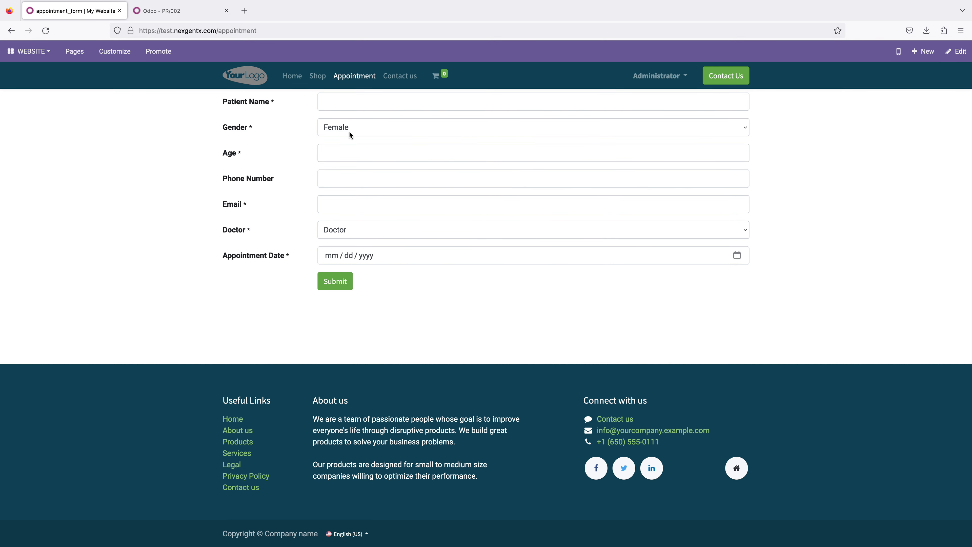
Step: Enter the patient's name in the appointment form and set the gender to Male
left_click(353, 100)
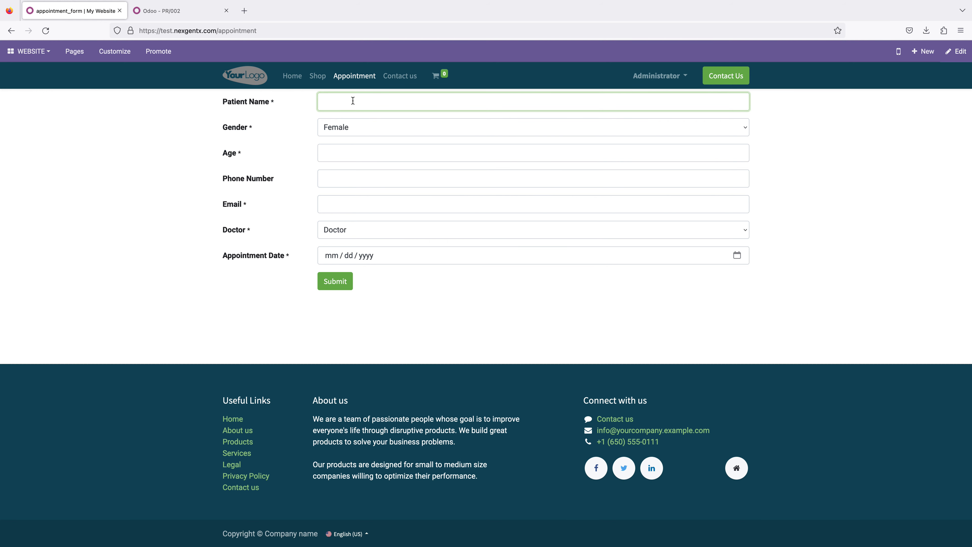
type("Abdullah")
left_click(331, 129)
left_click(326, 139)
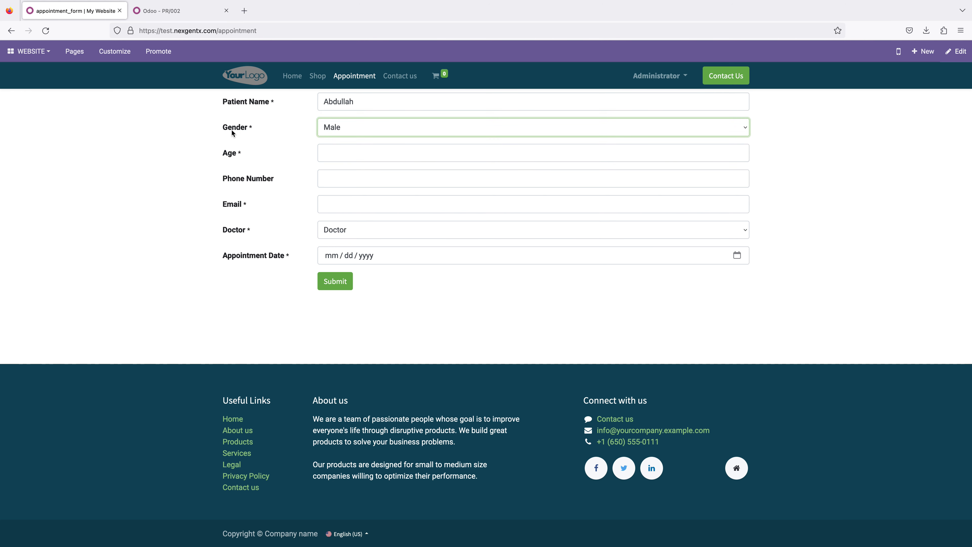
Step: Set the patient's age to 36
left_click(335, 156)
type("36")
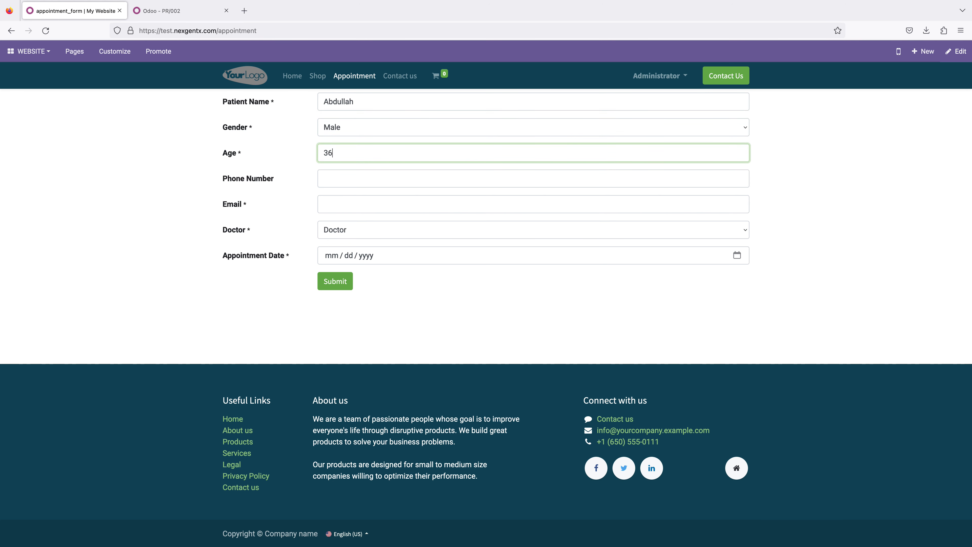
Step: Fill in the patient's e-mail address and phone number
left_click(334, 184)
left_click(344, 203)
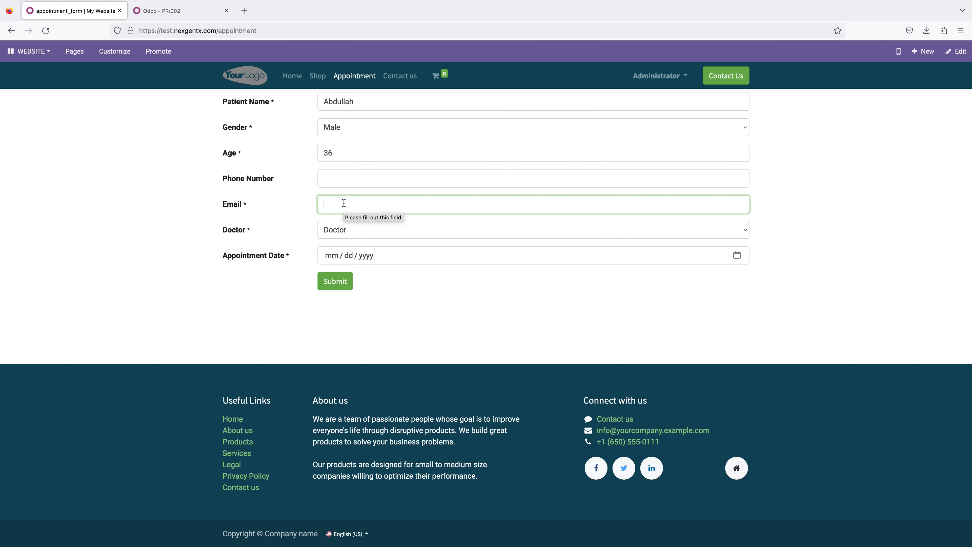
type("adsf")
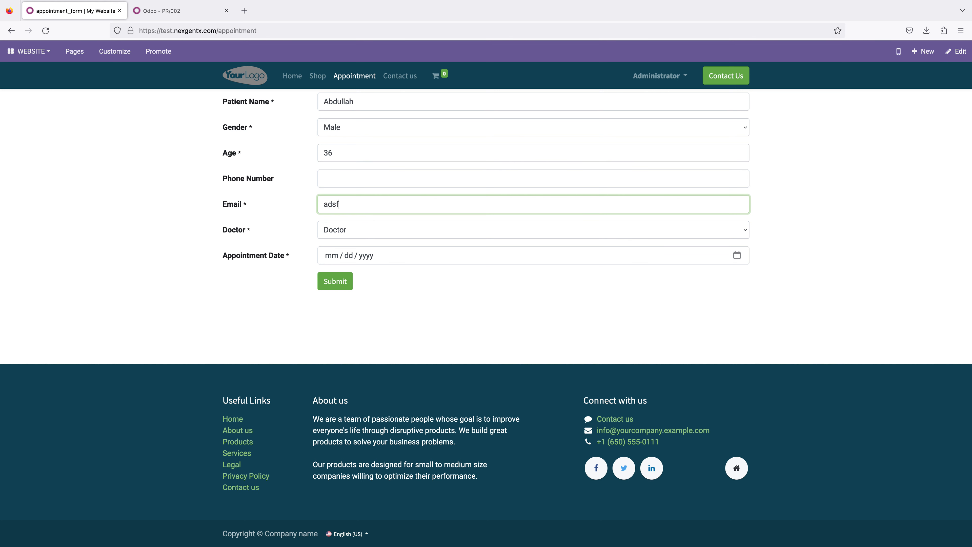
left_click(353, 182)
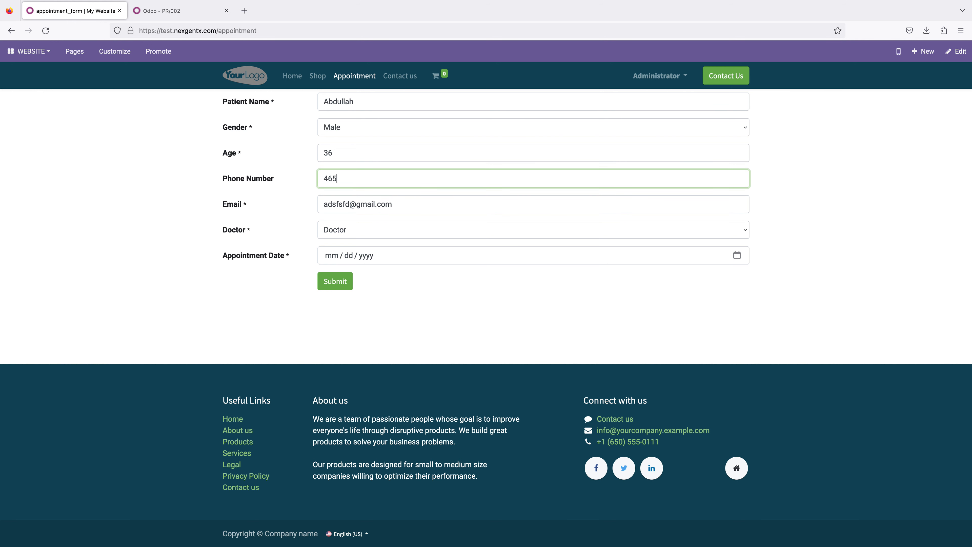
Step: Choose Doctor as the appointment's doctor
left_click(340, 230)
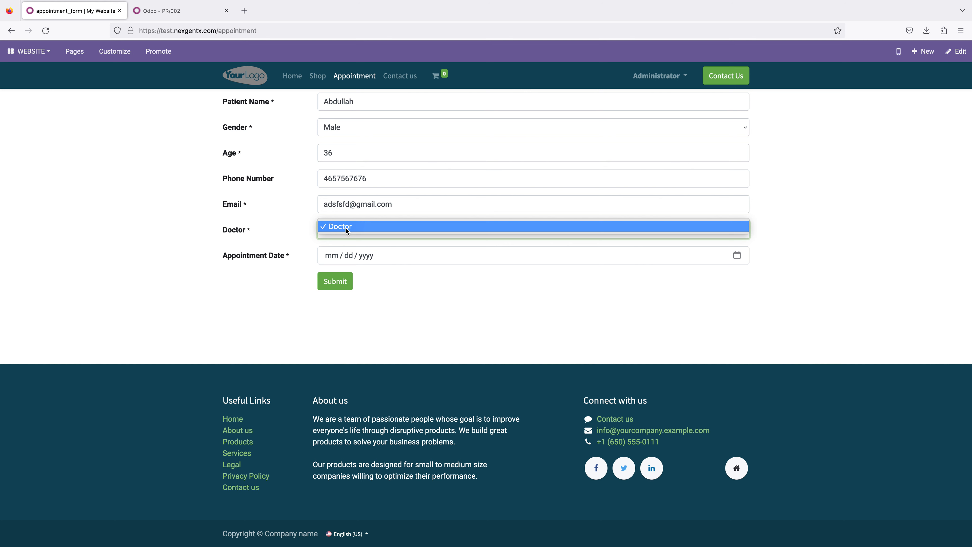
left_click(297, 226)
left_click(346, 230)
left_click(305, 239)
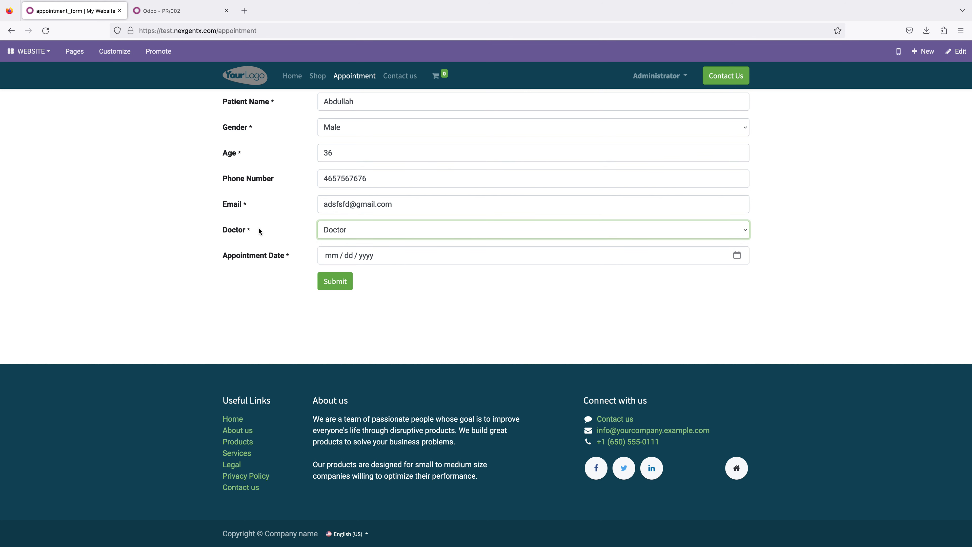
left_click(331, 229)
left_click(348, 231)
left_click(414, 228)
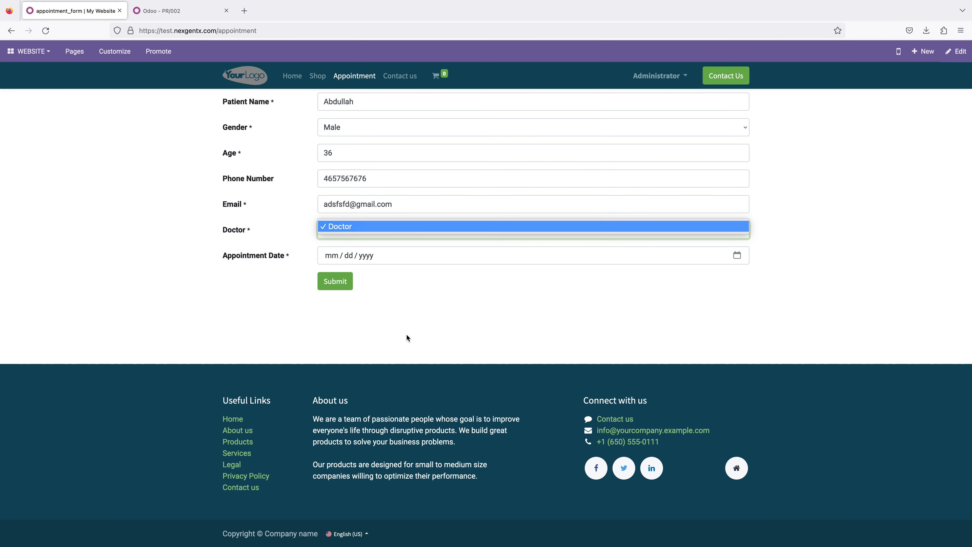
left_click(396, 238)
left_click(394, 234)
Step: Set the appointment date to 03/15/2023 with the date picker
left_click(384, 263)
left_click(382, 255)
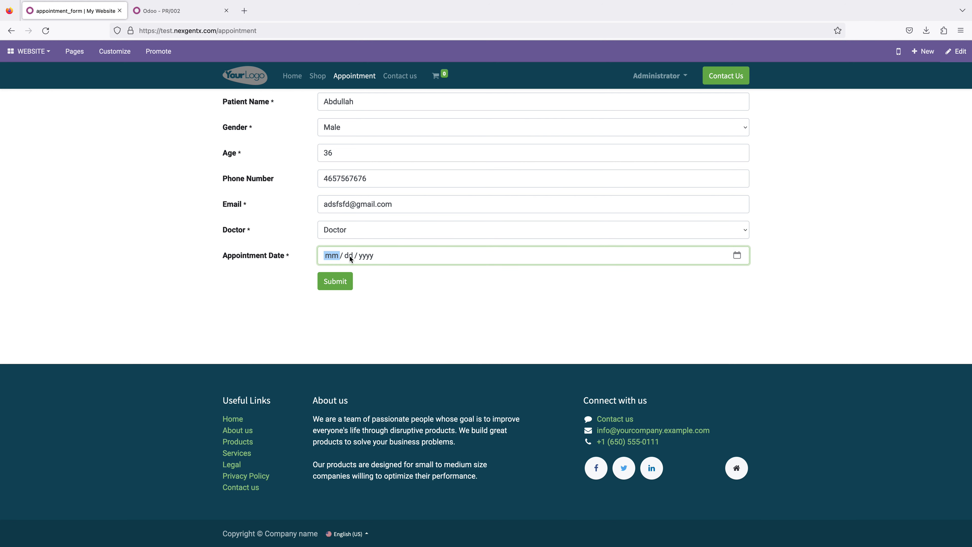
left_click(733, 256)
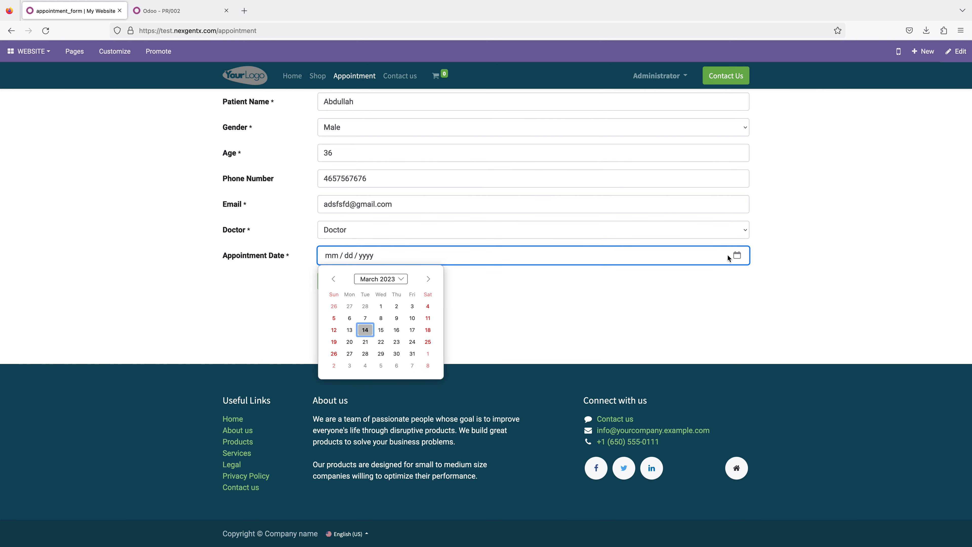
left_click(379, 329)
left_click(392, 318)
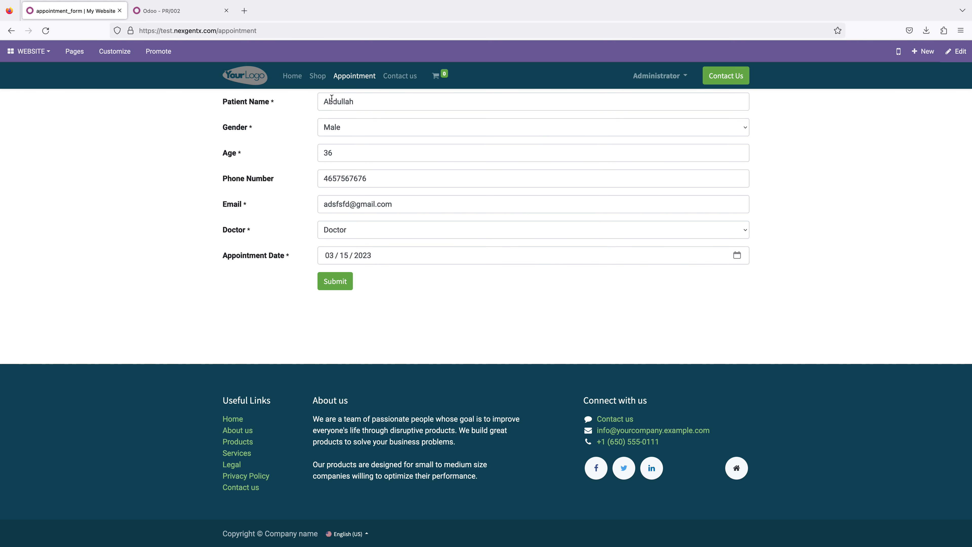
Step: Submit the appointment form
left_click(334, 287)
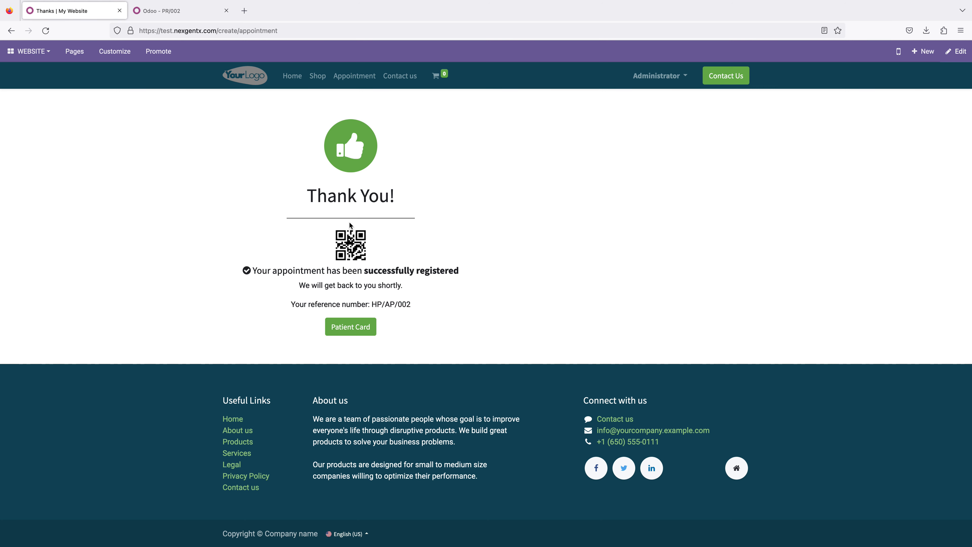
left_click_drag(303, 189, 407, 225)
left_click(408, 225)
left_click_drag(254, 271, 423, 303)
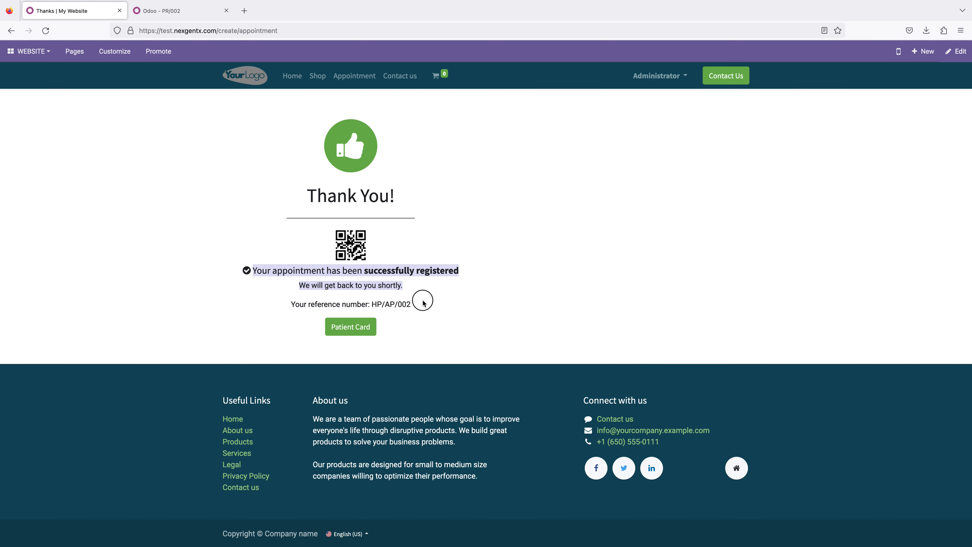
Step: Open the patient card PDF to review it and return to the confirmation page
left_click(390, 316)
left_click(349, 330)
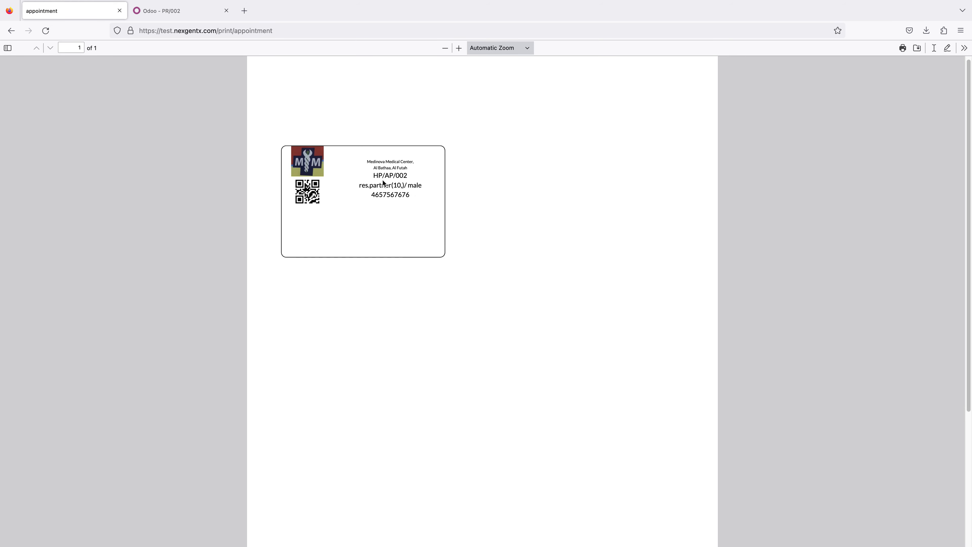
left_click_drag(366, 164, 425, 200)
left_click(431, 223)
left_click(11, 31)
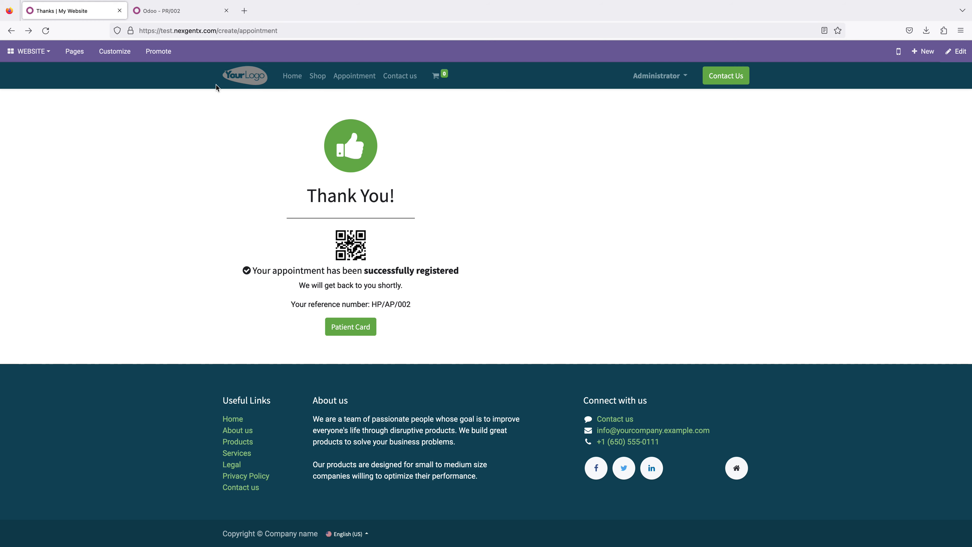
Step: Open the Patient Appointment app in the backend tab and show appointments as a list
left_click(173, 16)
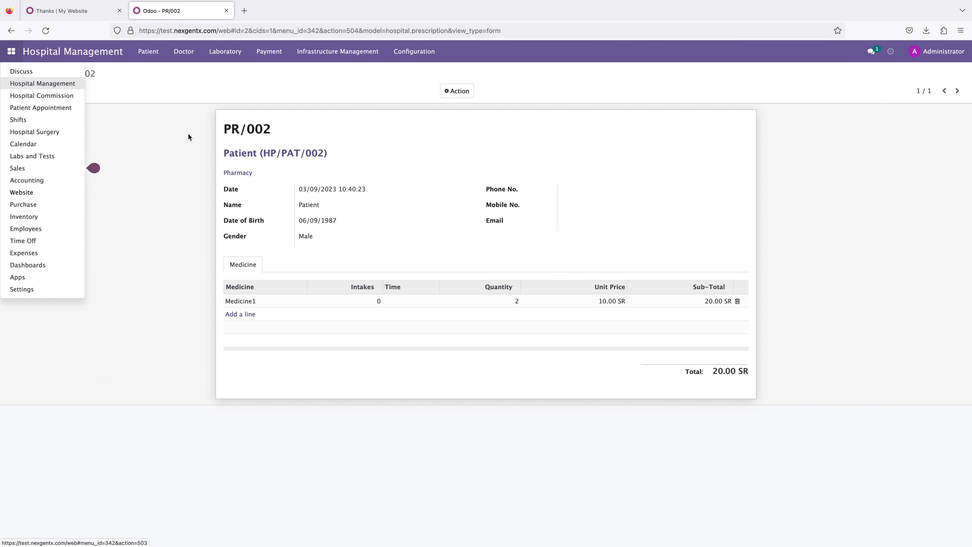
left_click(91, 167)
left_click(11, 54)
left_click(31, 108)
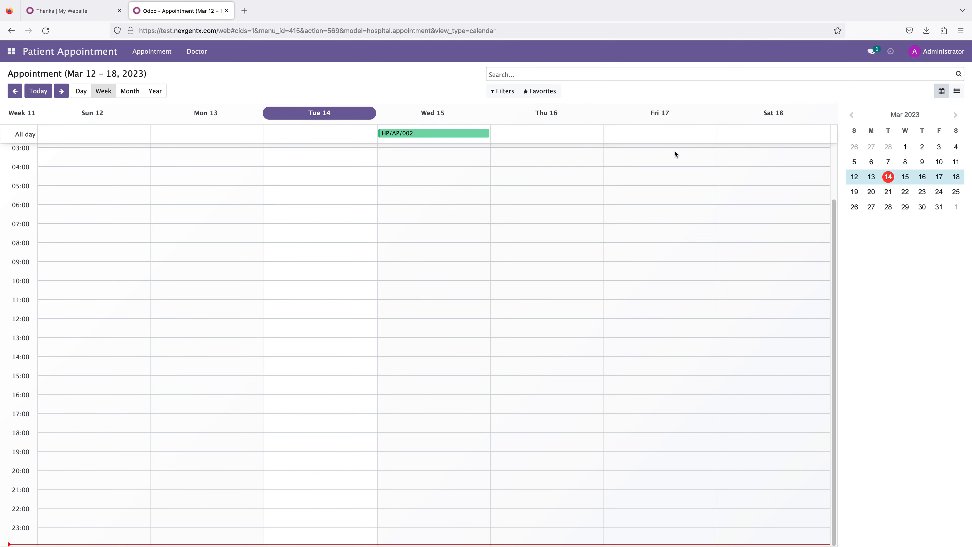
left_click(958, 92)
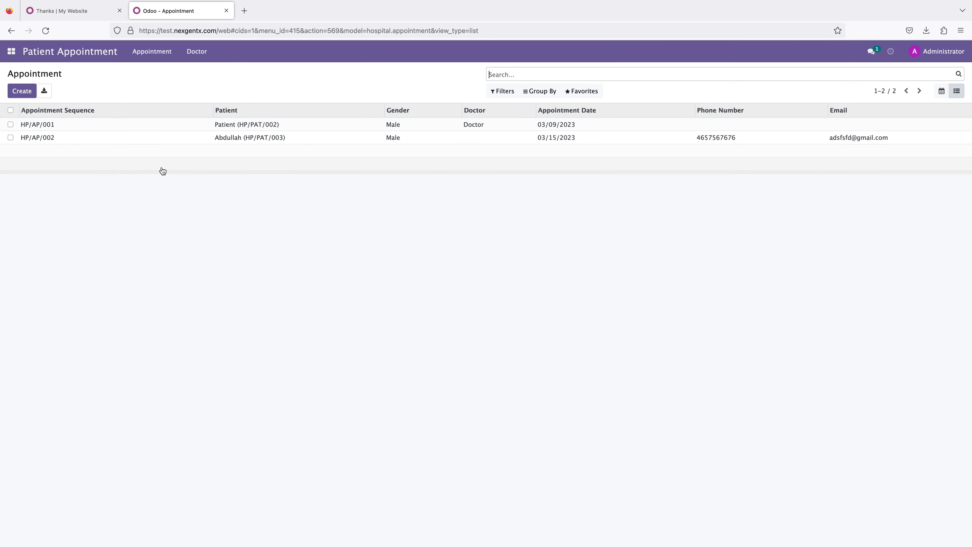
Step: Open the Doctor employee record and view its linked appointments
left_click(152, 56)
mouse_move(197, 51)
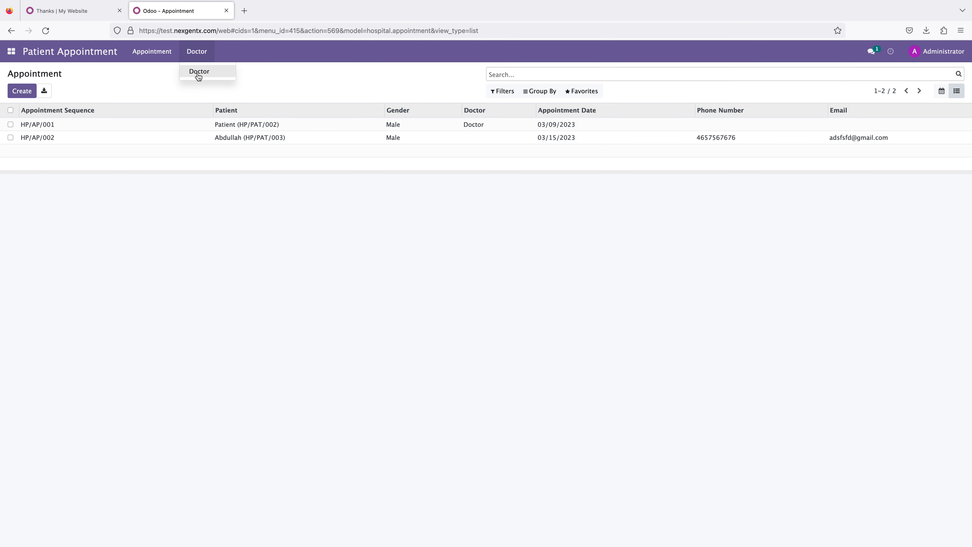
left_click(199, 76)
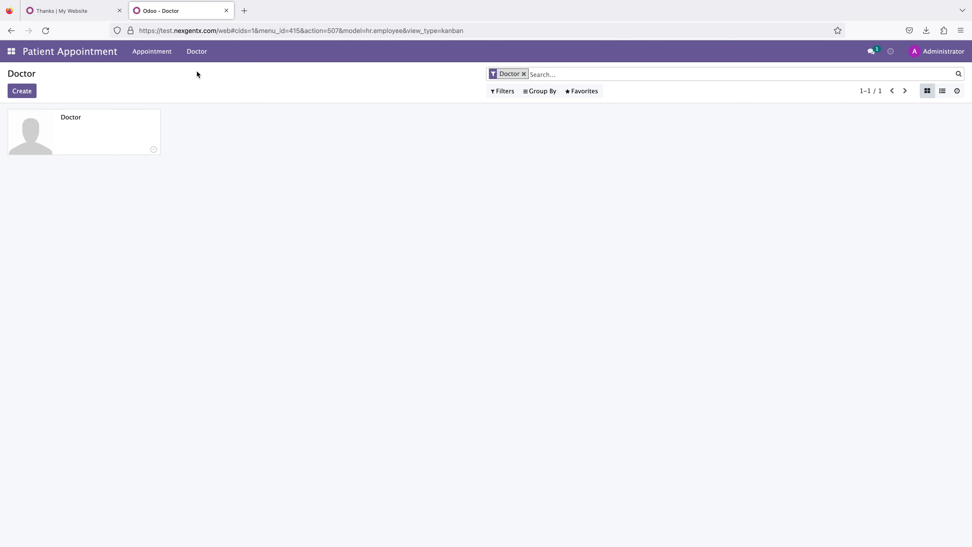
left_click(63, 136)
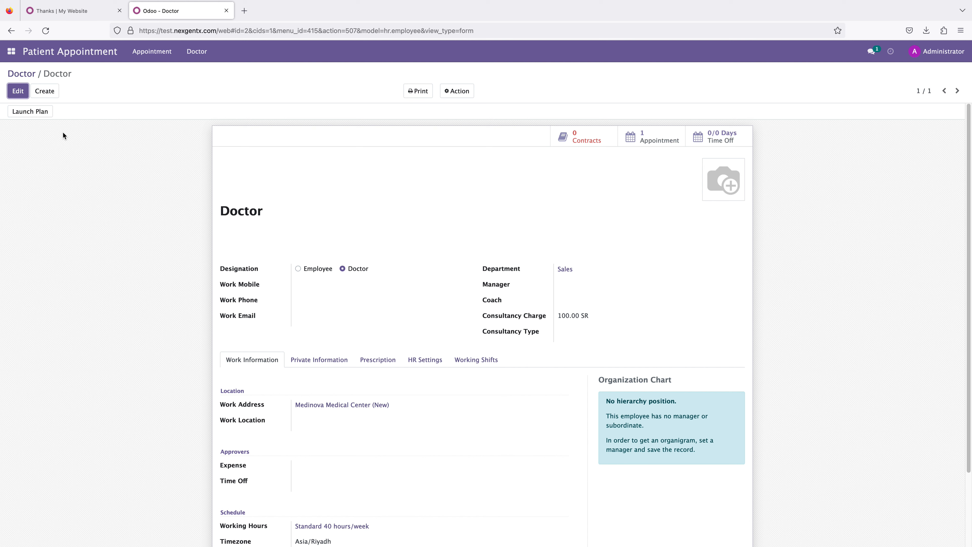
left_click(665, 135)
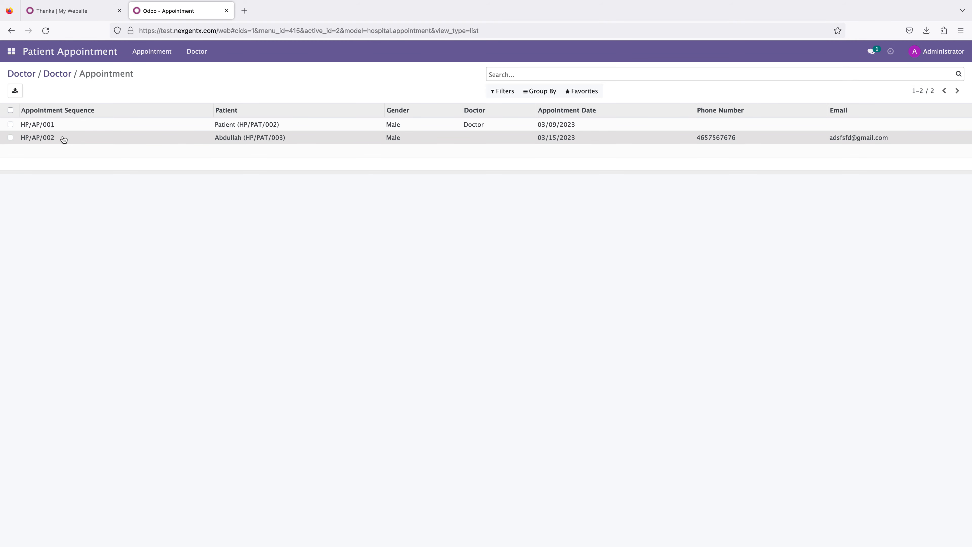
Step: Return to the Appointment menu's list of all appointments
left_click(162, 58)
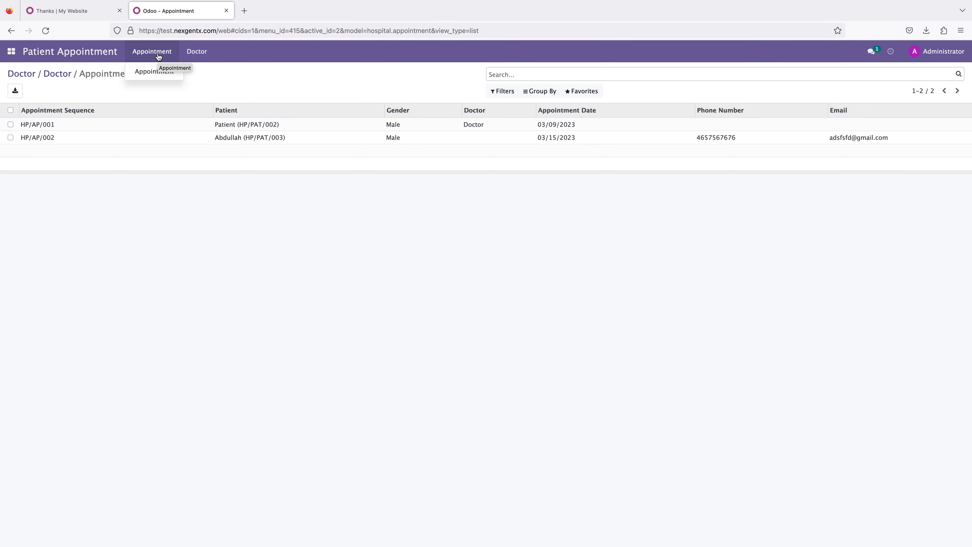
left_click(154, 72)
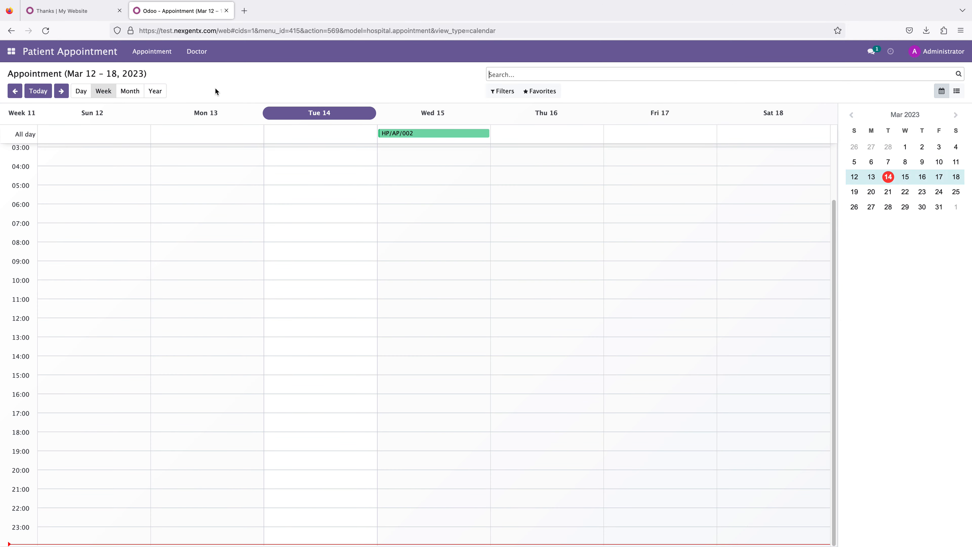
left_click(955, 92)
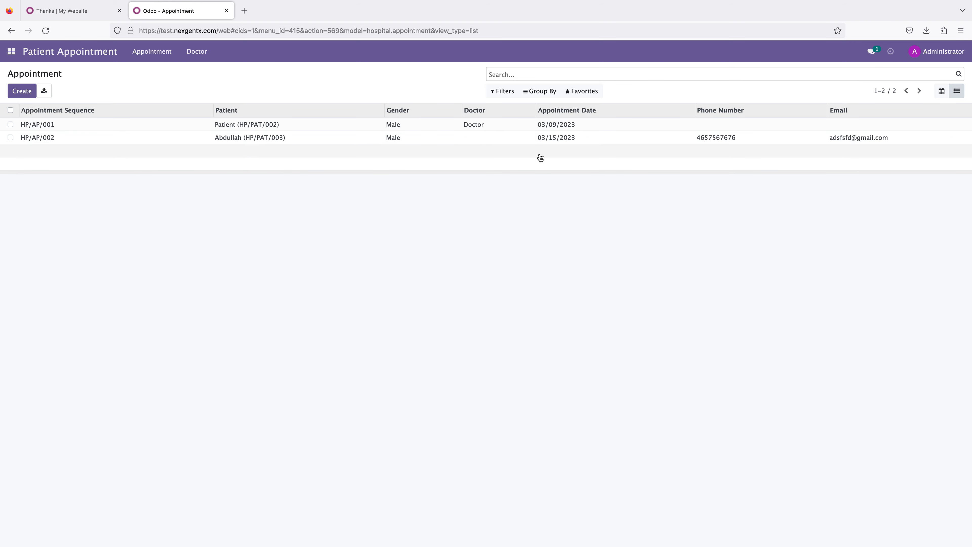
left_click(78, 13)
left_click(169, 6)
left_click(280, 226)
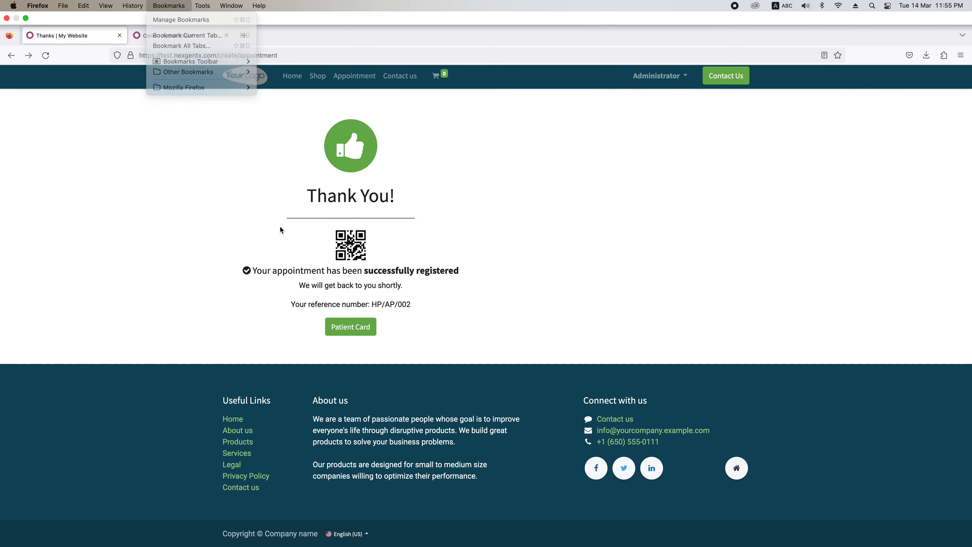
left_click(165, 16)
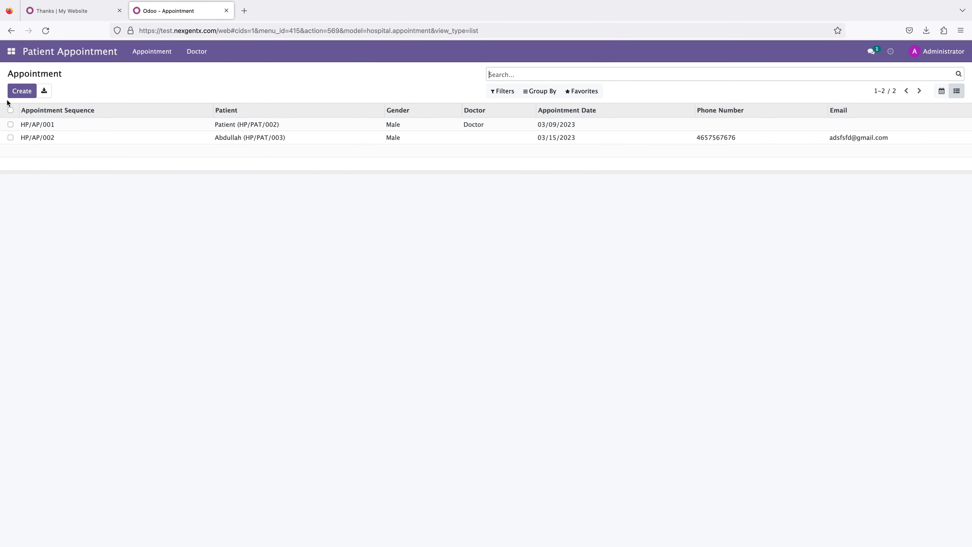
Step: Create a new appointment for the HP/PAT/003 patient and save it by returning to the list
left_click(16, 91)
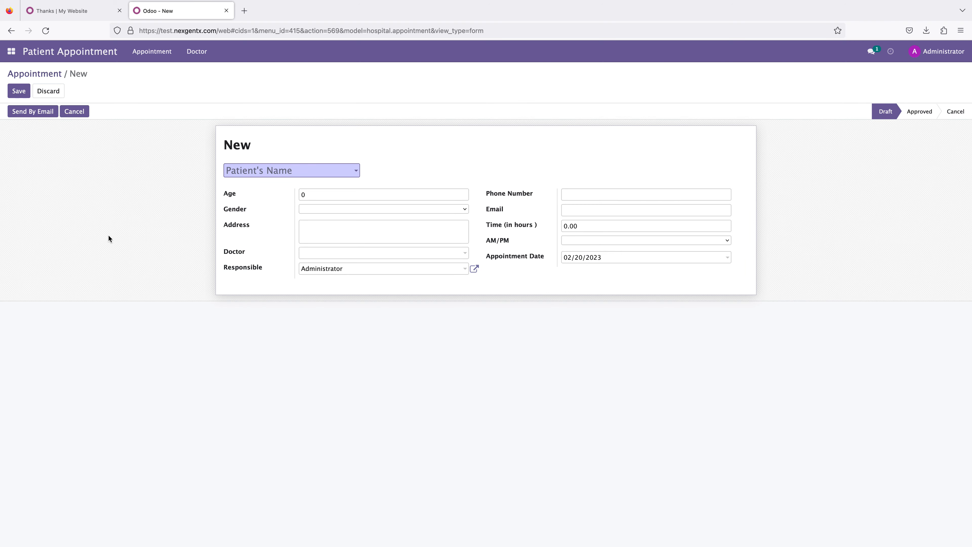
left_click(267, 170)
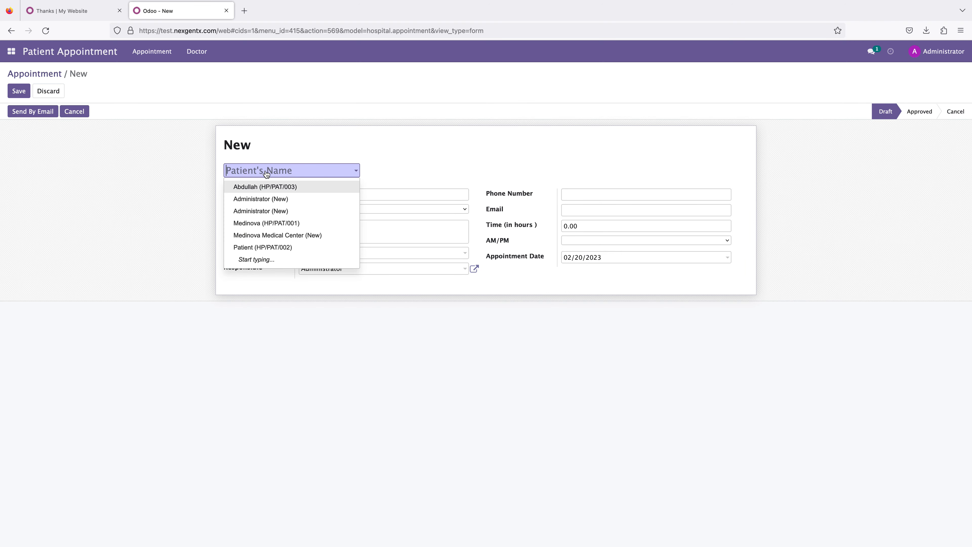
left_click(263, 186)
left_click(281, 192)
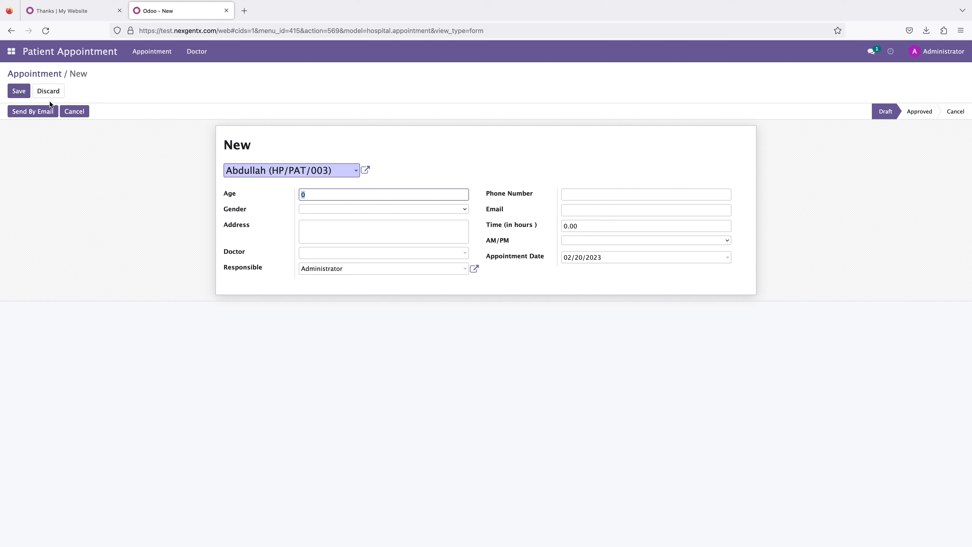
left_click(150, 52)
mouse_move(197, 54)
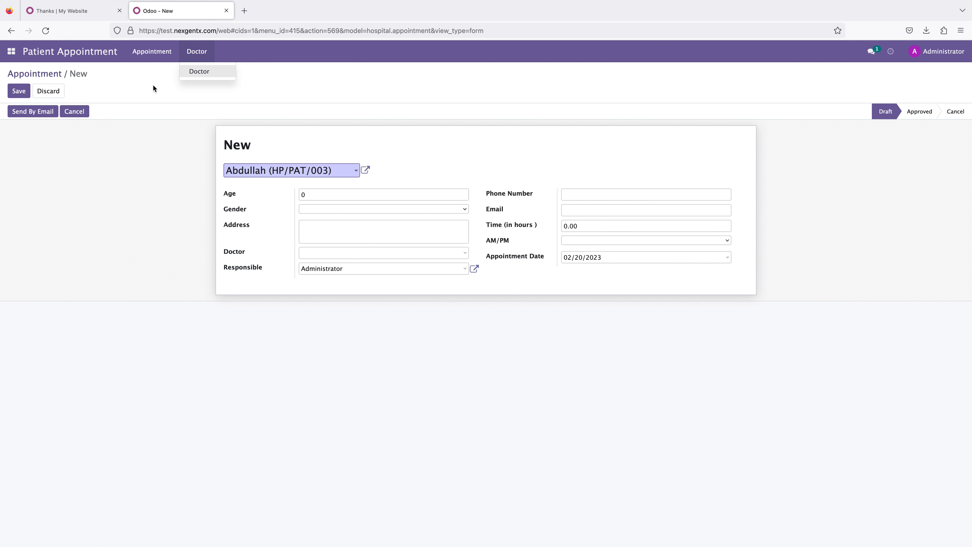
left_click(46, 76)
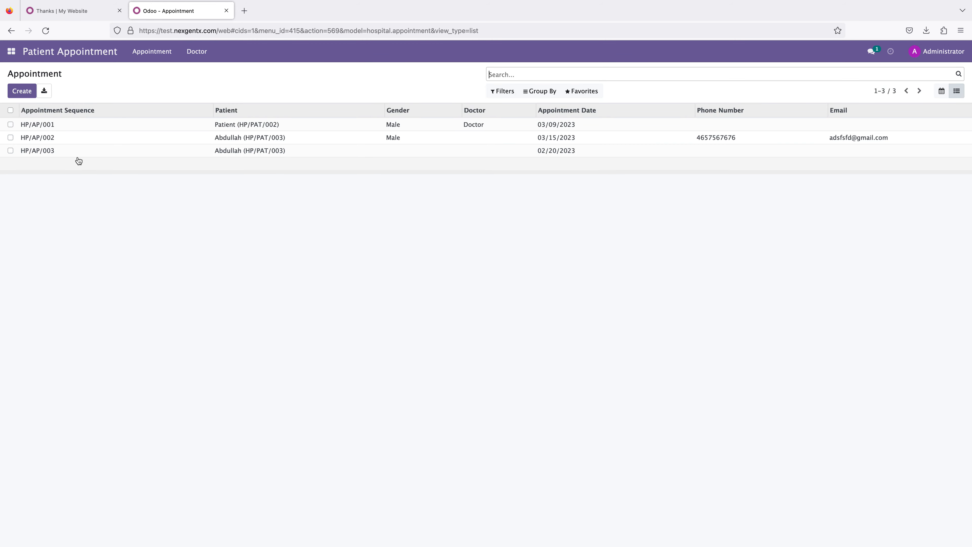
Step: Open appointment HP/AP/002 for editing and assign Doctor as its doctor
left_click(43, 140)
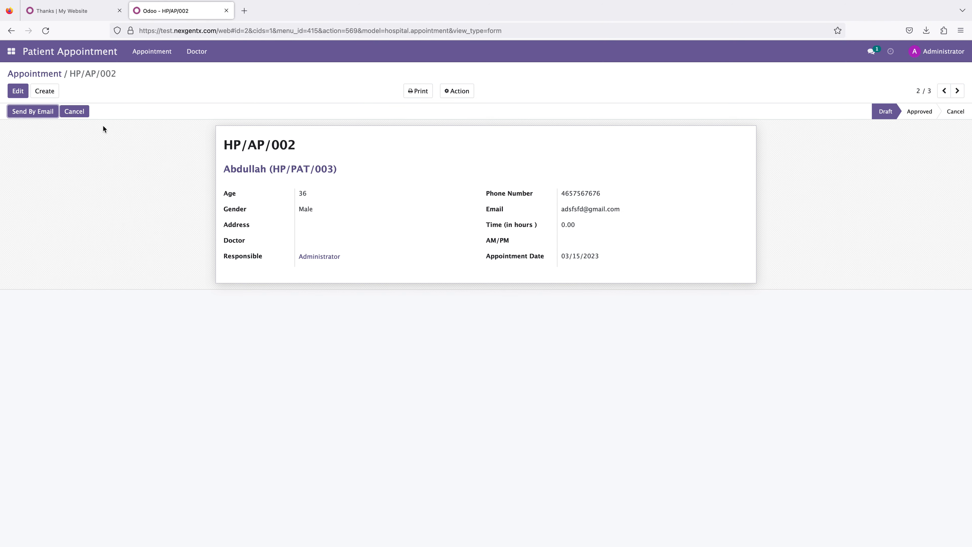
left_click(917, 112)
left_click(19, 92)
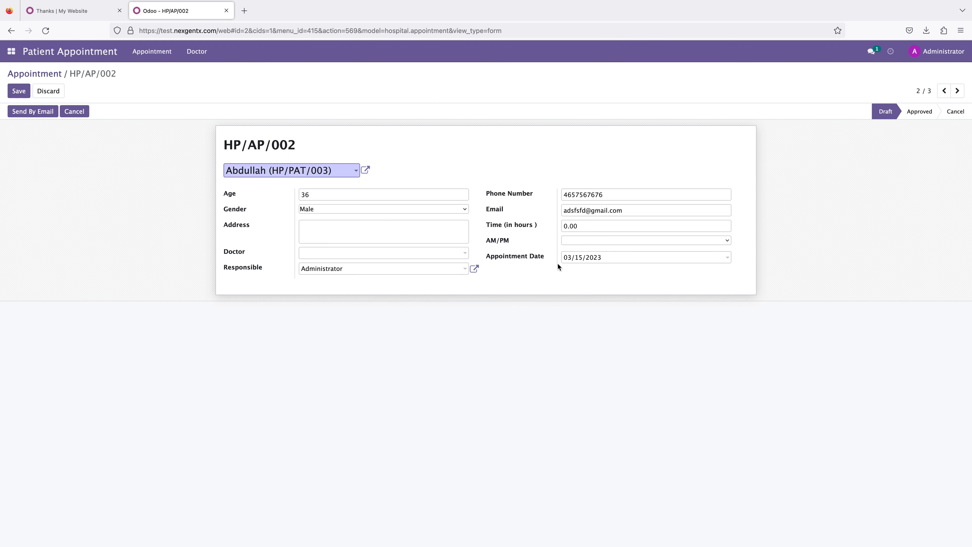
left_click(321, 269)
left_click(342, 255)
left_click(341, 269)
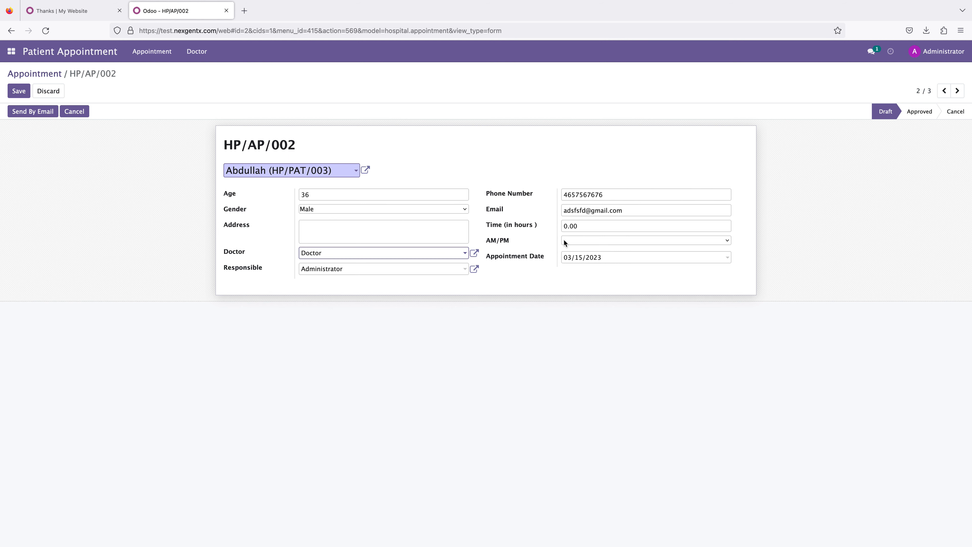
Step: Set the appointment's time to 10 hours and save the appointment
left_click_drag(585, 226, 560, 226)
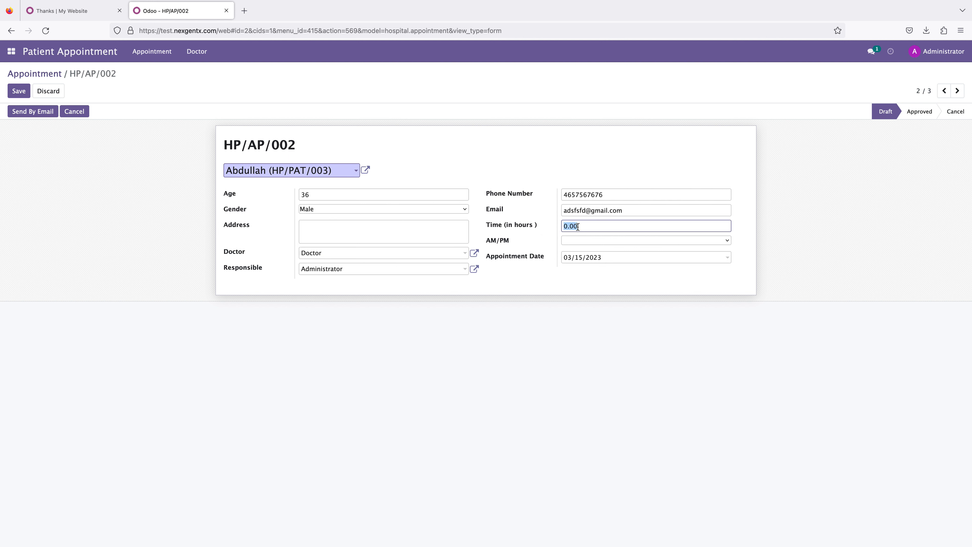
type("10")
left_click(617, 370)
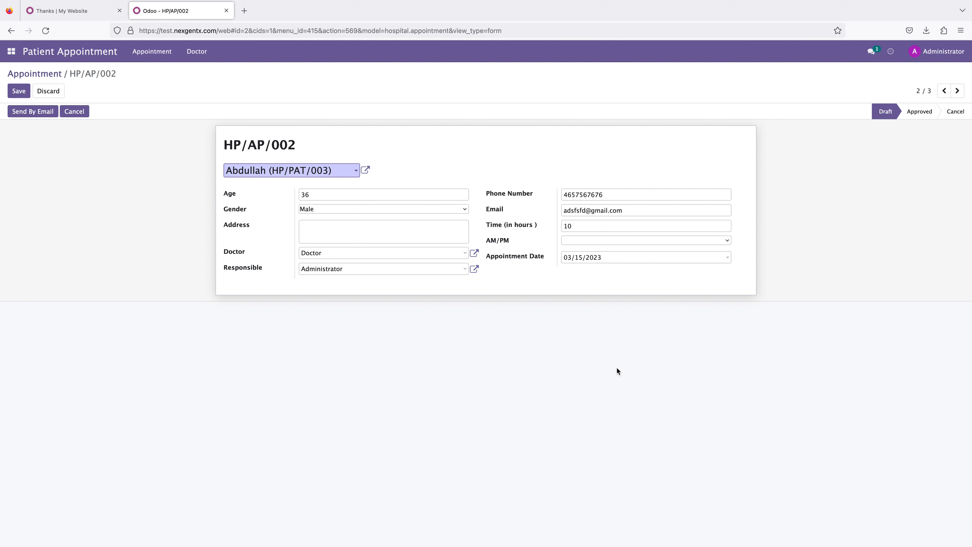
left_click(19, 90)
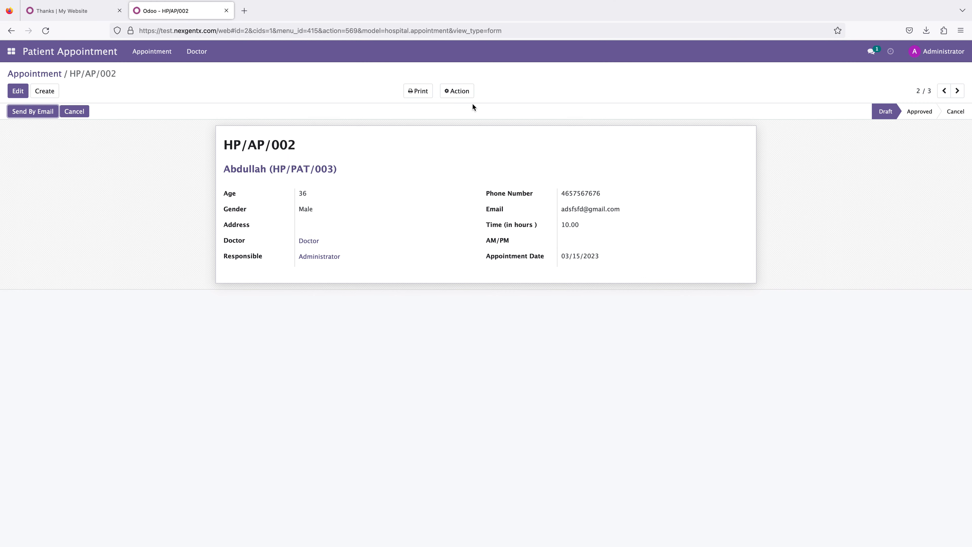
Step: Try to move appointment HP/AP/002 to the Approved stage
left_click(461, 95)
left_click(723, 102)
left_click(920, 111)
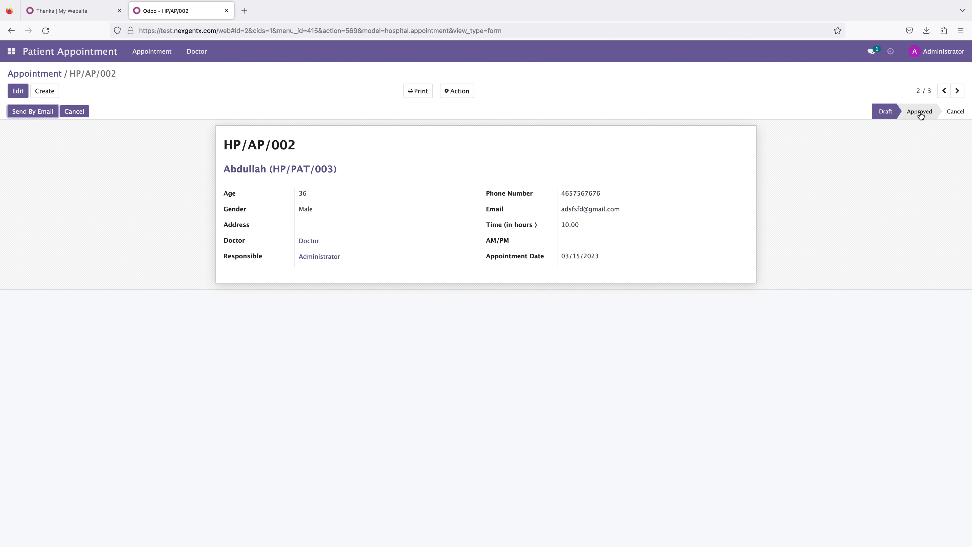
Step: Open the appointments overview in calendar view
left_click(152, 53)
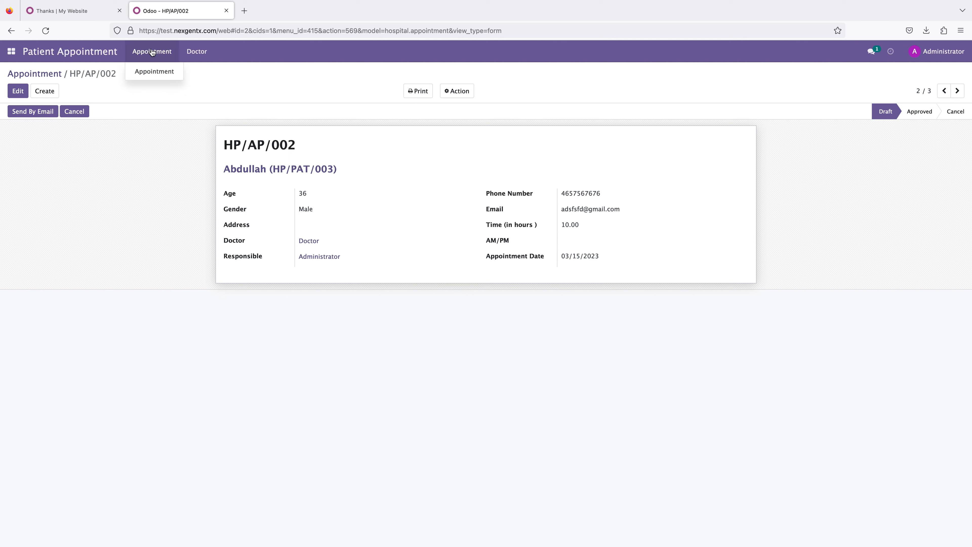
left_click(159, 71)
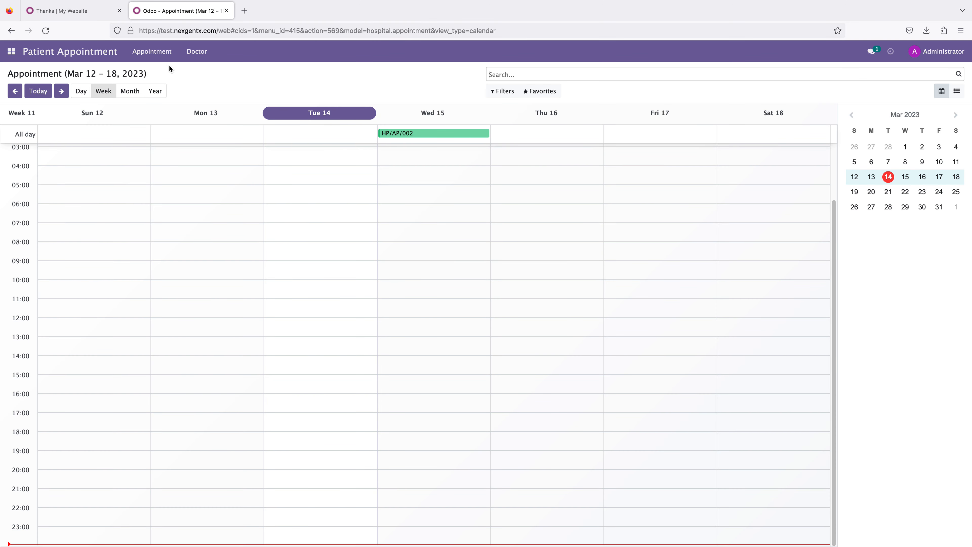
Step: Open the Doctor record and view its linked appointments
left_click(195, 52)
left_click(195, 72)
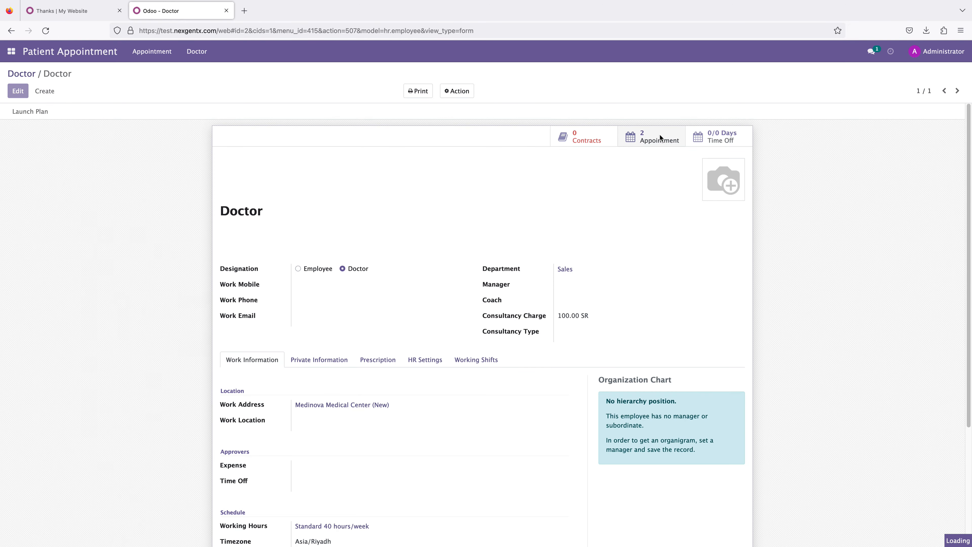
left_click(653, 137)
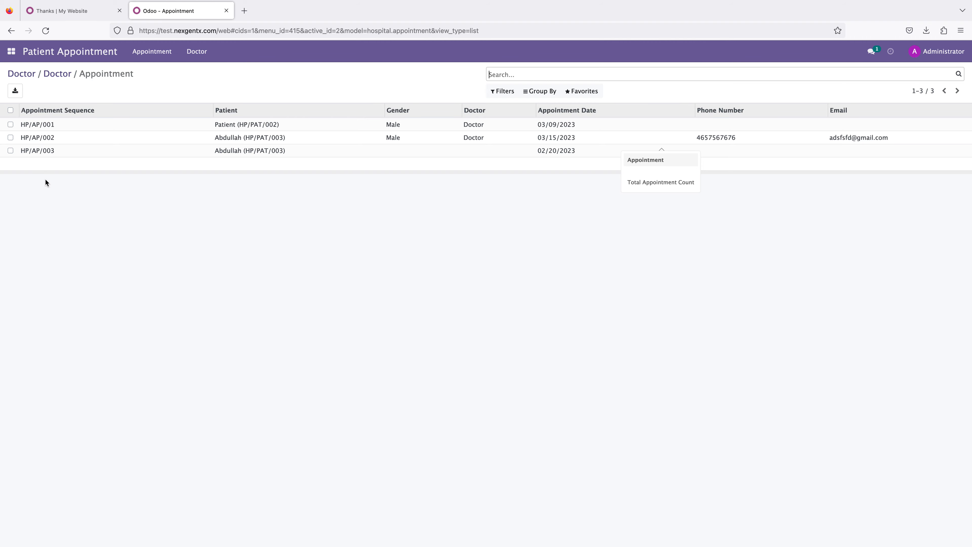
Step: Select appointment HP/AP/002 in the doctor's list and browse its available actions
left_click(47, 140)
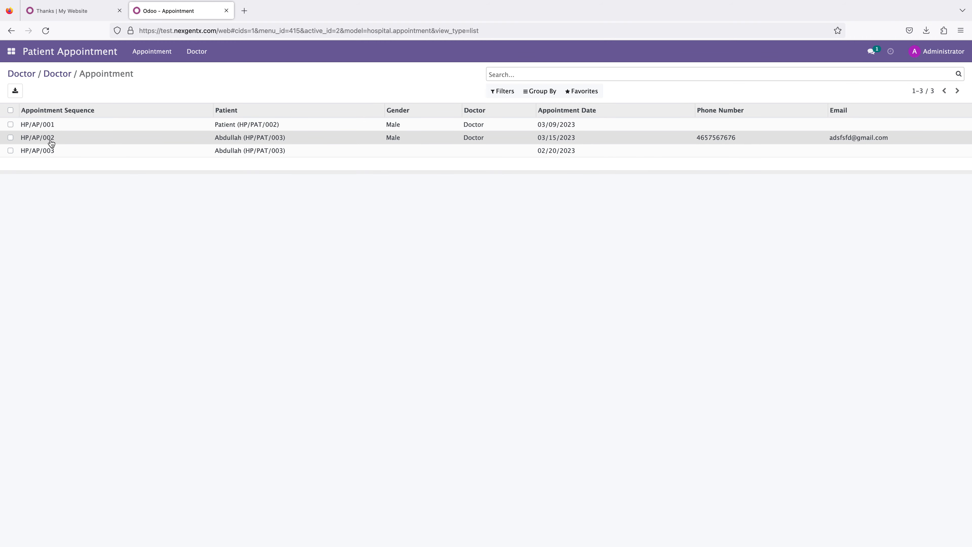
left_click(10, 137)
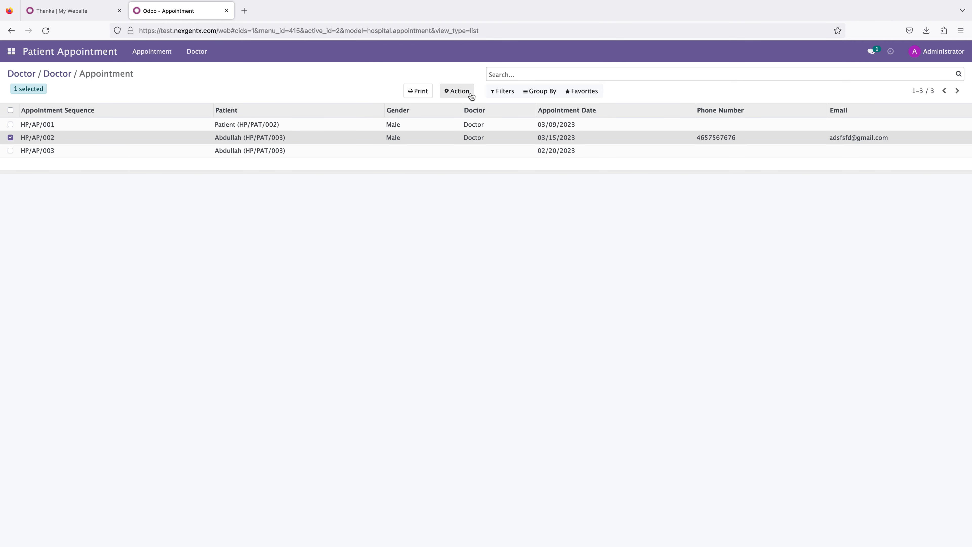
left_click(470, 93)
left_click(466, 219)
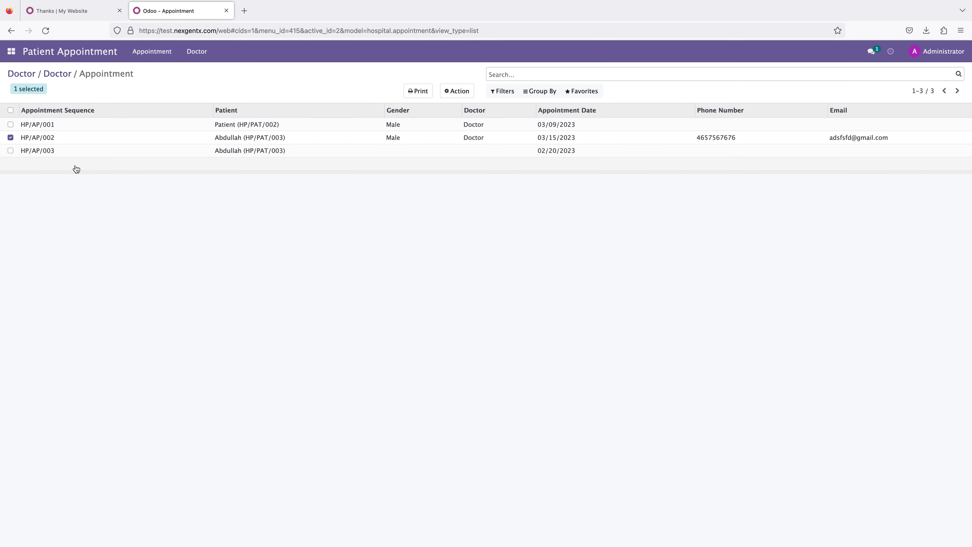
Step: Return to all appointments and show them as a list
left_click(140, 57)
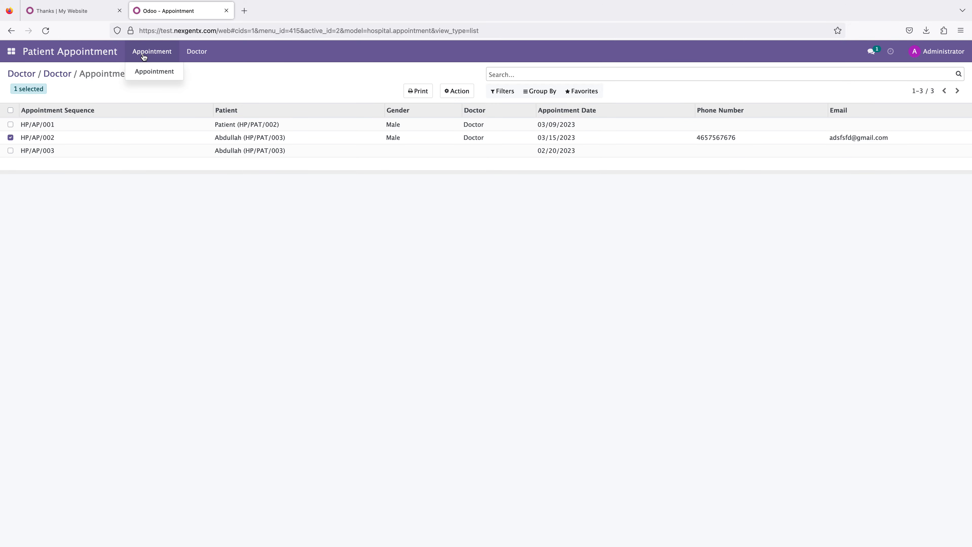
left_click(146, 68)
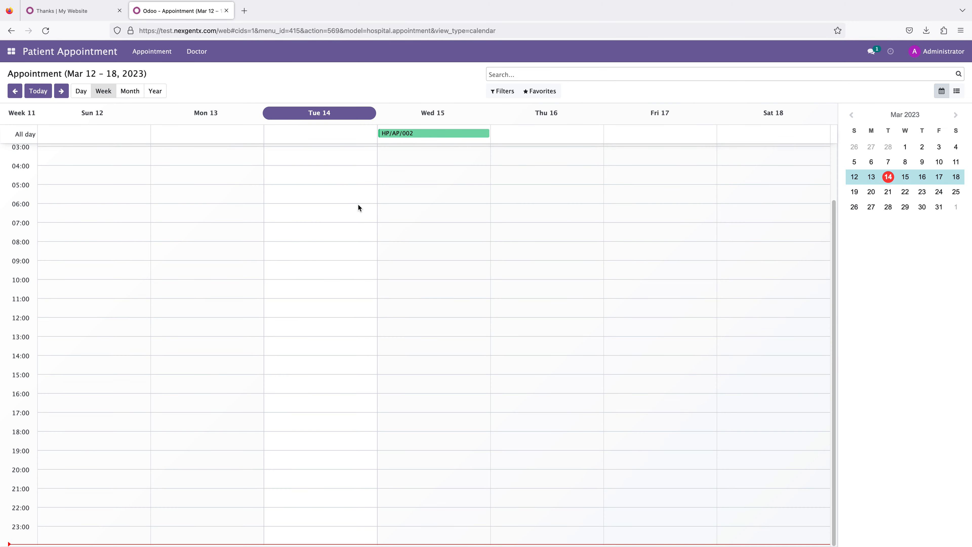
left_click(956, 90)
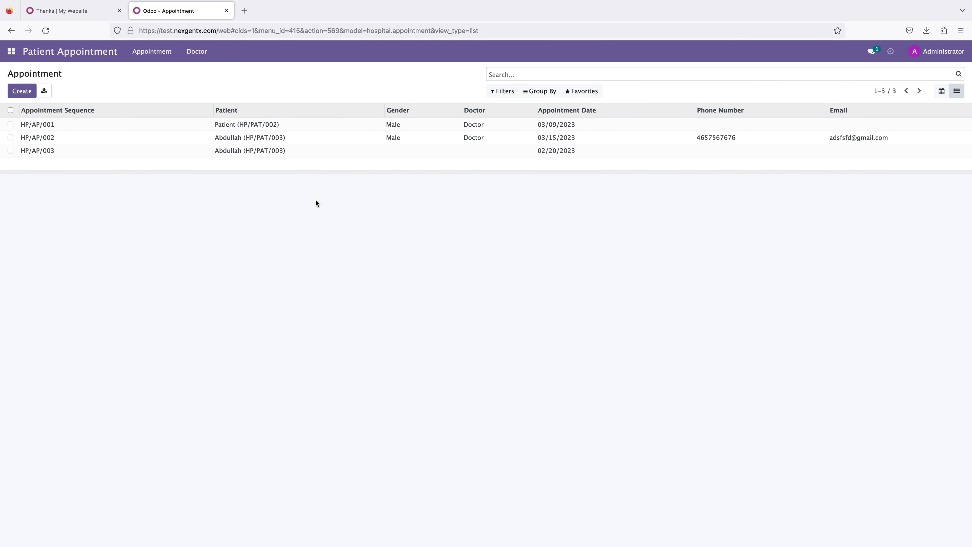
Step: Open patient HP/PAT/003 in Hospital Management for editing
left_click(11, 54)
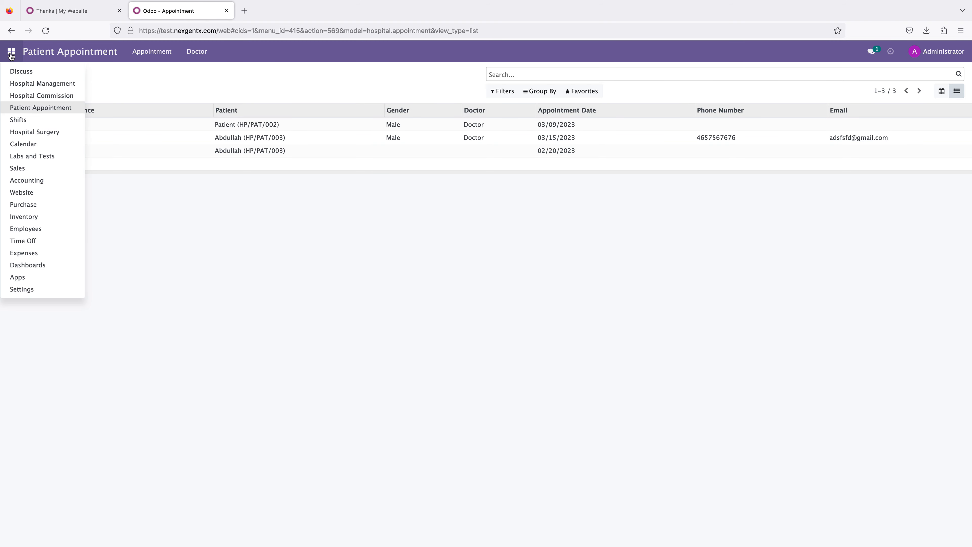
left_click(43, 88)
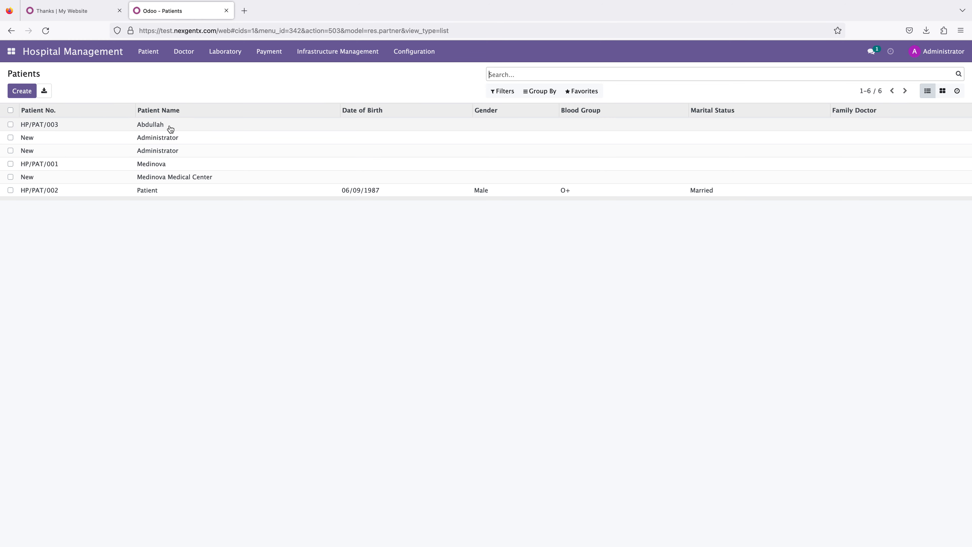
left_click(52, 125)
left_click(17, 92)
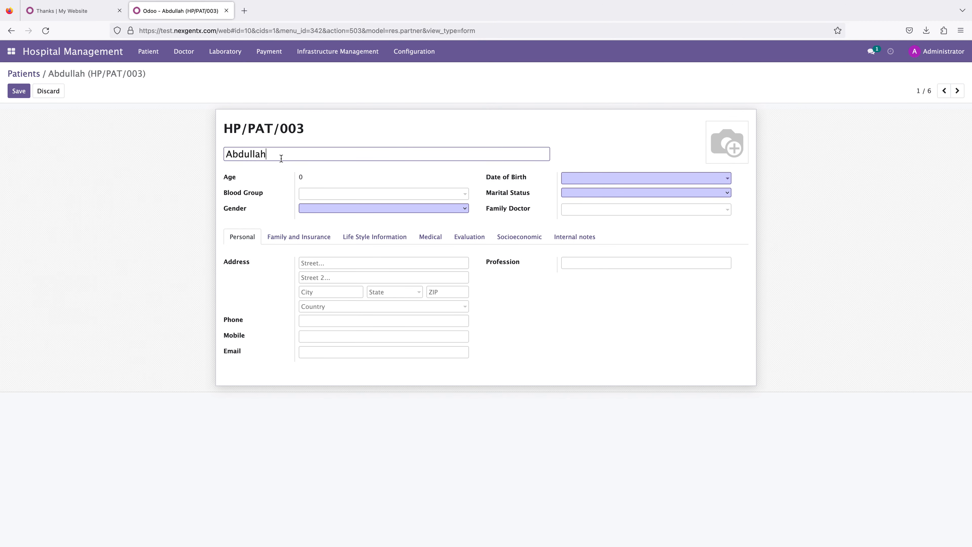
left_click_drag(293, 152, 199, 149)
left_click(297, 152)
left_click(148, 51)
left_click(137, 176)
left_click_drag(270, 154, 174, 146)
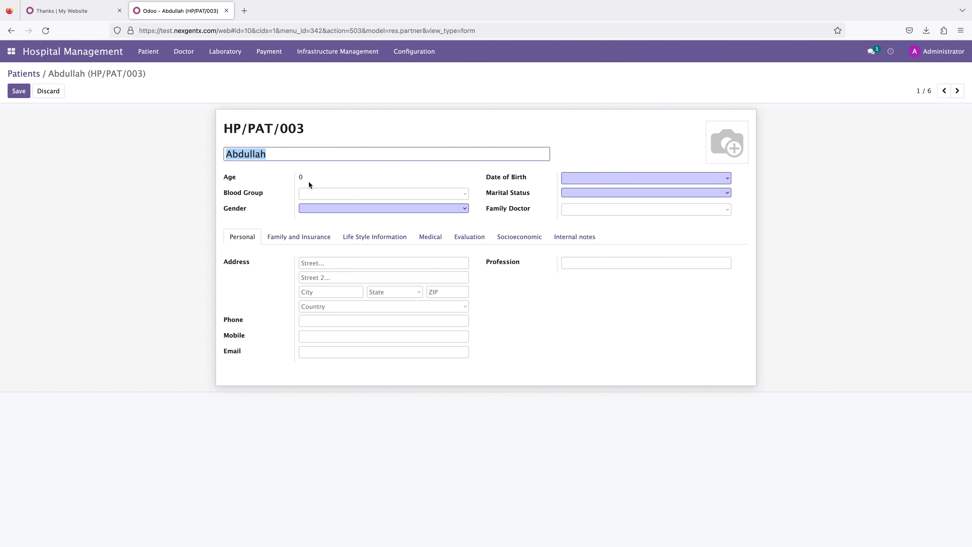
Step: Set the patient's blood group to O+ and gender to Male
left_click(338, 198)
left_click(321, 210)
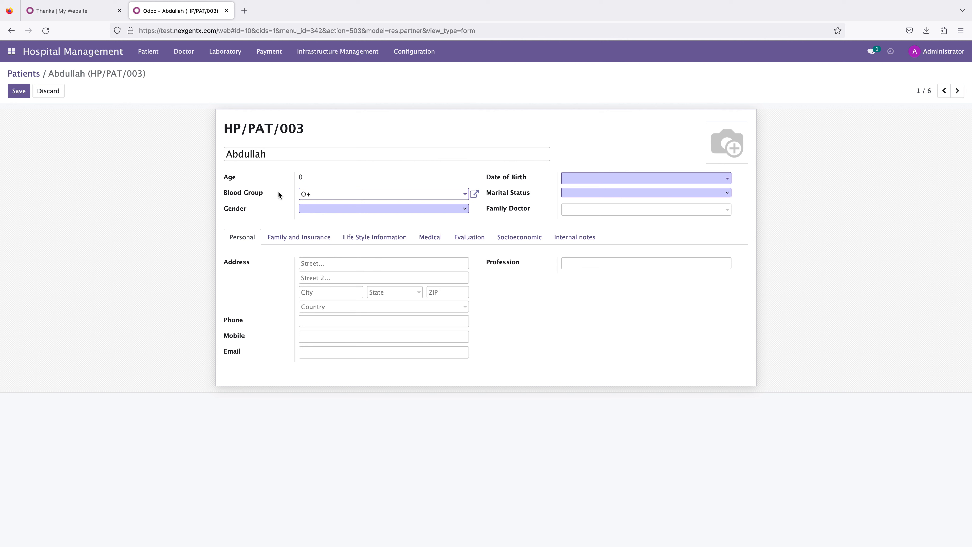
left_click(319, 209)
left_click(317, 230)
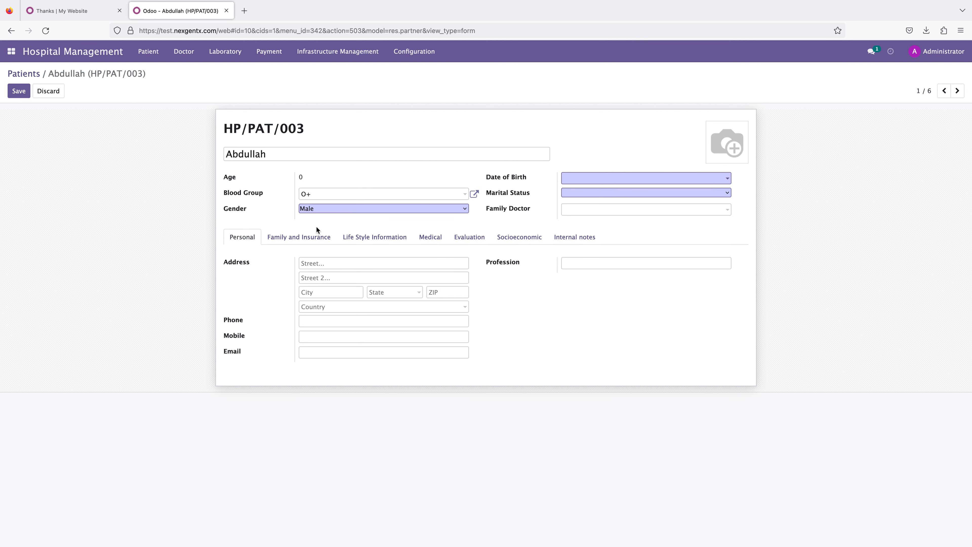
left_click(620, 178)
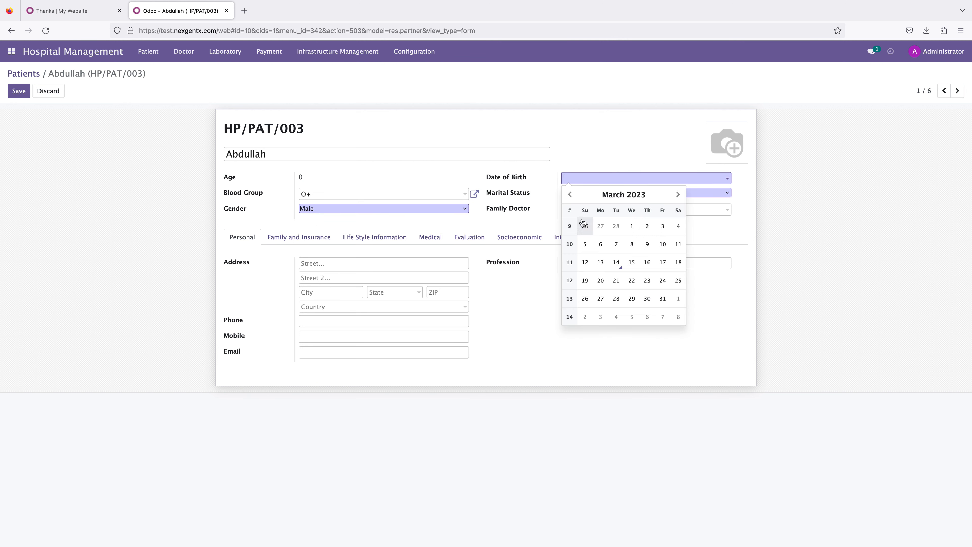
left_click(621, 195)
left_click(622, 194)
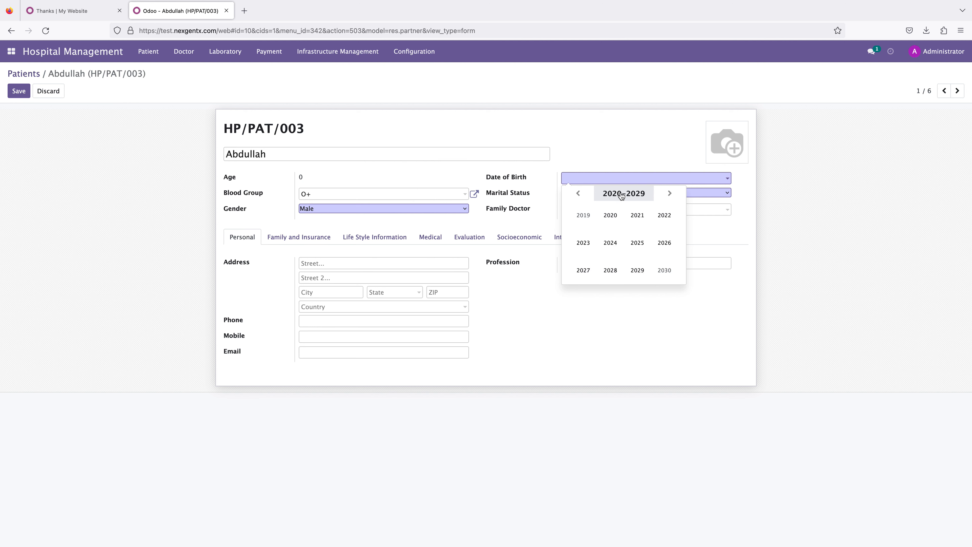
left_click(578, 193)
left_click(579, 194)
left_click(578, 193)
left_click(578, 194)
left_click(578, 194)
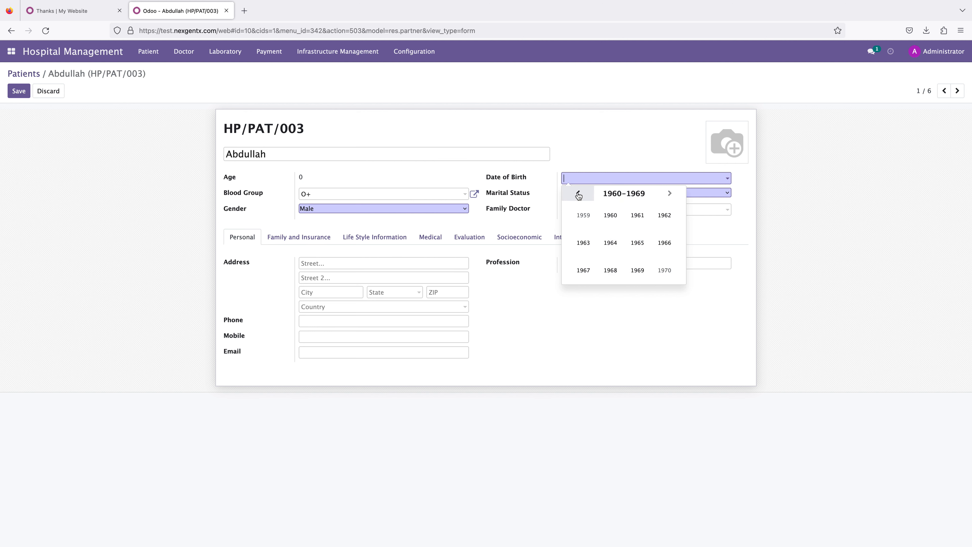
left_click(669, 193)
left_click(637, 242)
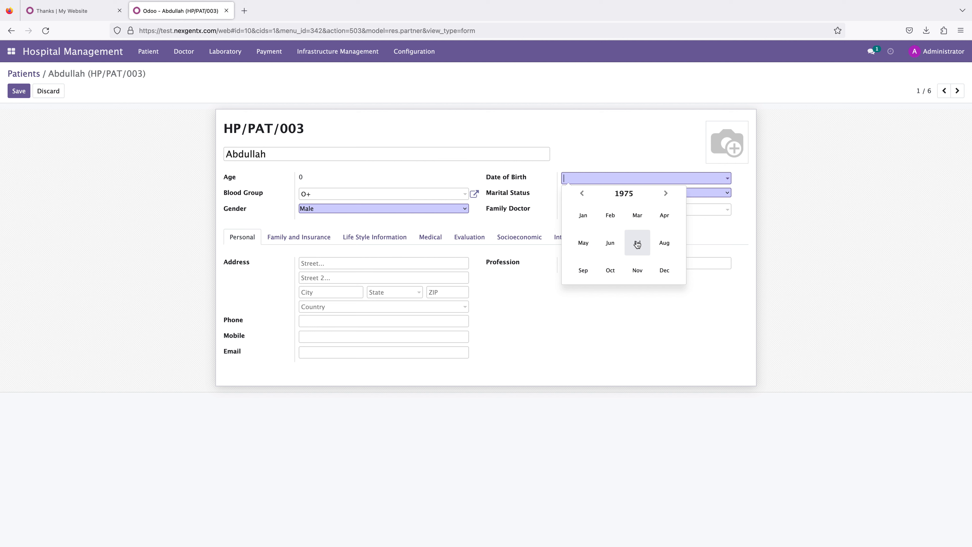
left_click(637, 215)
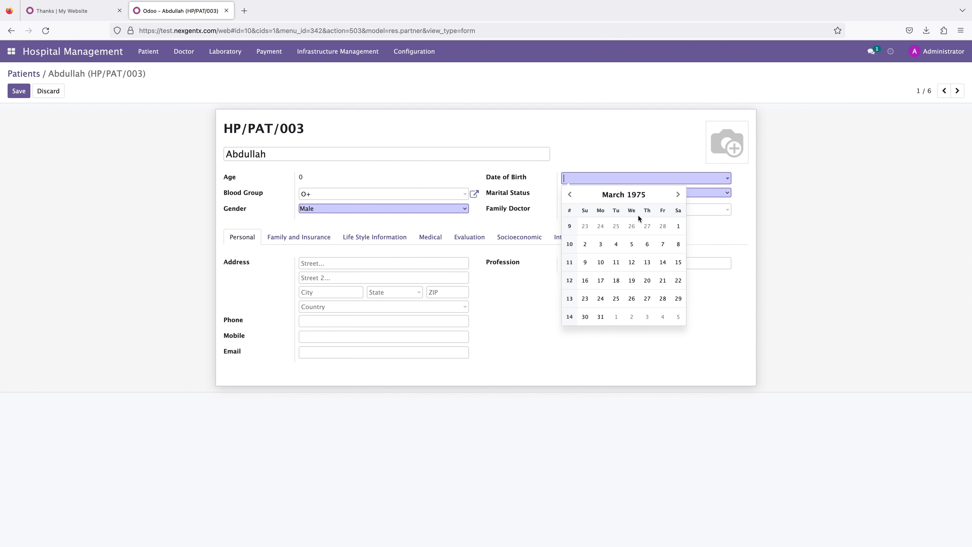
left_click(631, 263)
Step: Set the marital status to Married and the family doctor to Doctor
left_click(593, 193)
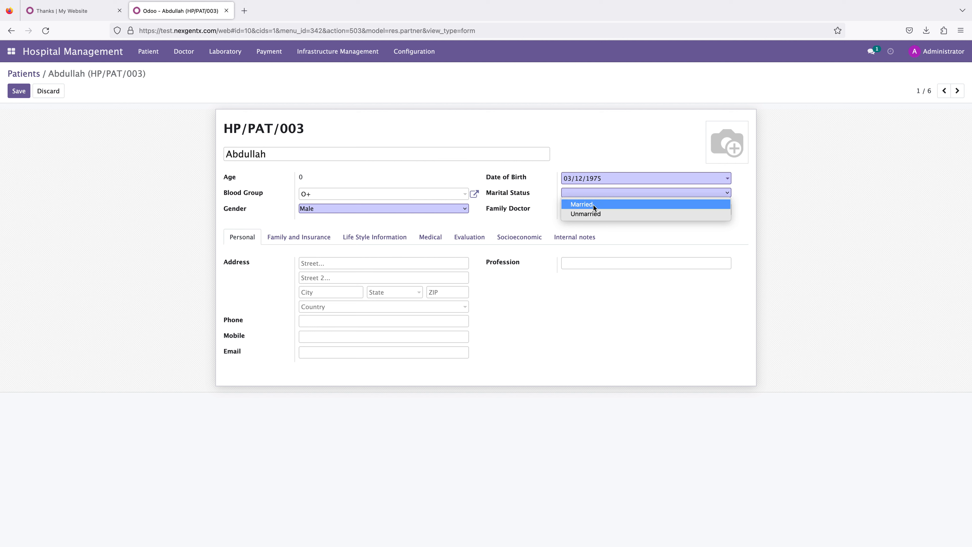
left_click(593, 204)
left_click(595, 209)
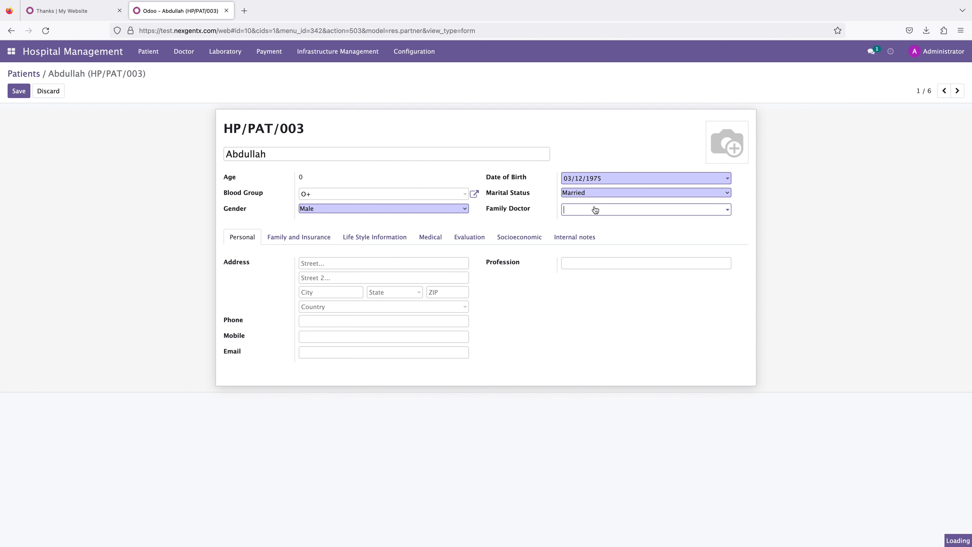
left_click(597, 226)
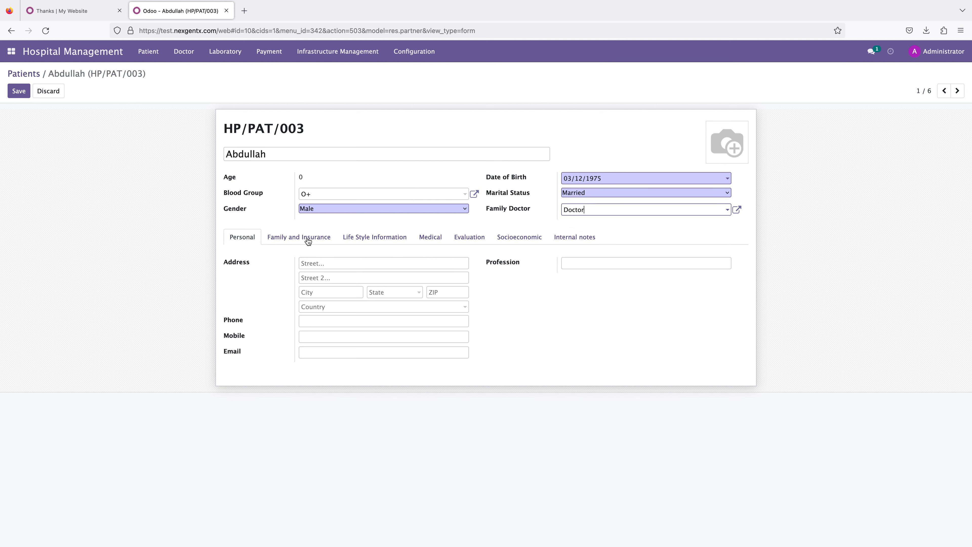
Step: Set the patient's ethnic group to Muslim under Family and Insurance
left_click(334, 307)
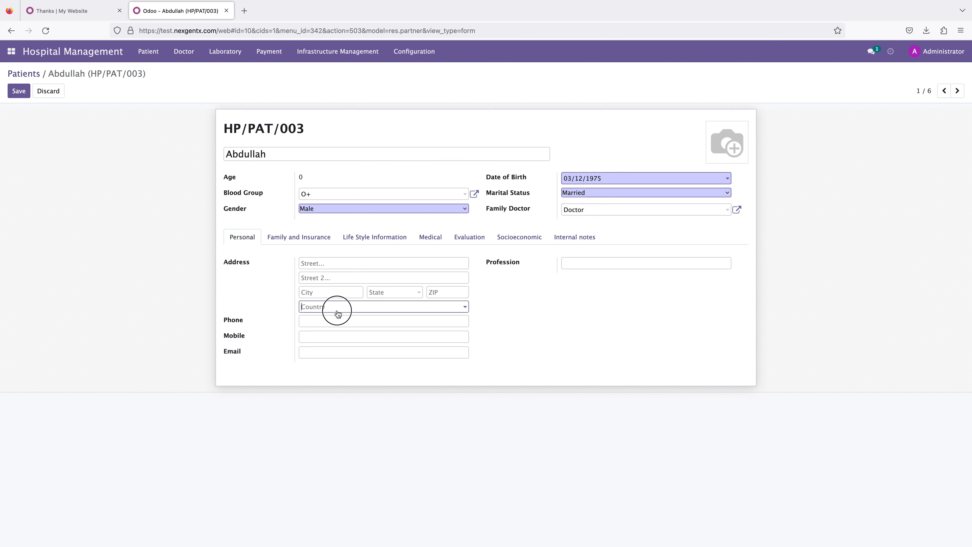
left_click(294, 238)
left_click(315, 263)
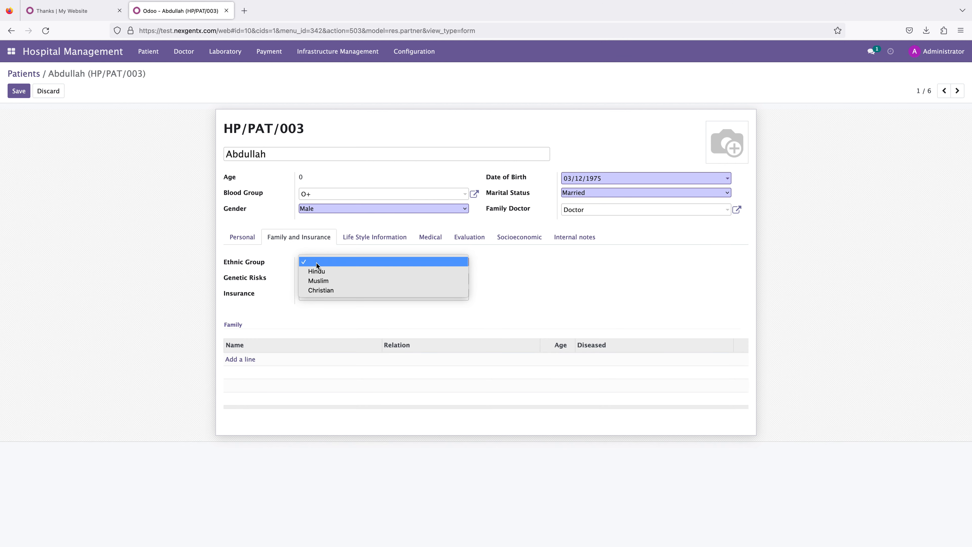
left_click(319, 283)
Step: Review the patient's Life Style Information and Medical sections
left_click(372, 239)
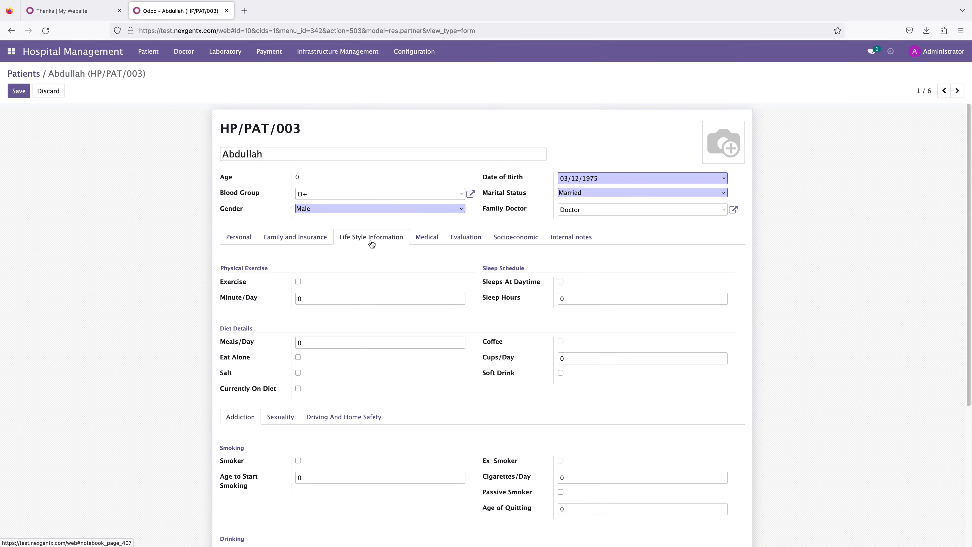
left_click(430, 240)
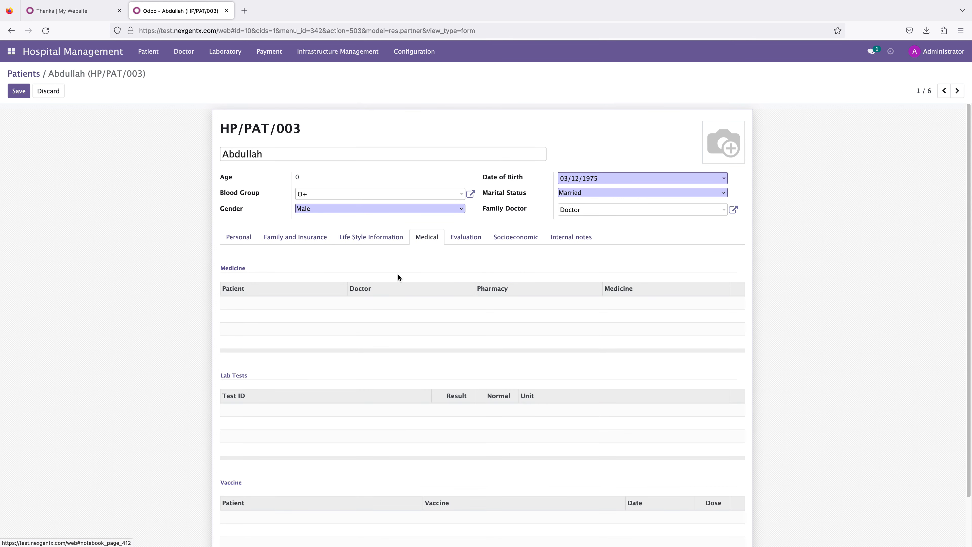
Step: Review the Evaluation, Socioeconomic and Internal notes tabs, then save the patient record
left_click(468, 236)
left_click(515, 237)
left_click(567, 238)
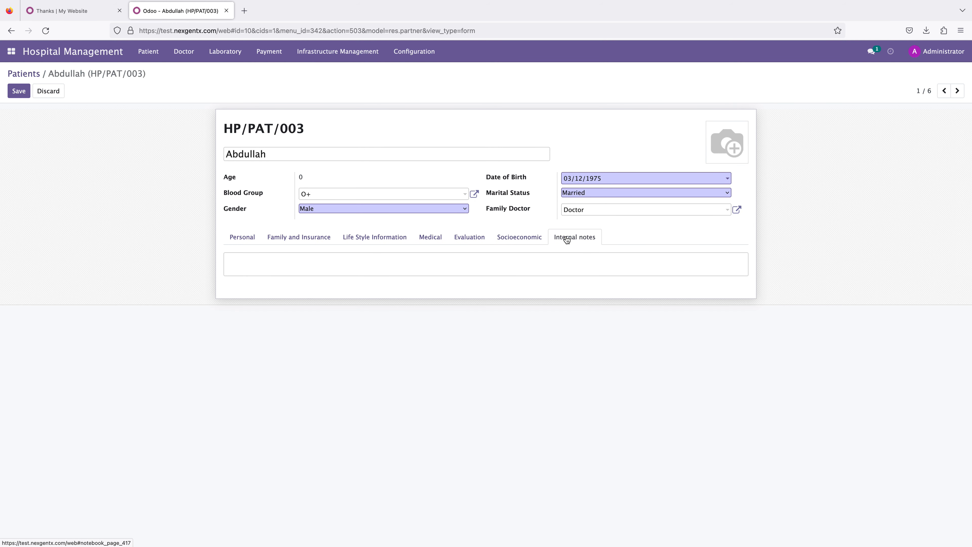
left_click(241, 239)
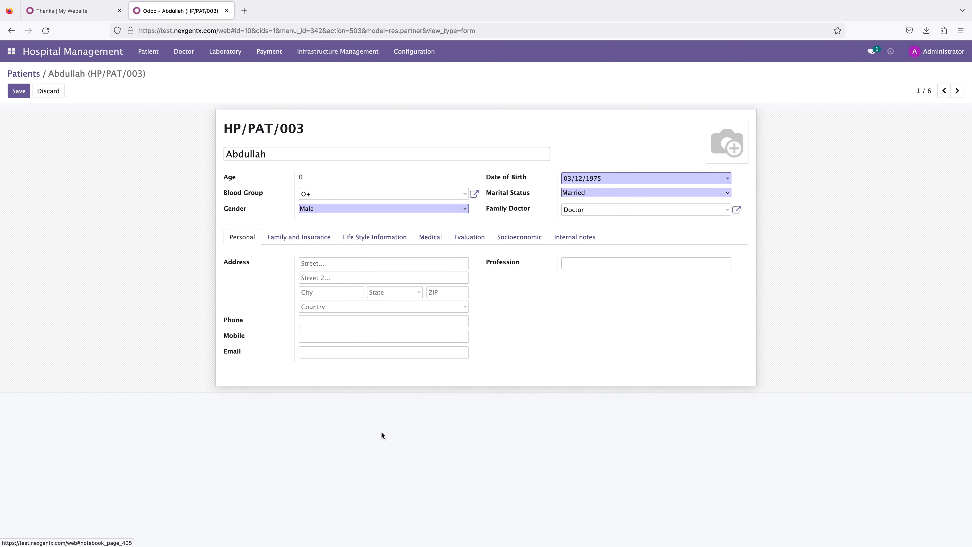
left_click(18, 91)
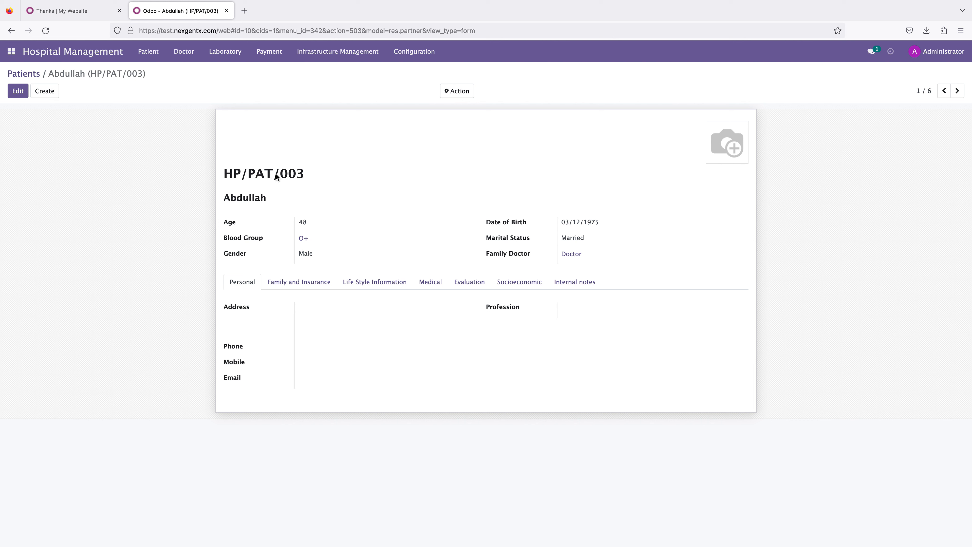
Step: Examine the saved patient's sequence number, age and date of birth
left_click_drag(308, 172, 204, 168)
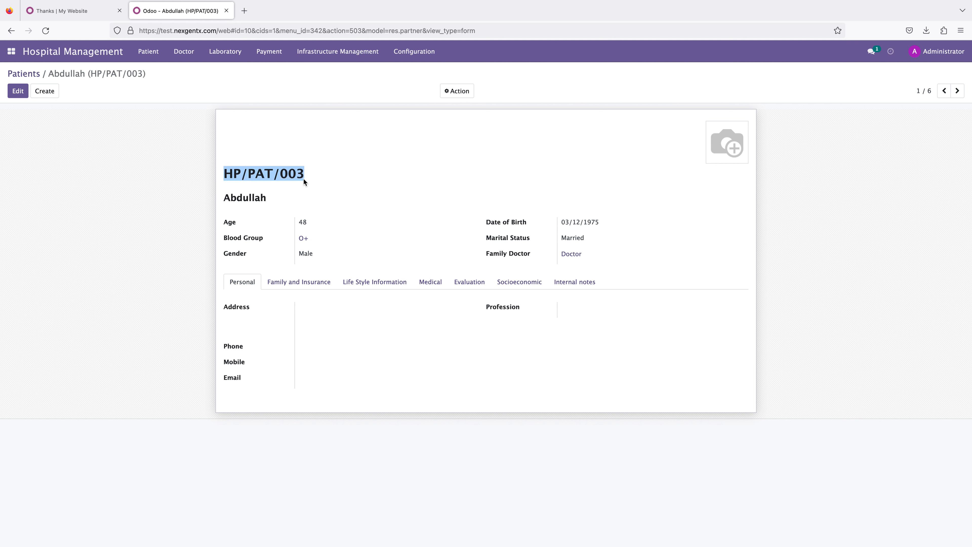
left_click(311, 181)
left_click_drag(311, 221, 202, 220)
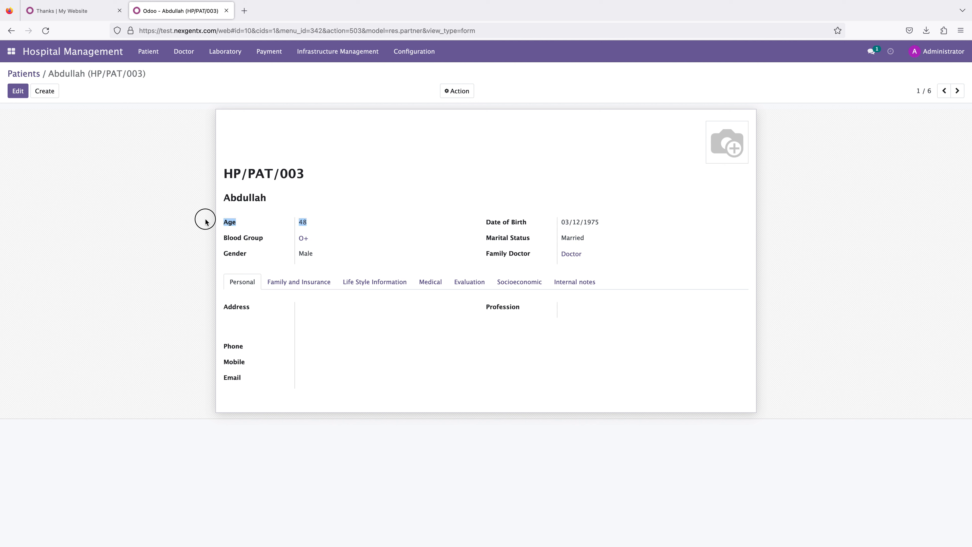
left_click(312, 226)
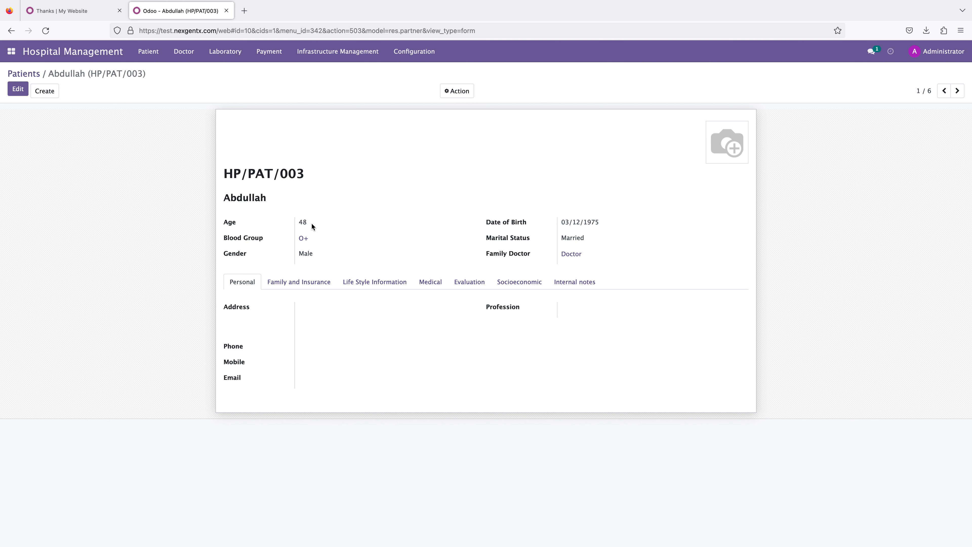
left_click_drag(611, 228, 559, 223)
left_click(577, 227)
left_click(596, 225)
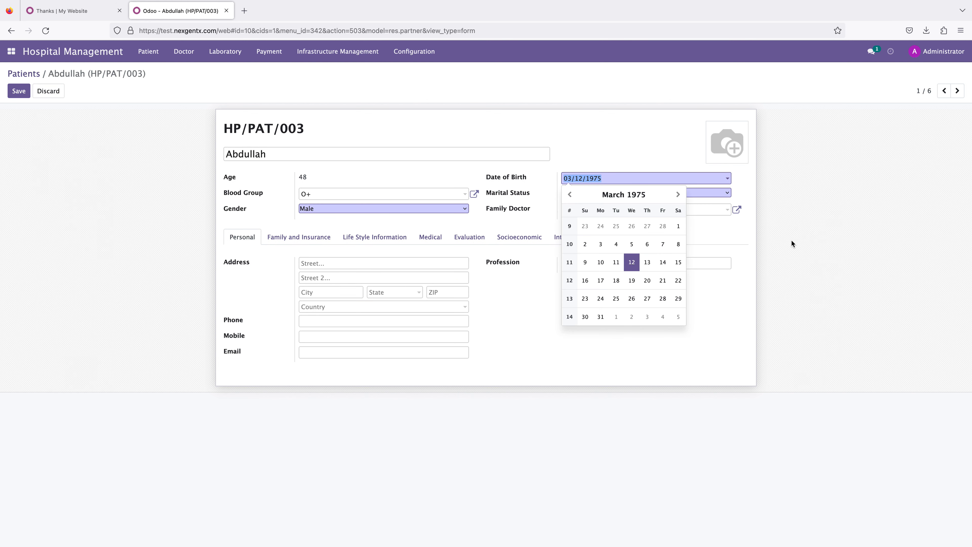
left_click(337, 176)
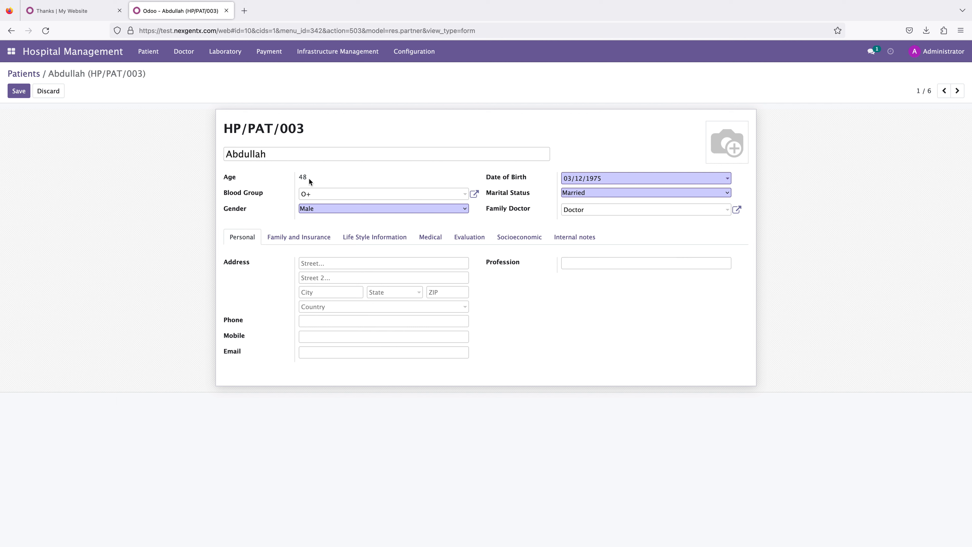
left_click_drag(310, 178, 292, 177)
left_click(322, 178)
Step: Browse the Patient, Doctor and Laboratory menus, opening the Doctor and Lab Test lists
left_click(148, 51)
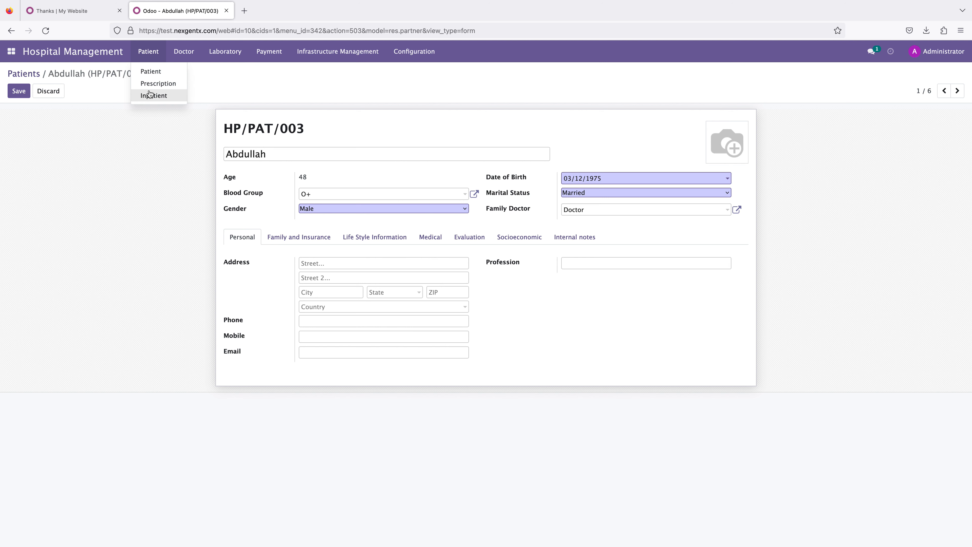
left_click(184, 52)
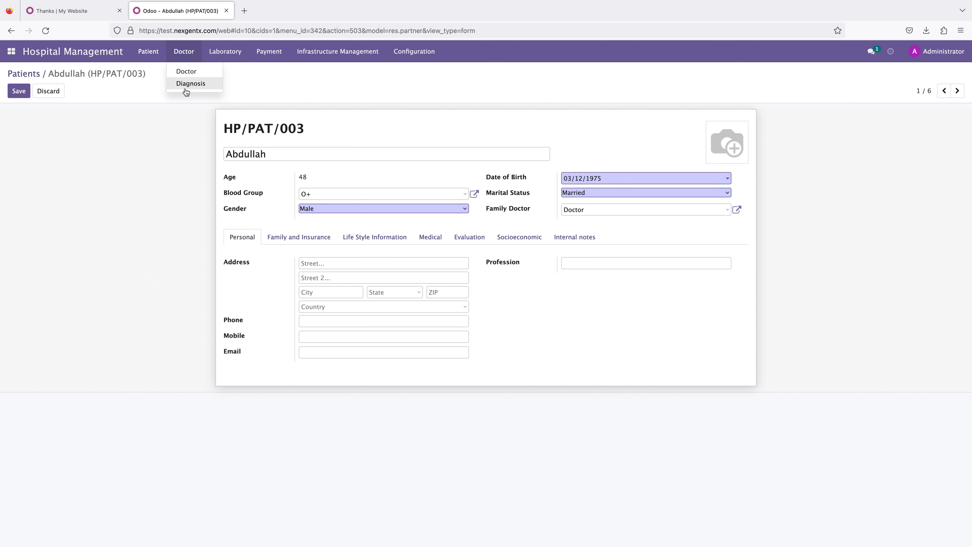
left_click(184, 72)
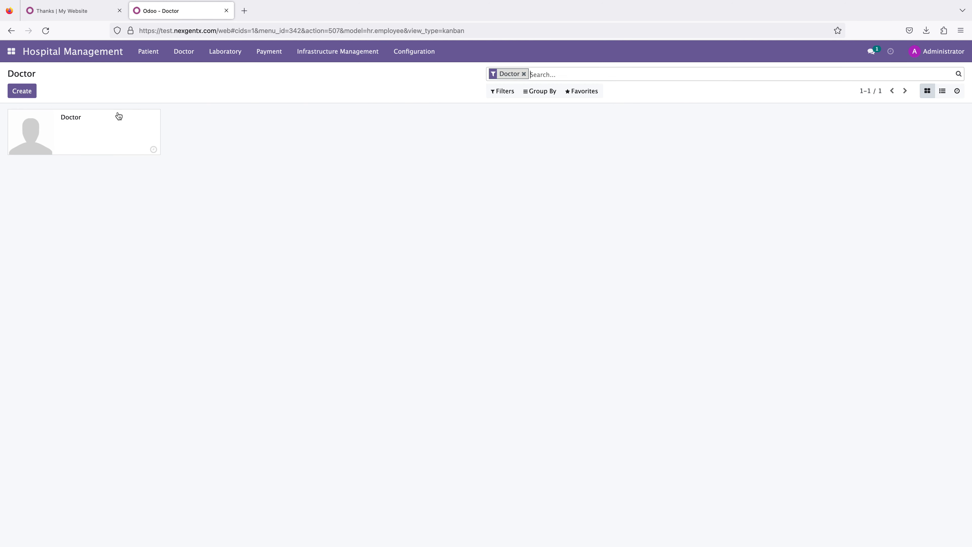
left_click(186, 54)
left_click(205, 125)
left_click(225, 51)
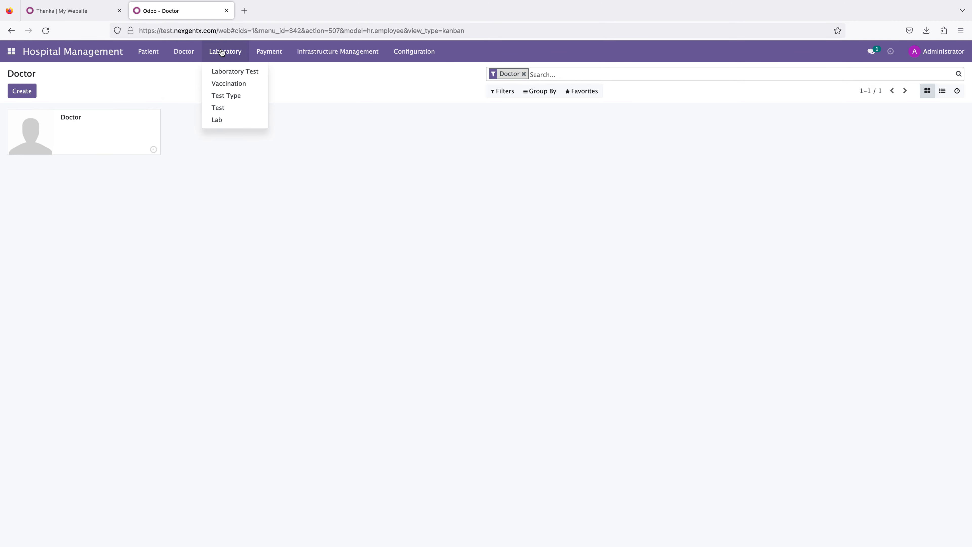
left_click(231, 73)
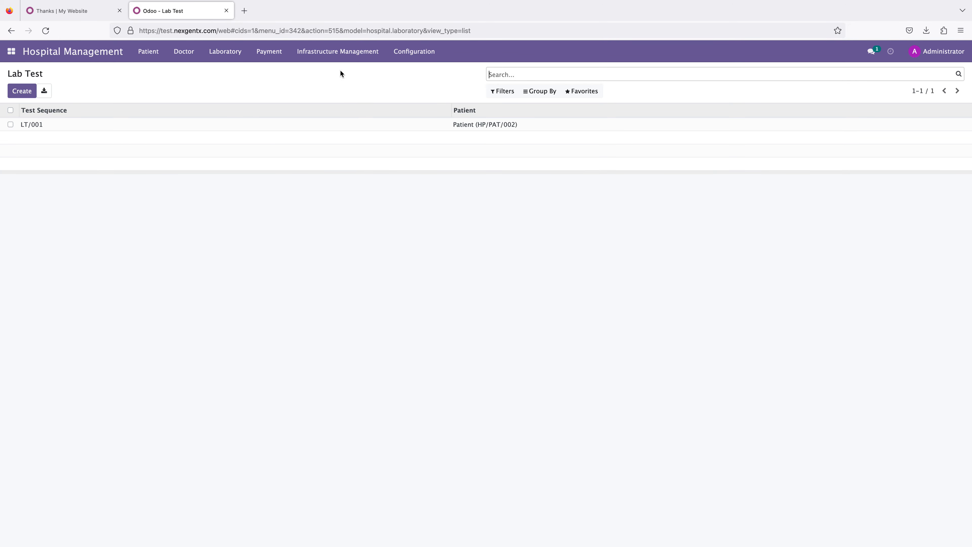
Step: Browse the Institution, Pharmacy, Block and Bed lists under Infrastructure Management
left_click(350, 54)
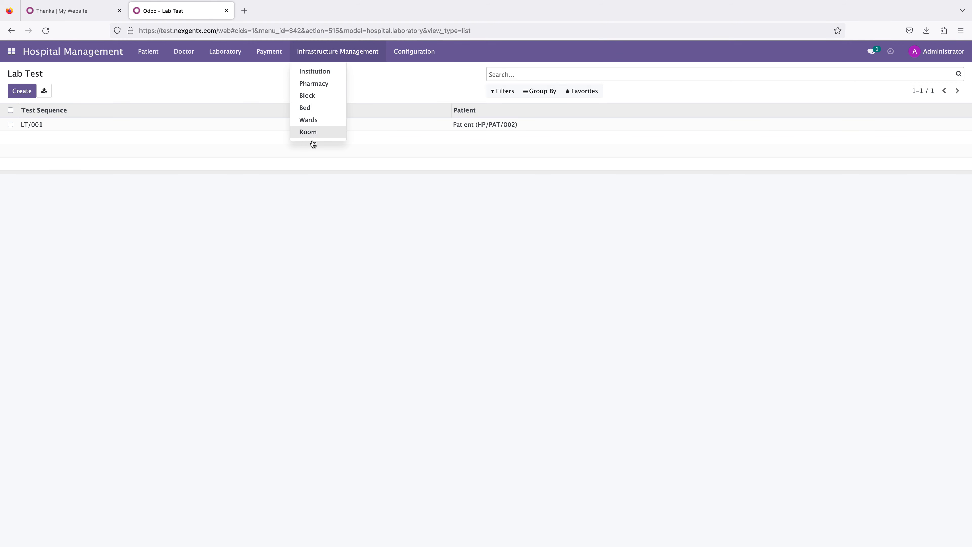
left_click(315, 70)
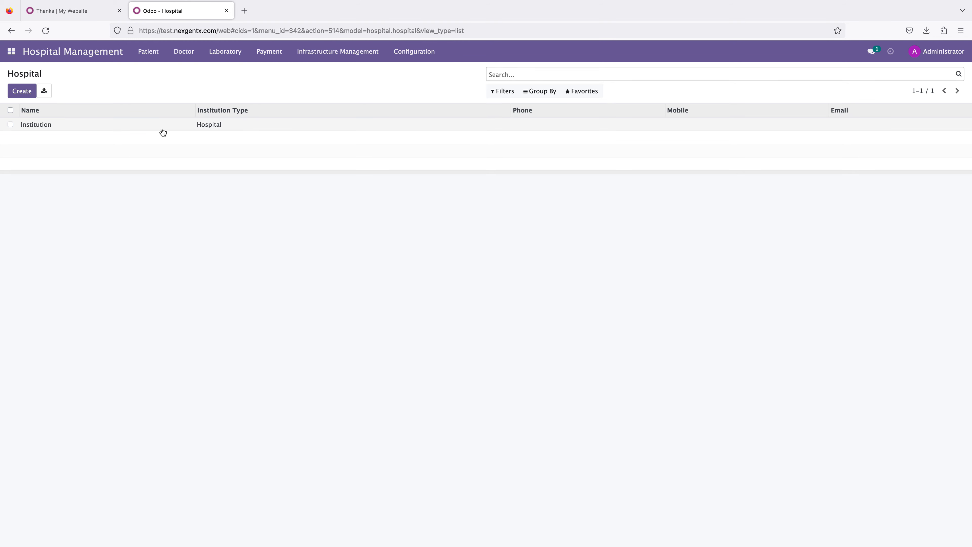
left_click(344, 53)
left_click(312, 83)
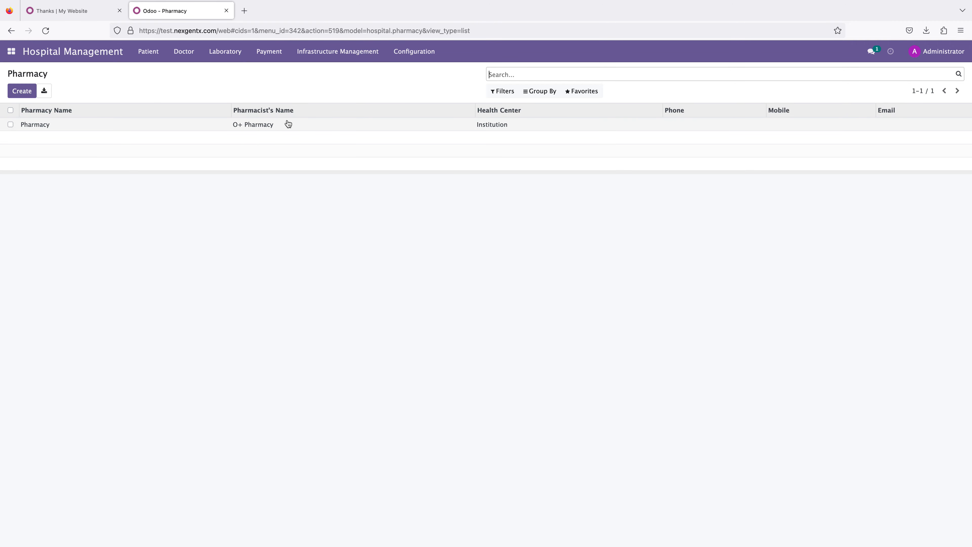
left_click(325, 51)
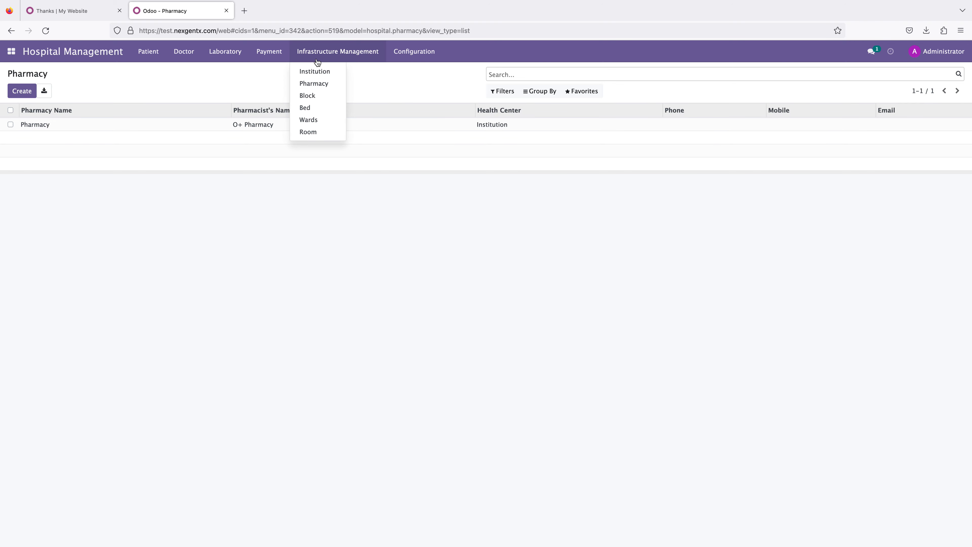
left_click(307, 96)
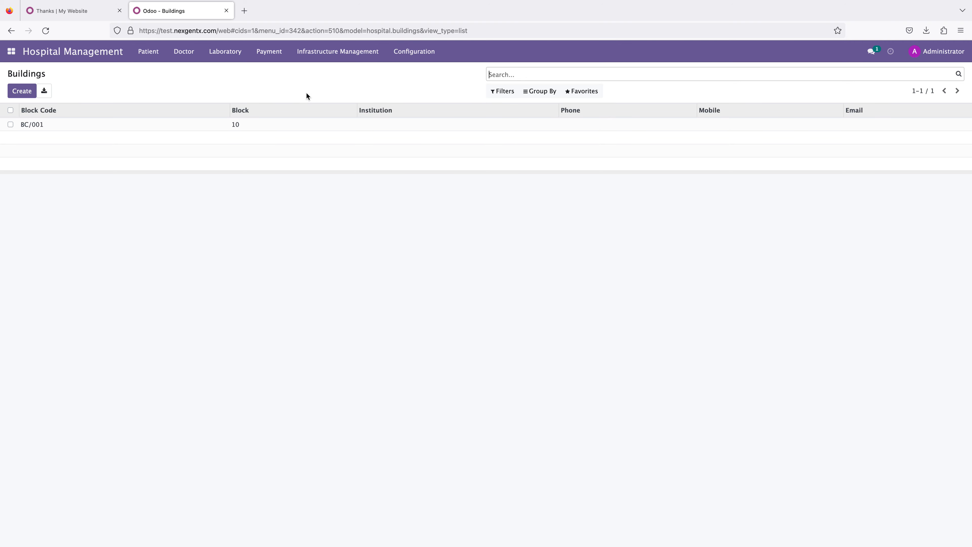
left_click(322, 56)
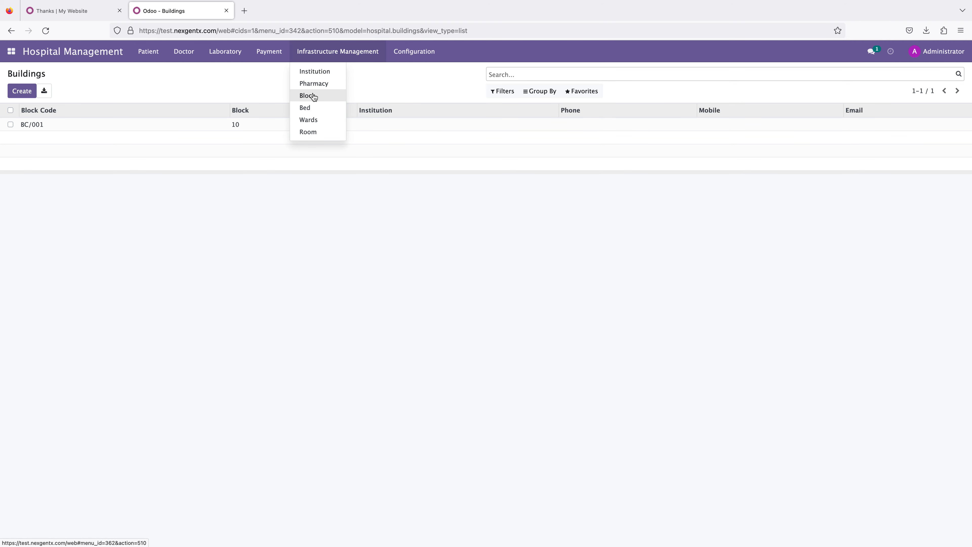
left_click(305, 108)
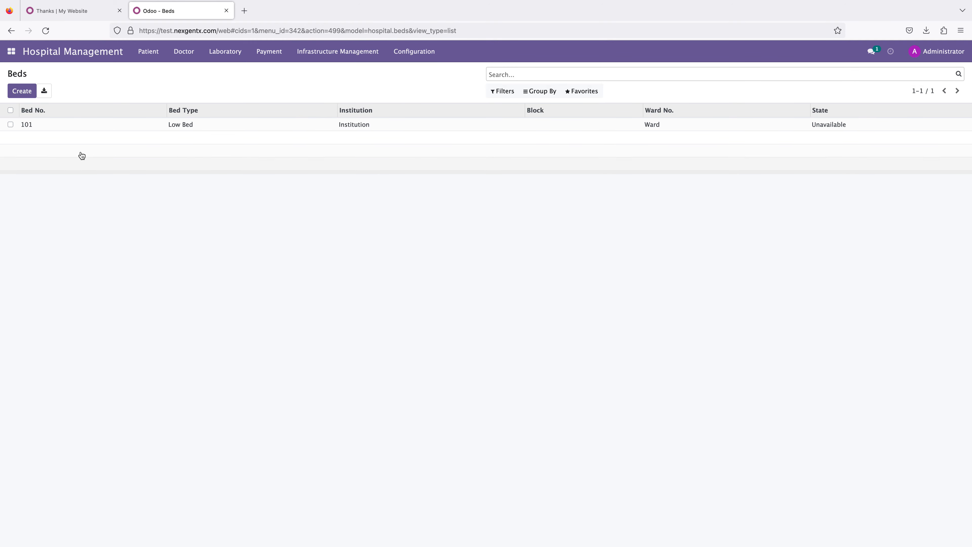
Step: Open bed 101 for editing and assign it to block 10
left_click(38, 126)
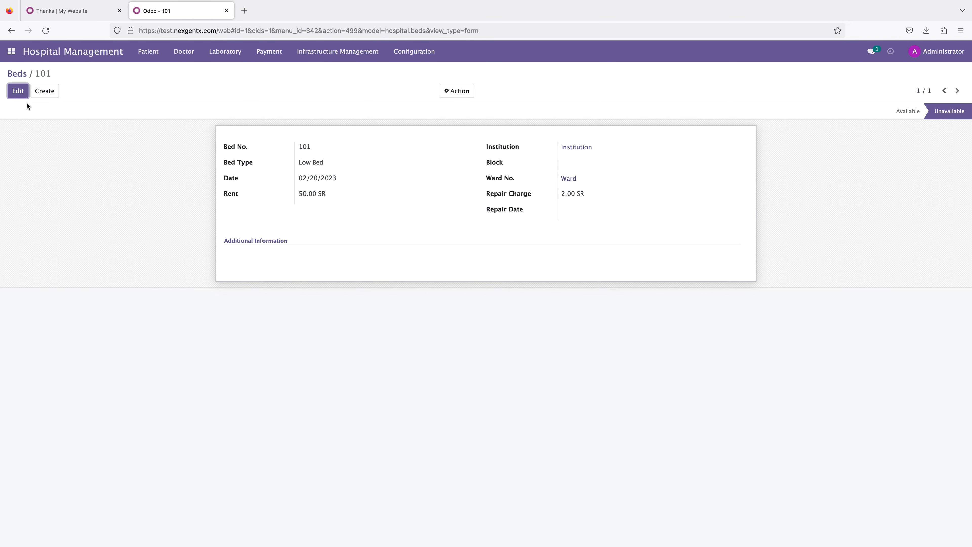
left_click(18, 92)
left_click(580, 164)
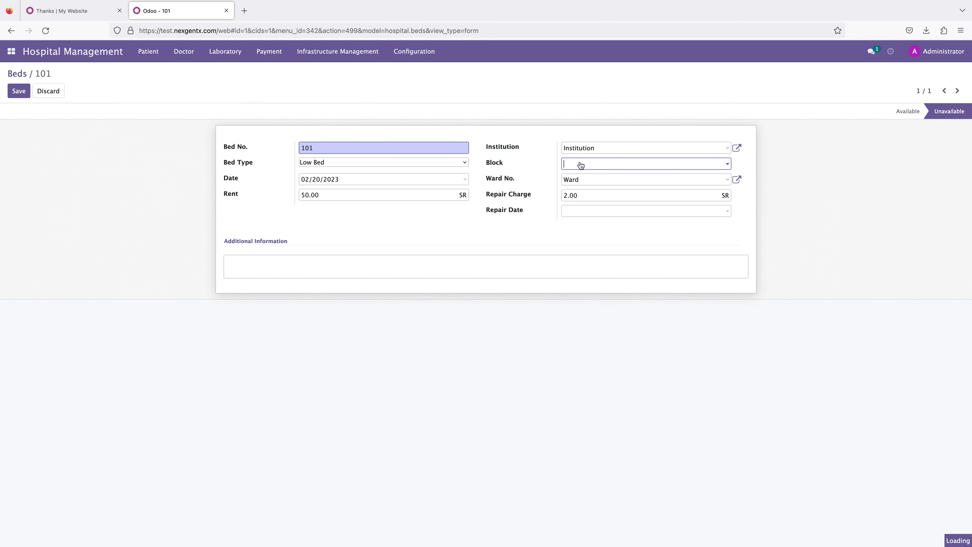
left_click(581, 180)
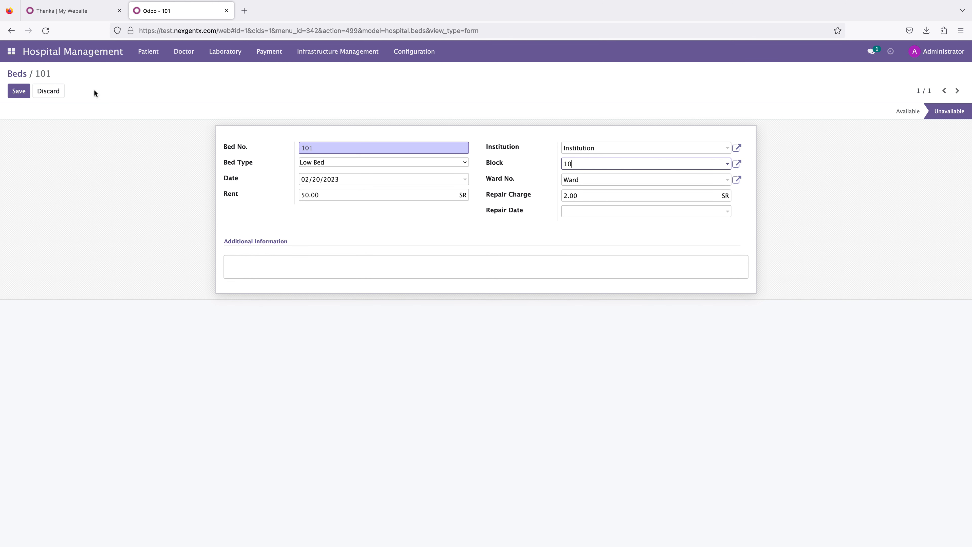
Step: Open room 102 for editing, set its ward to Ward and create bed number 109 for it
left_click(317, 53)
left_click(310, 121)
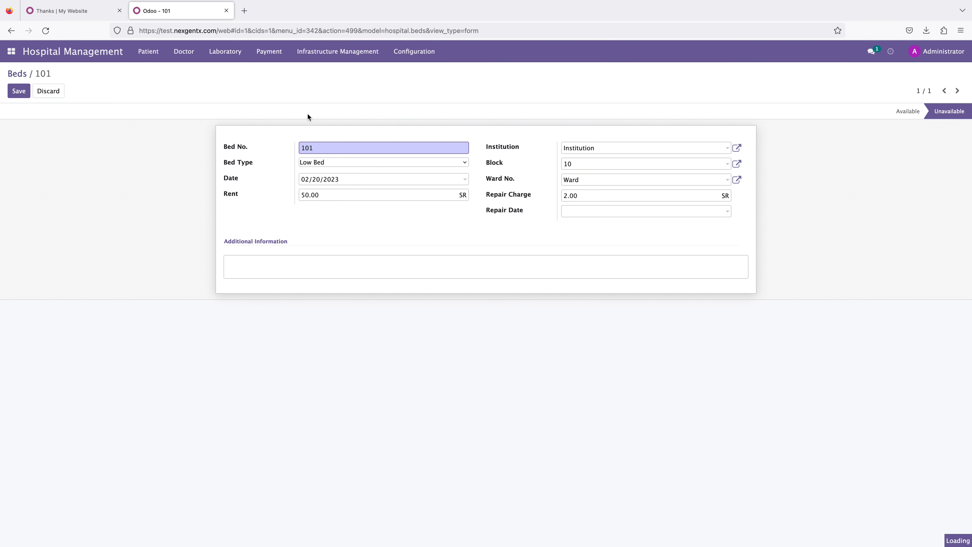
left_click(335, 54)
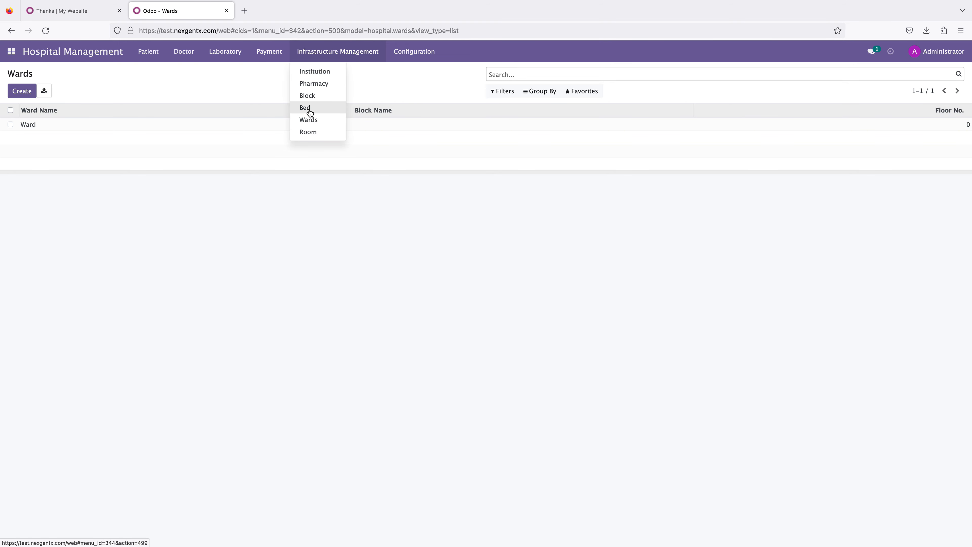
left_click(317, 132)
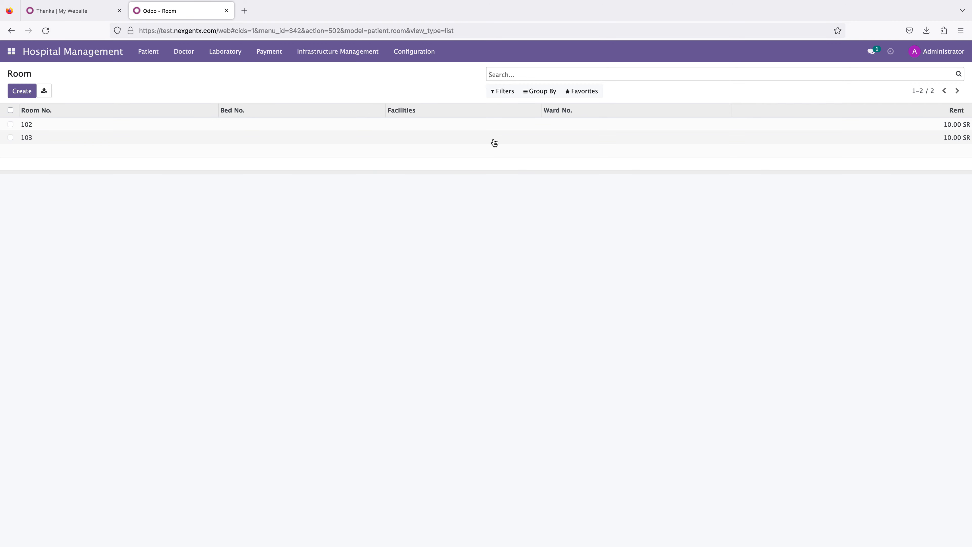
left_click(47, 126)
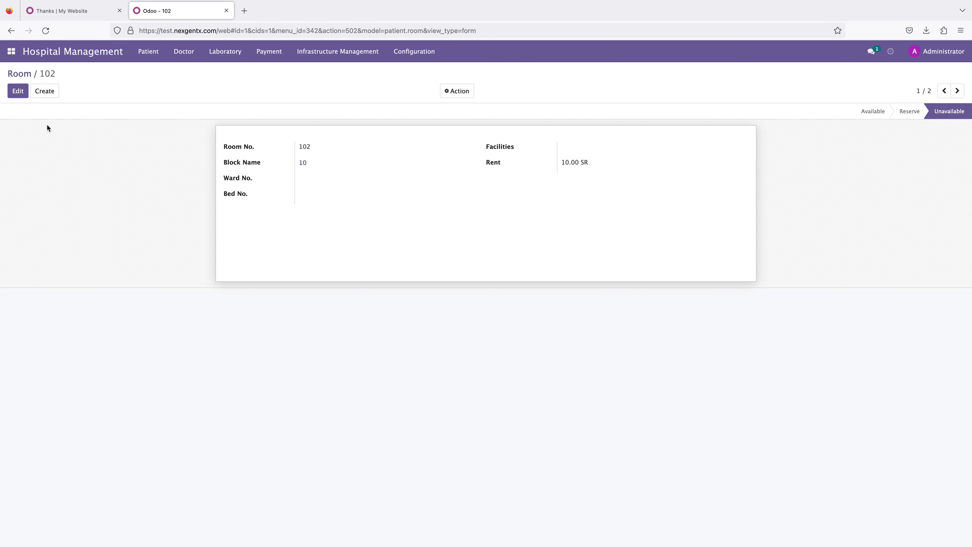
left_click(8, 93)
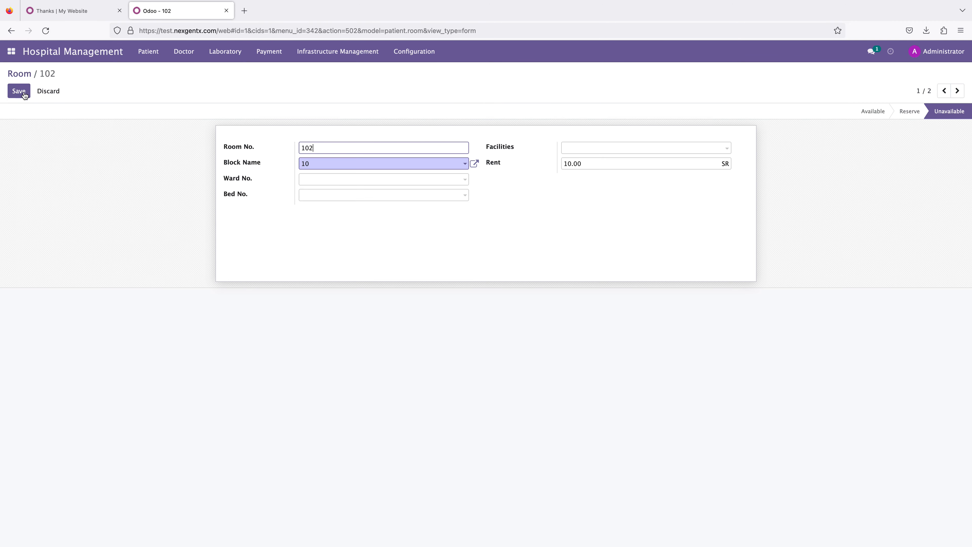
left_click(345, 178)
left_click(343, 195)
left_click(338, 197)
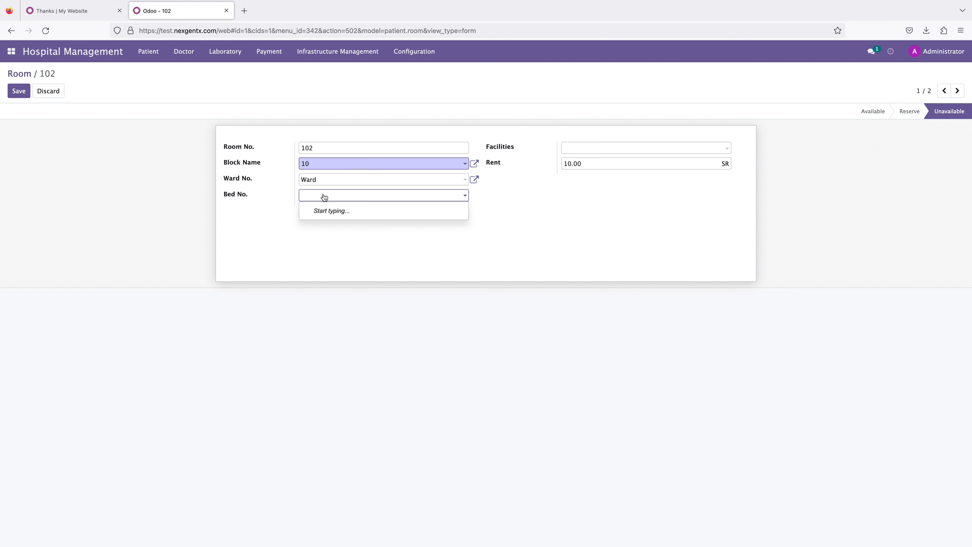
type("109")
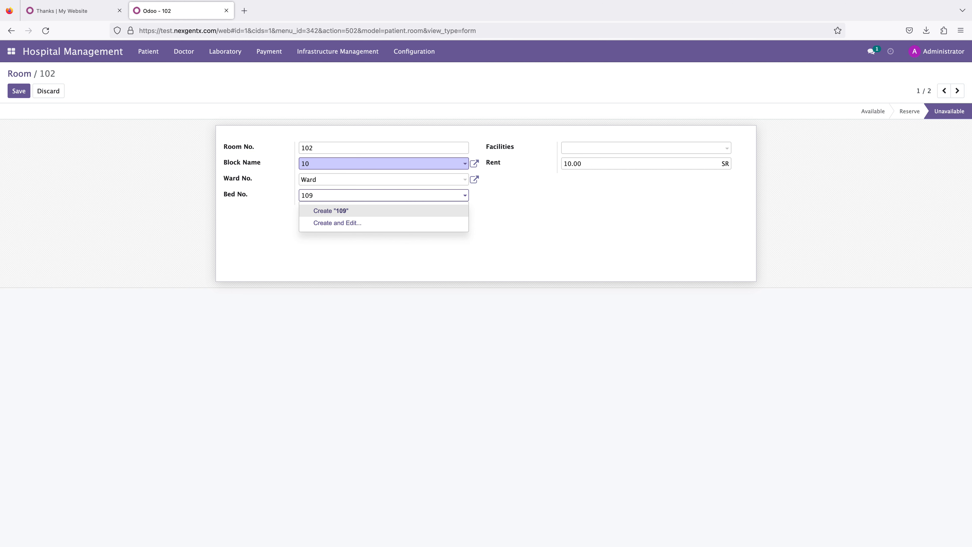
left_click(324, 211)
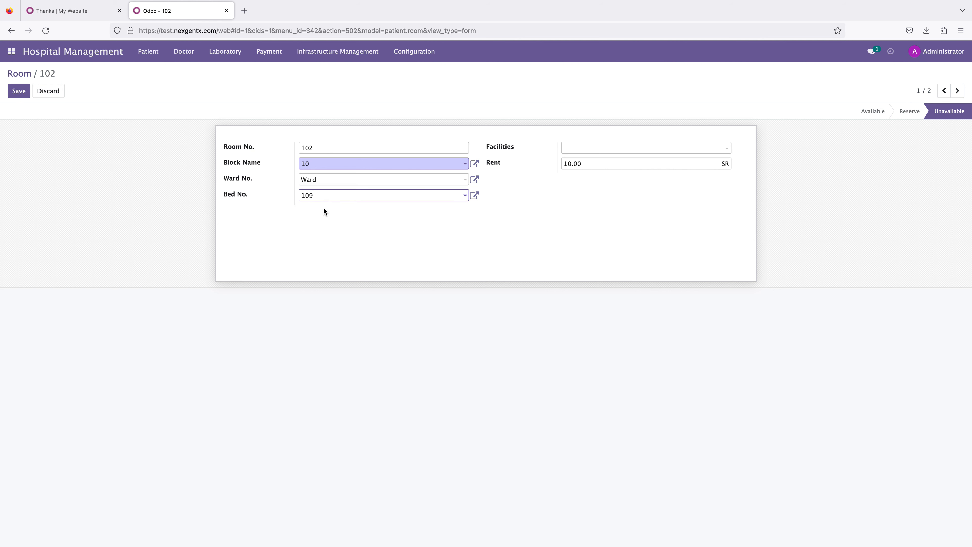
Step: Add the wifi facility to room 102 and save the room
left_click(549, 162)
left_click(628, 164)
left_click(540, 164)
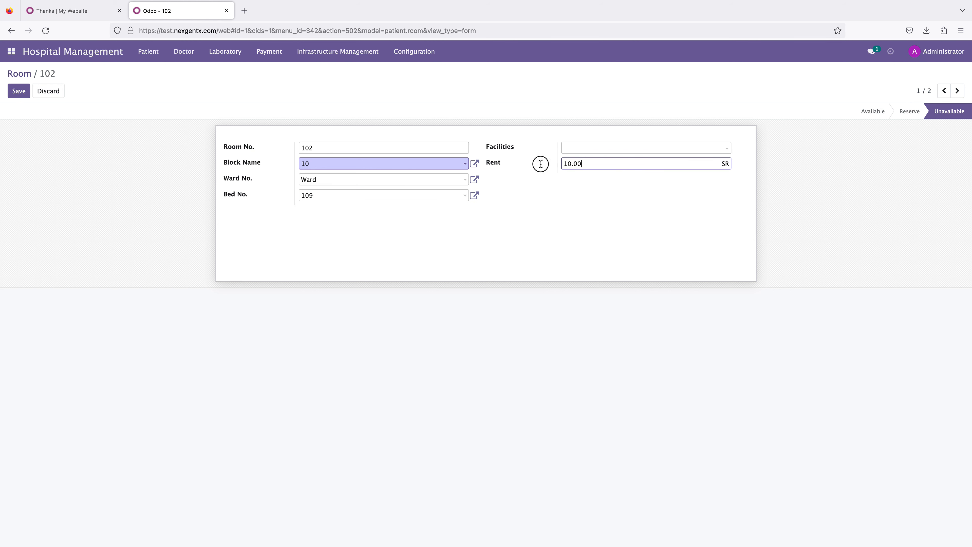
left_click(625, 153)
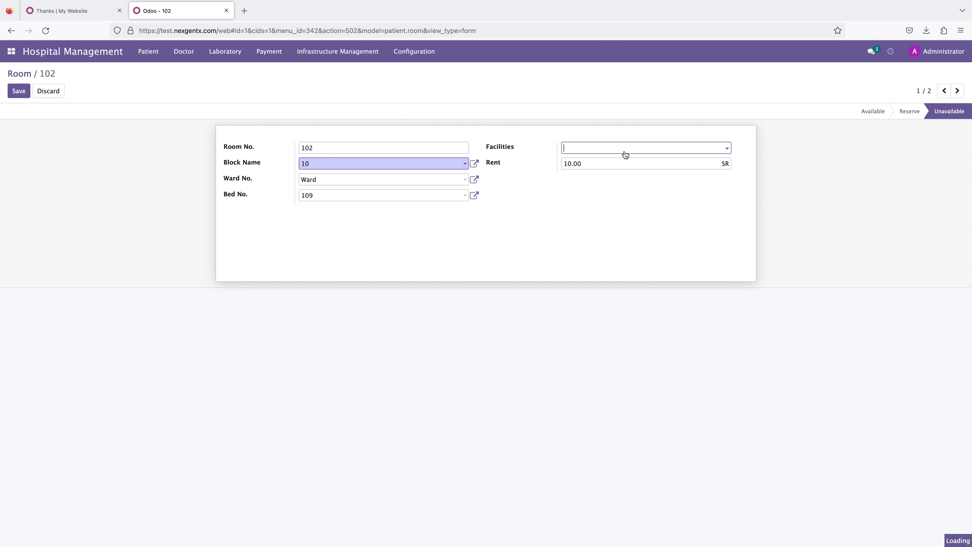
left_click(578, 161)
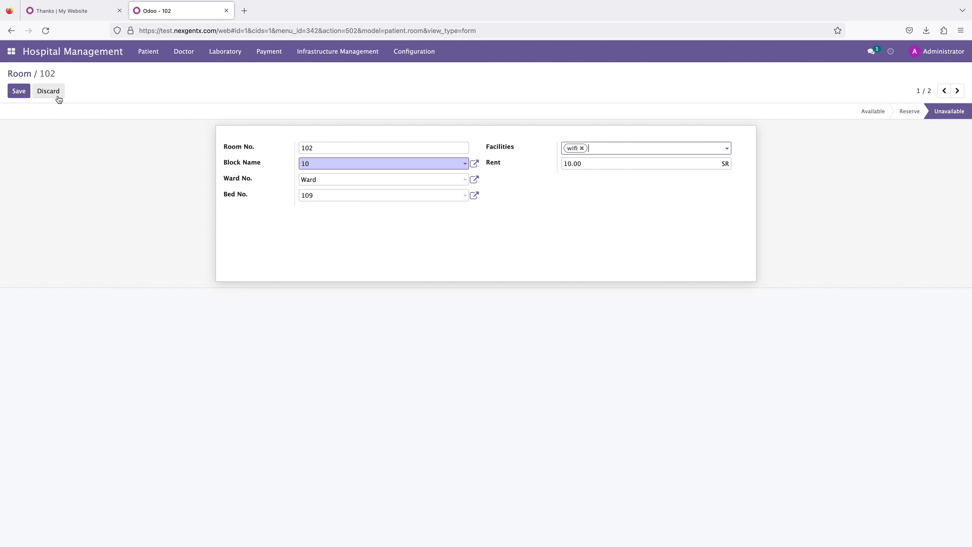
left_click(18, 92)
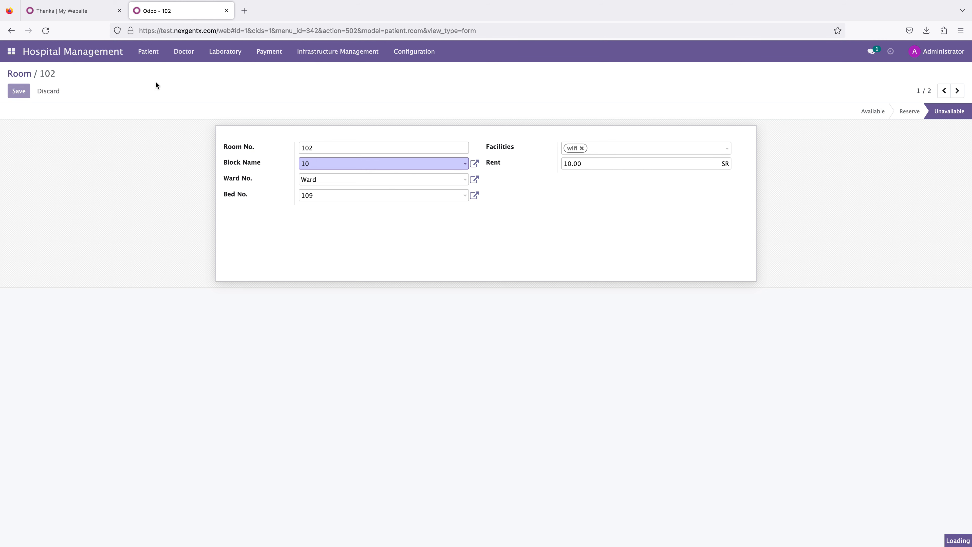
Step: Open the Prescription list under Patient
left_click(150, 55)
left_click(417, 53)
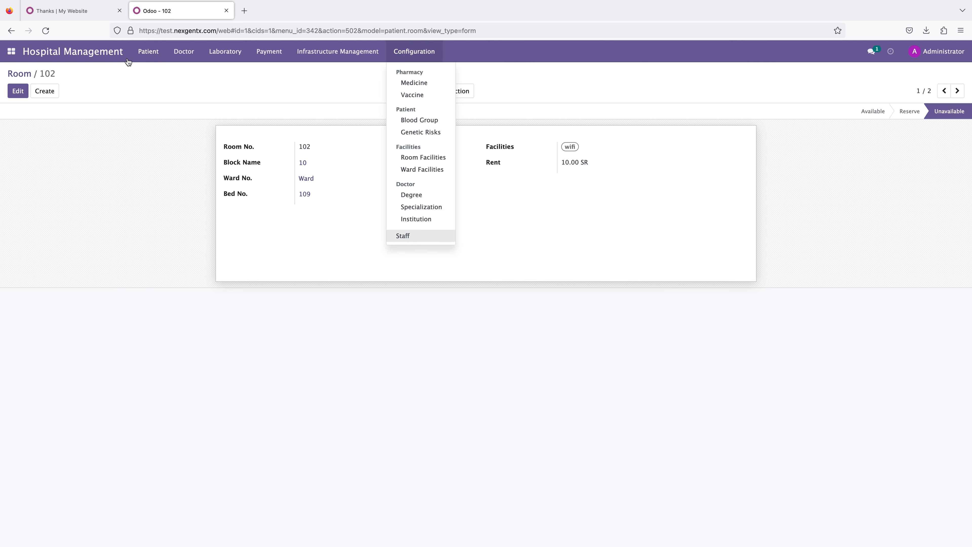
left_click(140, 53)
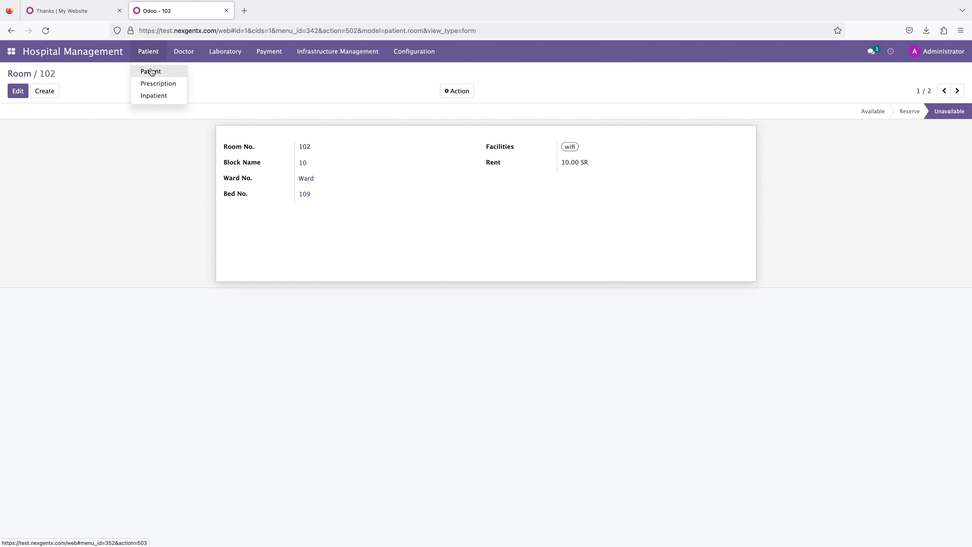
left_click(159, 87)
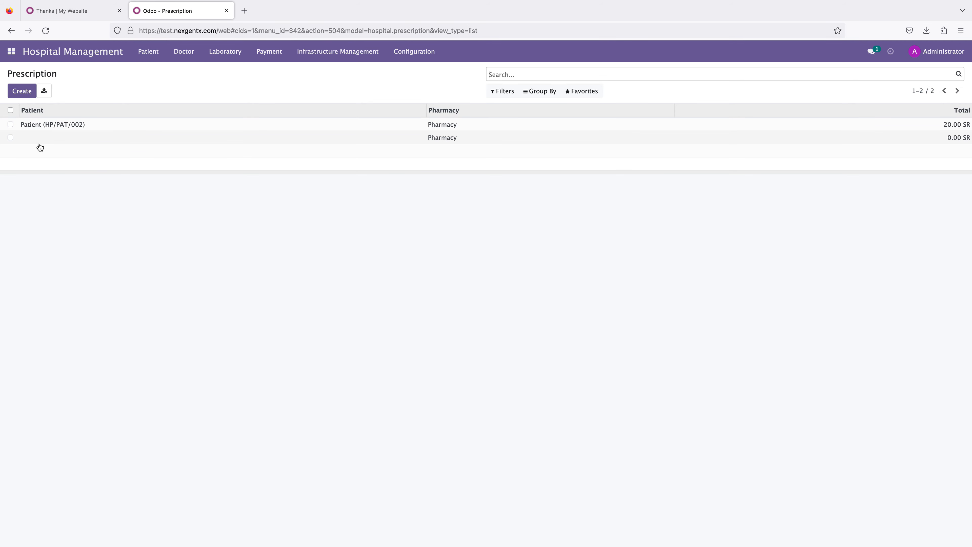
left_click(21, 92)
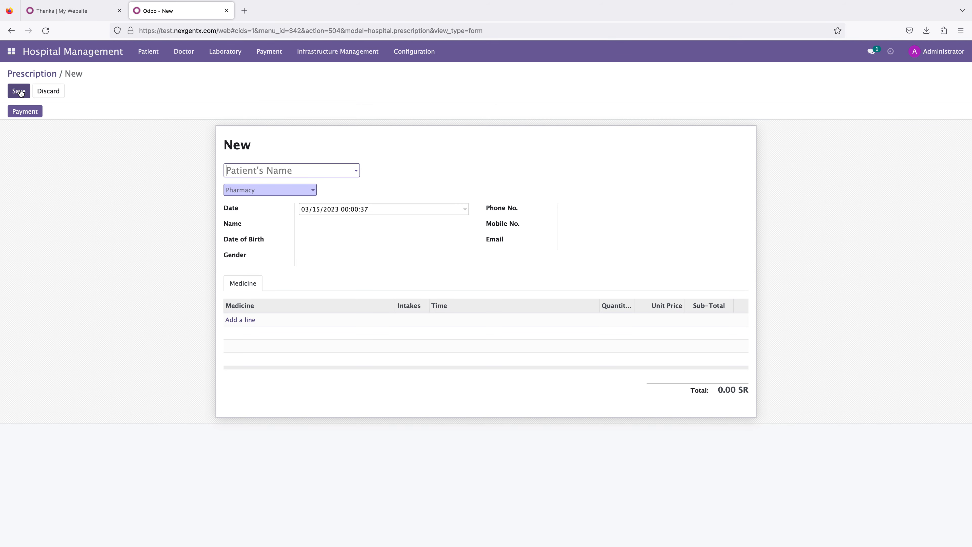
left_click(279, 169)
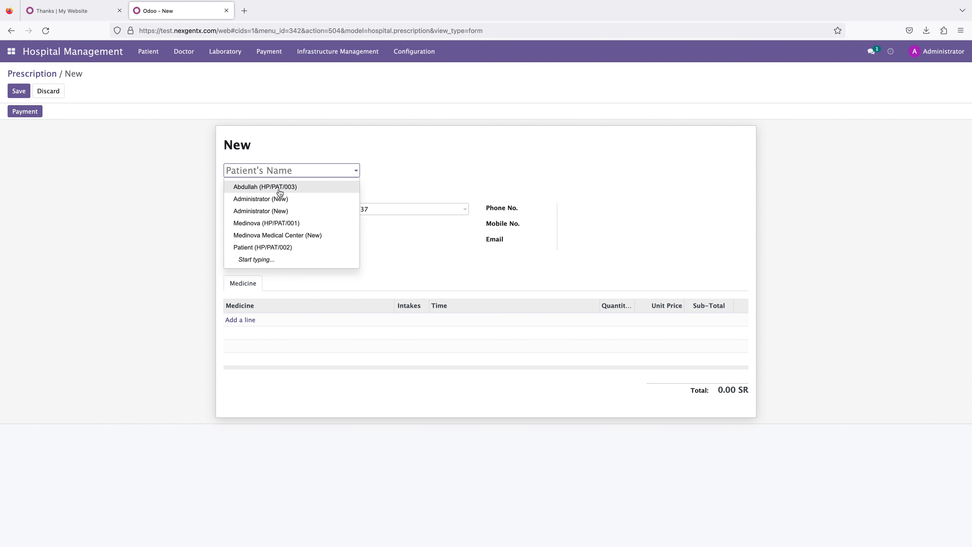
left_click(280, 187)
left_click(271, 191)
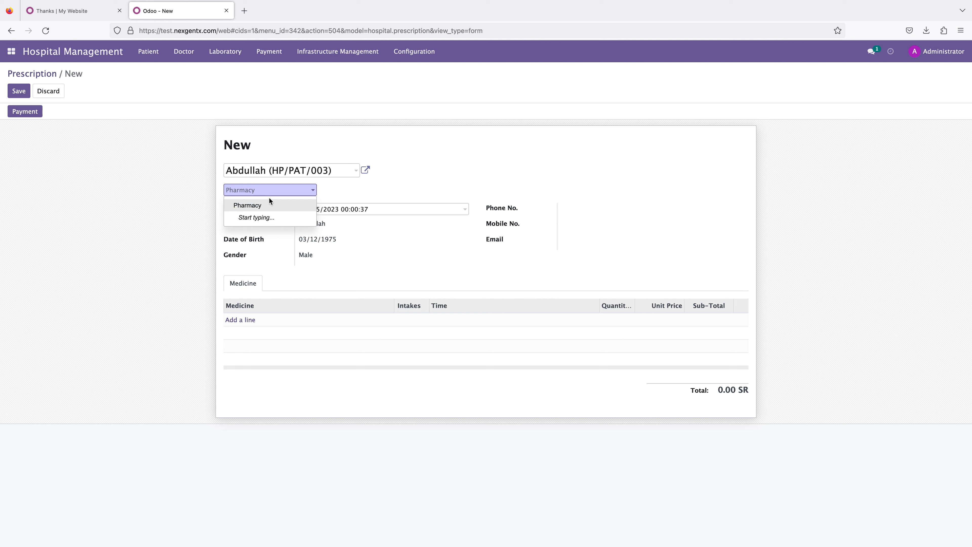
left_click(267, 205)
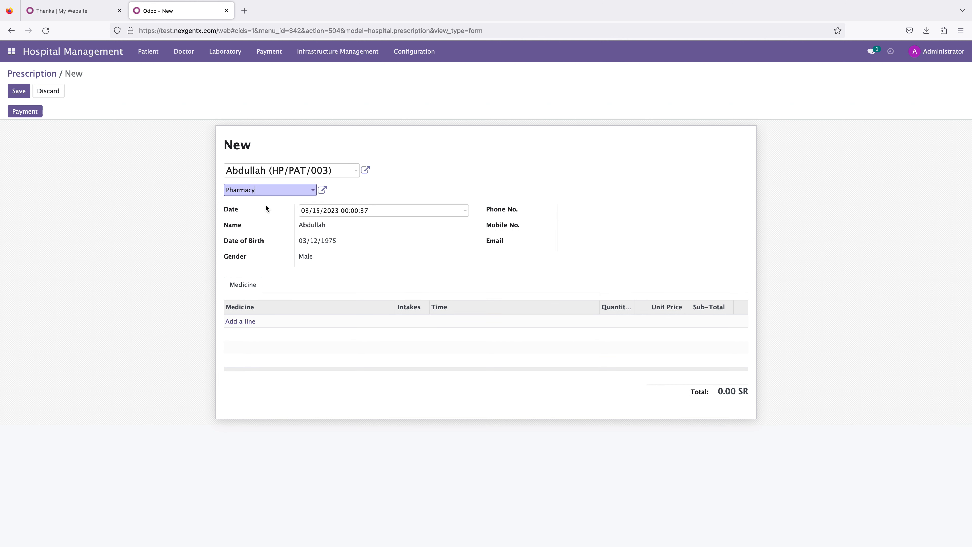
left_click(239, 322)
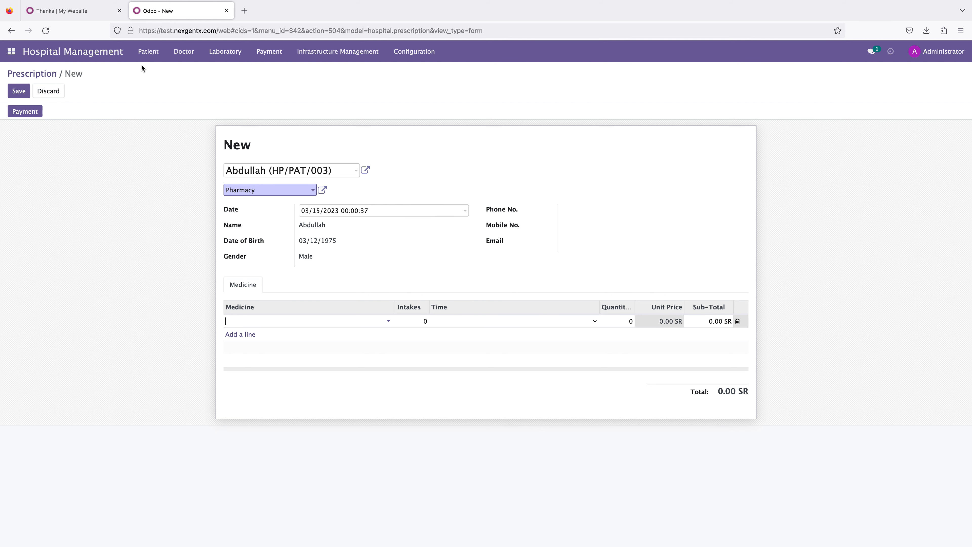
left_click(145, 55)
left_click(51, 90)
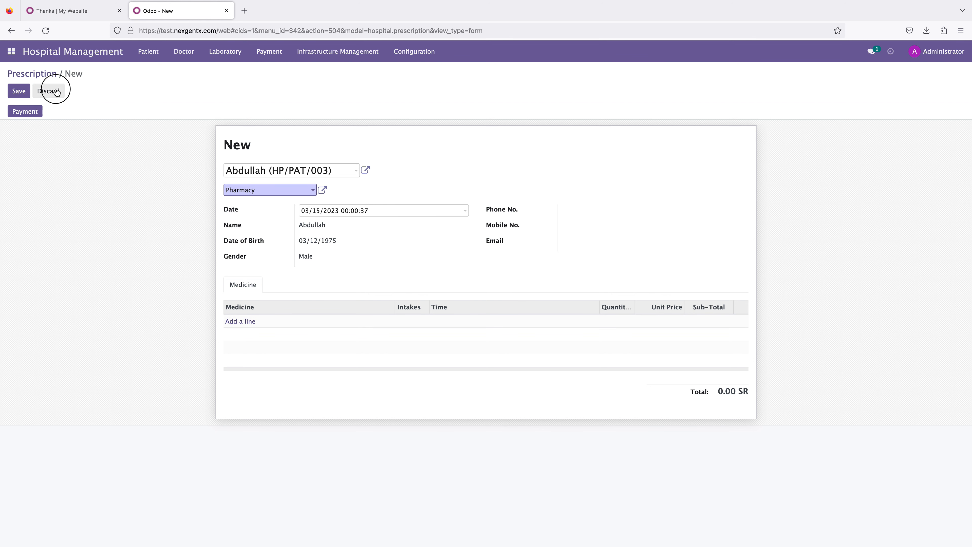
Step: Create a new inpatient record for Abdullah (HP/PAT/003) with the admission reason sick
left_click(148, 52)
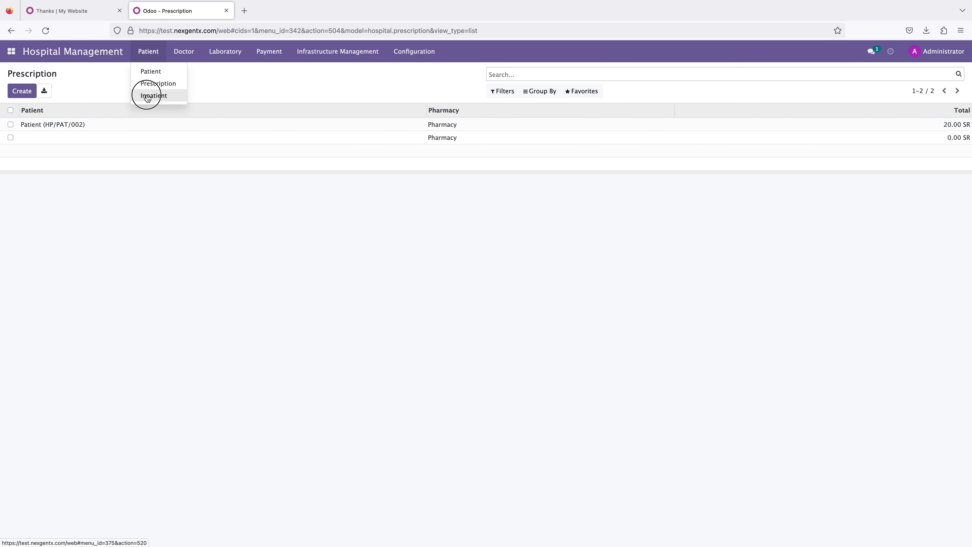
left_click(147, 94)
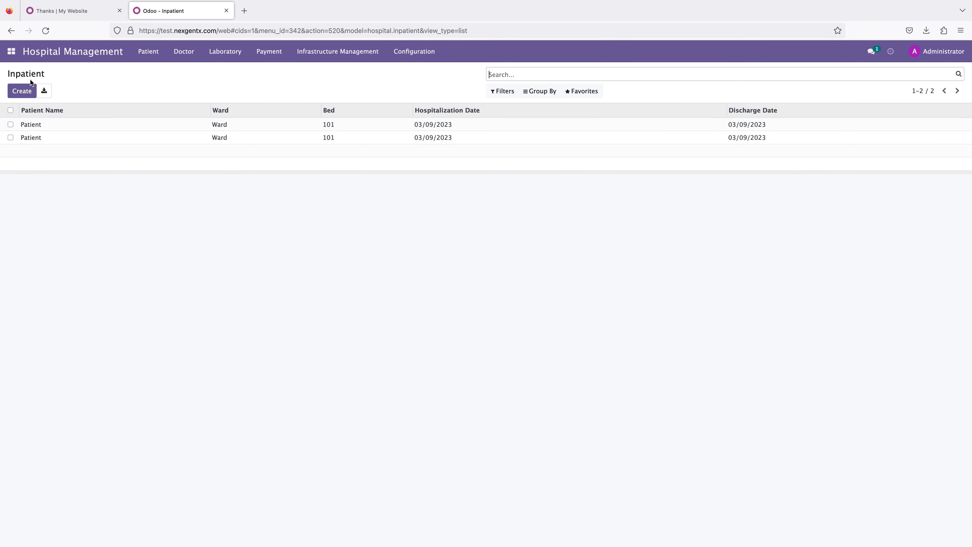
left_click(22, 91)
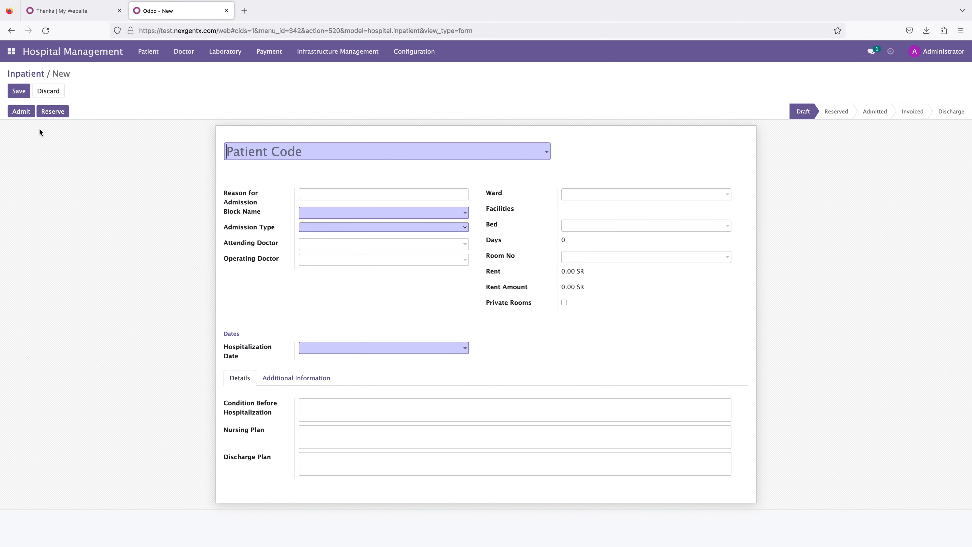
left_click(295, 158)
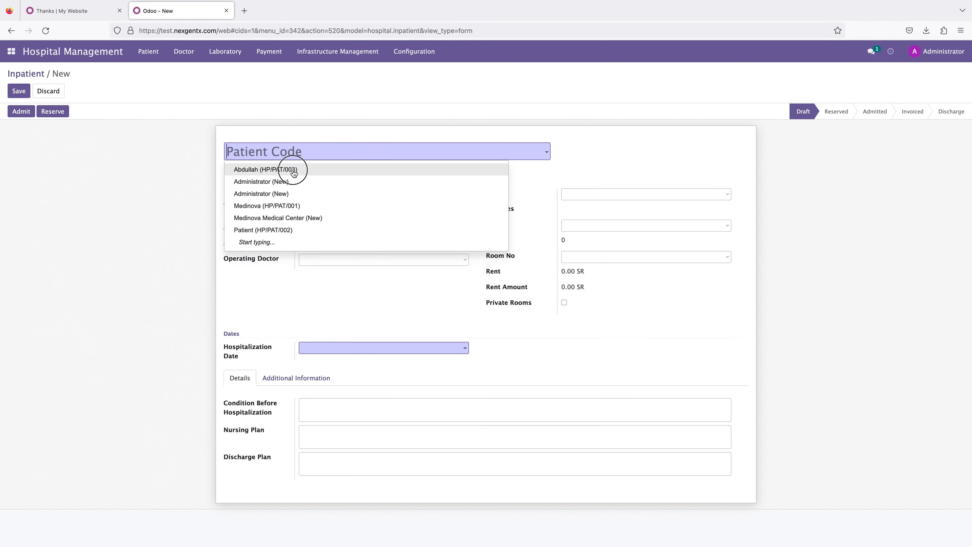
left_click(293, 170)
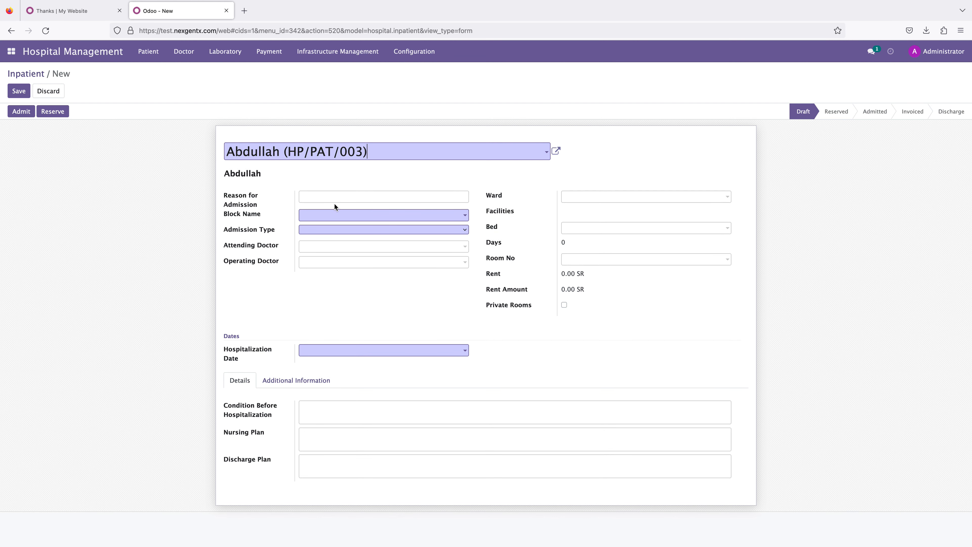
left_click(334, 196)
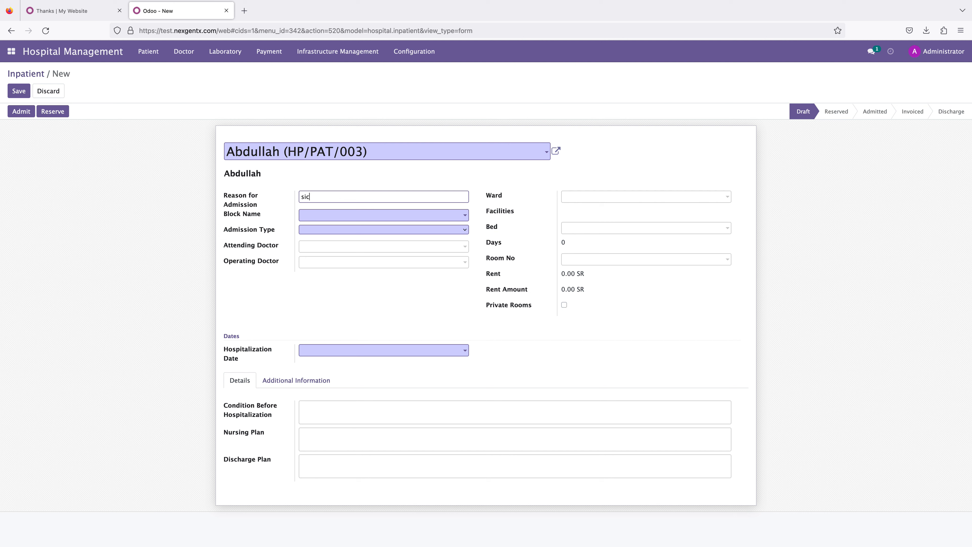
Step: Set the inpatient's block name to 10 and admission type to Routine Admission
left_click(315, 216)
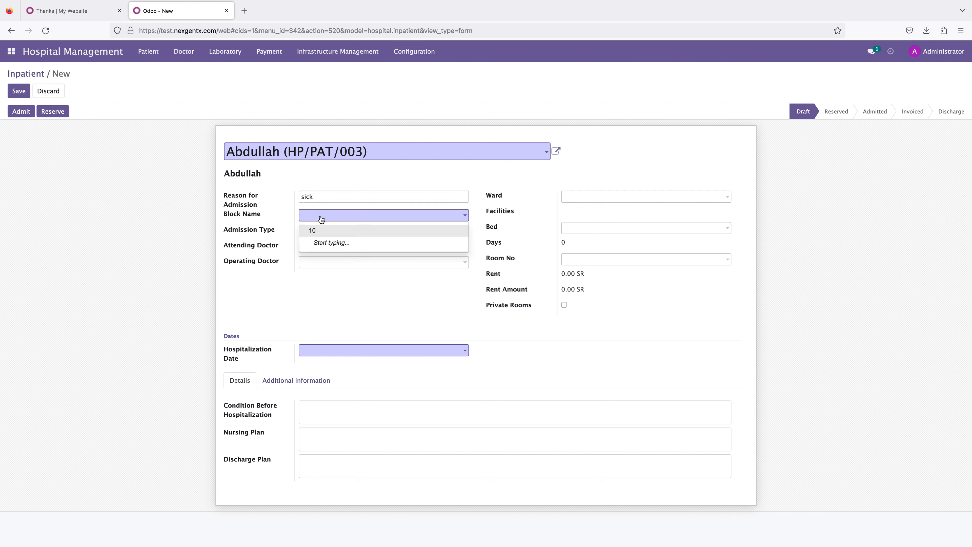
left_click(313, 231)
left_click(311, 230)
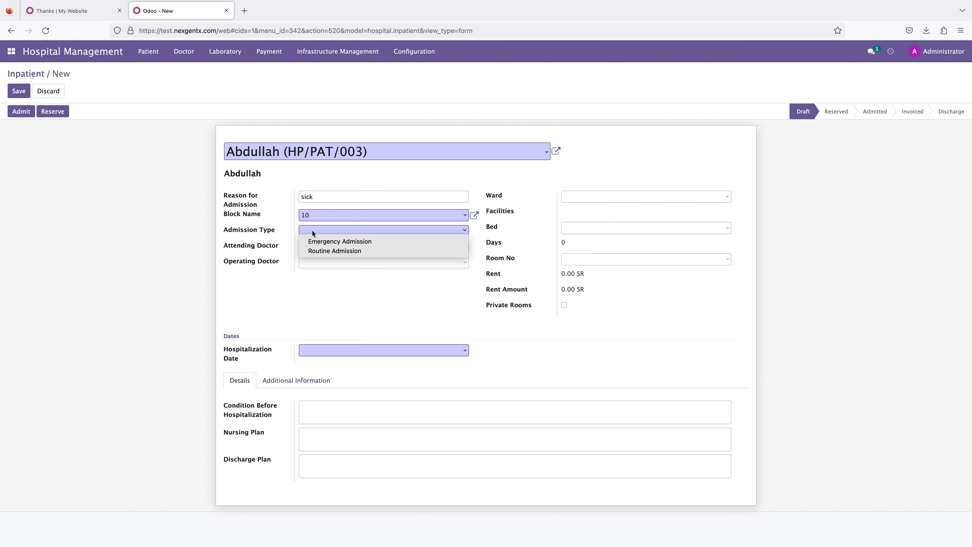
left_click(320, 252)
left_click(321, 245)
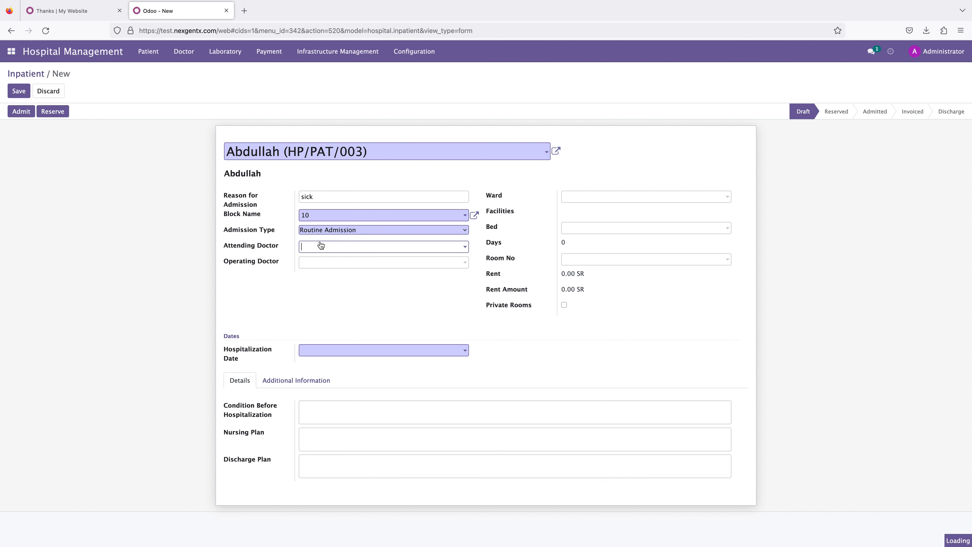
Step: Set both the attending doctor and the operating doctor to Doctor
left_click(325, 264)
left_click(325, 265)
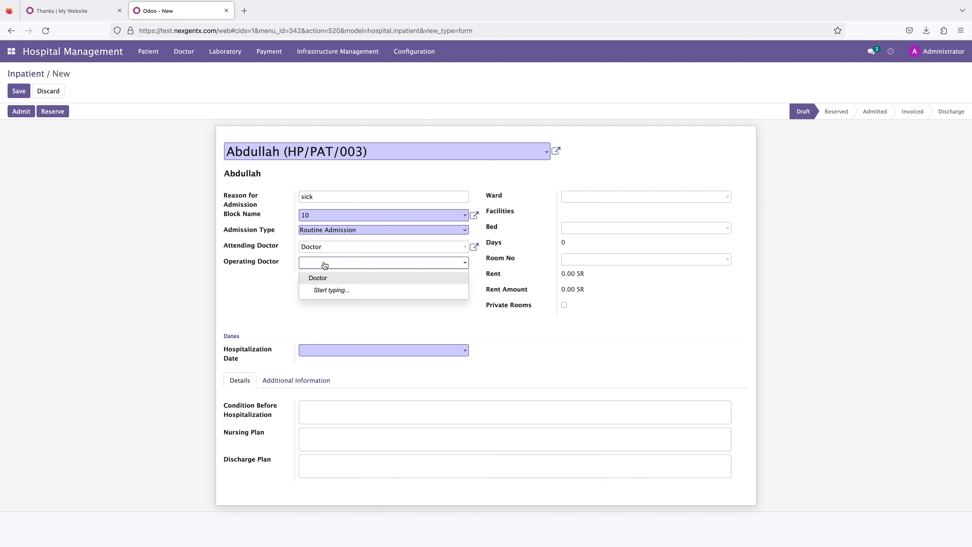
left_click(317, 279)
Step: Assign bed 109 and room 102 to the inpatient
left_click(583, 197)
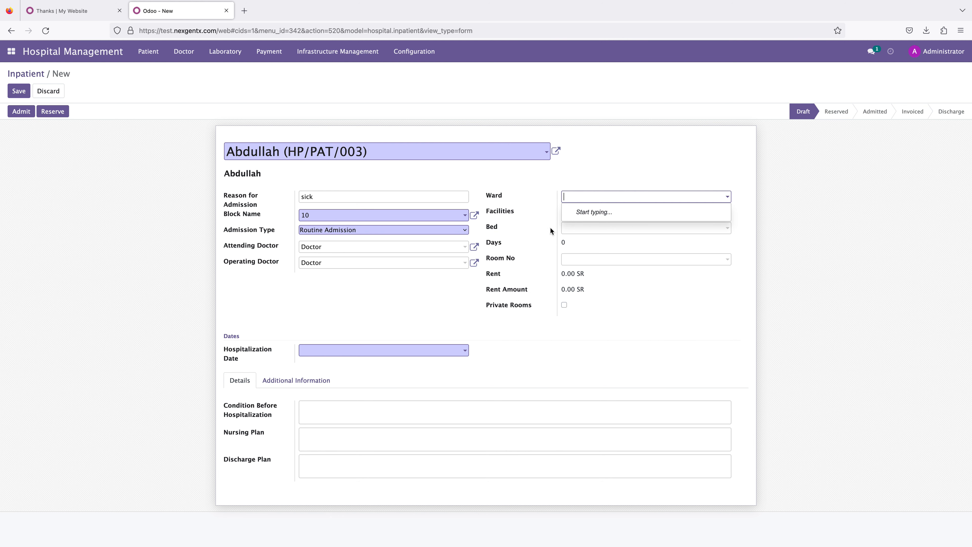
left_click(571, 227)
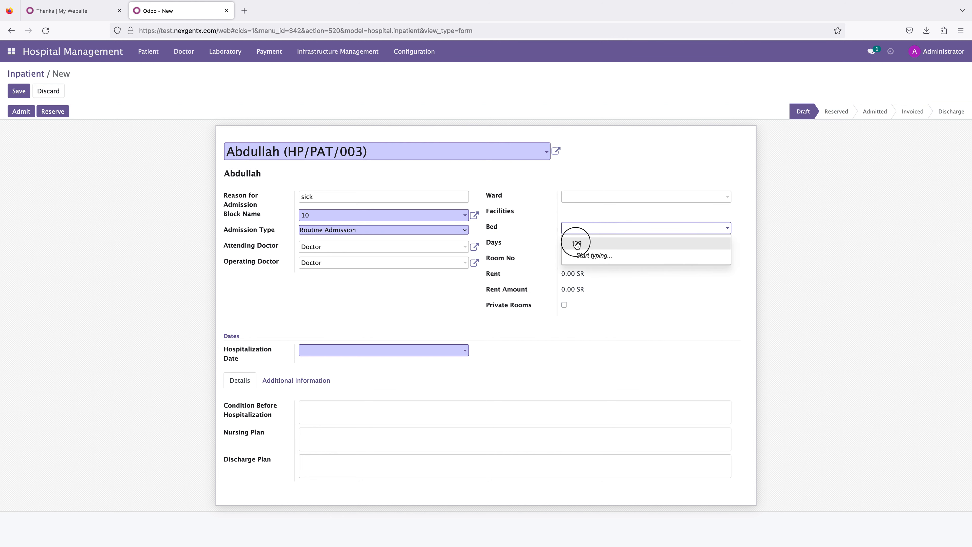
left_click(576, 244)
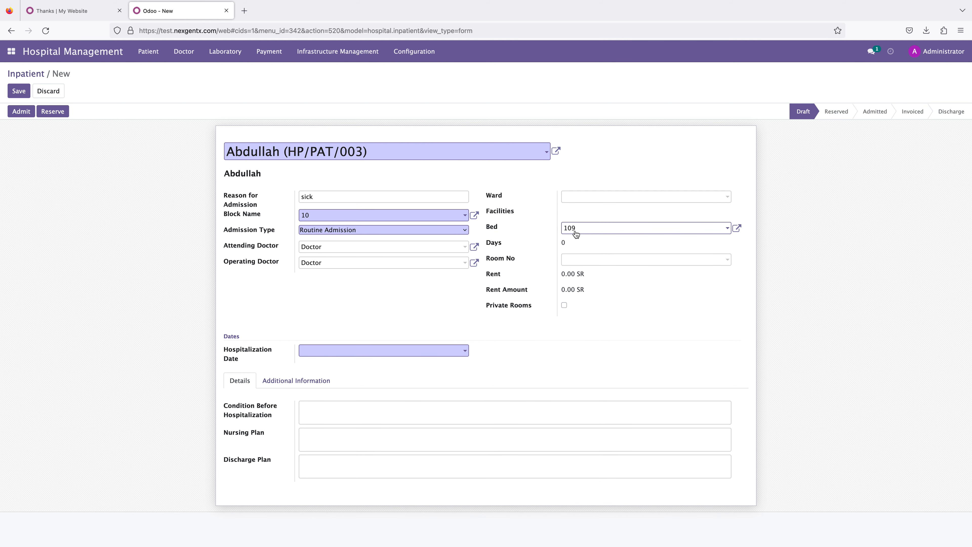
left_click(576, 264)
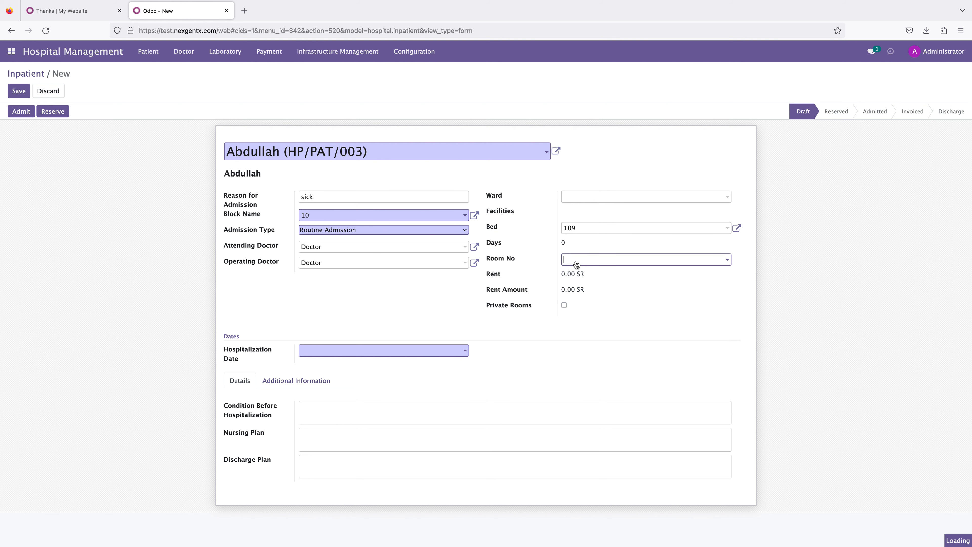
left_click(579, 274)
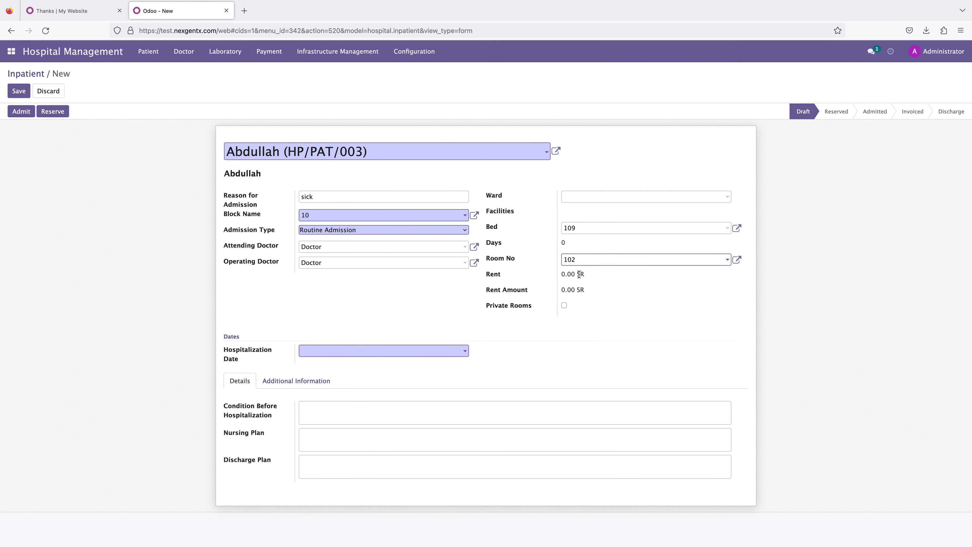
left_click(565, 273)
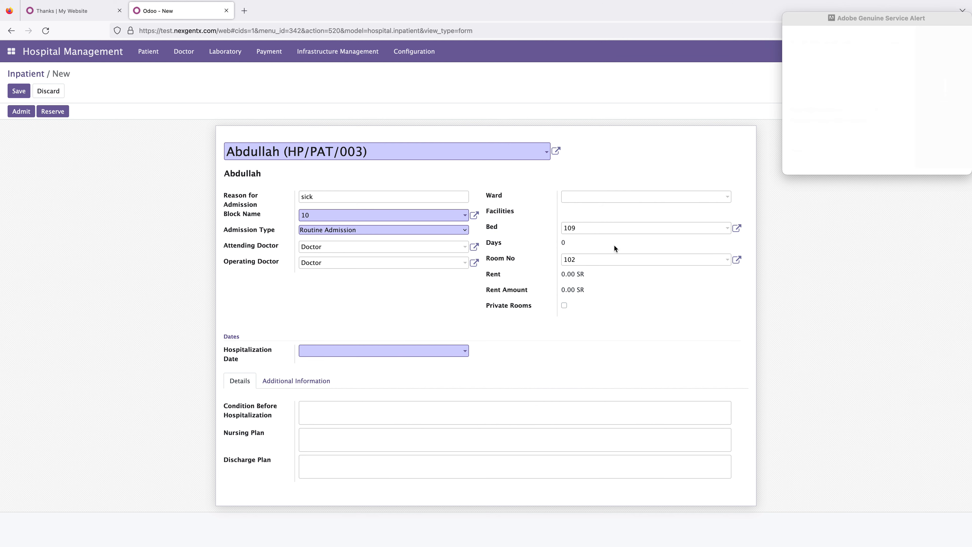
Step: Set the hospitalization date to 03/15/2023
left_click_drag(852, 17, 786, 542)
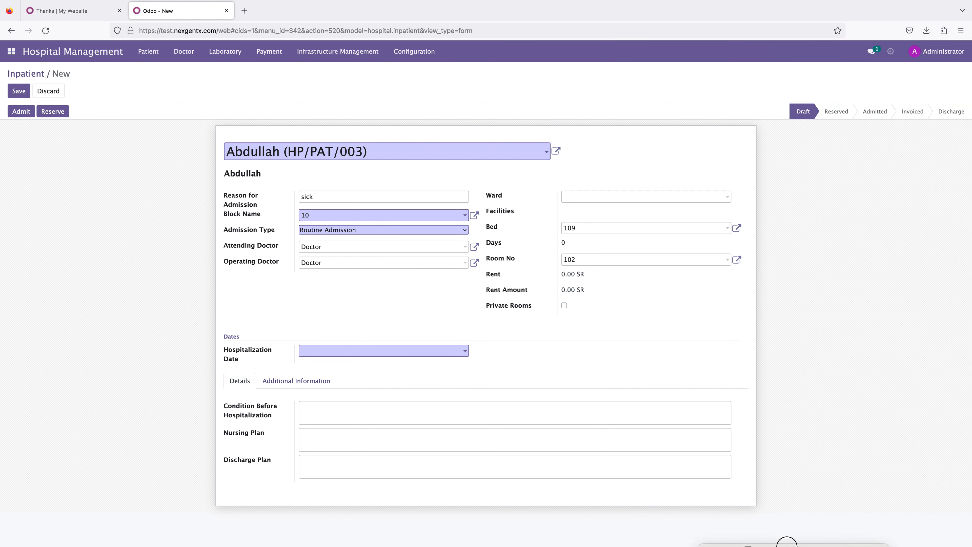
left_click(368, 351)
left_click(369, 281)
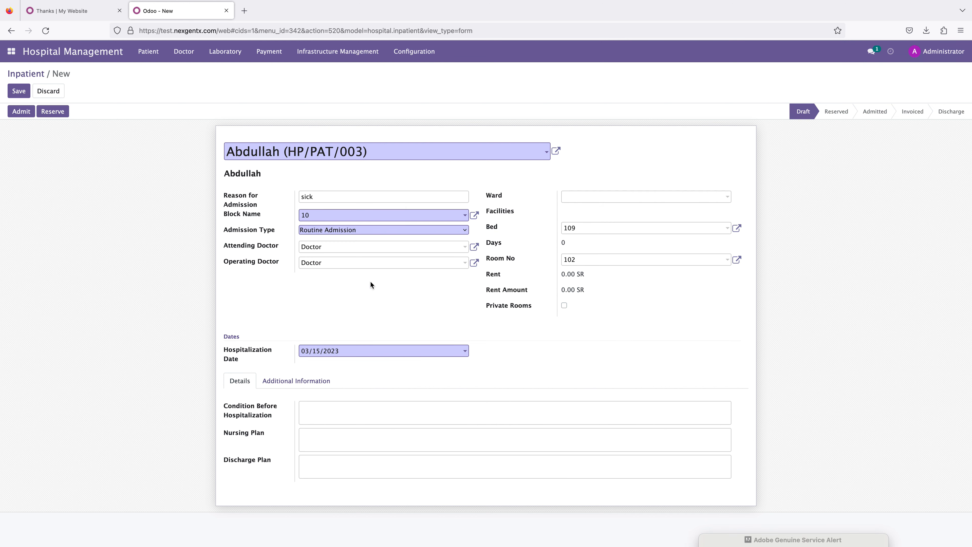
left_click(286, 382)
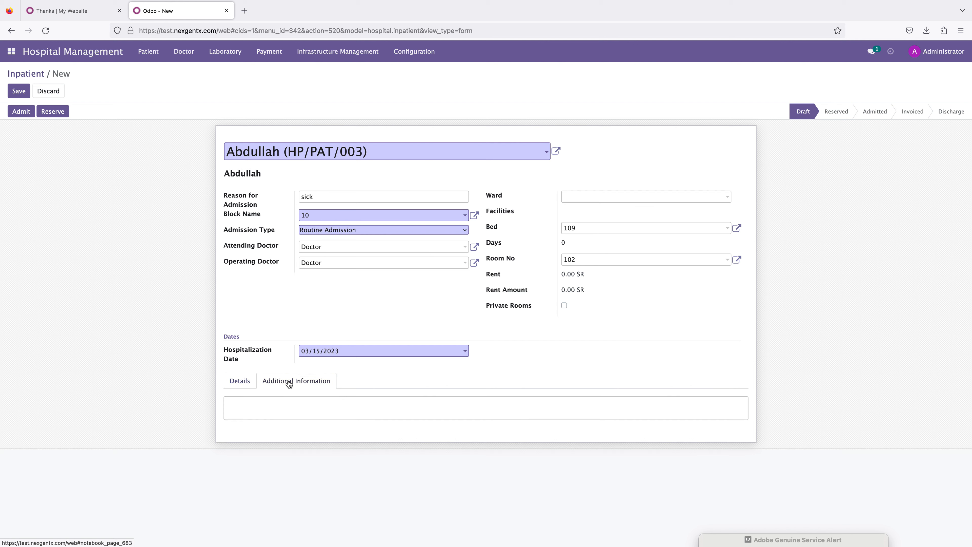
left_click(244, 381)
left_click(312, 407)
left_click_drag(233, 431, 260, 463)
left_click_drag(229, 408, 271, 421)
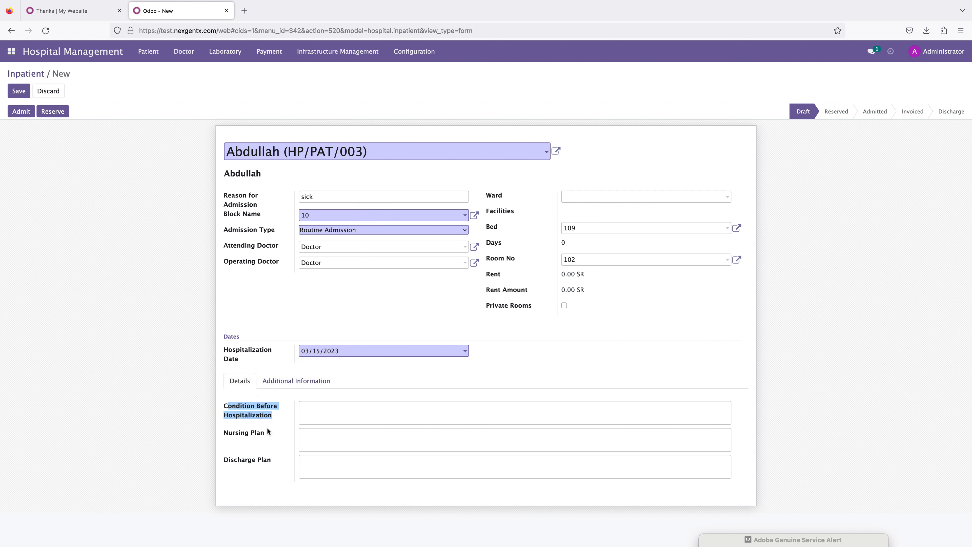
left_click(267, 427)
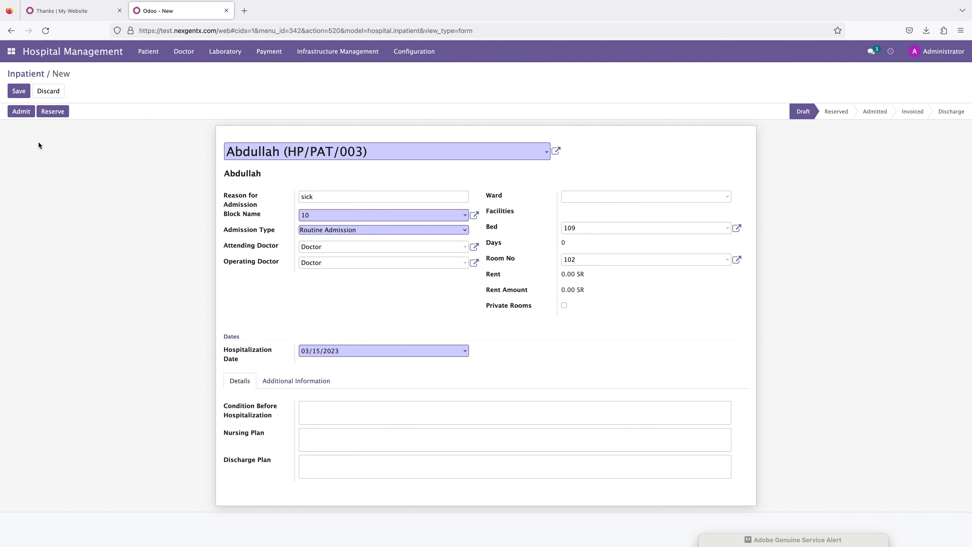
Step: Save the inpatient record and admit the patient
left_click(19, 91)
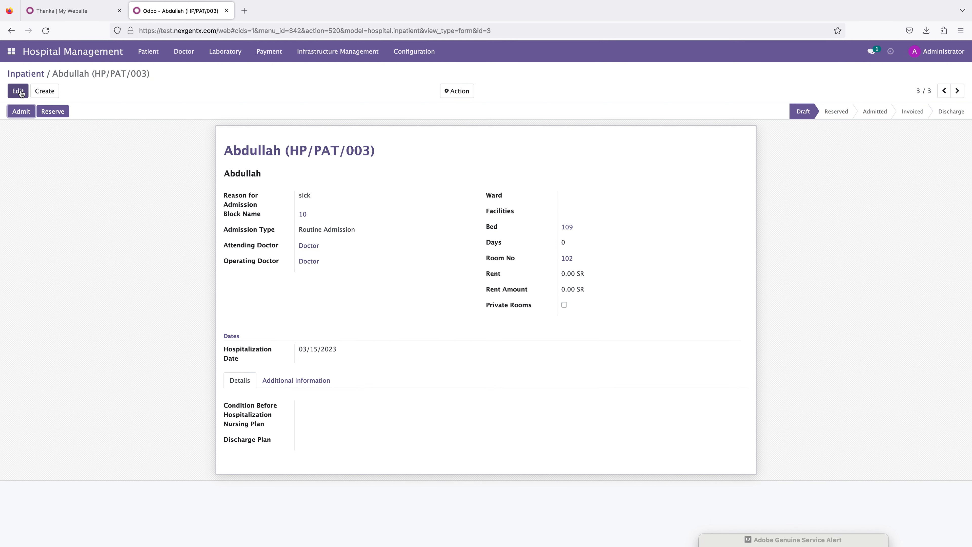
left_click(21, 111)
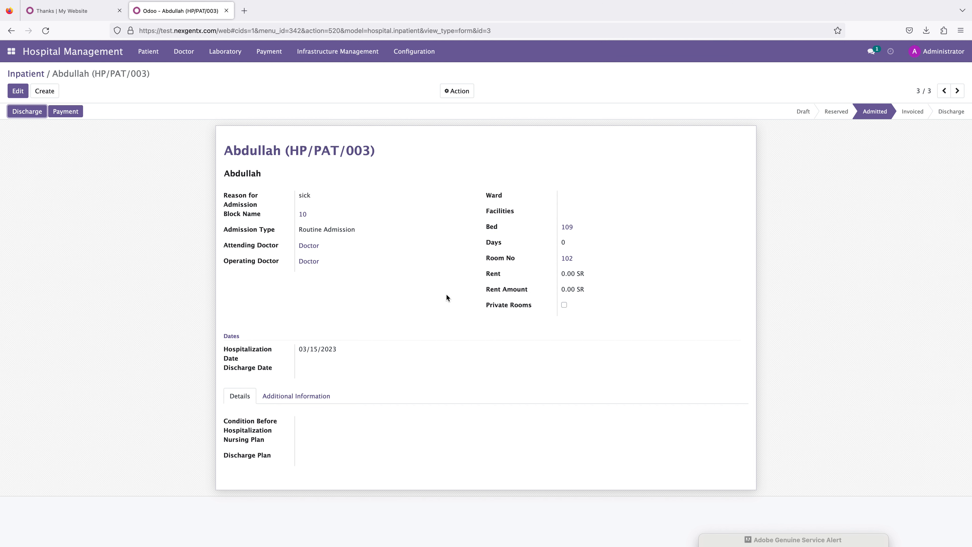
Step: Create the payment invoice for the admitted inpatient
left_click(24, 95)
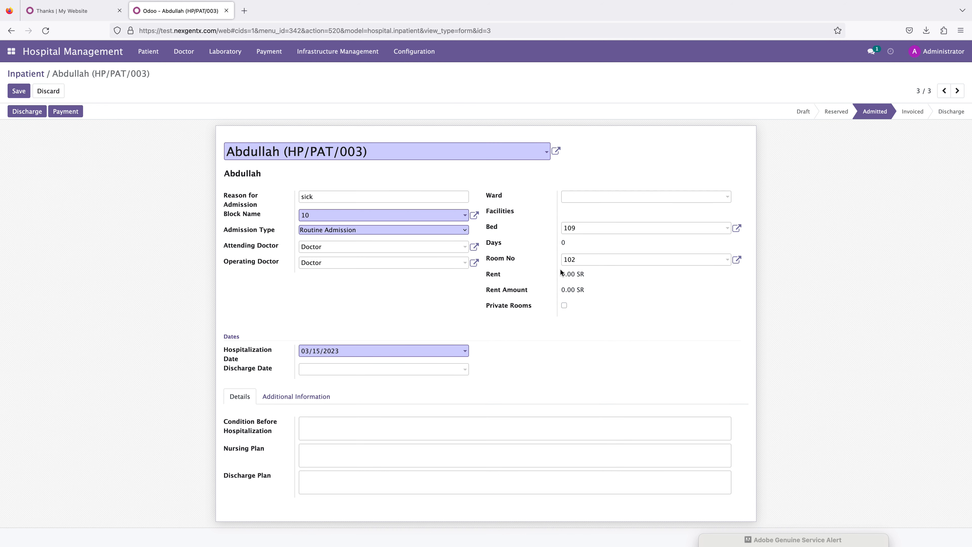
left_click(50, 113)
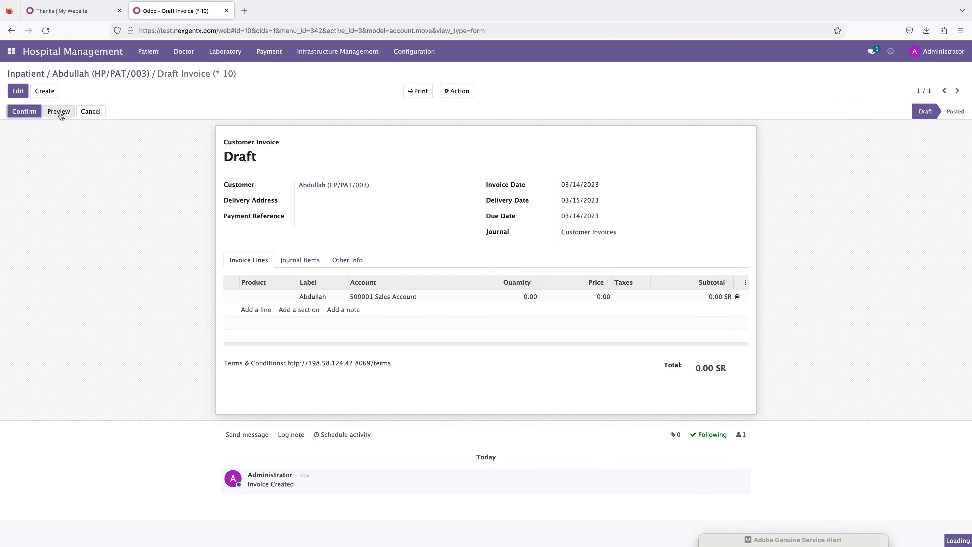
Step: Edit the draft invoice and fill its first line with product Body, quantity 1 and price 100
left_click(21, 96)
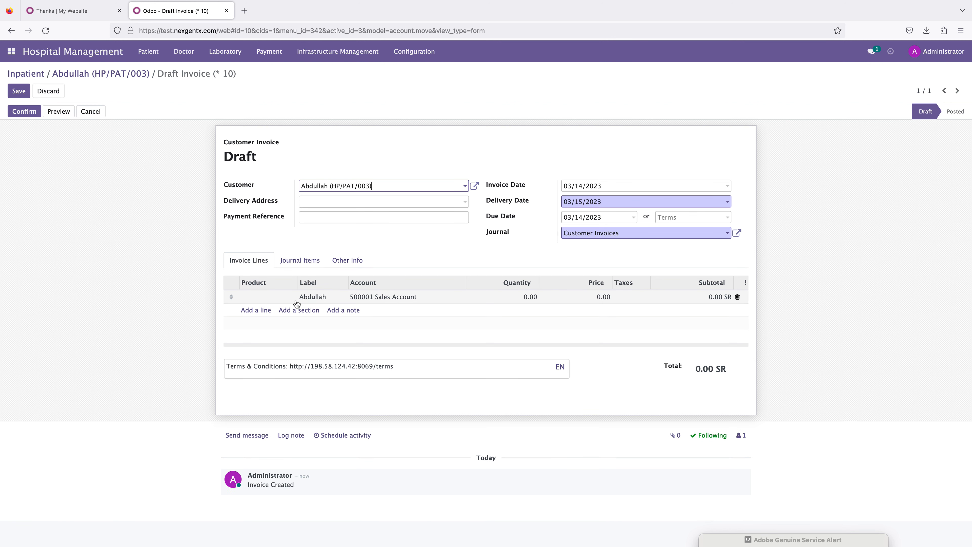
left_click(253, 298)
left_click(261, 298)
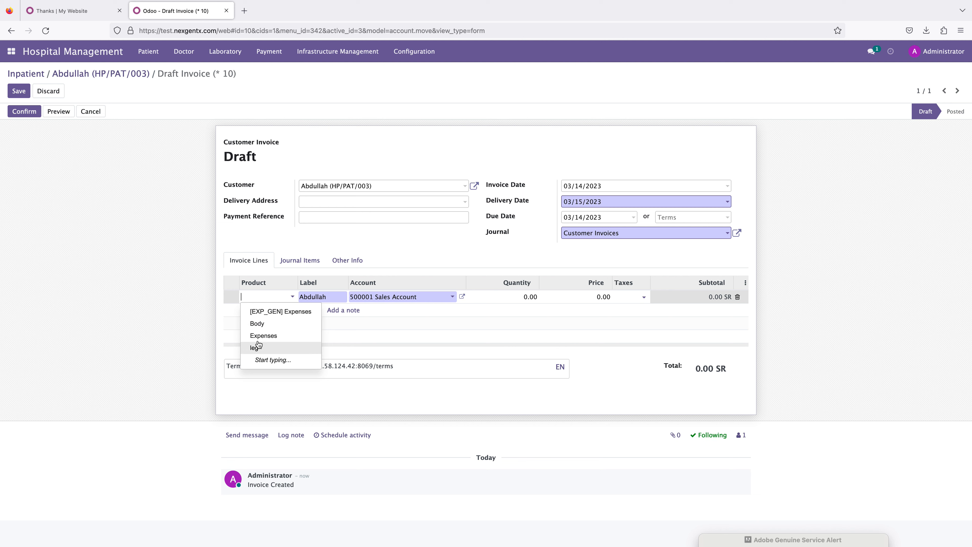
left_click(261, 325)
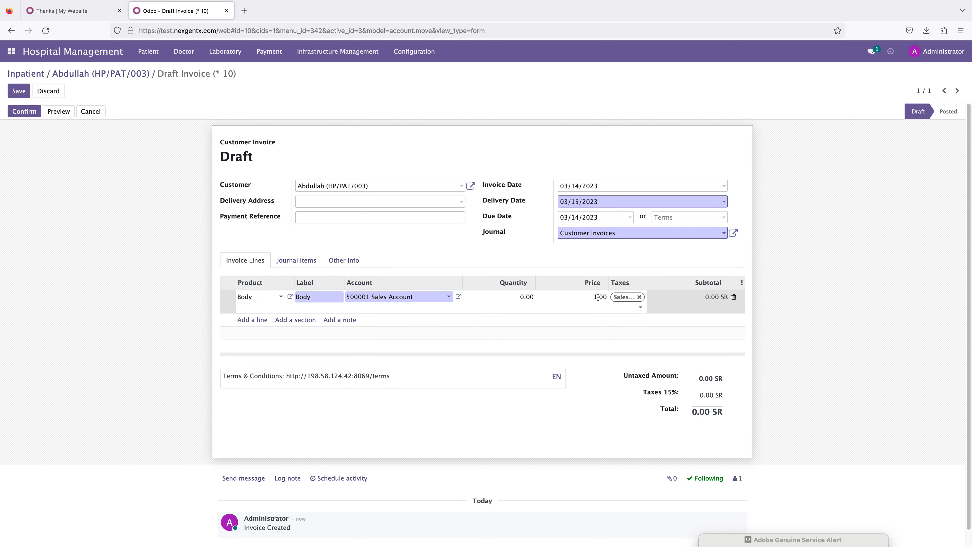
left_click(526, 296)
type("1")
left_click(587, 297)
type("1")
left_click(844, 313)
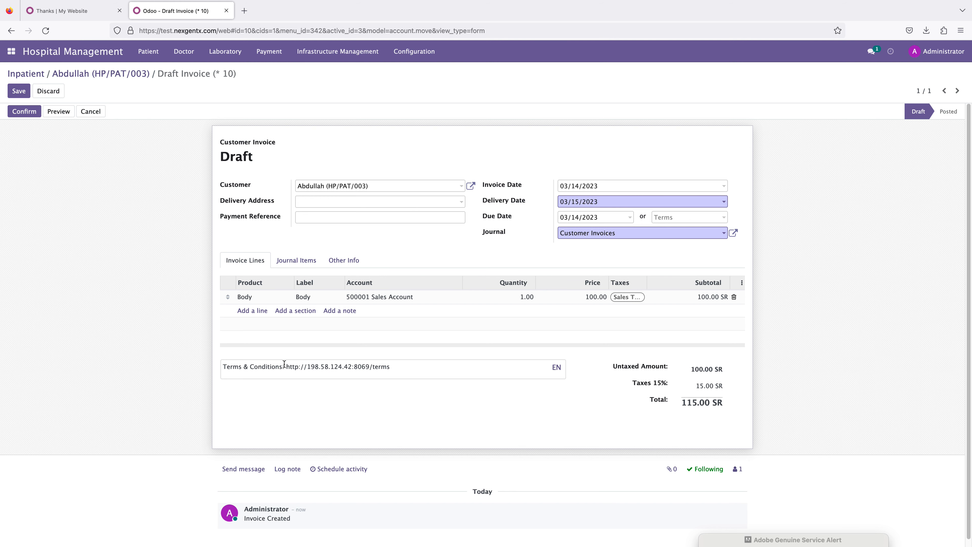
Step: Add a second invoice line for product leg priced at 50
left_click(252, 313)
left_click(256, 312)
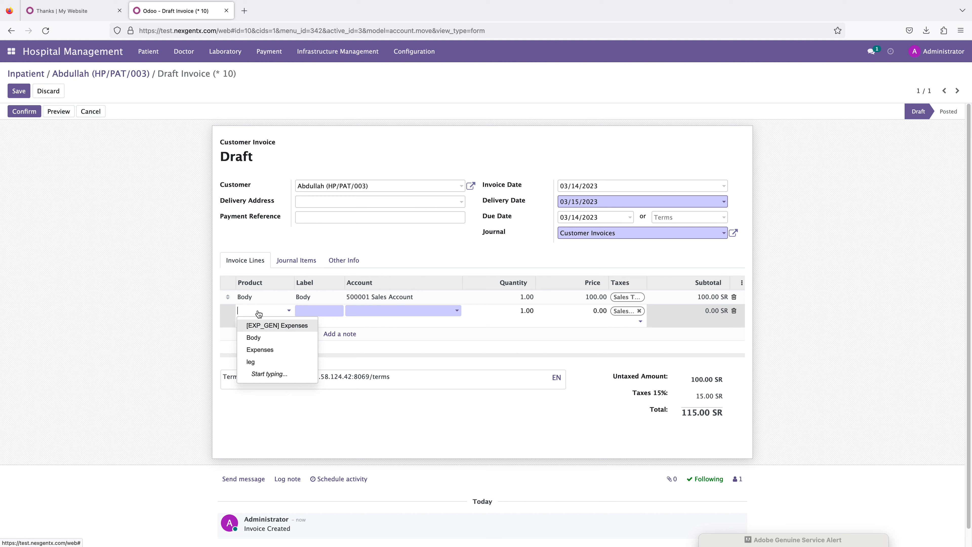
left_click(256, 366)
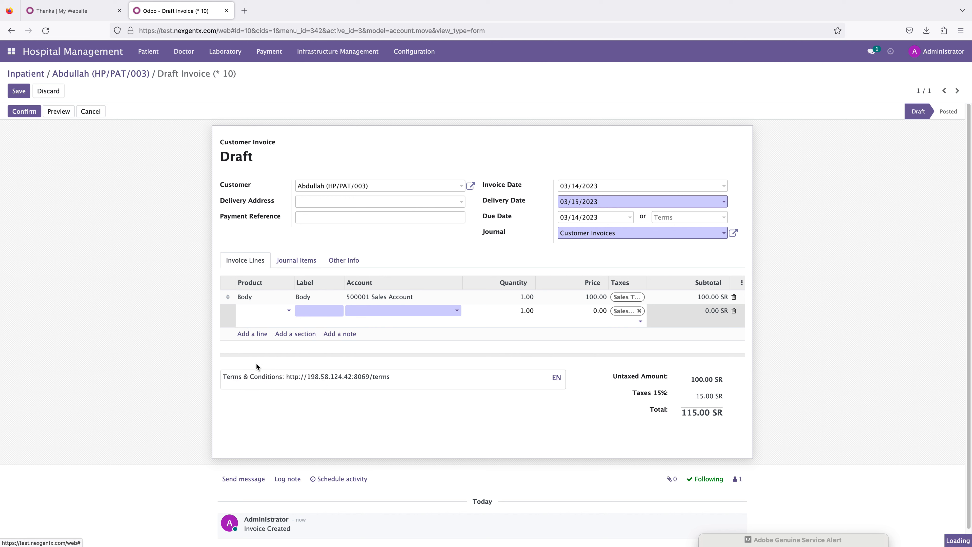
left_click(592, 307)
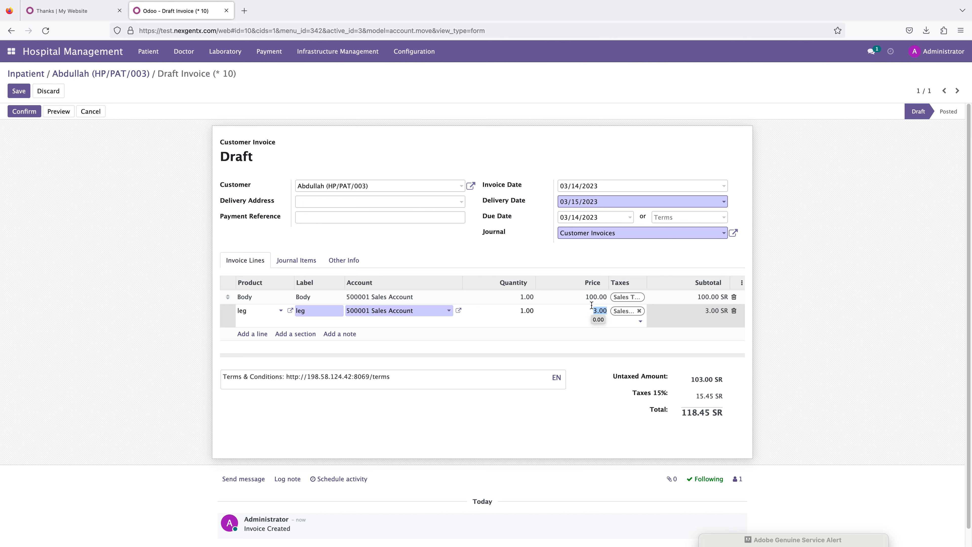
type("50")
left_click(359, 339)
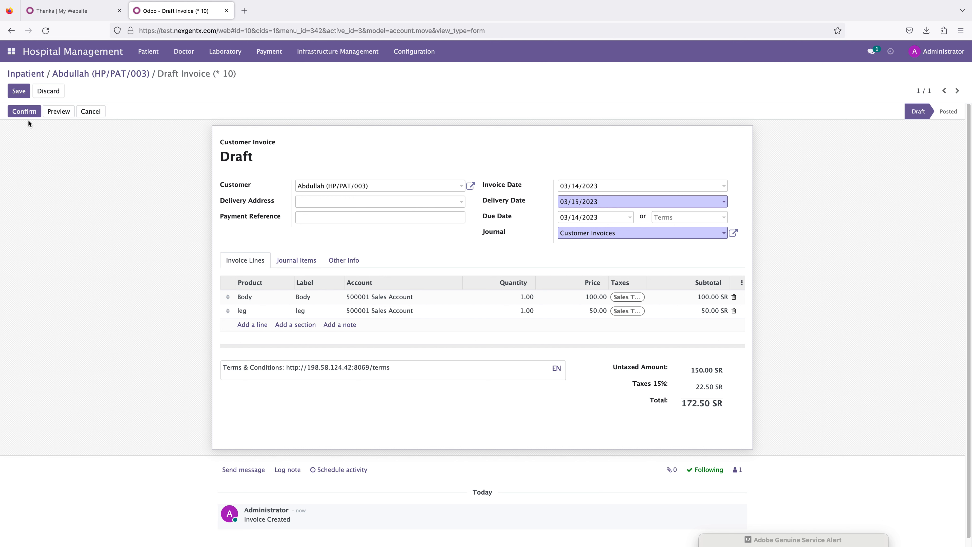
Step: Confirm the invoice and register its payment through the Bank journal
left_click(24, 112)
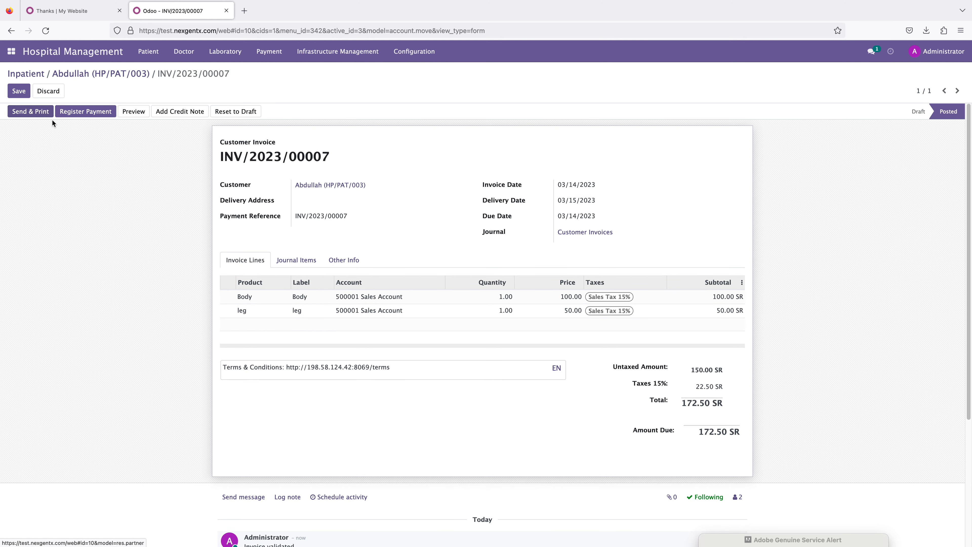
left_click(100, 112)
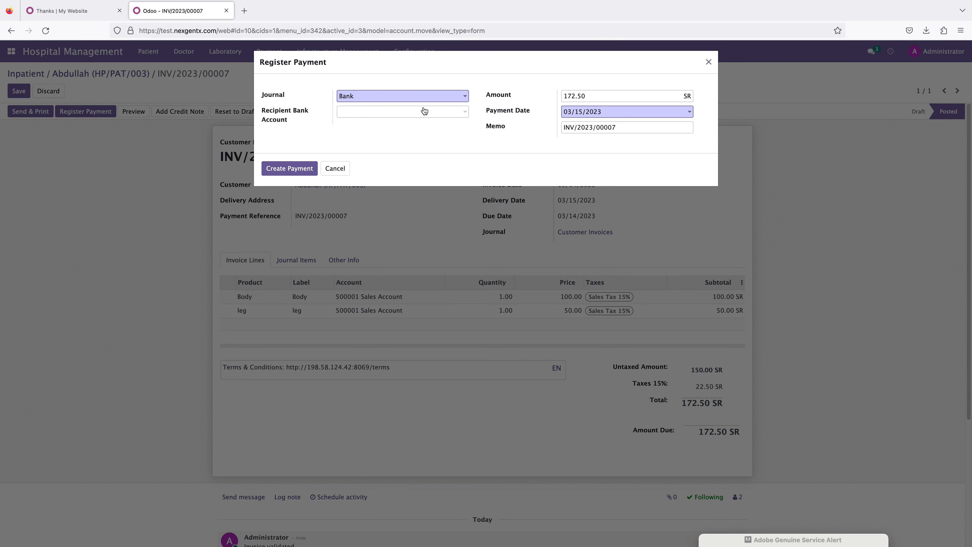
left_click(406, 96)
left_click(366, 125)
left_click(294, 169)
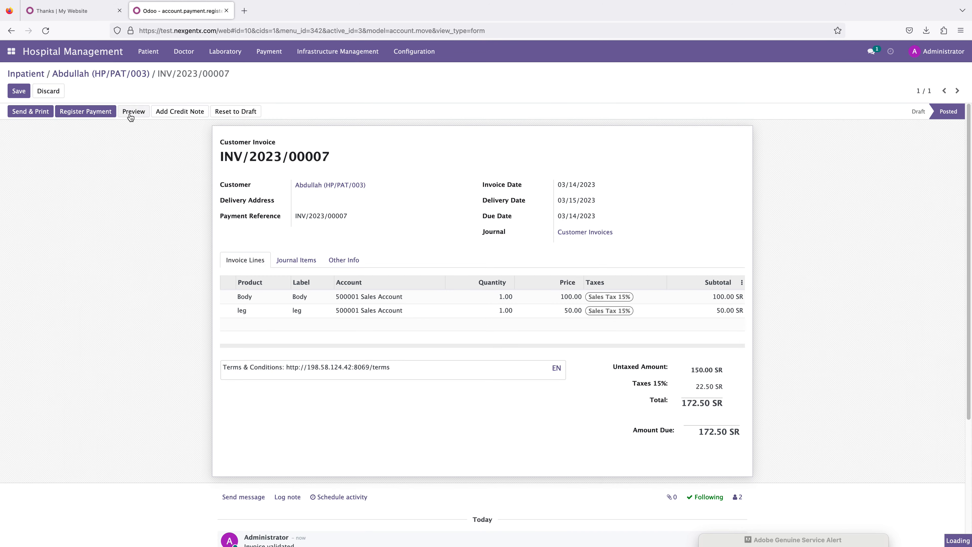
Step: Preview the paid invoice in the customer portal, then return to edit mode
left_click(130, 114)
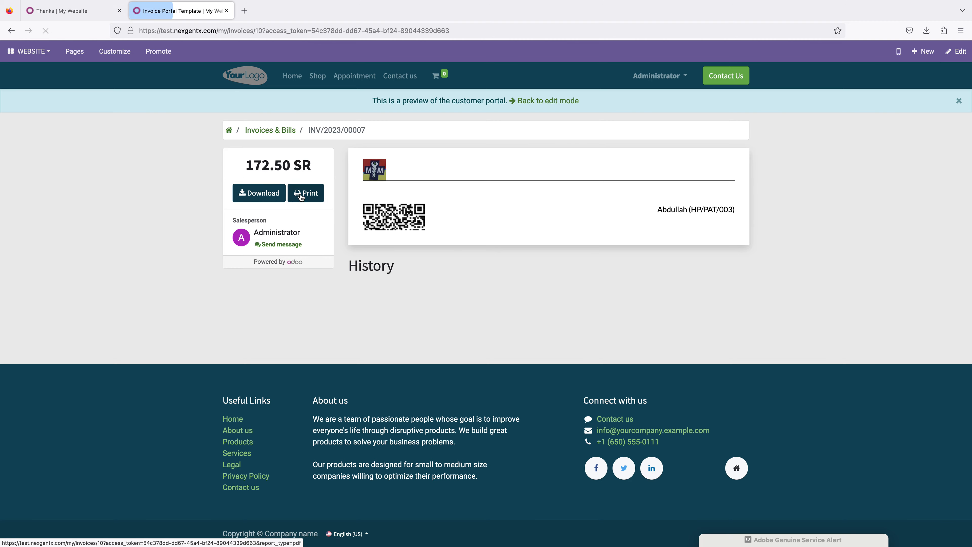
scroll(468, 205, "down", 8)
scroll(467, 202, "up", 6)
scroll(467, 199, "up", 3)
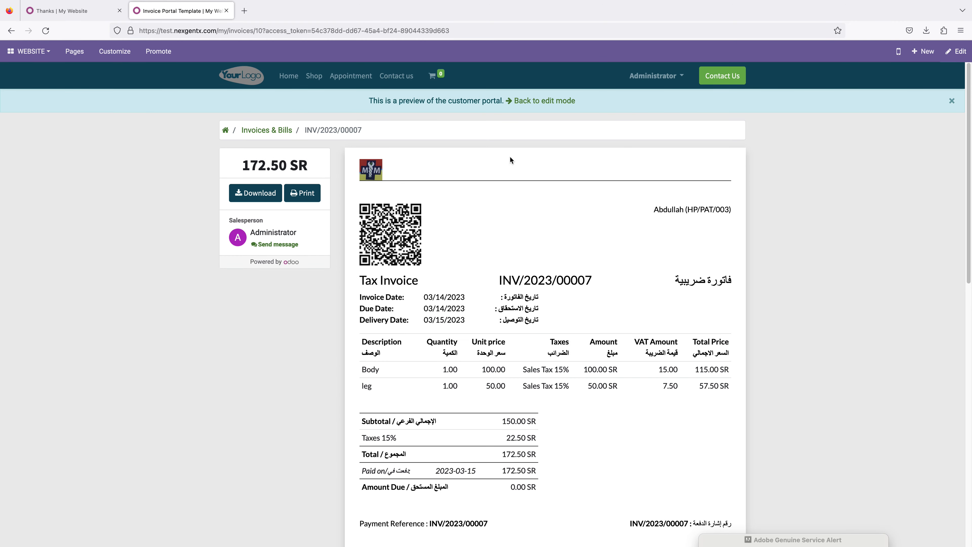
left_click(535, 100)
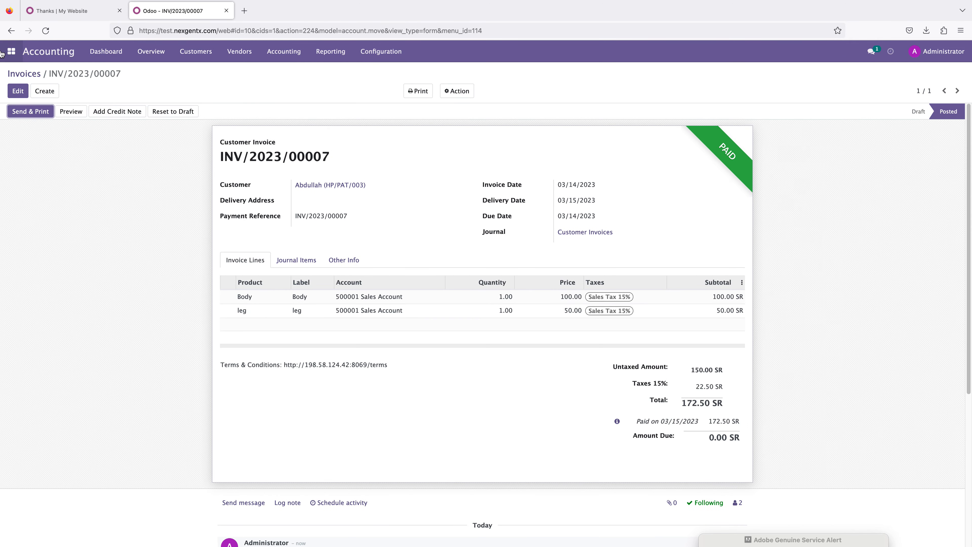
Step: Return to Hospital Management and open the inpatient list
left_click(11, 51)
left_click(39, 98)
left_click(7, 51)
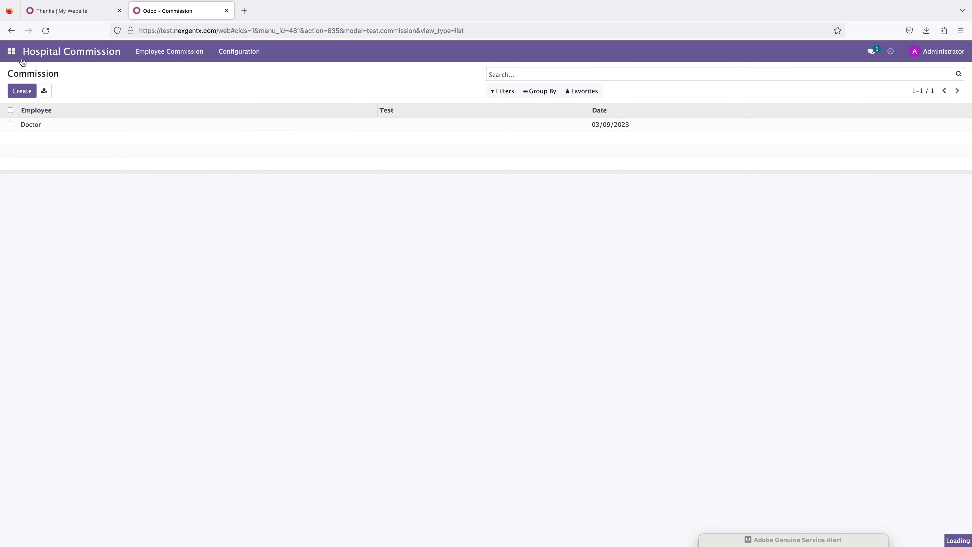
left_click(11, 54)
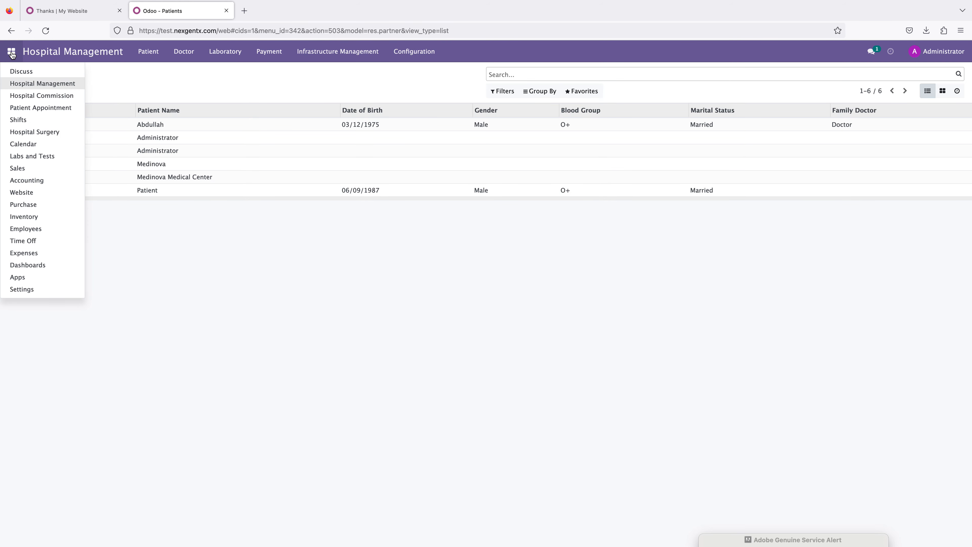
left_click(161, 92)
left_click(148, 51)
left_click(153, 94)
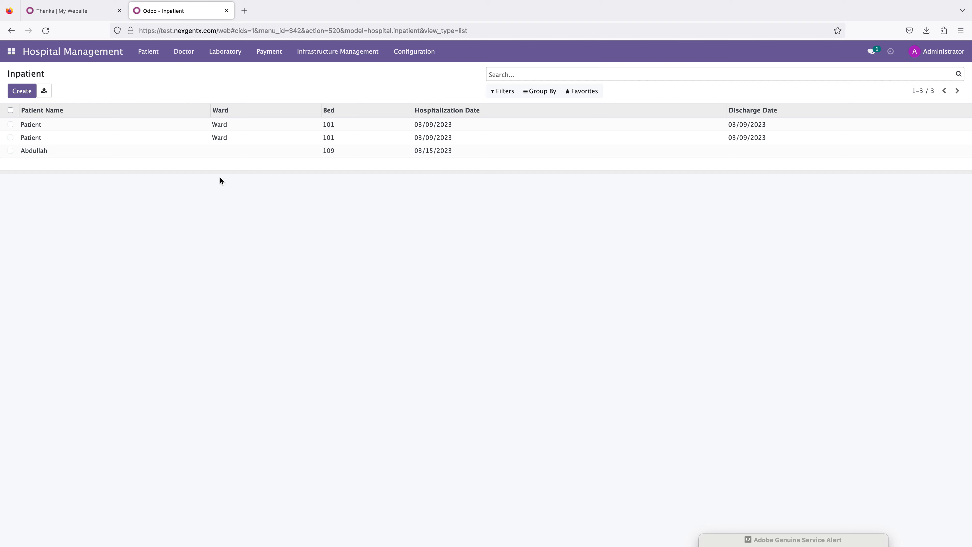
Step: Open the prescription list and view the existing prescription PR/002
left_click(149, 56)
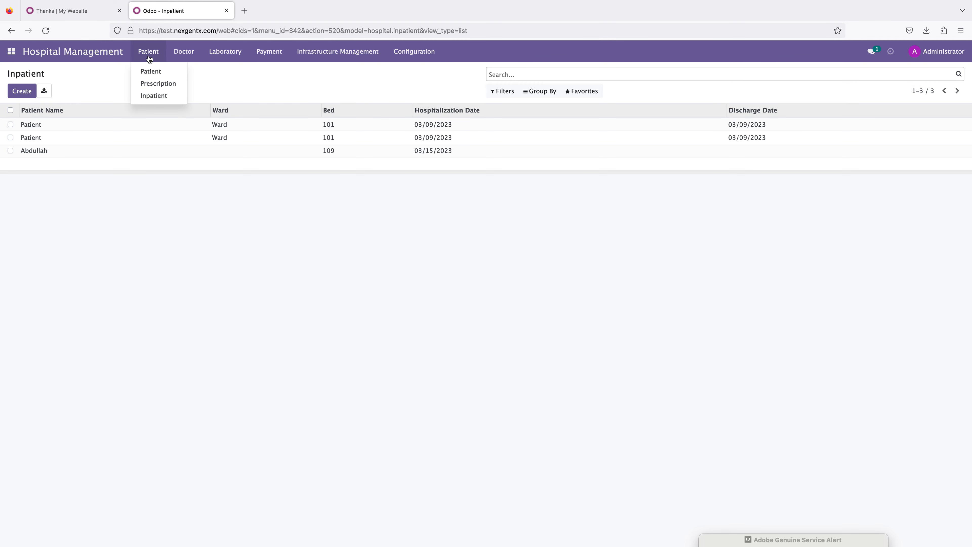
left_click(152, 83)
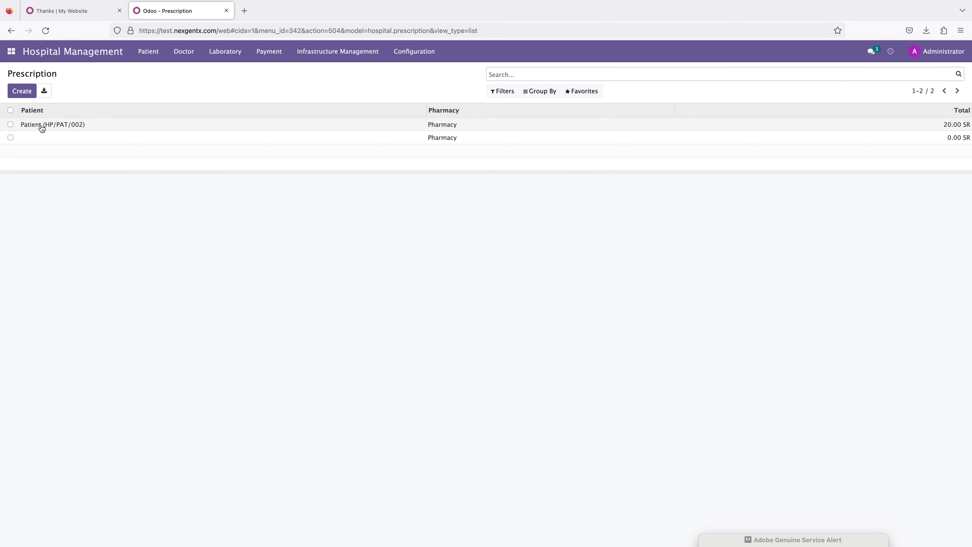
left_click(41, 126)
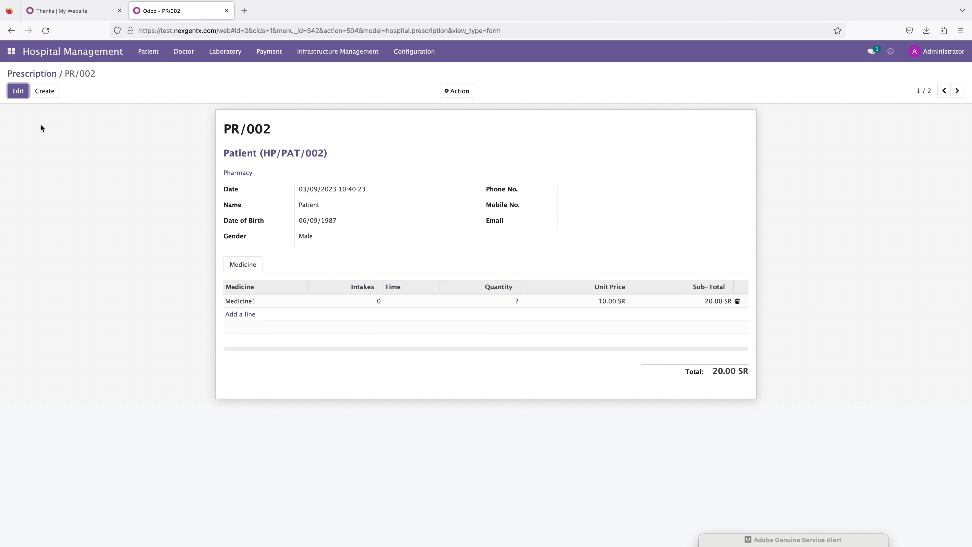
Step: Create a new prescription for the admitted patient with the Pharmacy selected
left_click(22, 94)
left_click(22, 95)
left_click(44, 93)
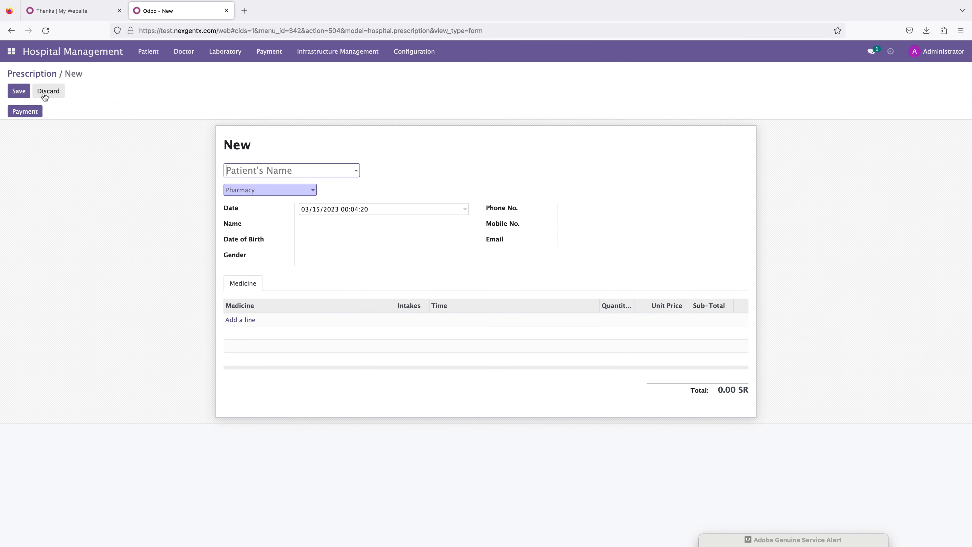
left_click(269, 171)
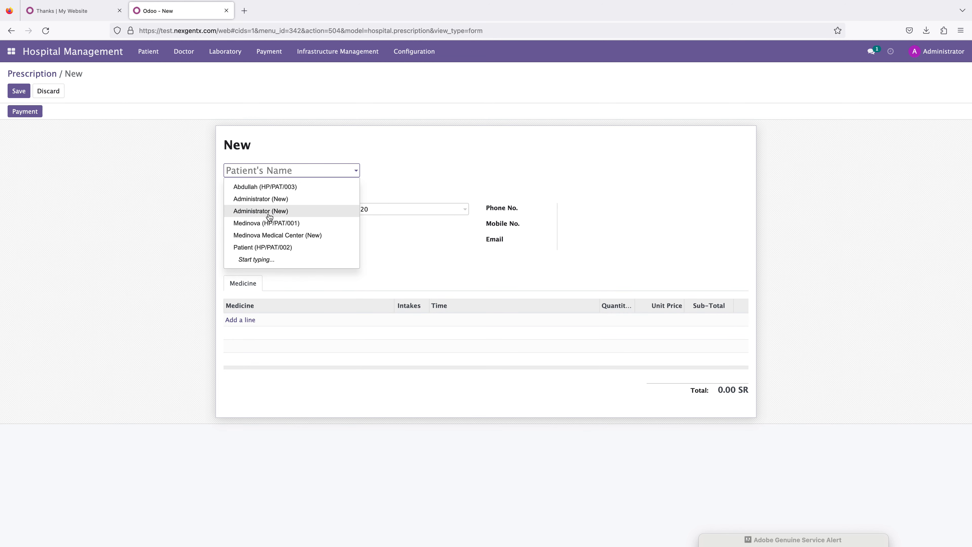
left_click(267, 186)
left_click(256, 190)
left_click(252, 207)
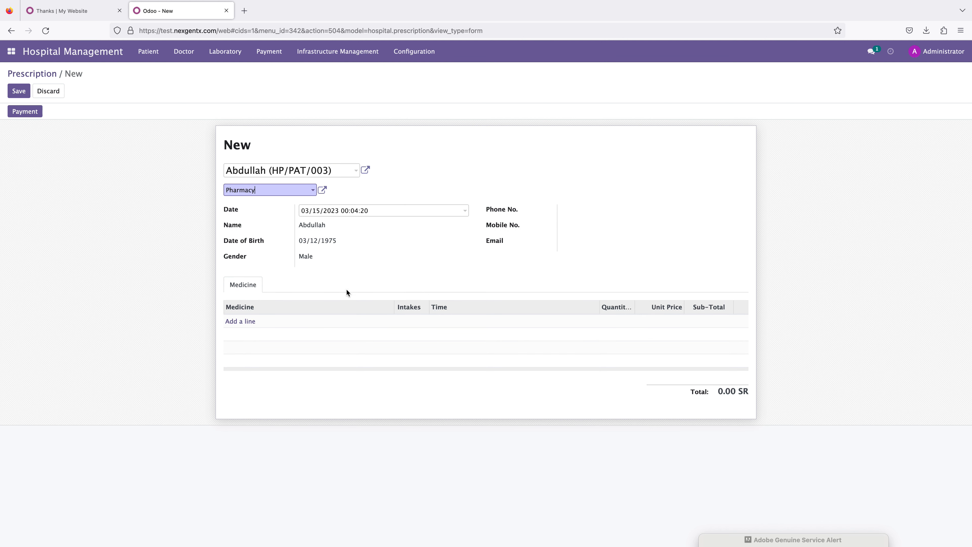
Step: Add Medicine1 and Medicine2 as lines on the prescription
left_click(263, 321)
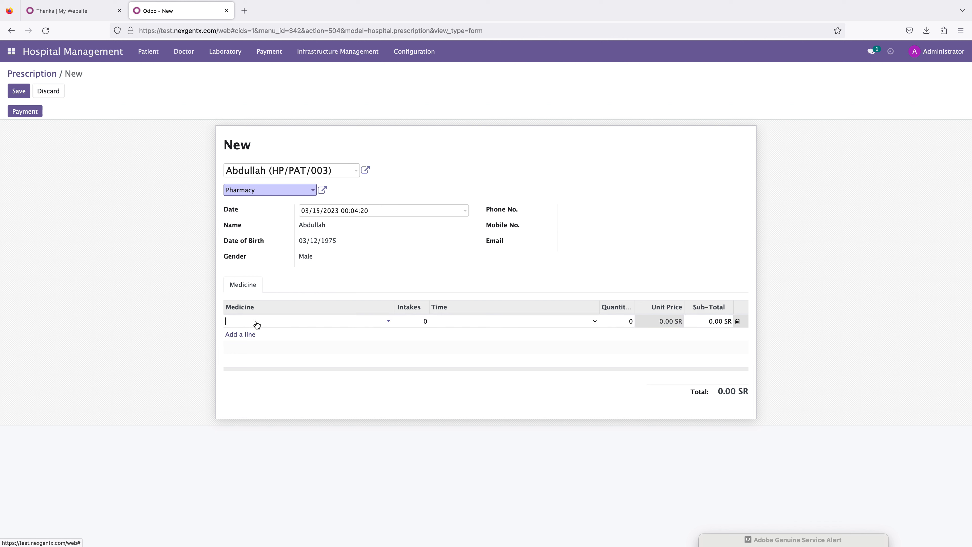
left_click(252, 333)
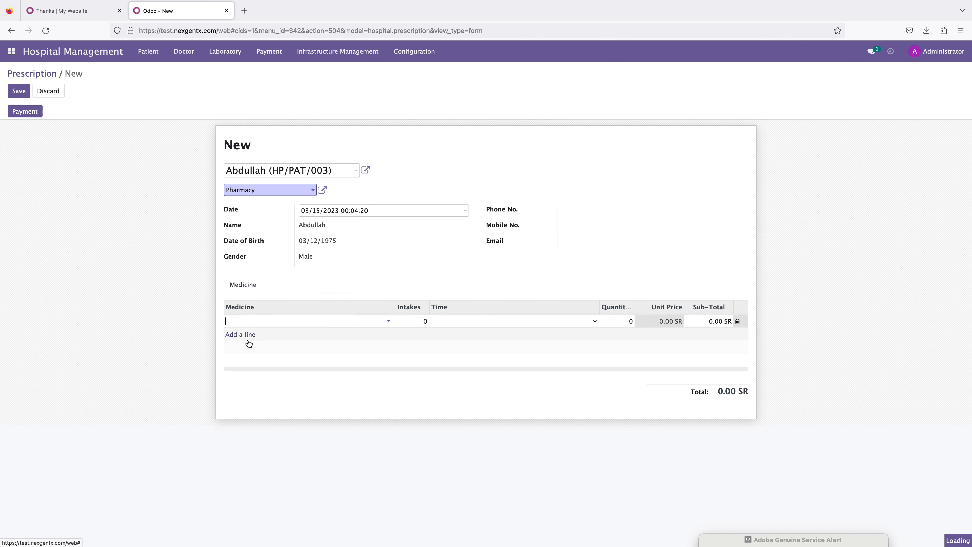
left_click(237, 335)
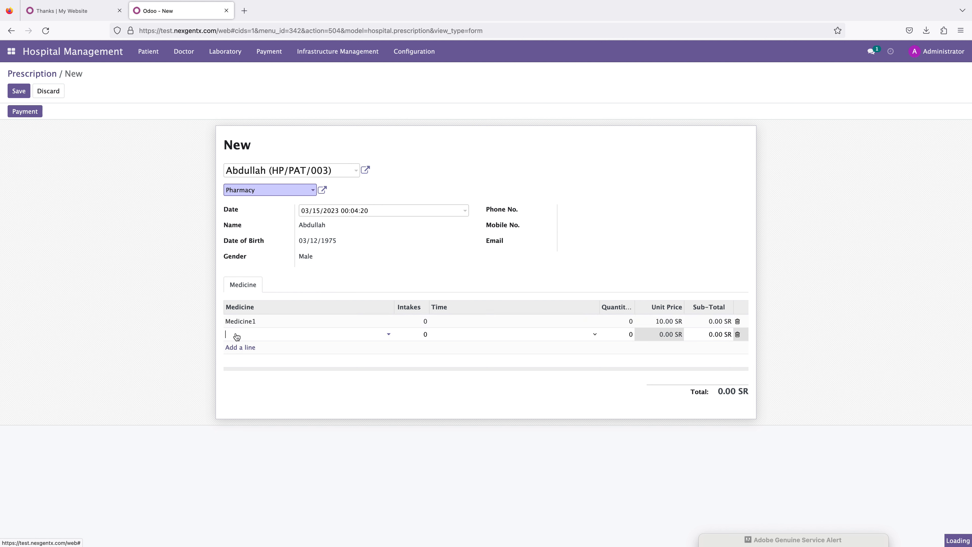
left_click(234, 335)
left_click(240, 361)
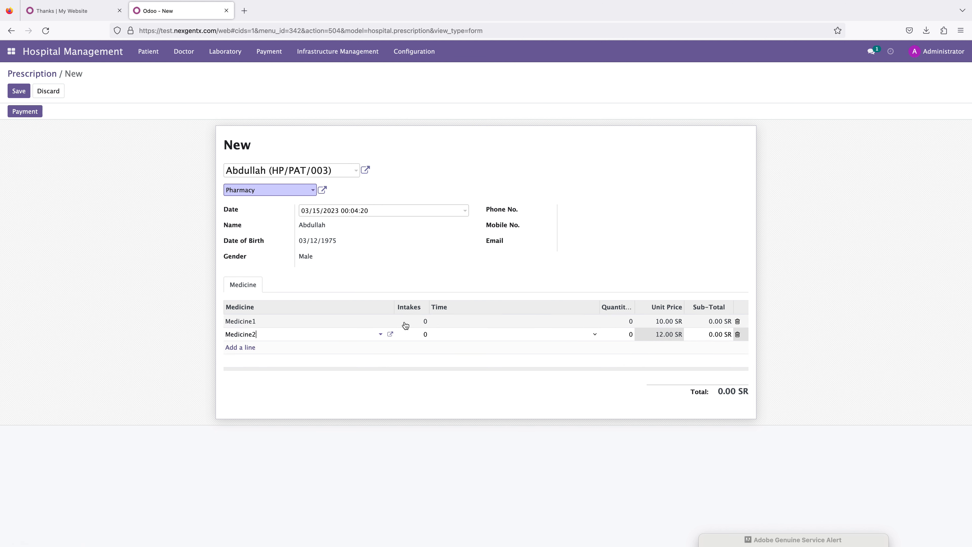
Step: Set the quantity of Medicine1 to 1 and Medicine2 to 5
left_click(630, 322)
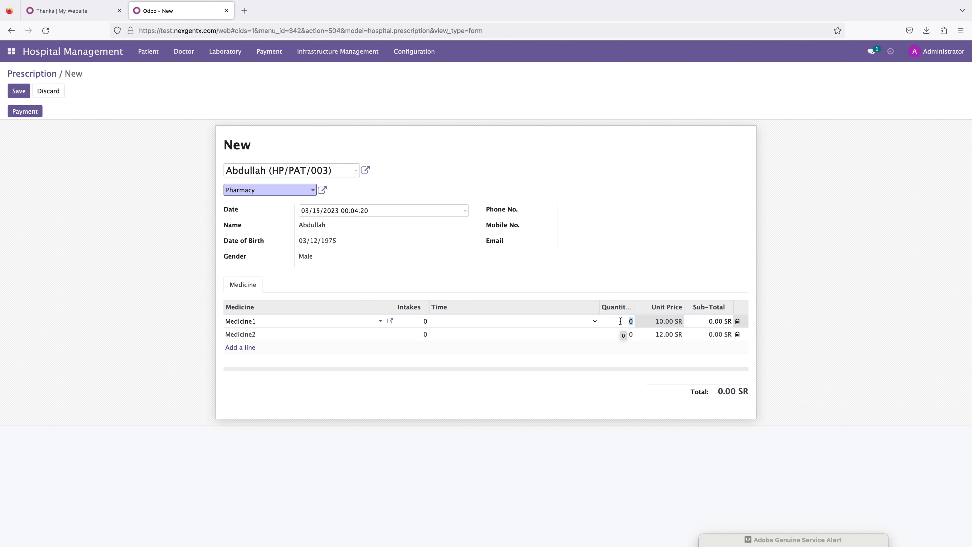
type("1")
left_click(629, 334)
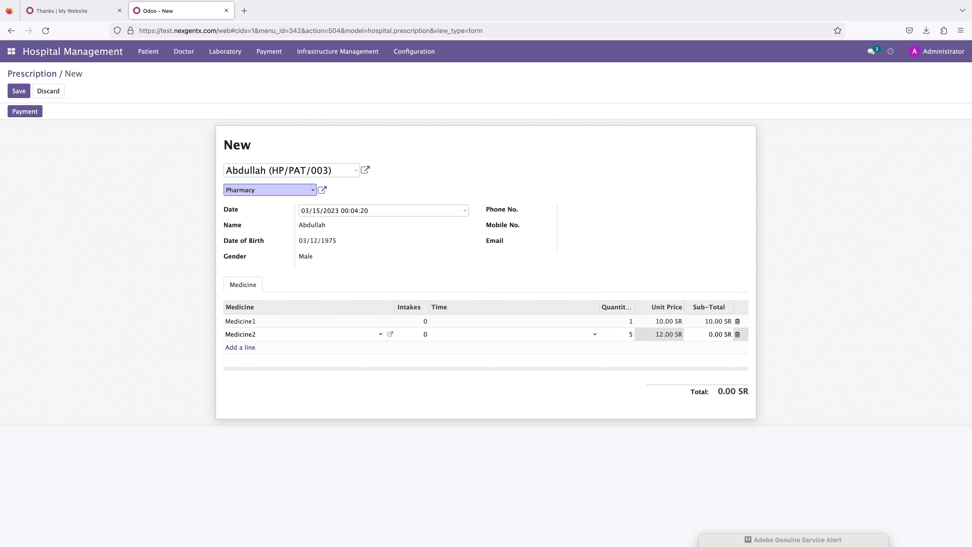
left_click(819, 320)
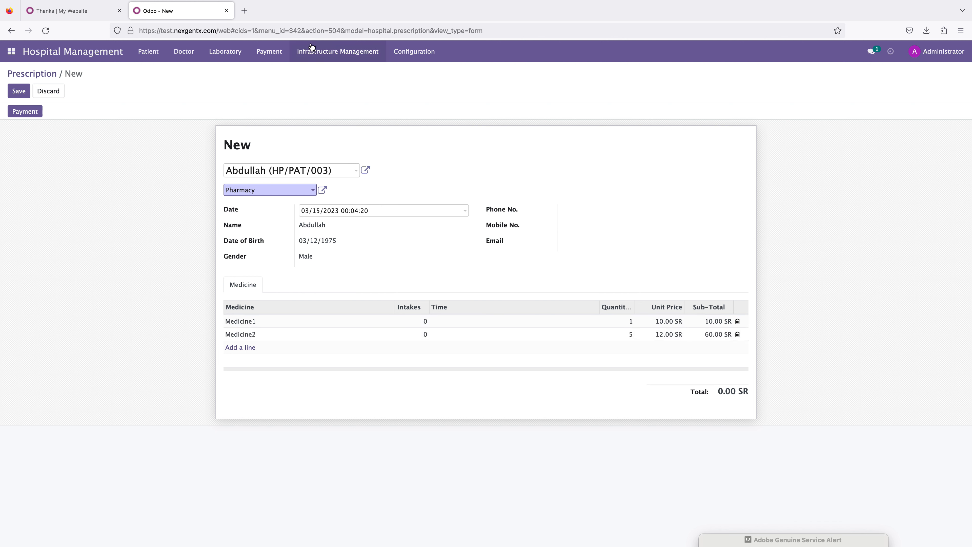
Step: Save the new prescription
left_click(326, 54)
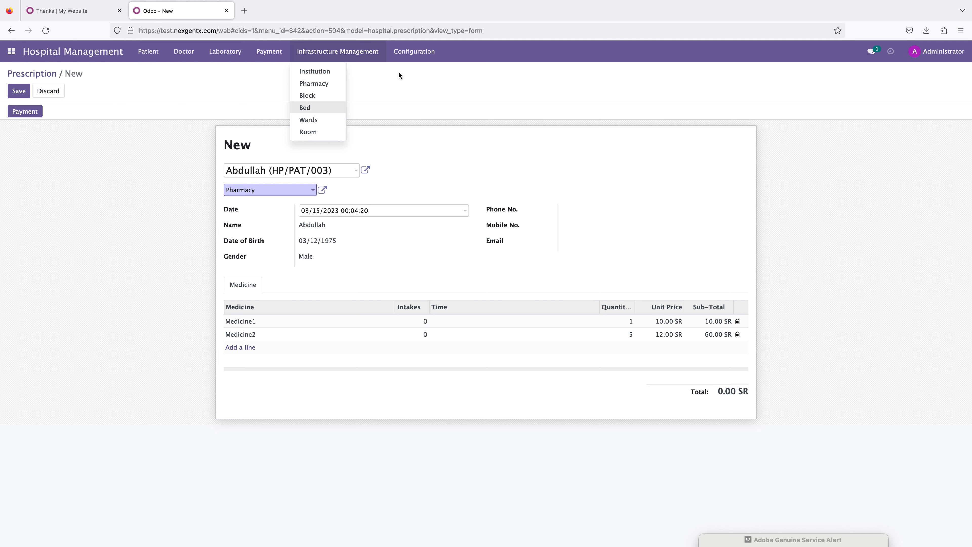
mouse_move(410, 57)
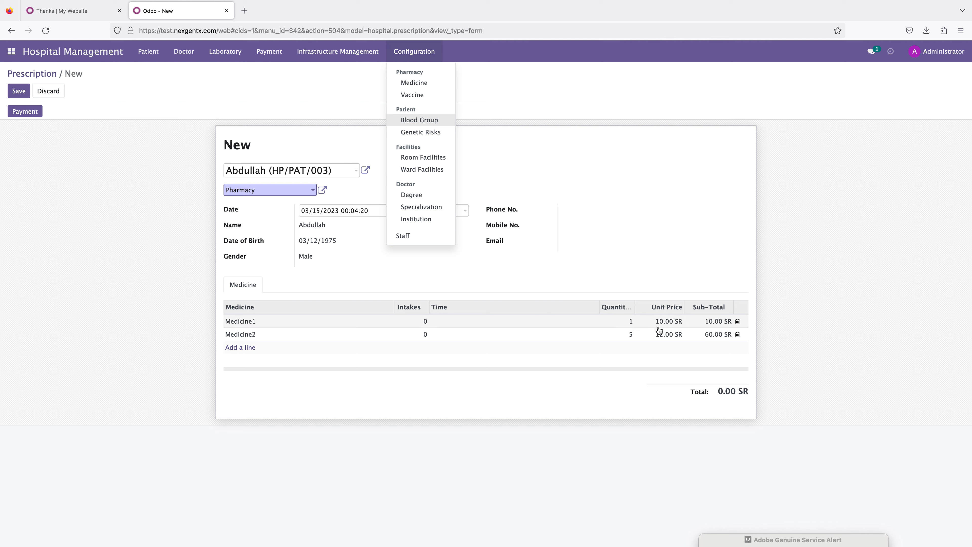
left_click(877, 303)
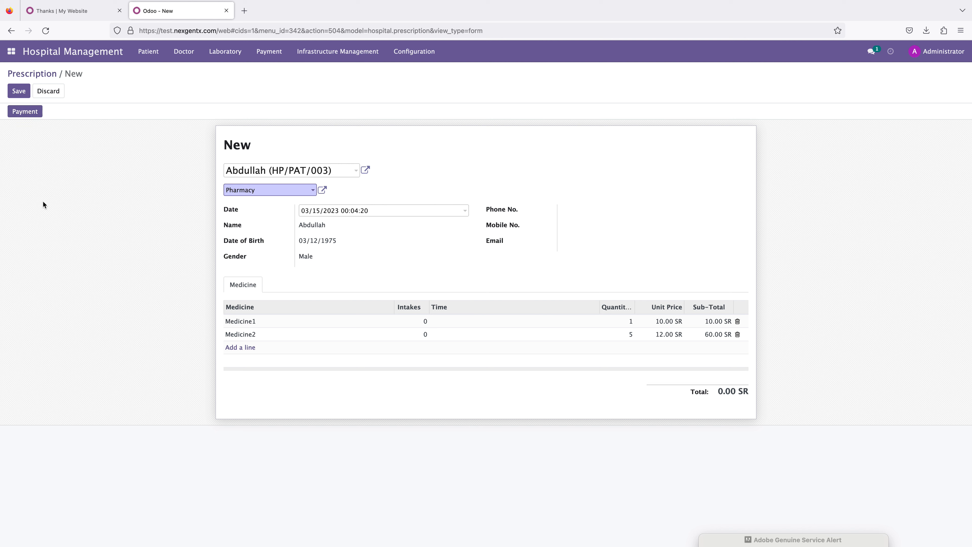
left_click(148, 51)
left_click(19, 92)
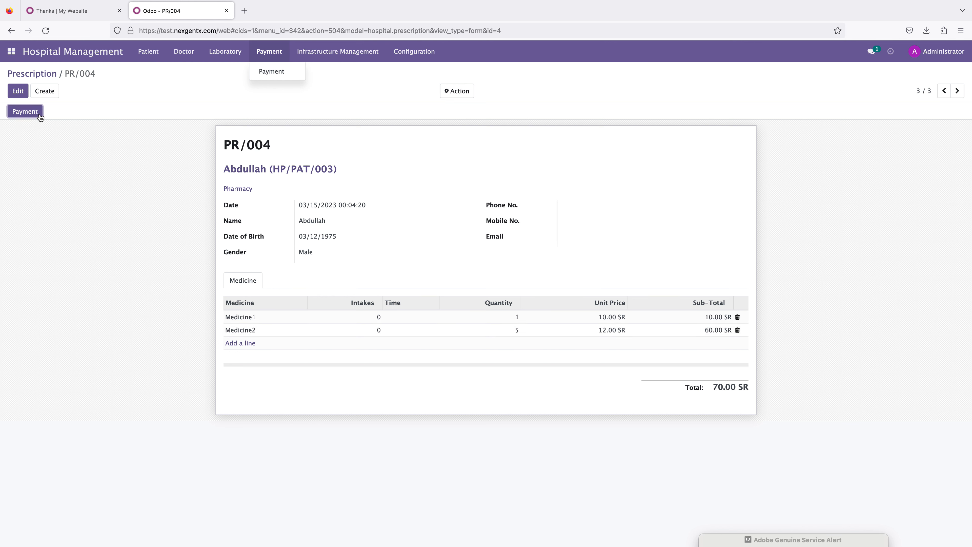
Step: Generate a draft invoice from the prescription's payment
left_click(25, 113)
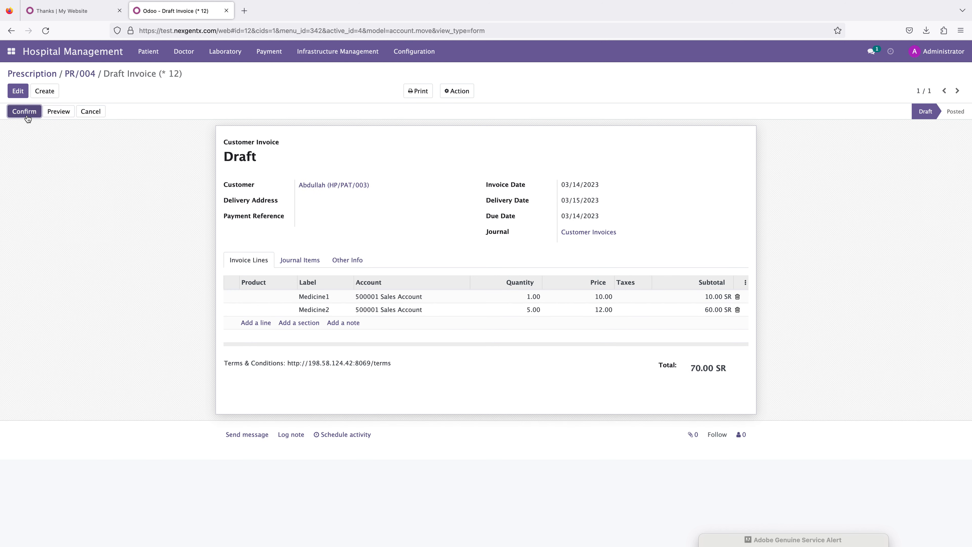
left_click(371, 185)
left_click_drag(373, 187, 294, 186)
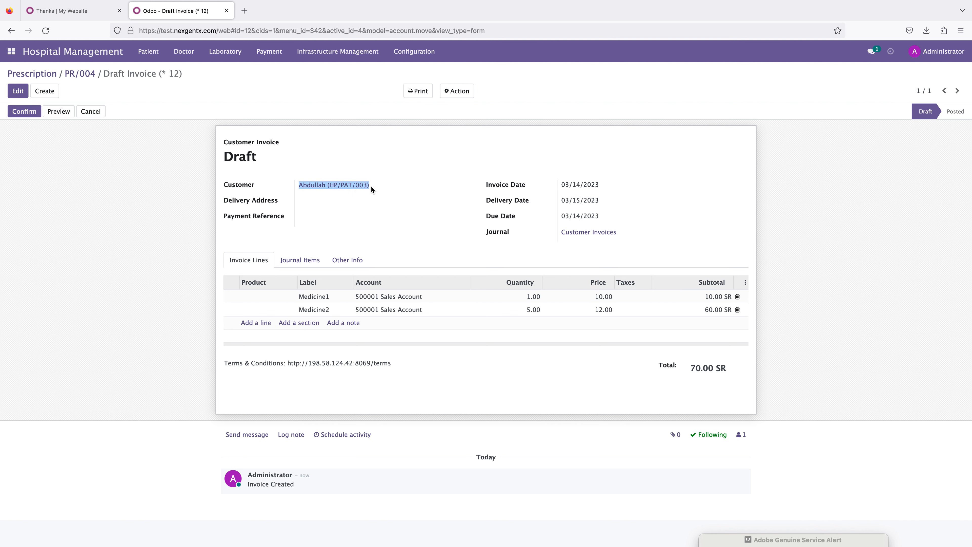
Step: Return to the PR/004 prescription record
left_click(148, 52)
left_click(157, 84)
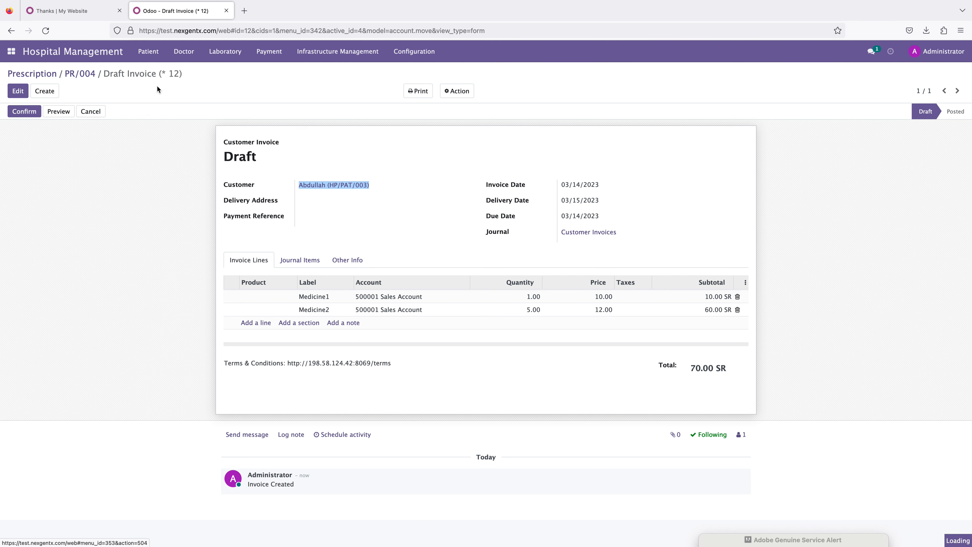
left_click(53, 151)
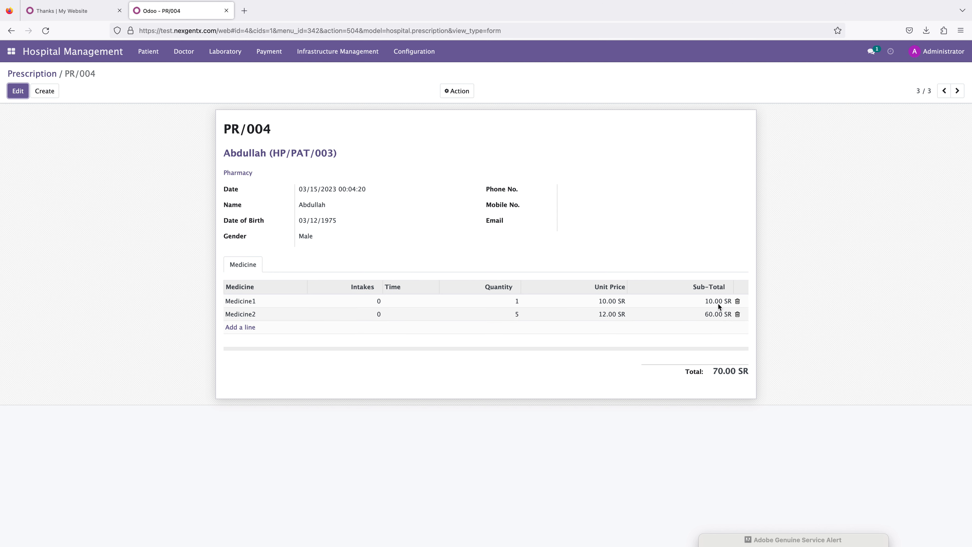
left_click_drag(708, 371, 773, 381)
left_click(773, 381)
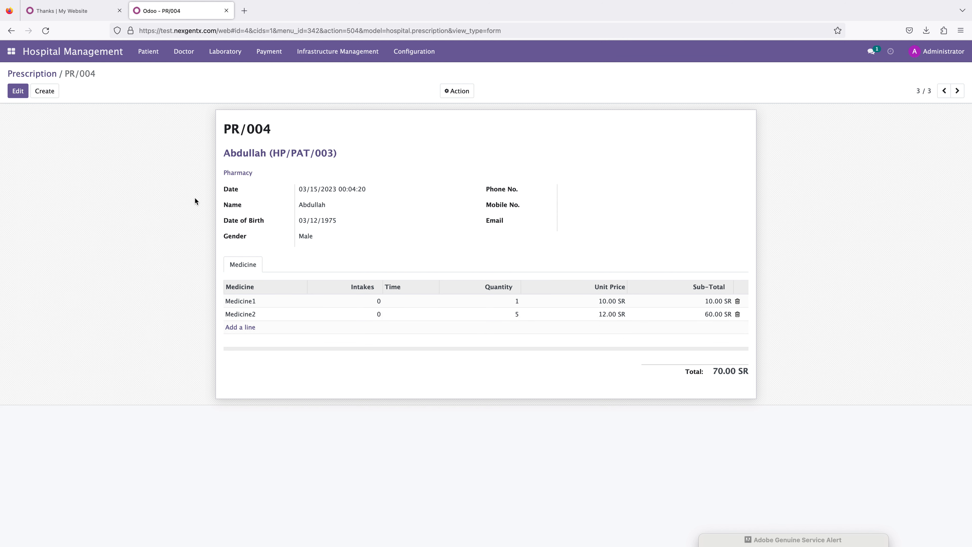
left_click(270, 52)
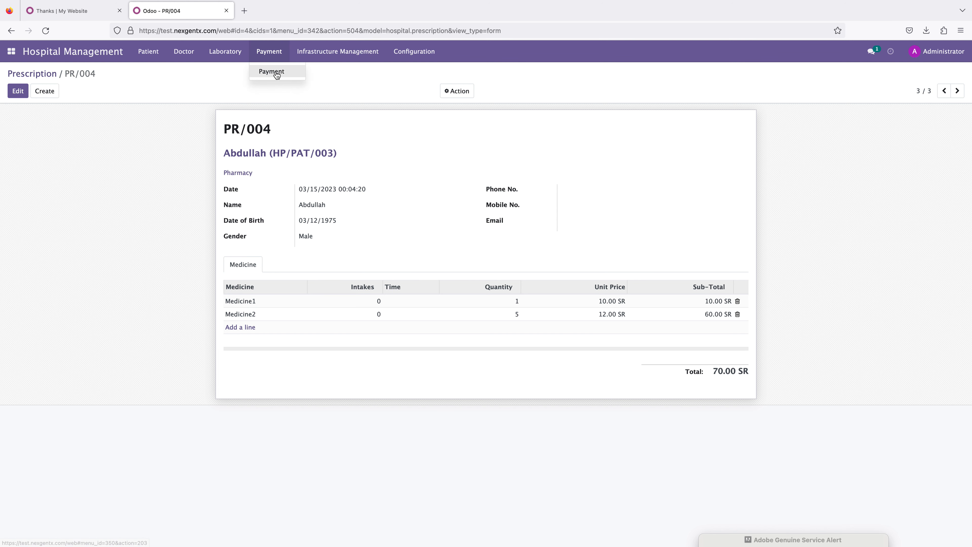
left_click(274, 73)
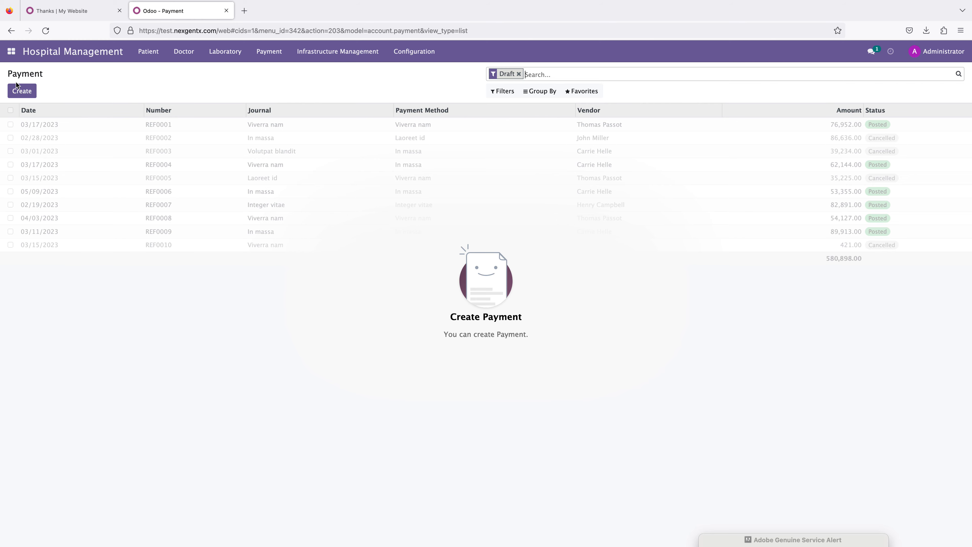
left_click(15, 93)
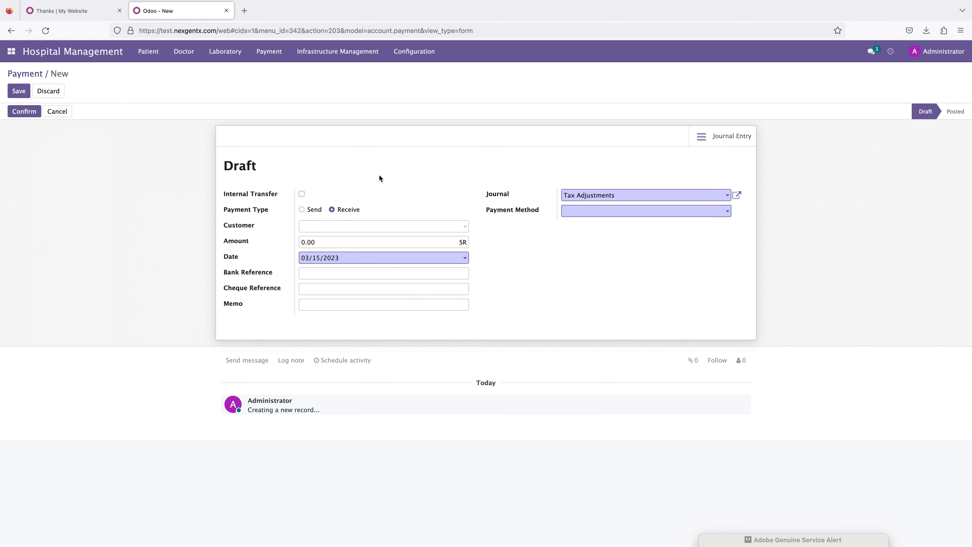
Step: Start a new diagnosis for the admitted patient with Hospital Consultancy as the mode of diagnosis
left_click(149, 52)
left_click(156, 83)
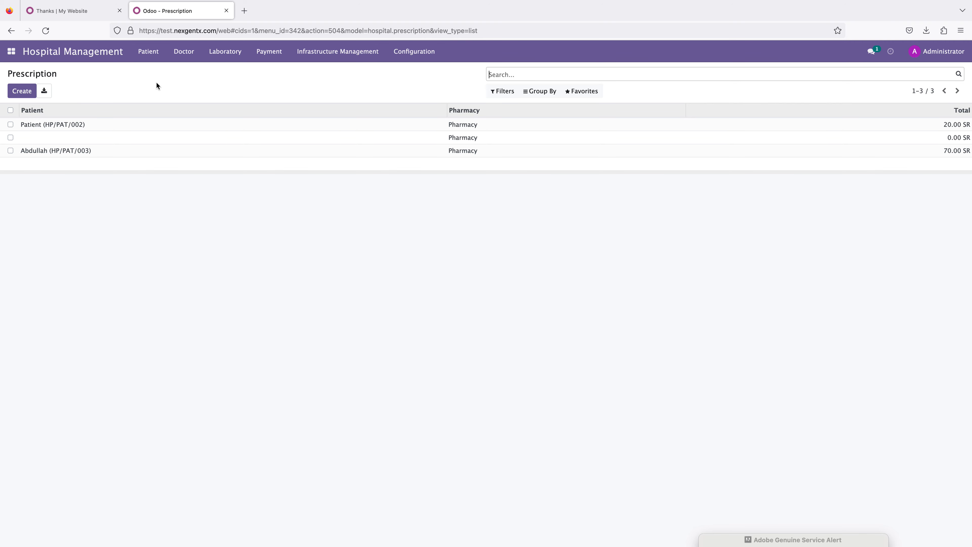
left_click(184, 52)
left_click(186, 83)
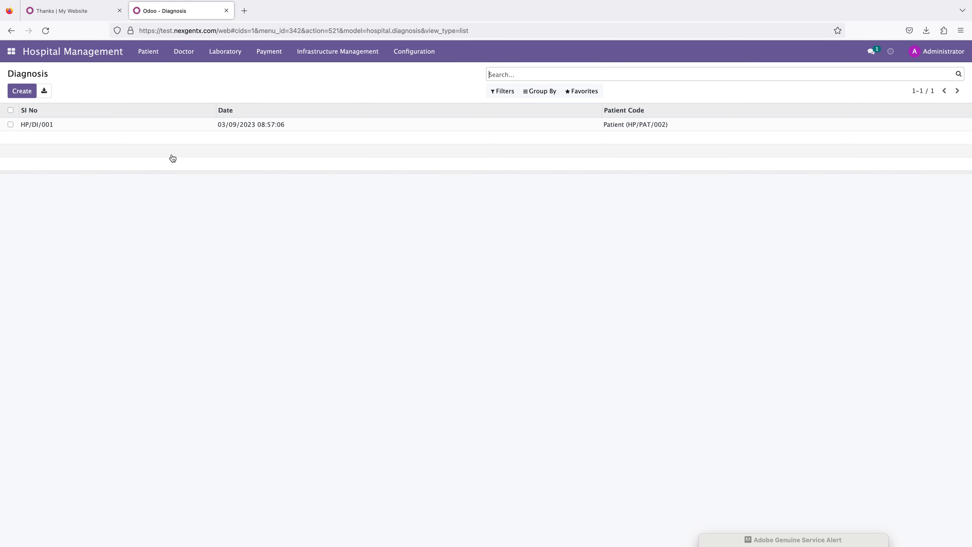
left_click(22, 92)
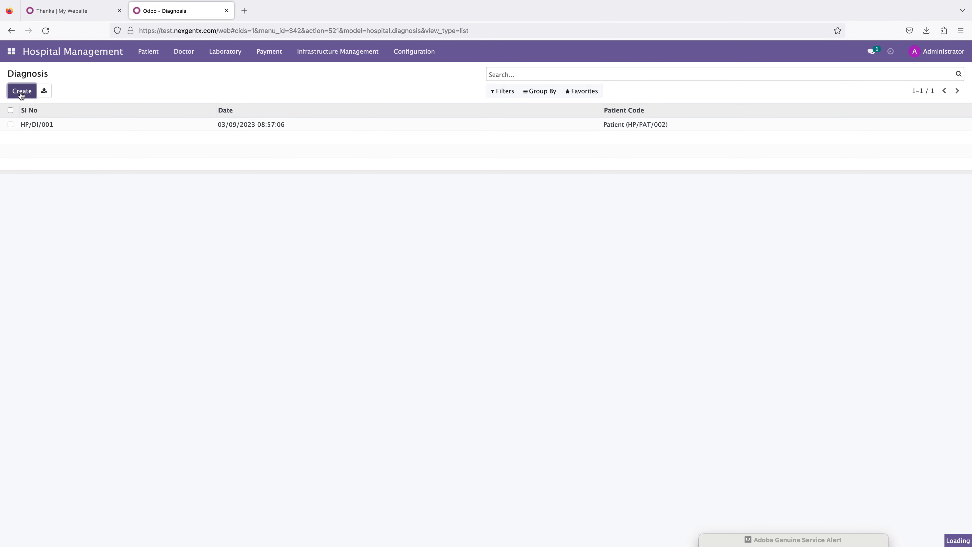
left_click(293, 151)
left_click(264, 163)
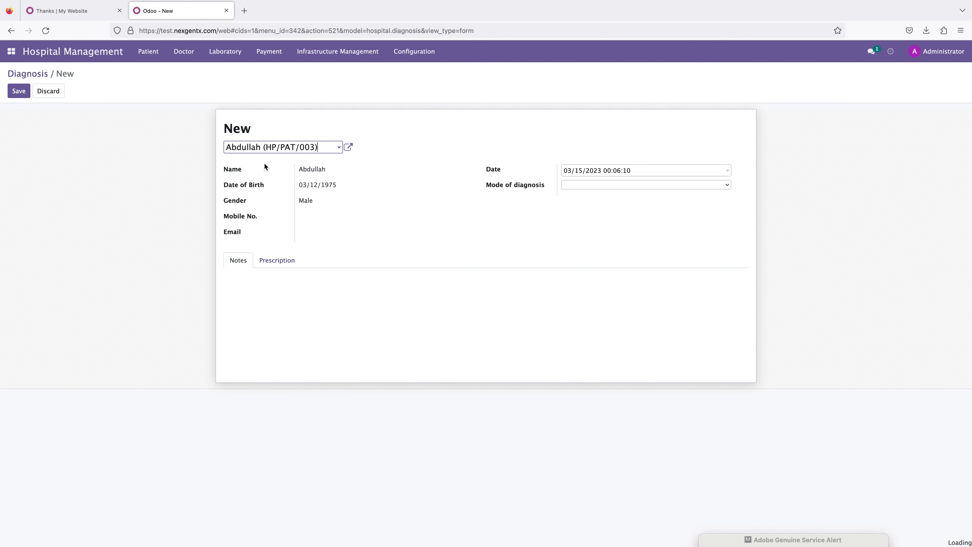
left_click(570, 185)
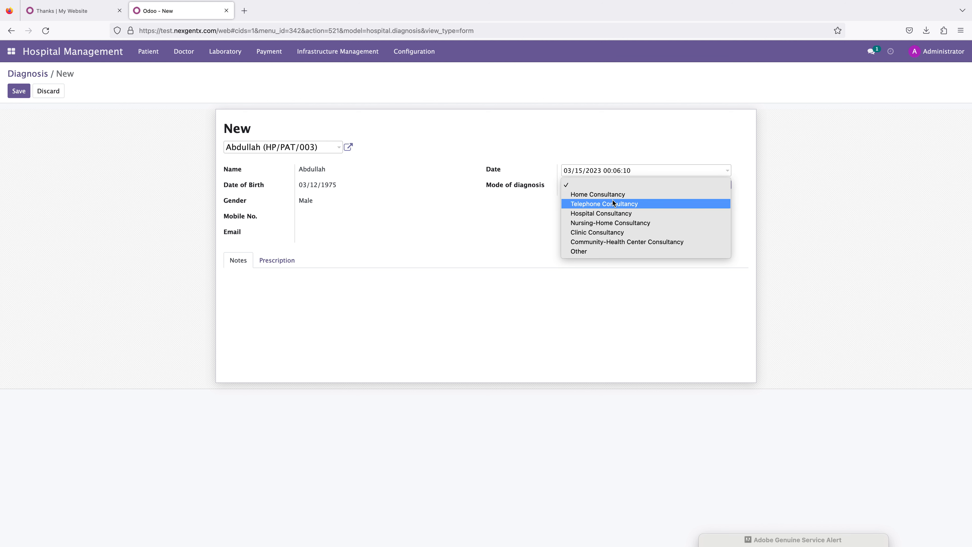
left_click(603, 213)
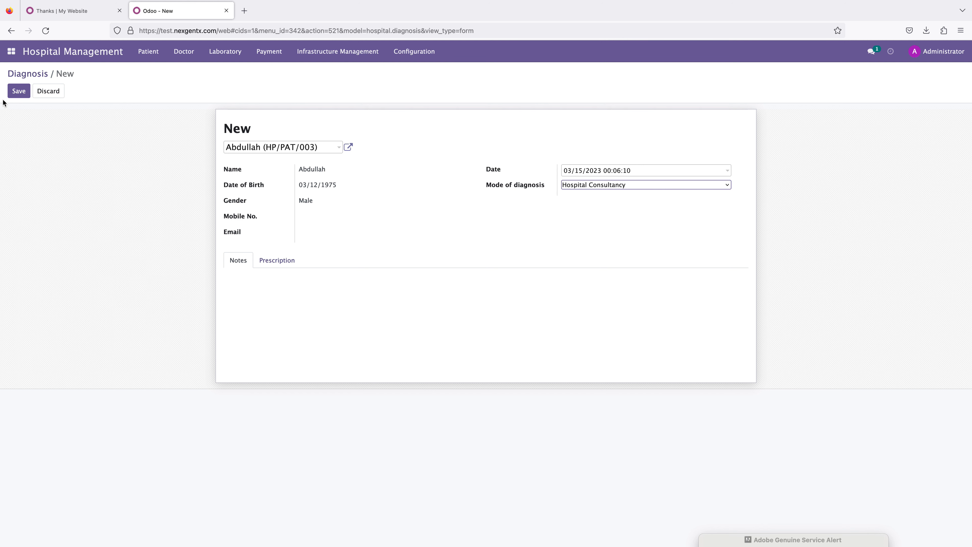
Step: Prescribe Medicine1 for 1 day at dosage 10 and Medicine2 for 6 days at dosage 4 on the diagnosis
left_click(276, 261)
left_click(240, 262)
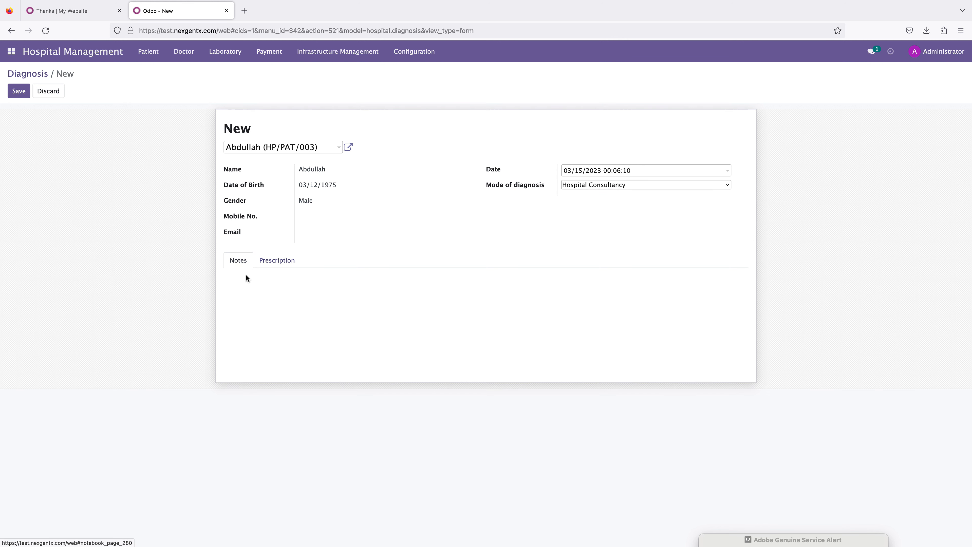
left_click(272, 261)
left_click(243, 298)
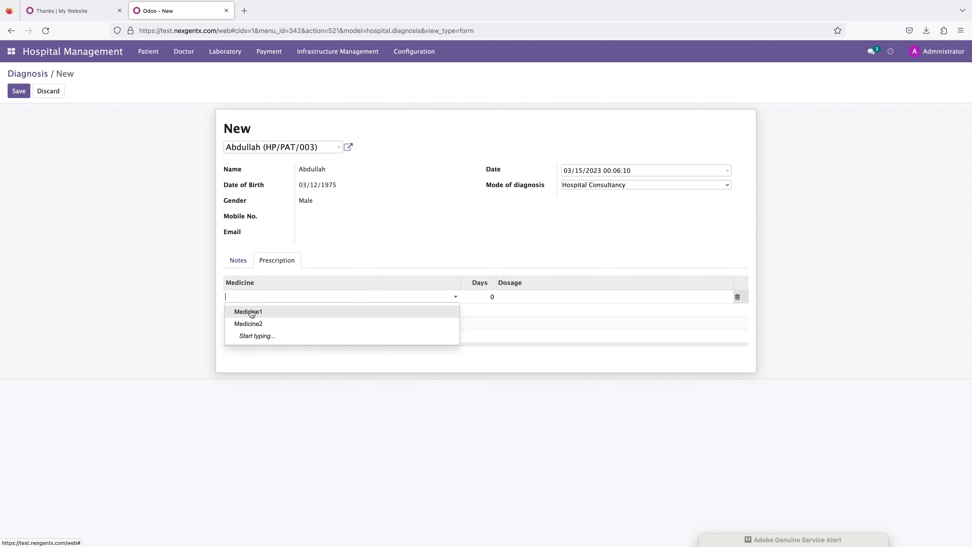
left_click(239, 312)
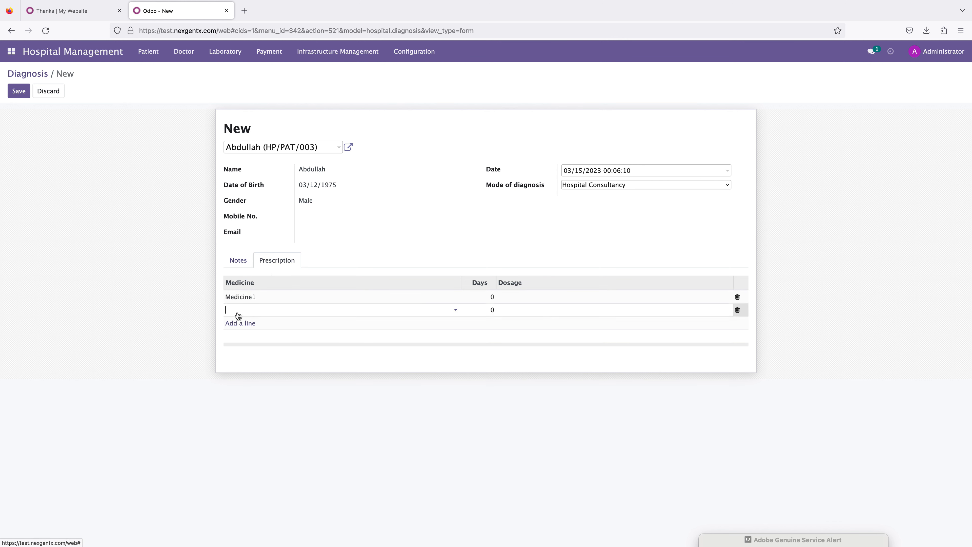
left_click(245, 313)
left_click(248, 337)
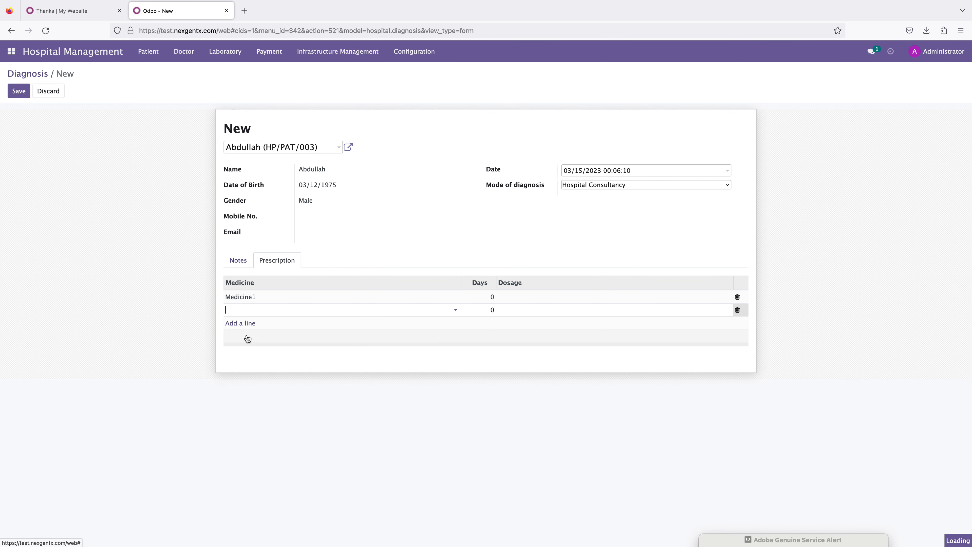
left_click(487, 296)
type("1")
left_click(580, 296)
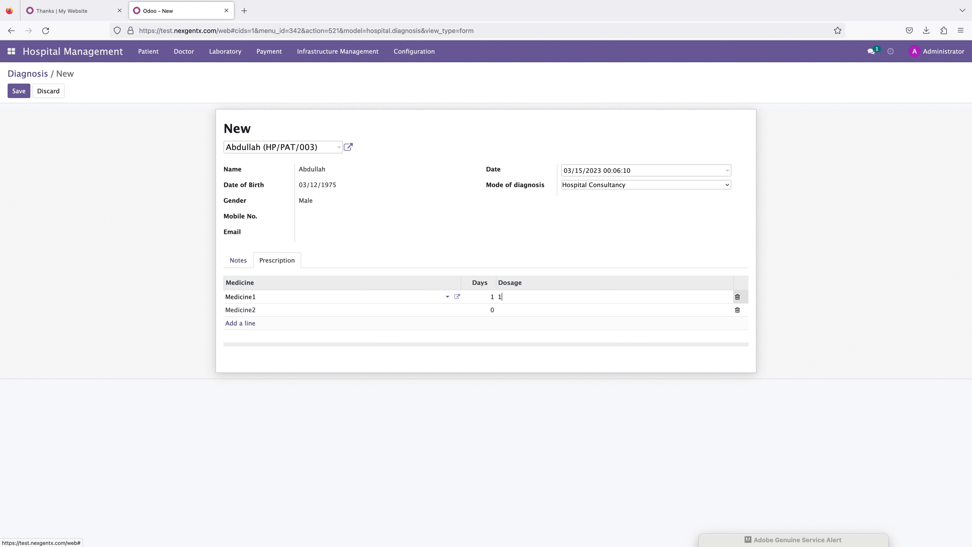
left_click(489, 310)
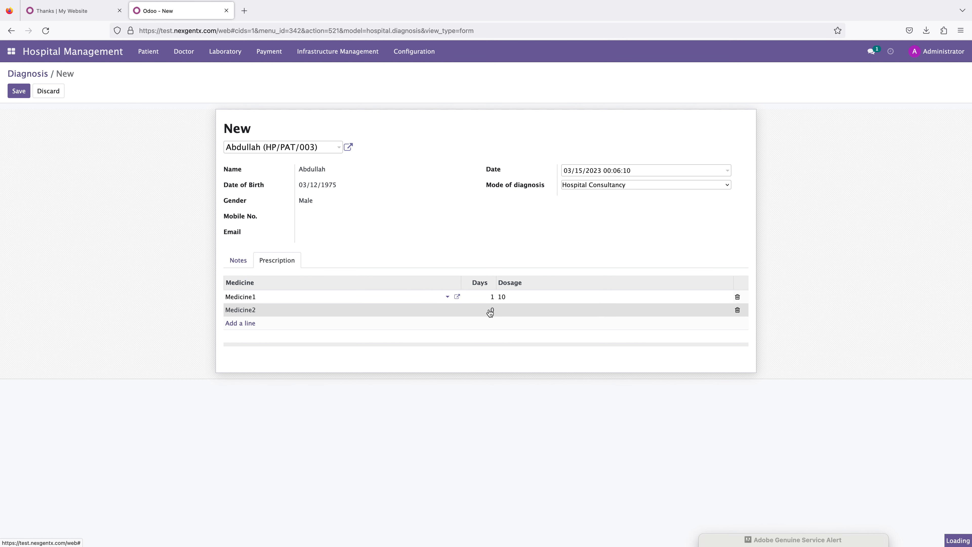
type("6")
left_click(509, 307)
left_click(457, 397)
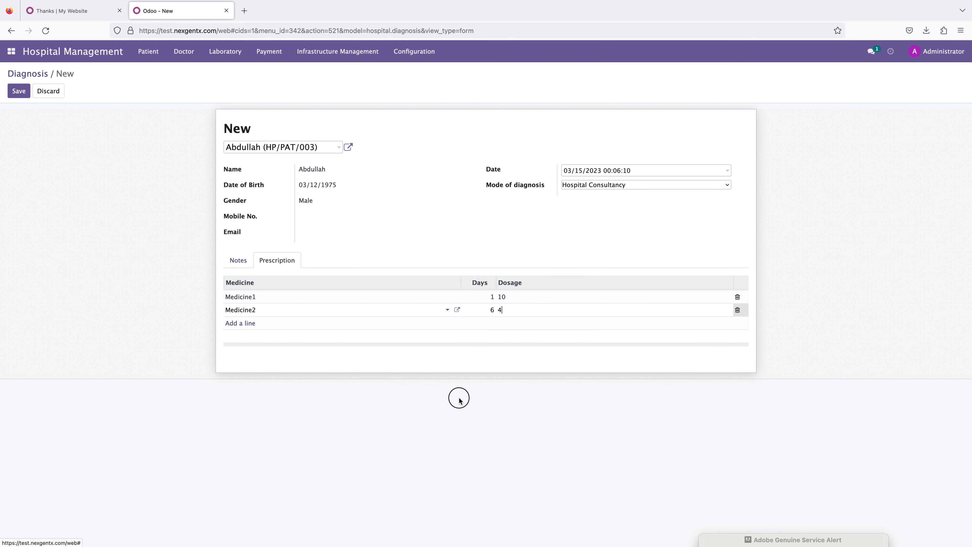
Step: Try to save the diagnosis, then discard the unsaved form
left_click(17, 93)
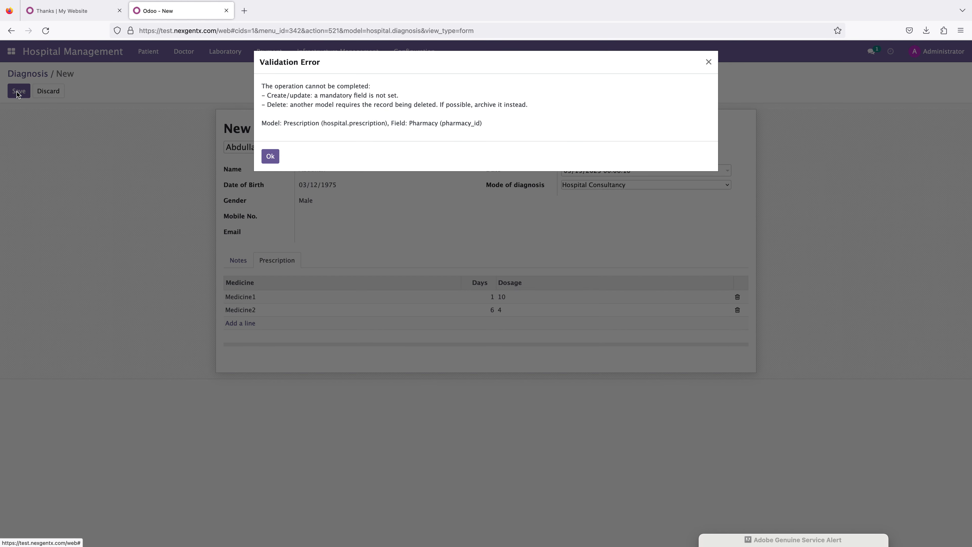
left_click(708, 62)
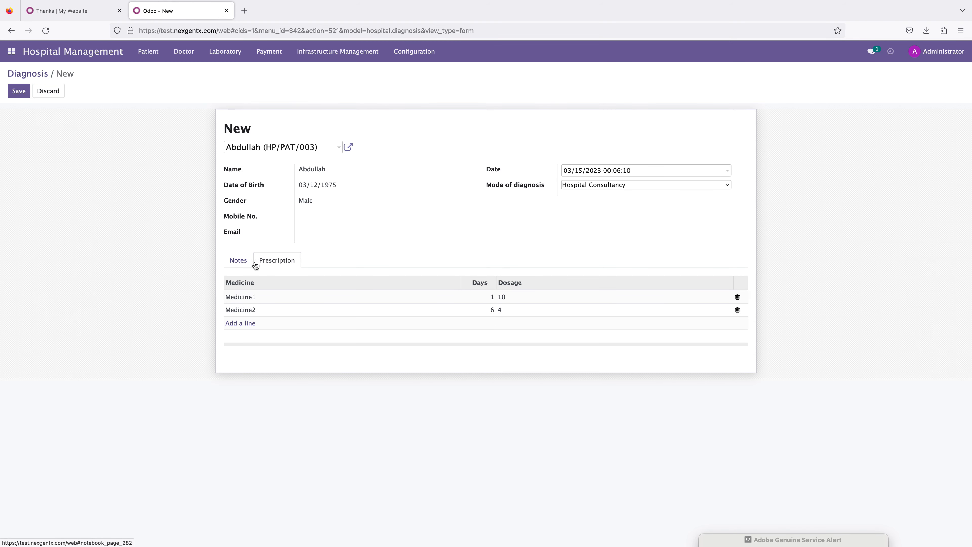
left_click(24, 94)
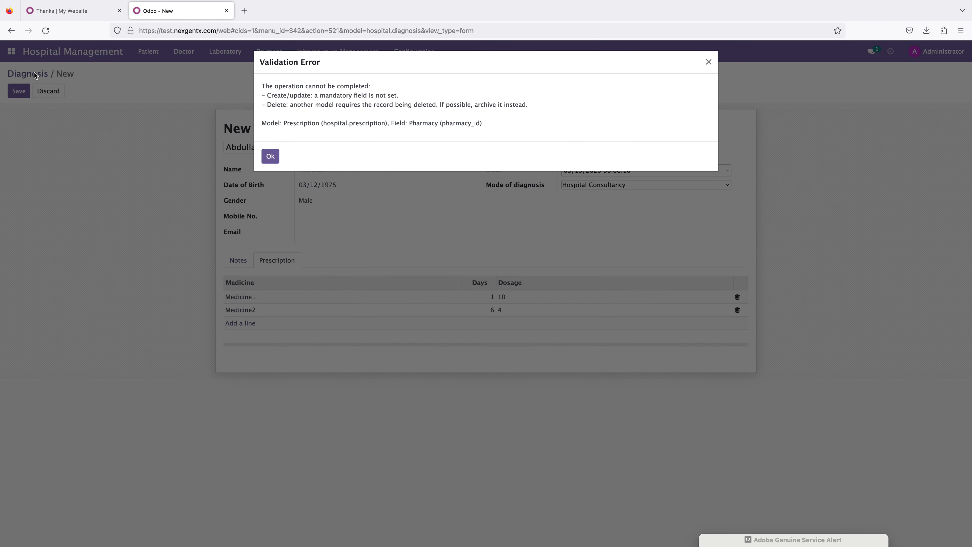
left_click(269, 157)
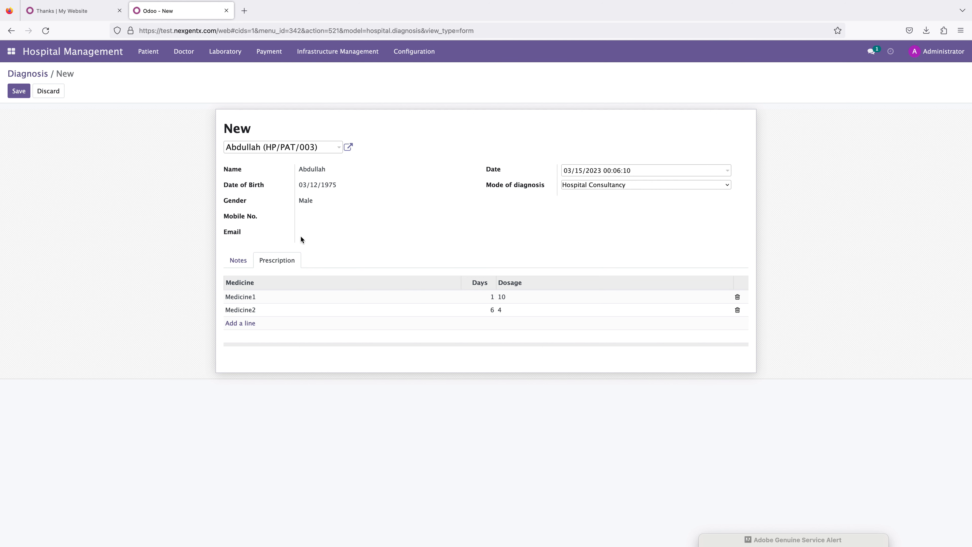
left_click(237, 268)
left_click(185, 55)
left_click(187, 84)
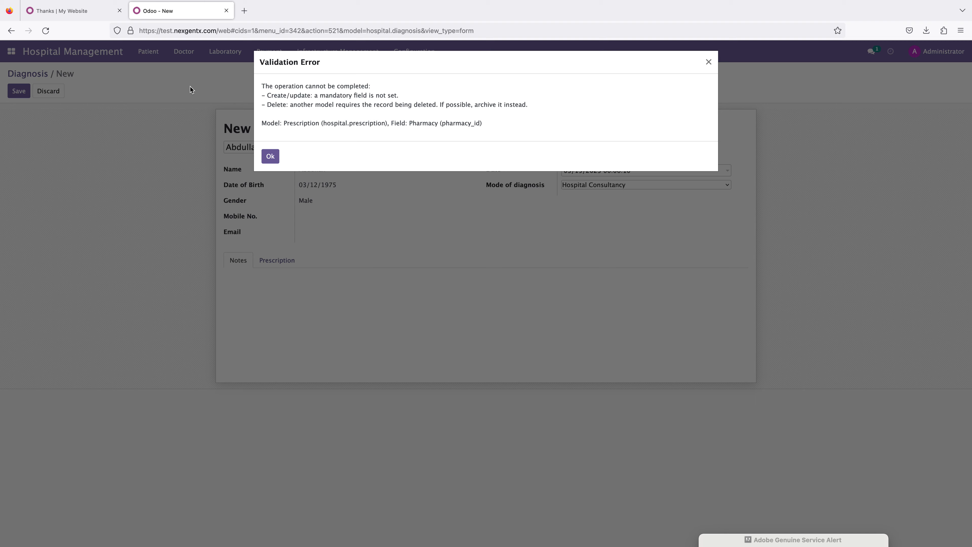
left_click(270, 156)
left_click(56, 93)
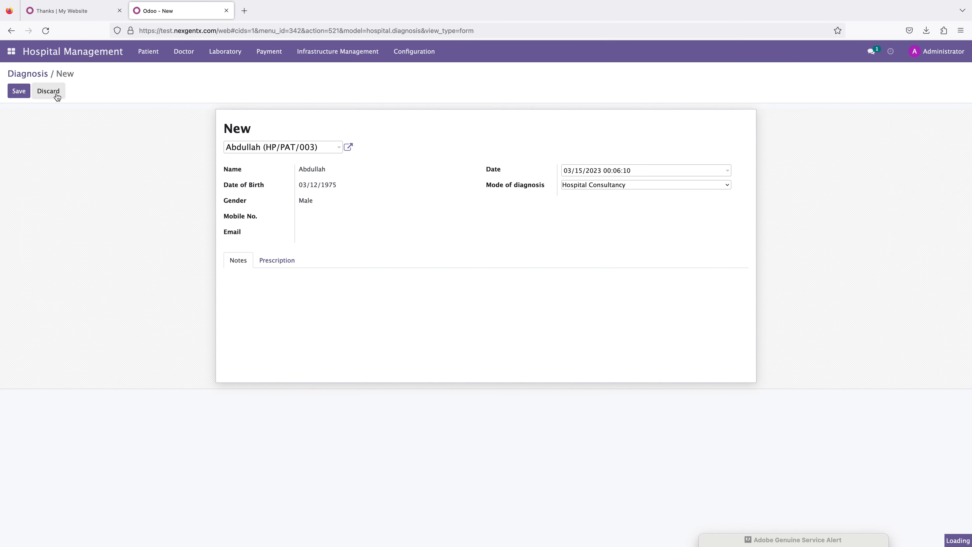
left_click(25, 97)
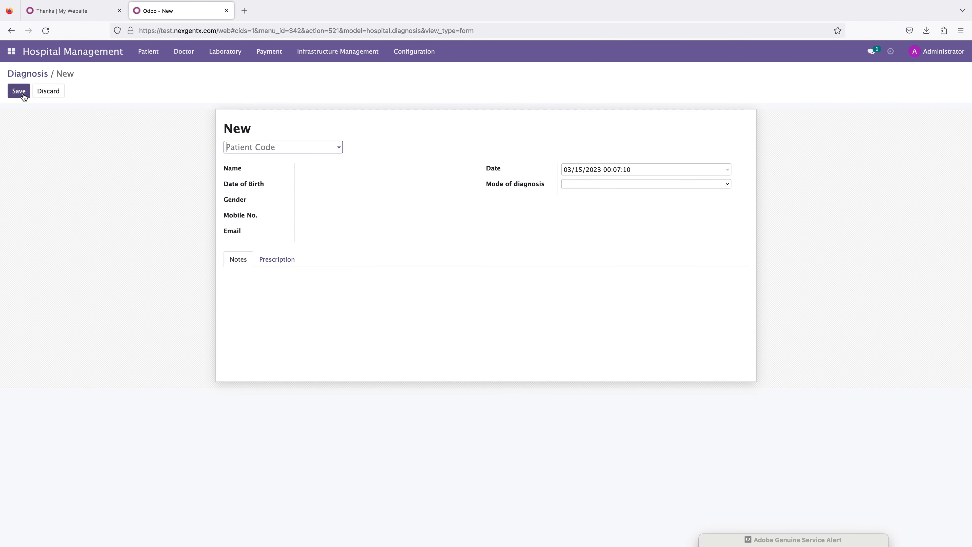
Step: Create and save a diagnosis for the admitted patient with Hospital Consultancy as the mode of diagnosis
left_click(264, 151)
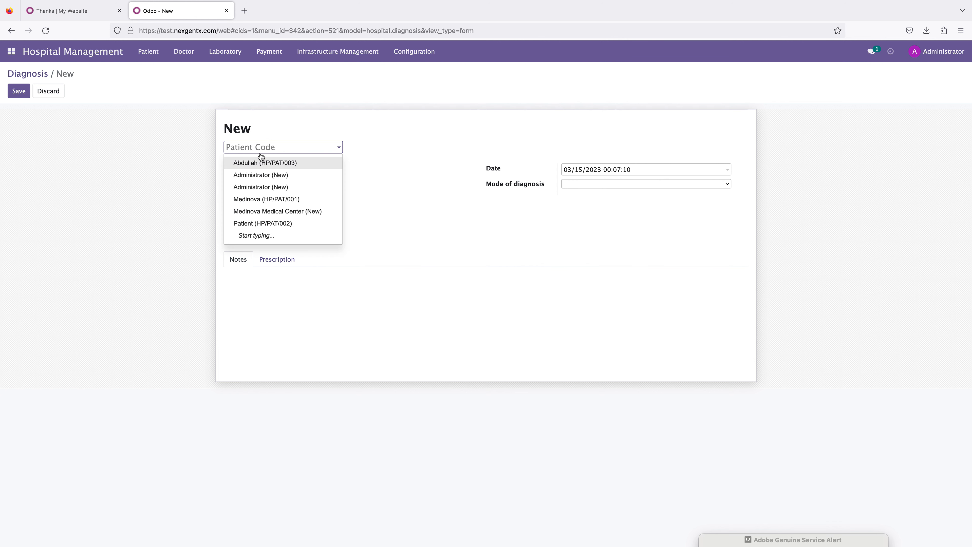
left_click(267, 164)
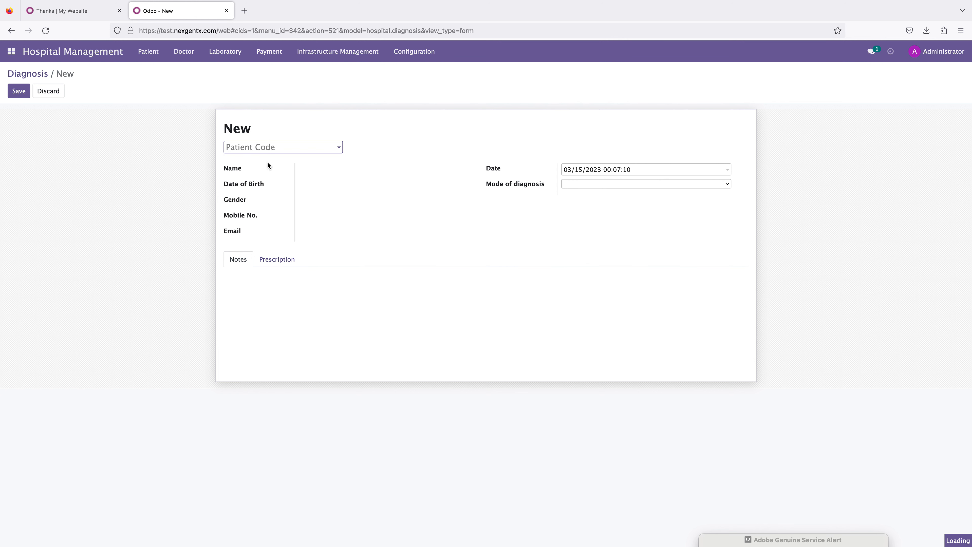
left_click(577, 184)
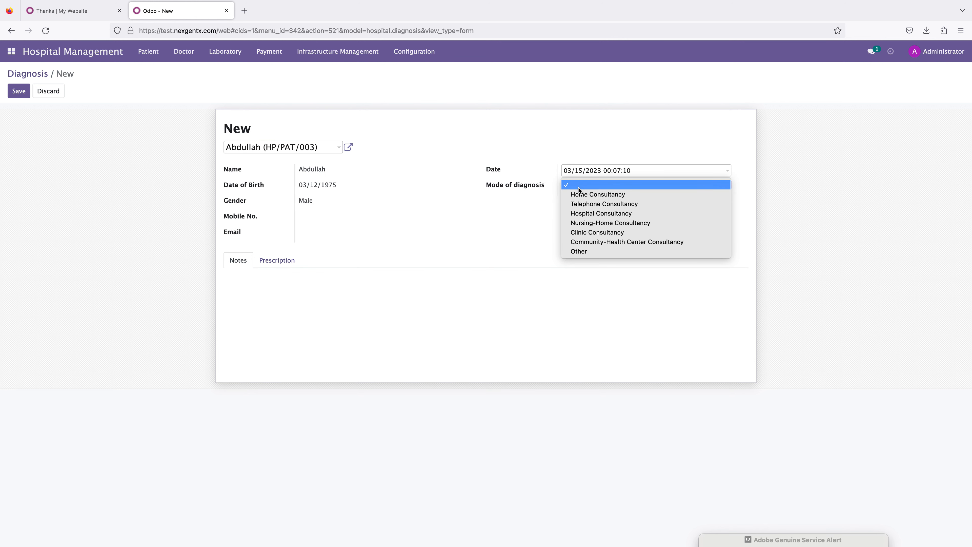
left_click(582, 214)
left_click(271, 260)
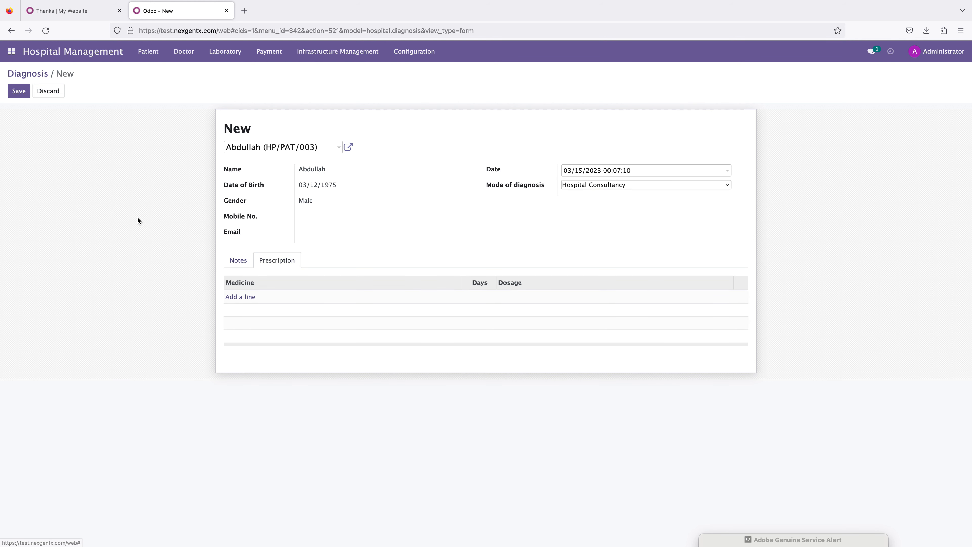
left_click(13, 95)
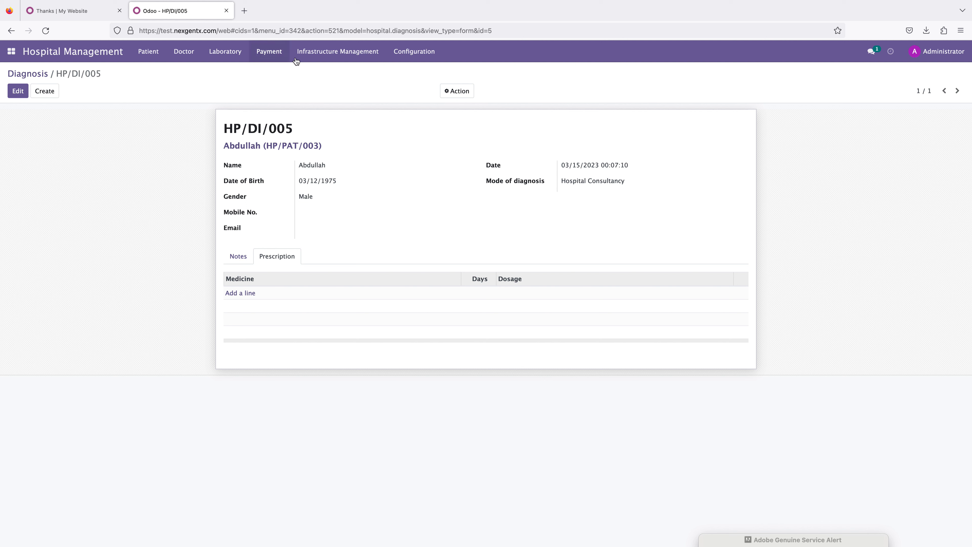
left_click(225, 54)
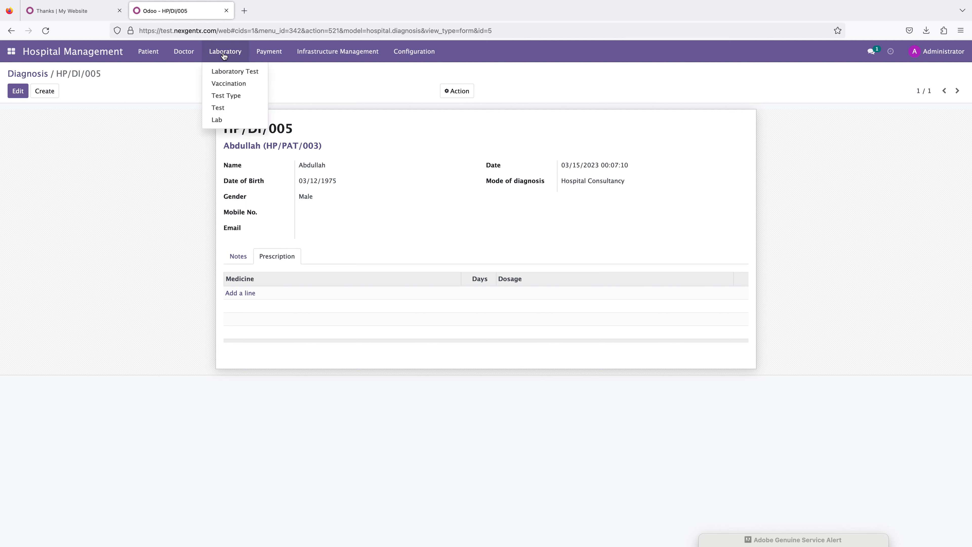
mouse_move(414, 52)
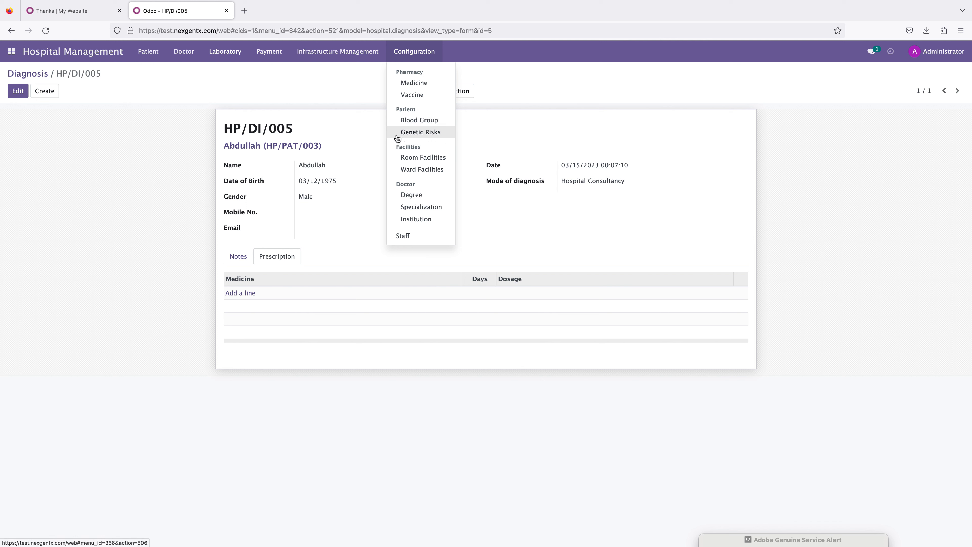
mouse_move(325, 58)
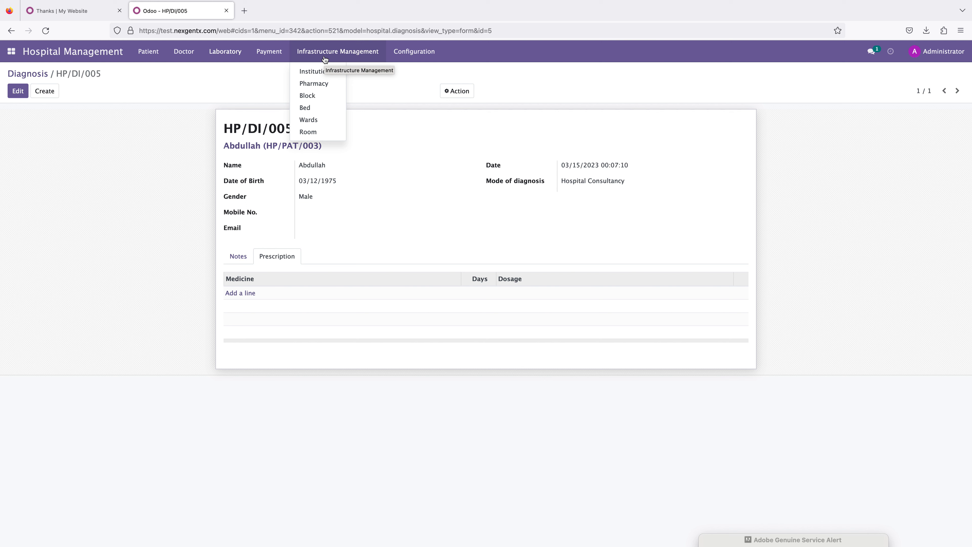
left_click(152, 54)
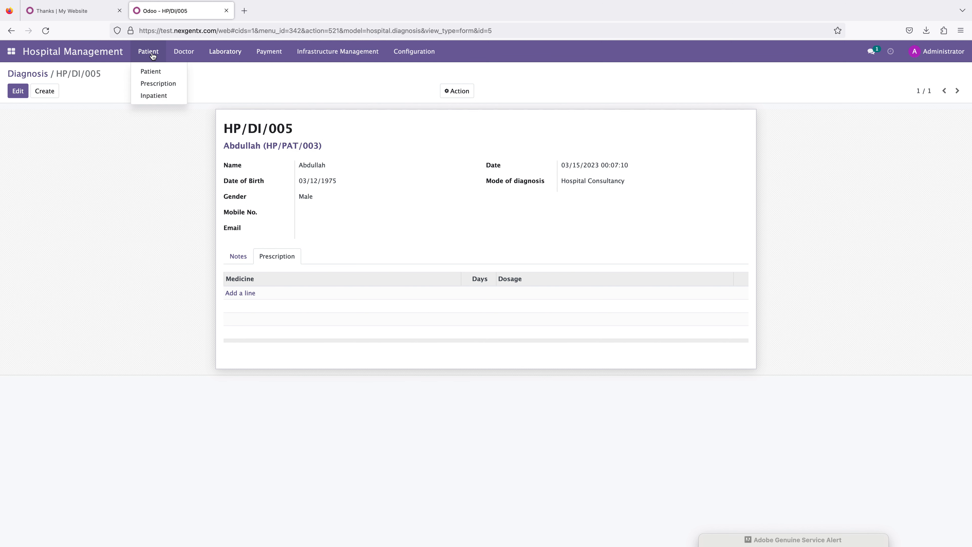
mouse_move(200, 57)
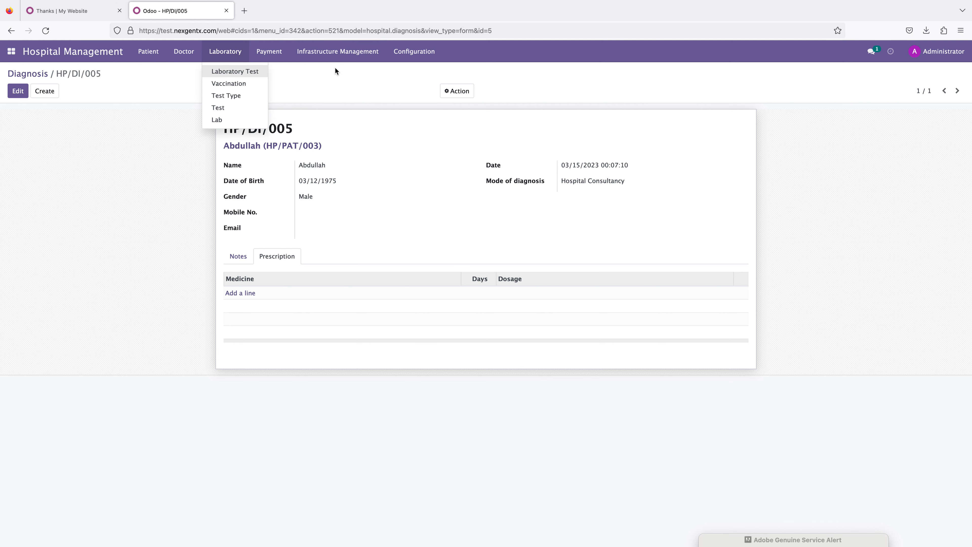
left_click(81, 249)
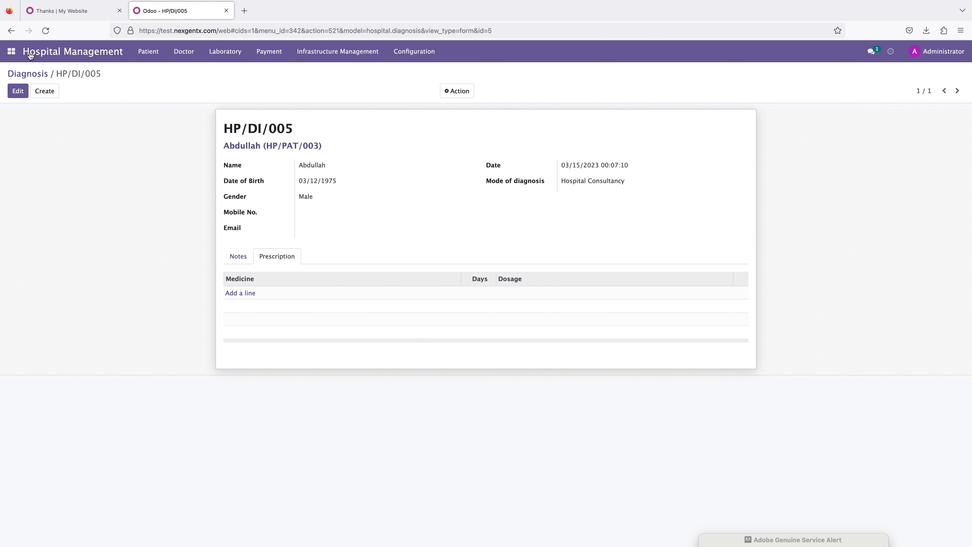
Step: Open Hospital Commission and review the commission configuration and the employee commission list
left_click(11, 52)
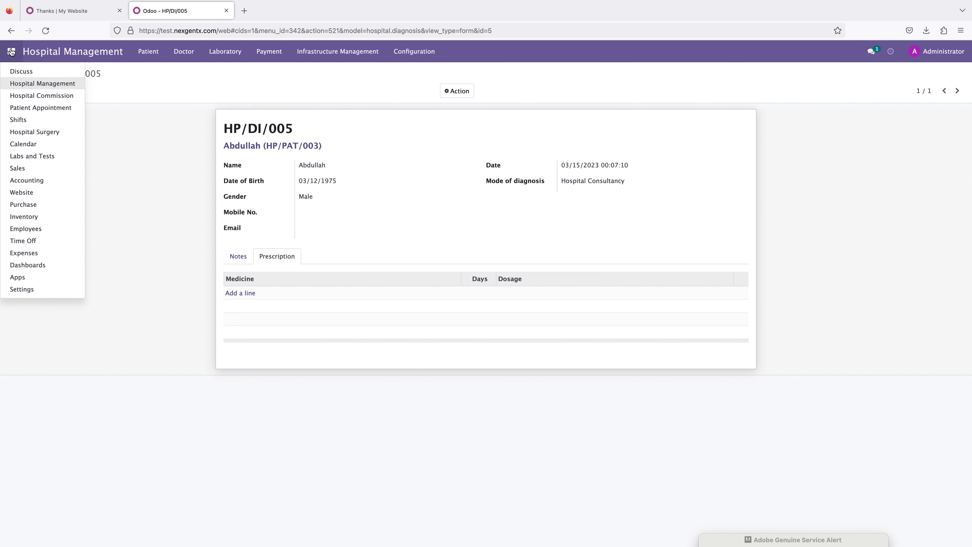
left_click(24, 98)
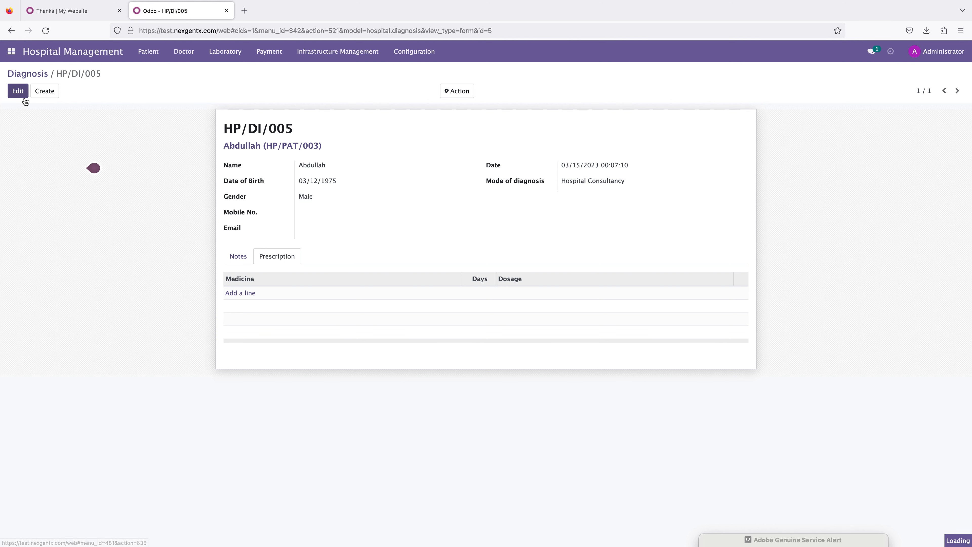
left_click(151, 55)
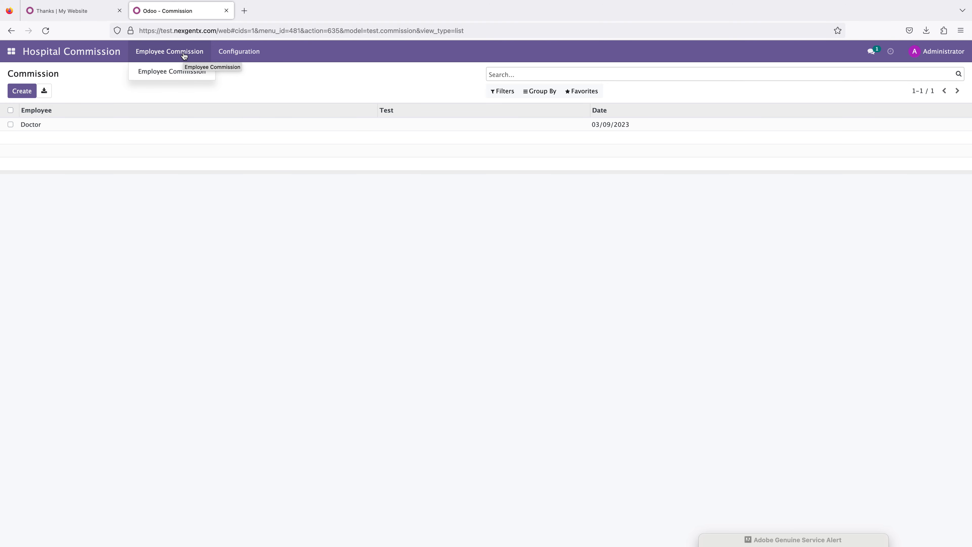
mouse_move(230, 54)
left_click(233, 71)
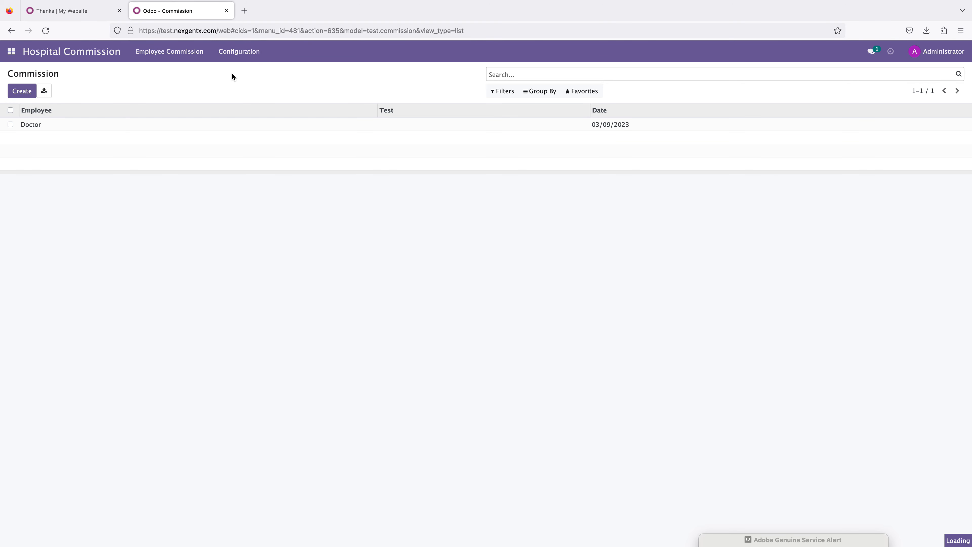
left_click(39, 130)
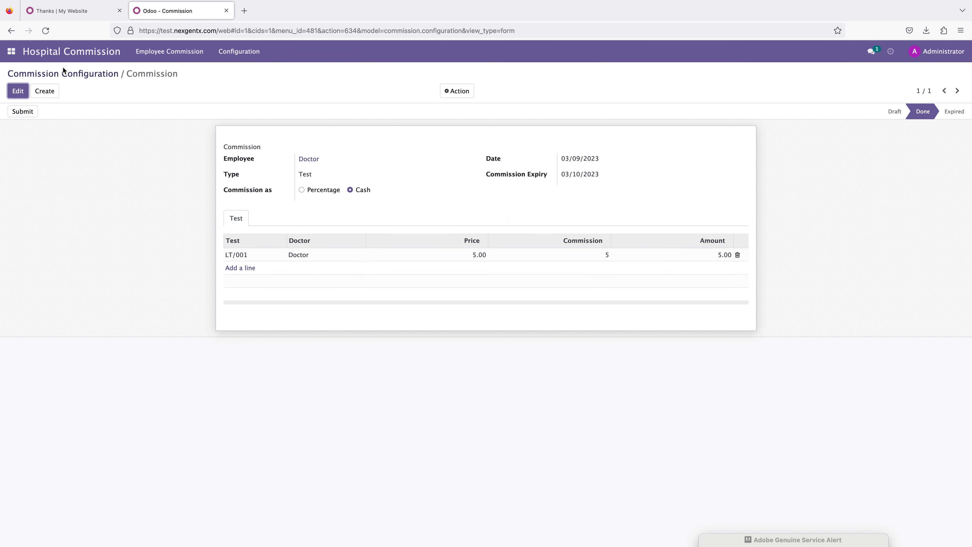
left_click(151, 54)
left_click(156, 70)
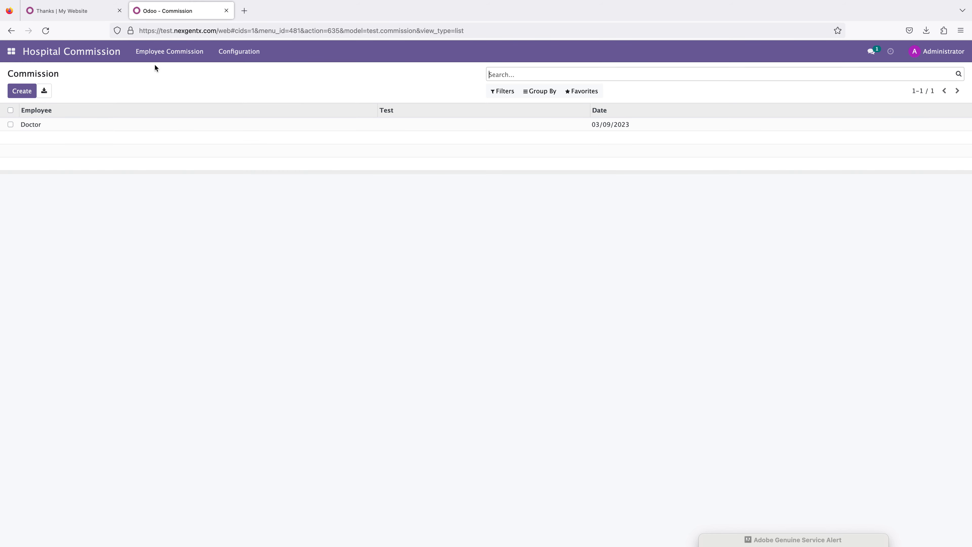
Step: Open the Doctor's commission record and review its Test and Medicine commission lines
left_click(34, 124)
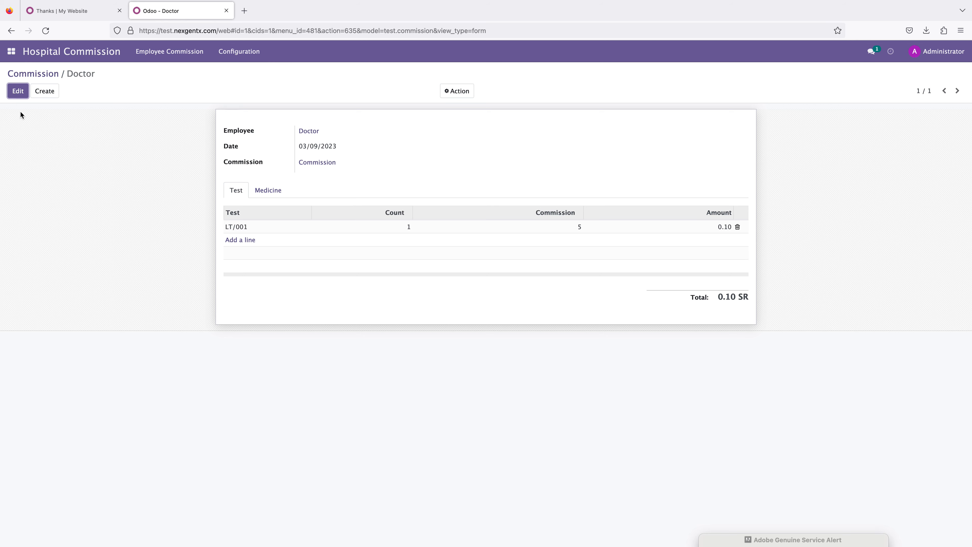
left_click(12, 92)
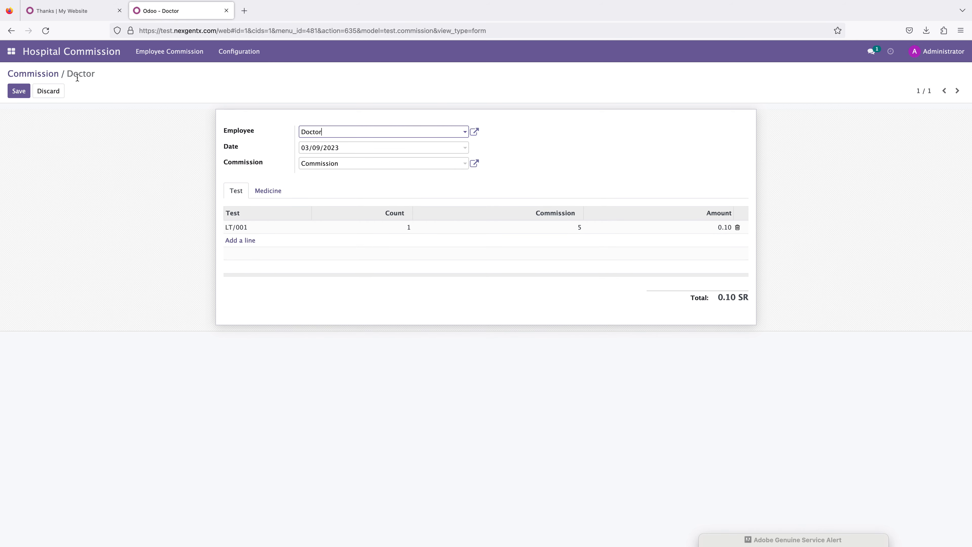
left_click(12, 73)
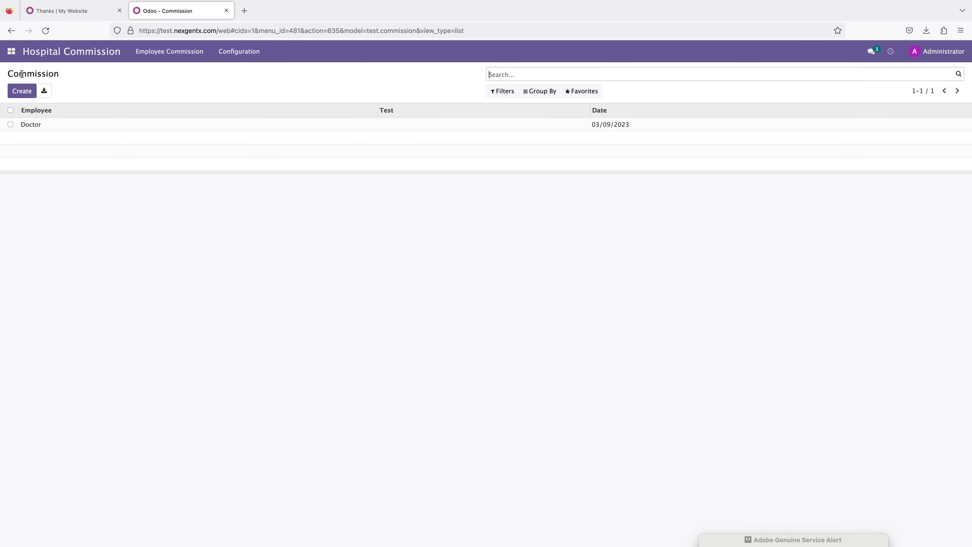
left_click(32, 125)
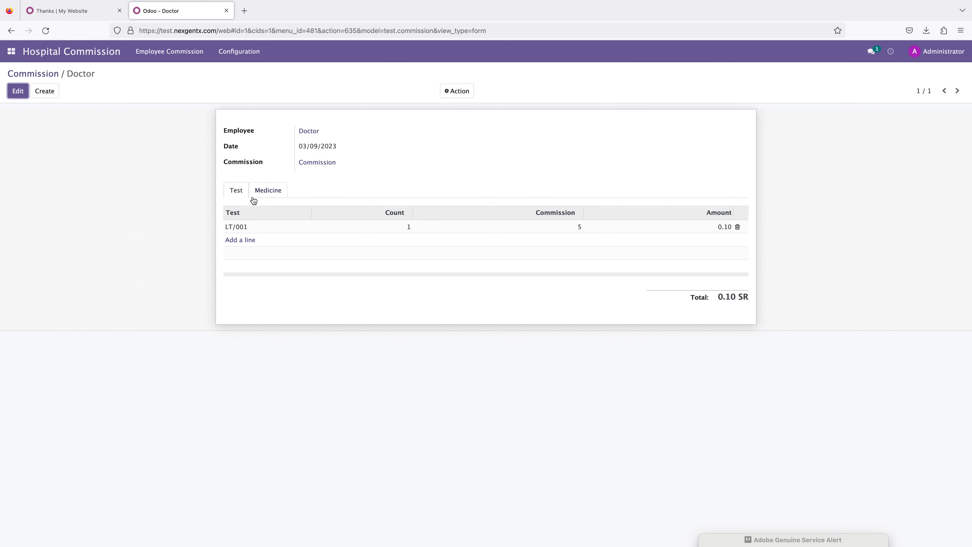
left_click(267, 190)
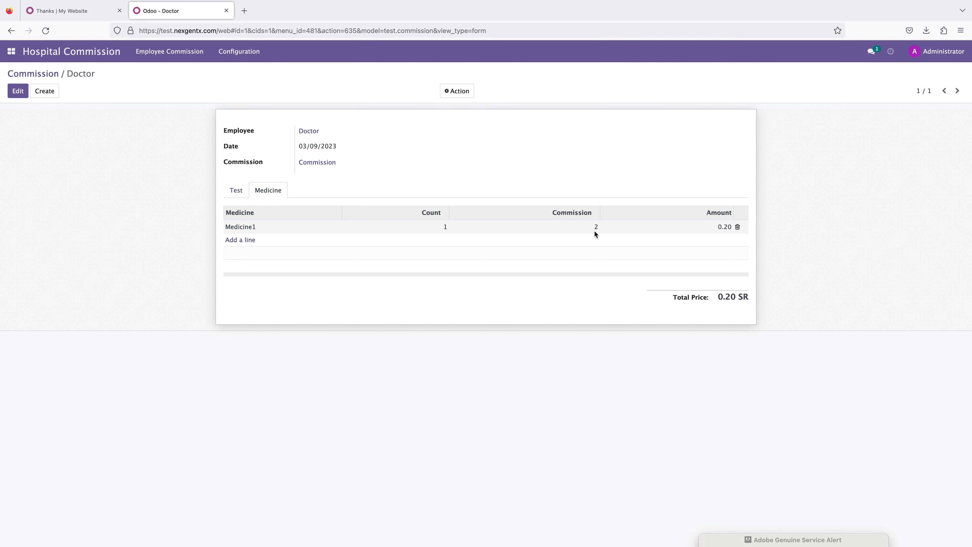
left_click(239, 191)
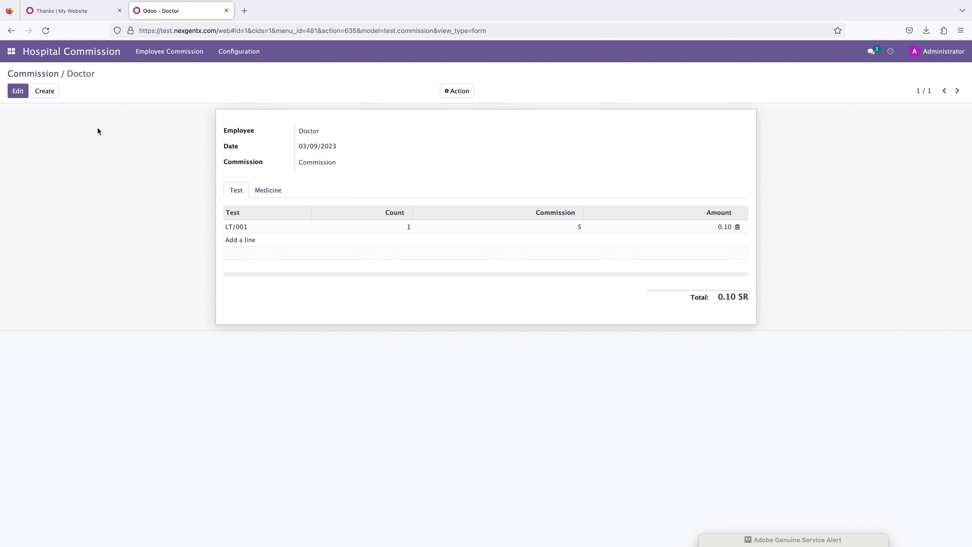
Step: Open Patient Appointment and show the appointments as a list
left_click(11, 51)
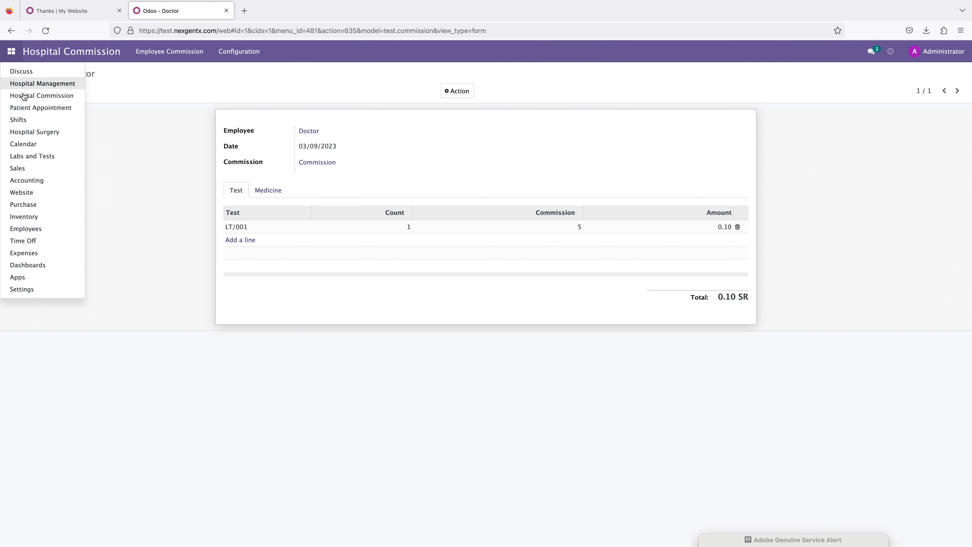
left_click(29, 108)
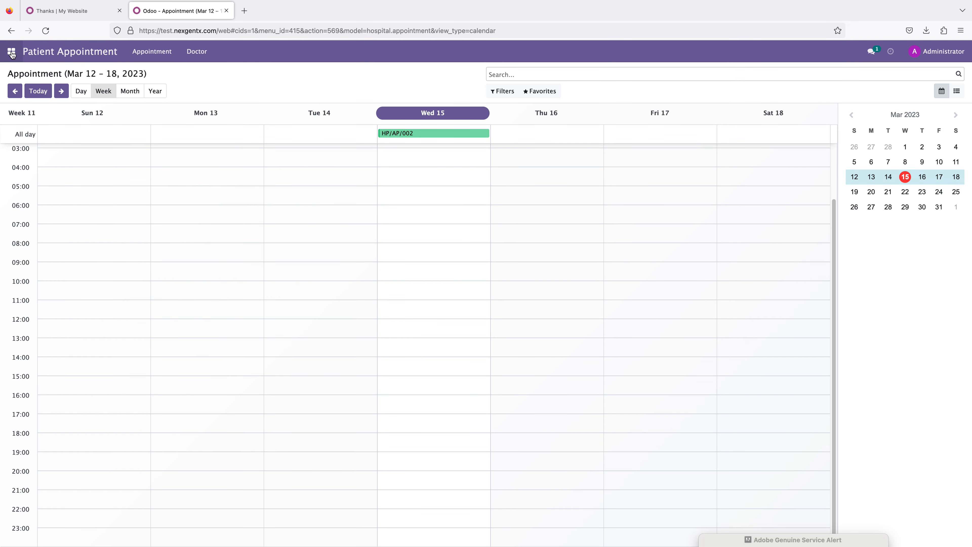
left_click(963, 90)
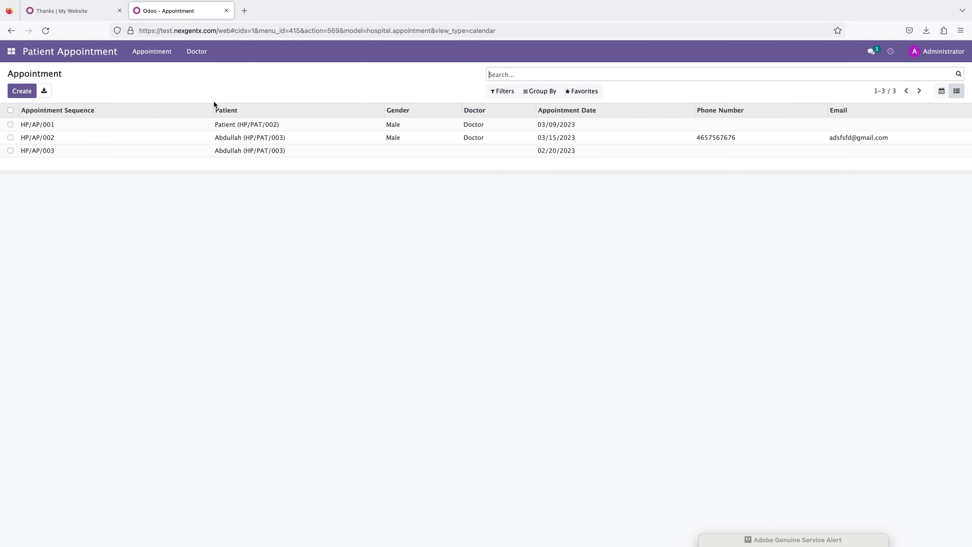
Step: Open Shifts in list view and inspect the existing shift records, including the Morning shift
left_click(11, 52)
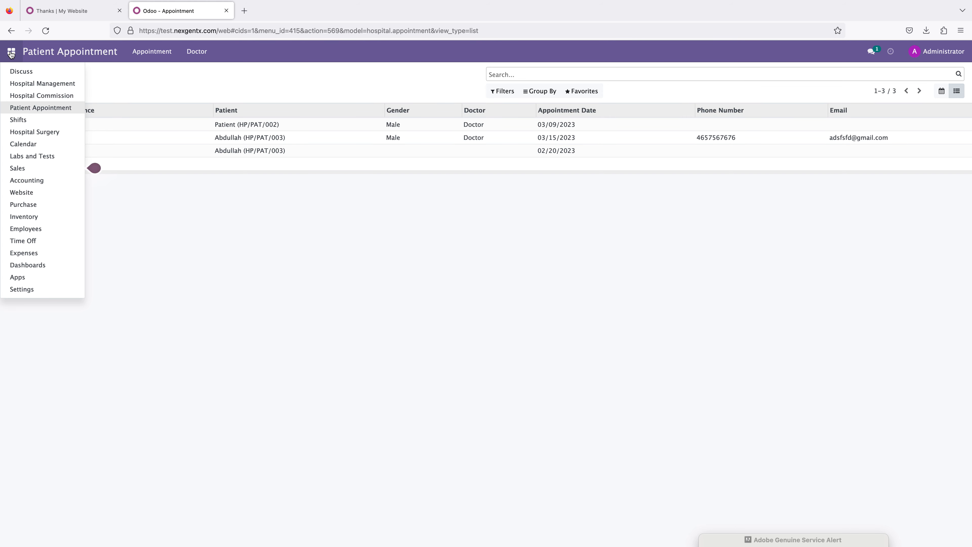
left_click(19, 120)
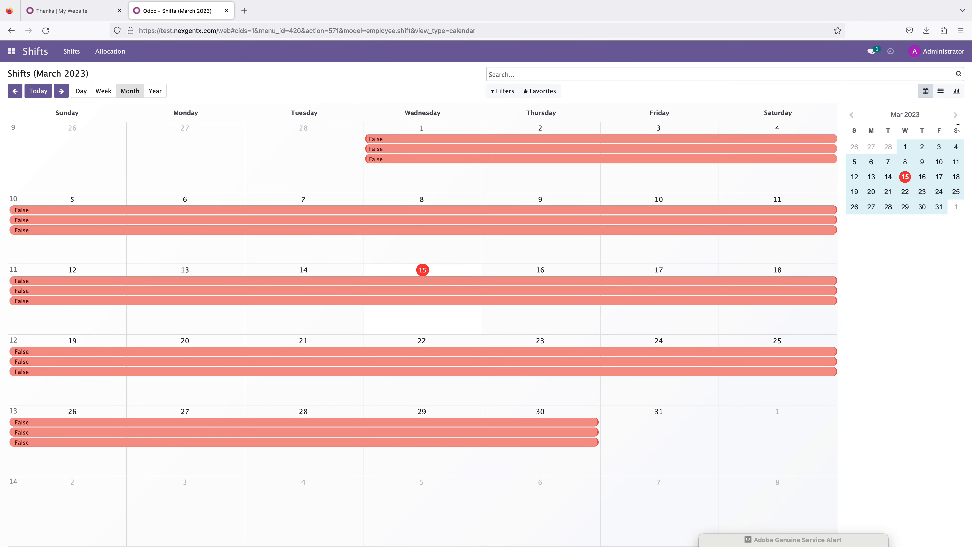
left_click(943, 93)
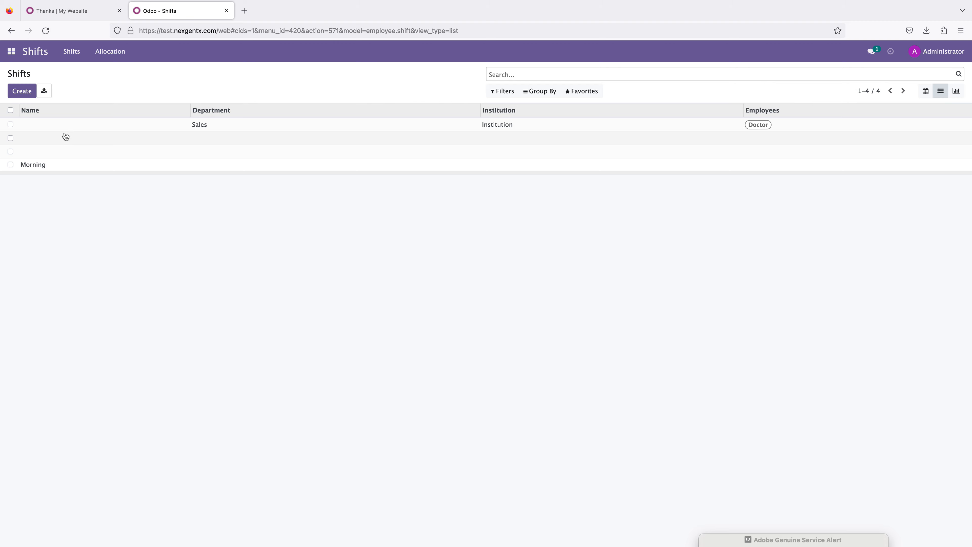
left_click(37, 126)
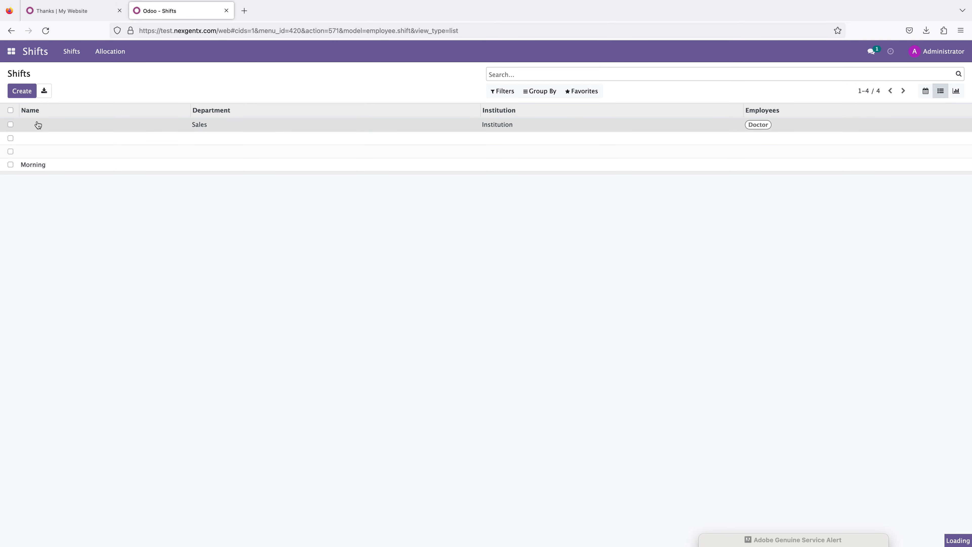
left_click(18, 91)
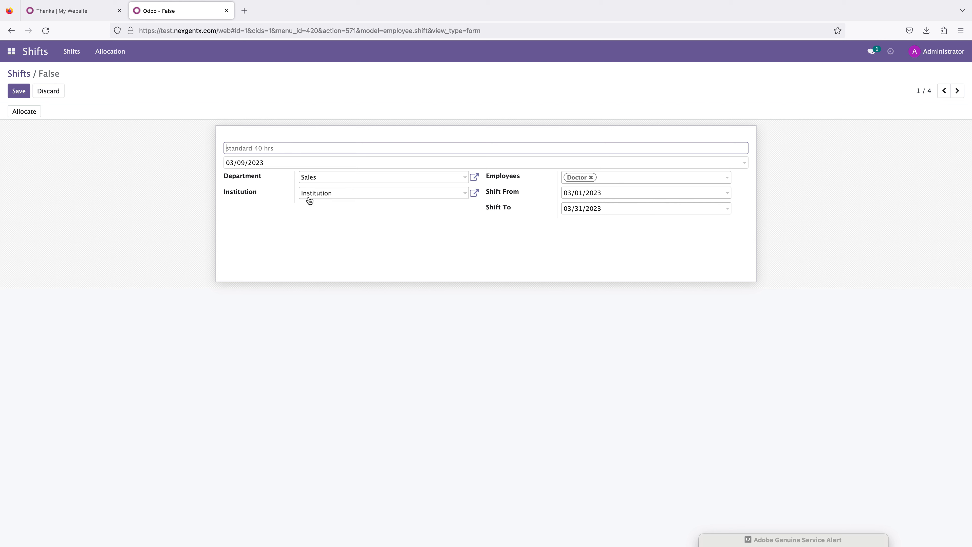
left_click(23, 74)
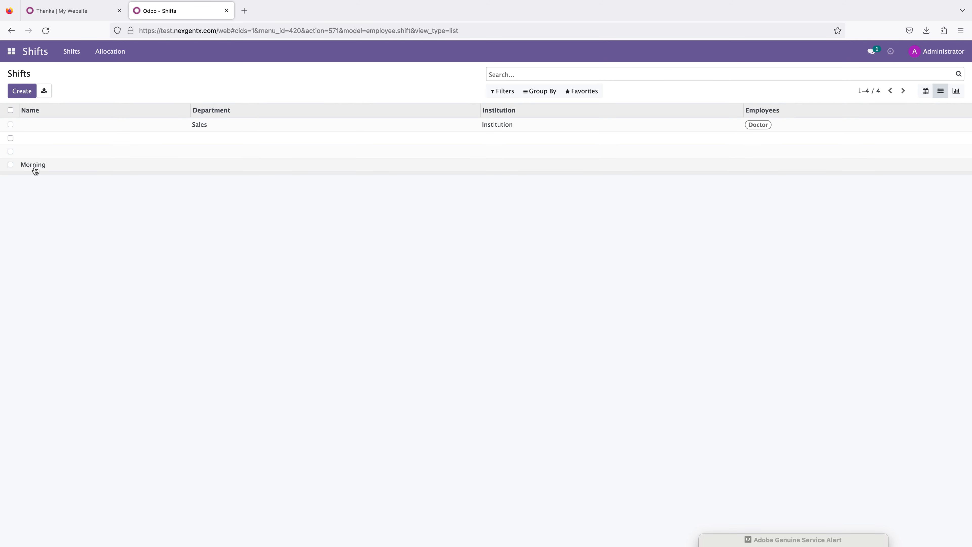
left_click(31, 163)
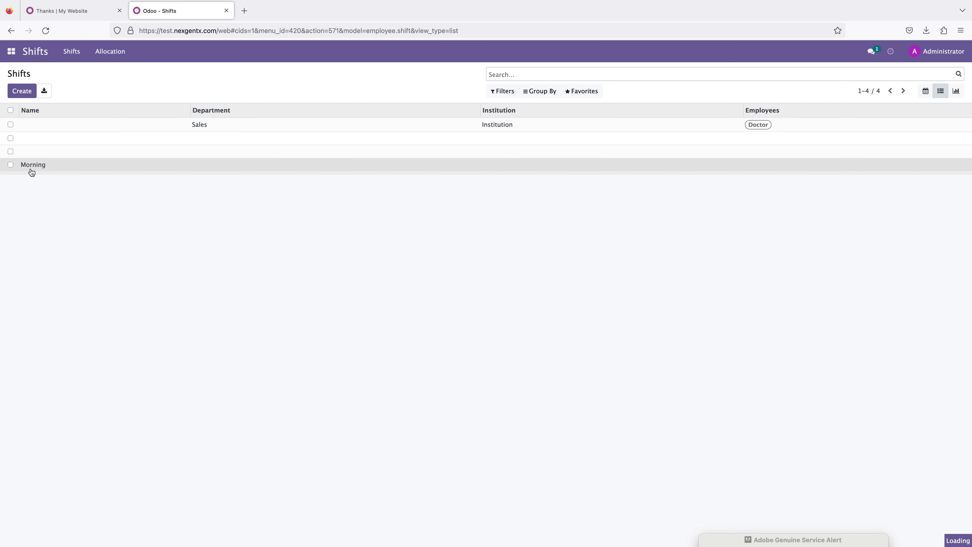
left_click(18, 92)
double_click(283, 148)
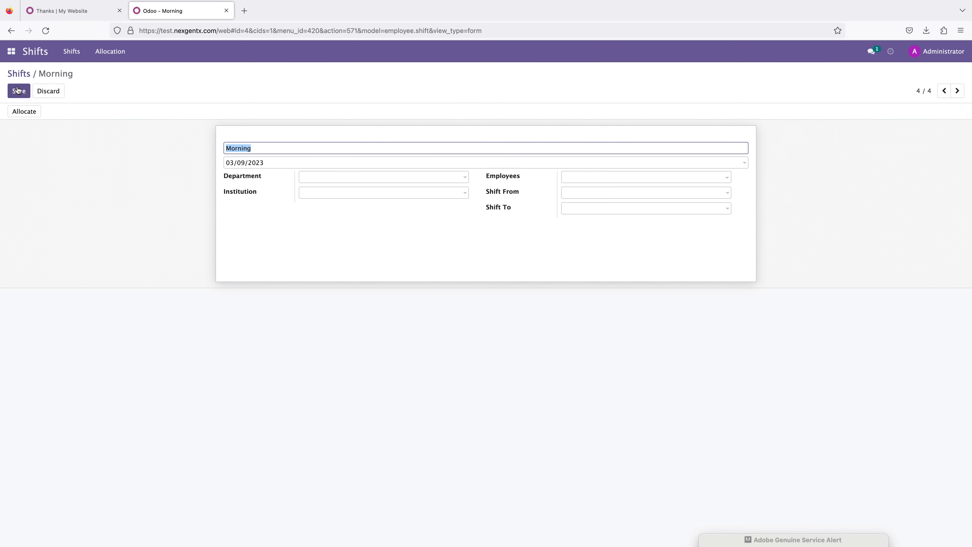
left_click(19, 73)
Step: Create and save a shift named Evening with Administration as department and Institution as institution
left_click(22, 92)
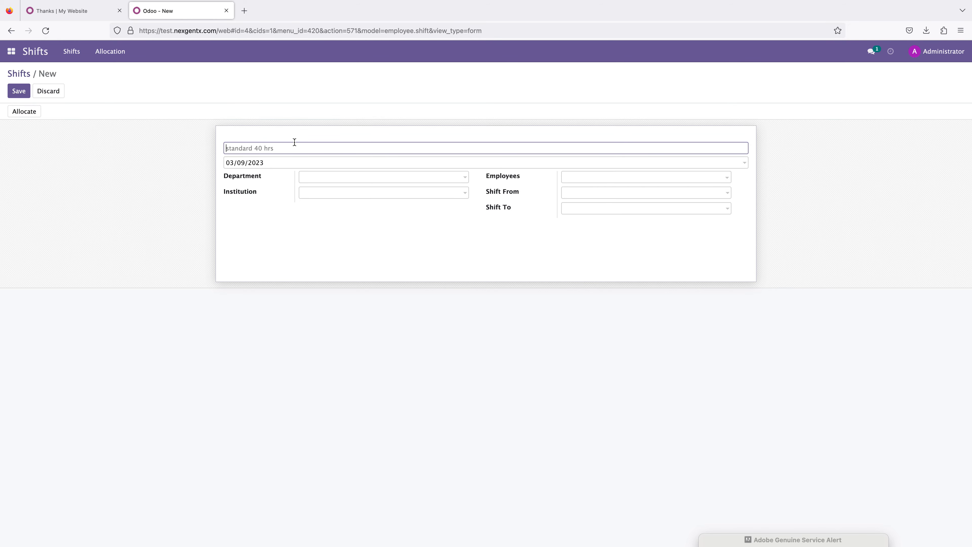
type("Evening")
left_click(338, 177)
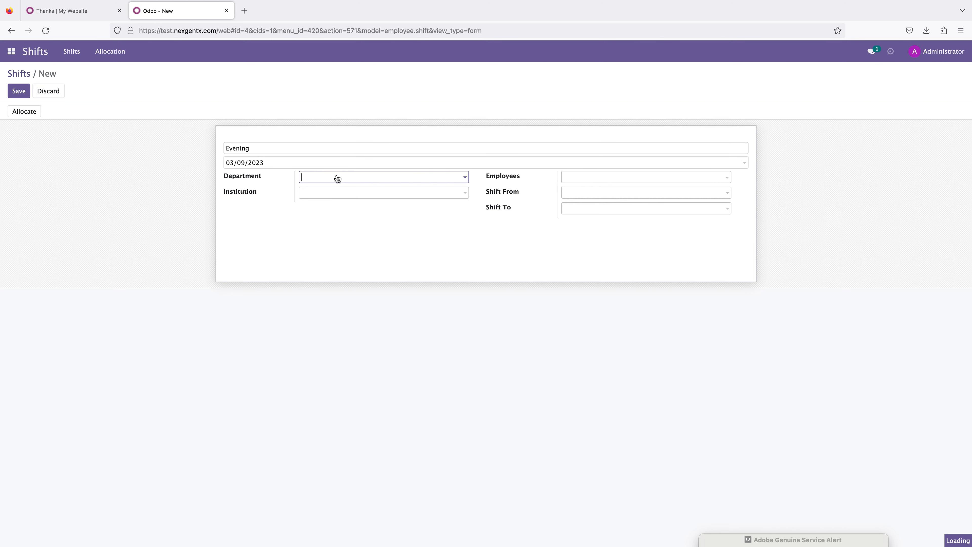
left_click(337, 195)
left_click(334, 193)
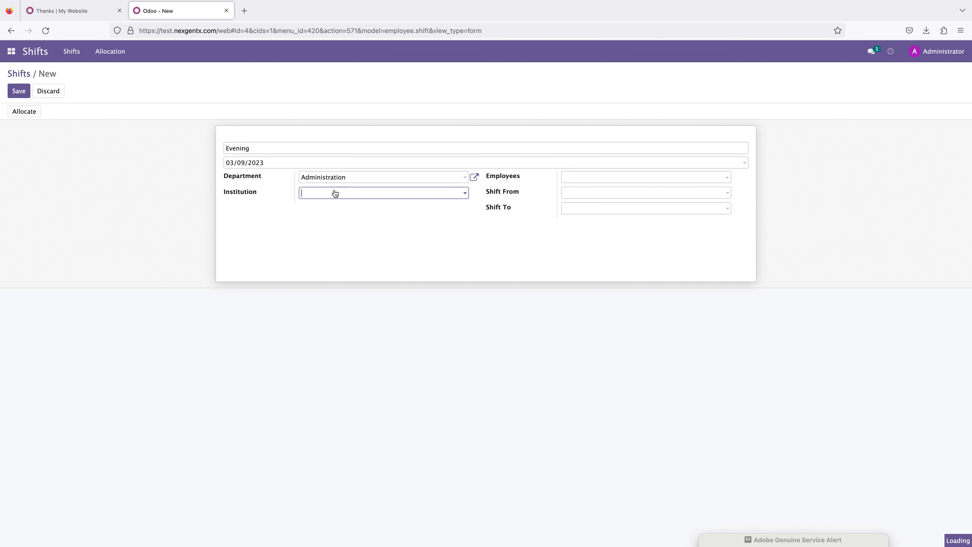
left_click(334, 206)
left_click(575, 179)
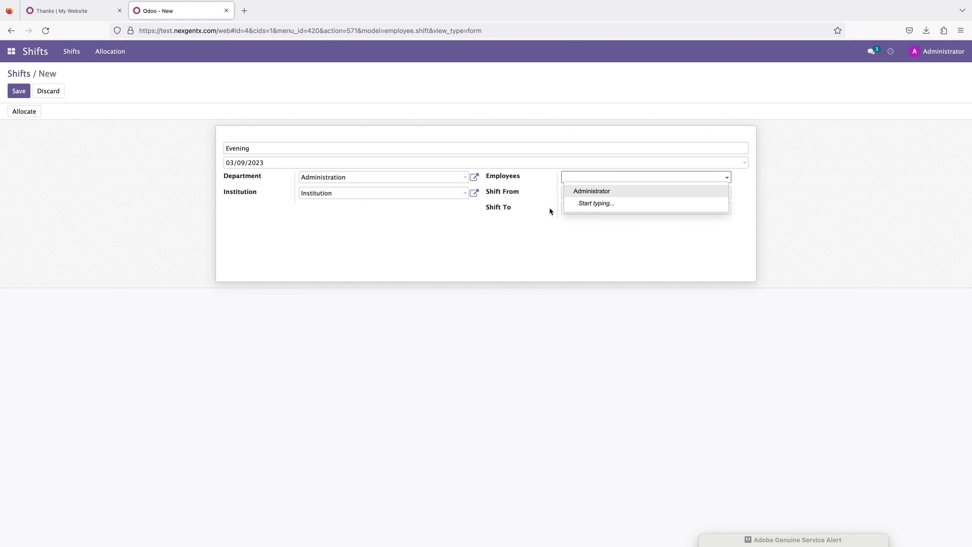
left_click(550, 208)
left_click(579, 193)
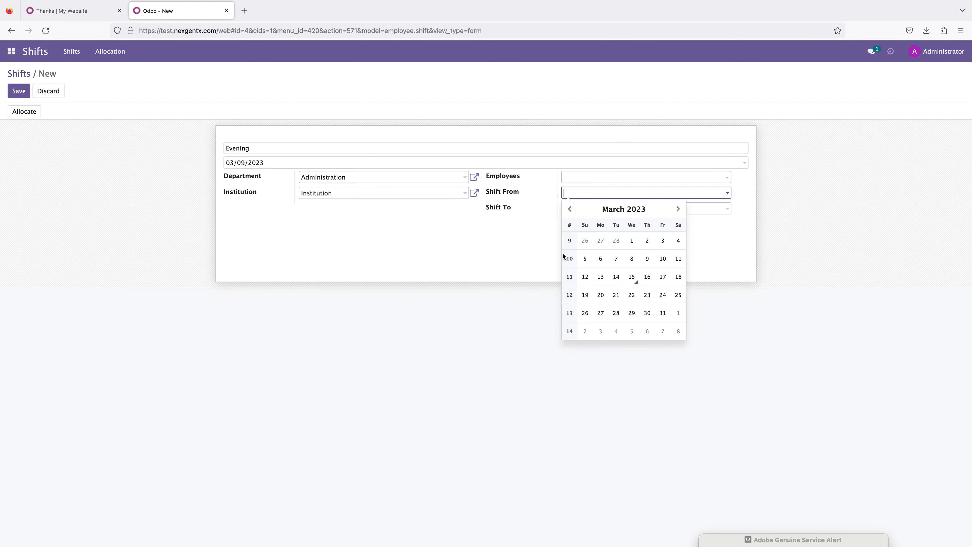
left_click(501, 249)
left_click(18, 91)
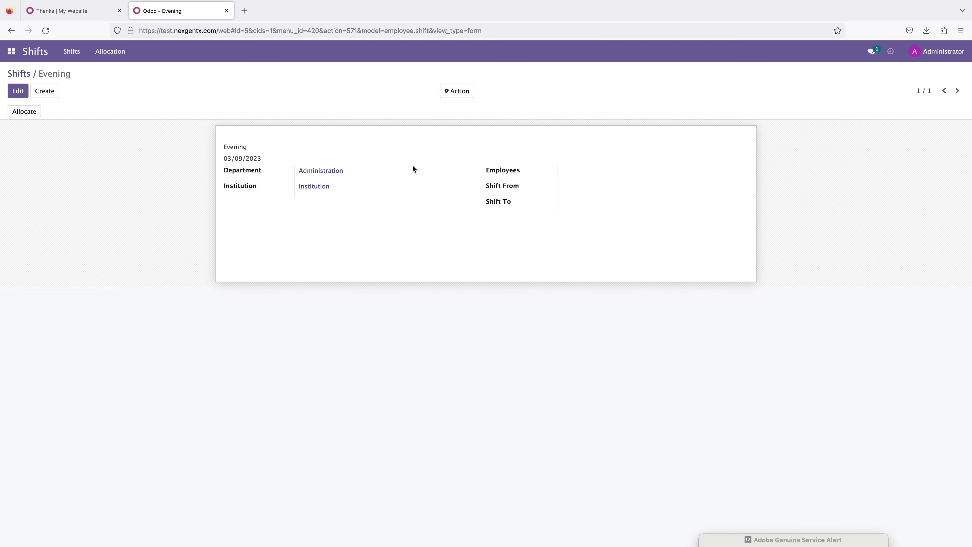
left_click(71, 53)
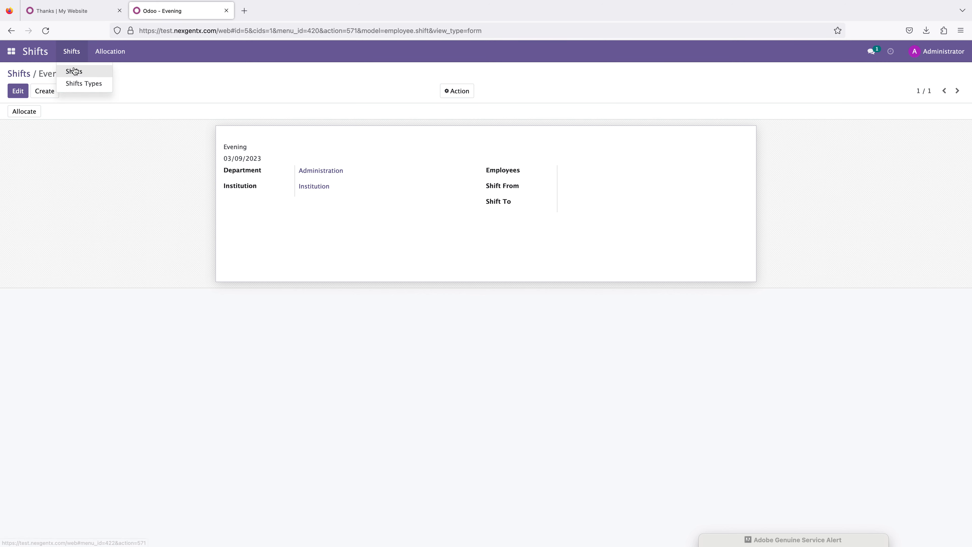
left_click(109, 56)
left_click(71, 53)
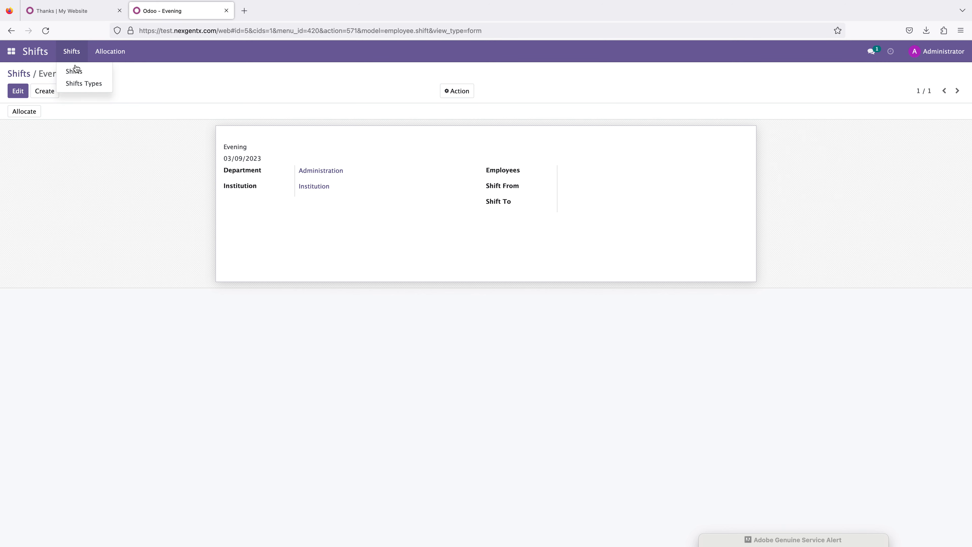
Step: Open the shifts calendar and then the Shift Types list
left_click(76, 70)
left_click(71, 51)
left_click(78, 84)
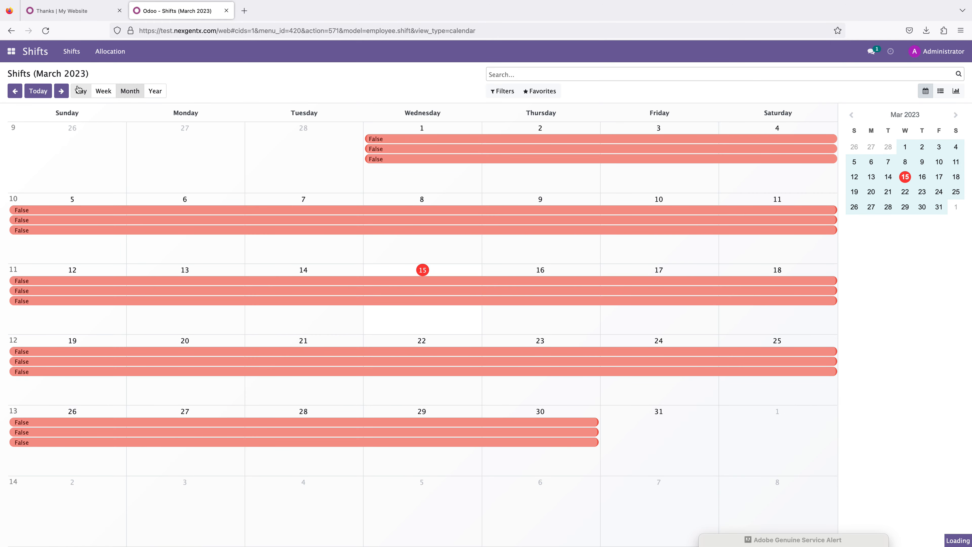
Step: Allocate the Morning shift to the Doctor employee from 03/14/2023 to 03/16/2023
left_click(108, 55)
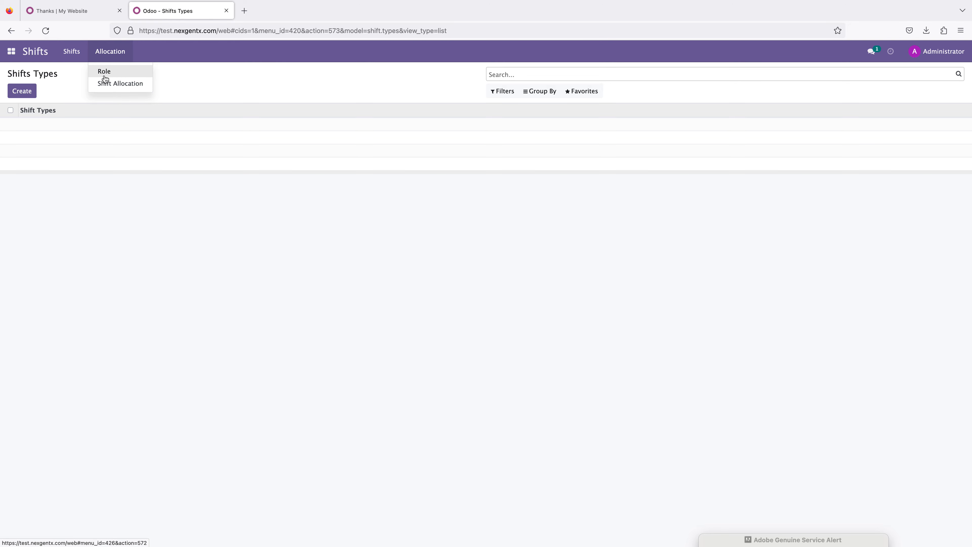
left_click(104, 84)
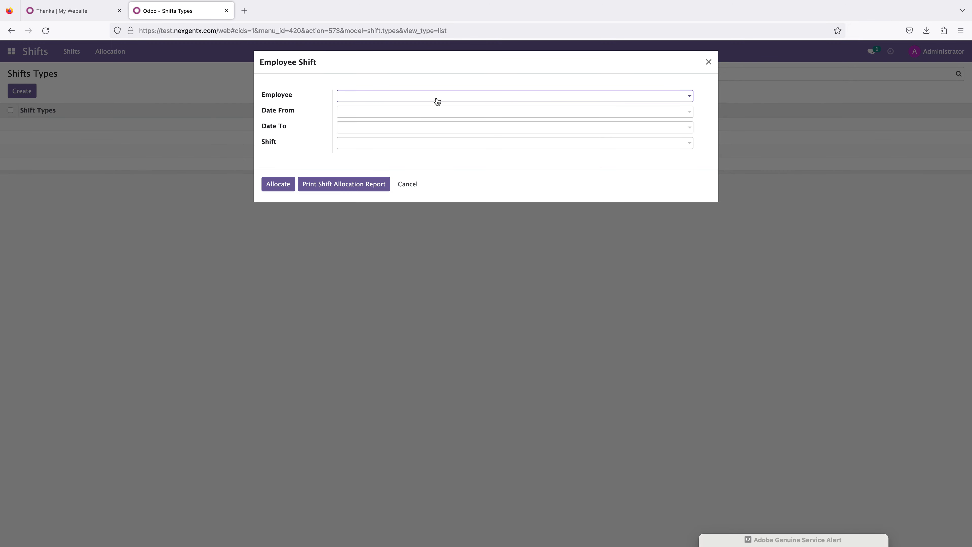
left_click(435, 100)
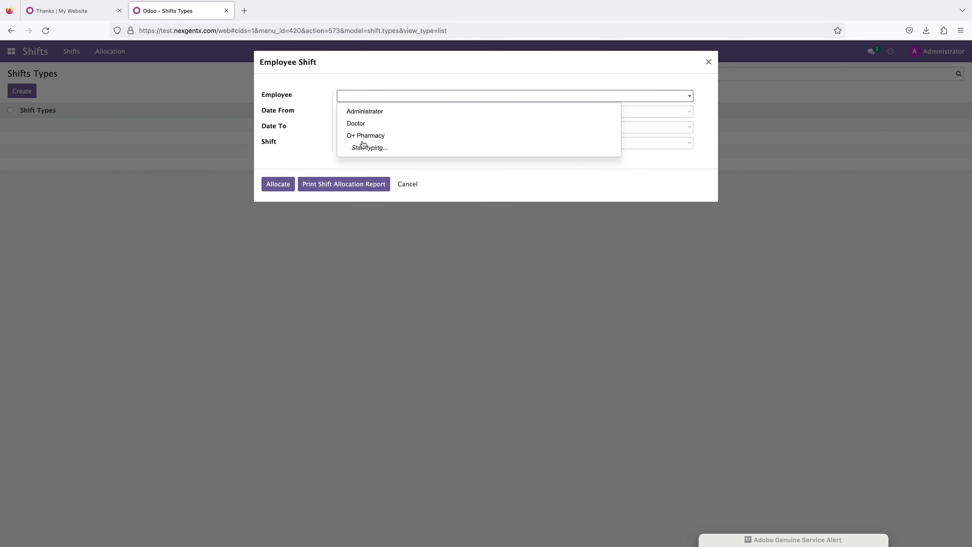
left_click(362, 124)
left_click(352, 111)
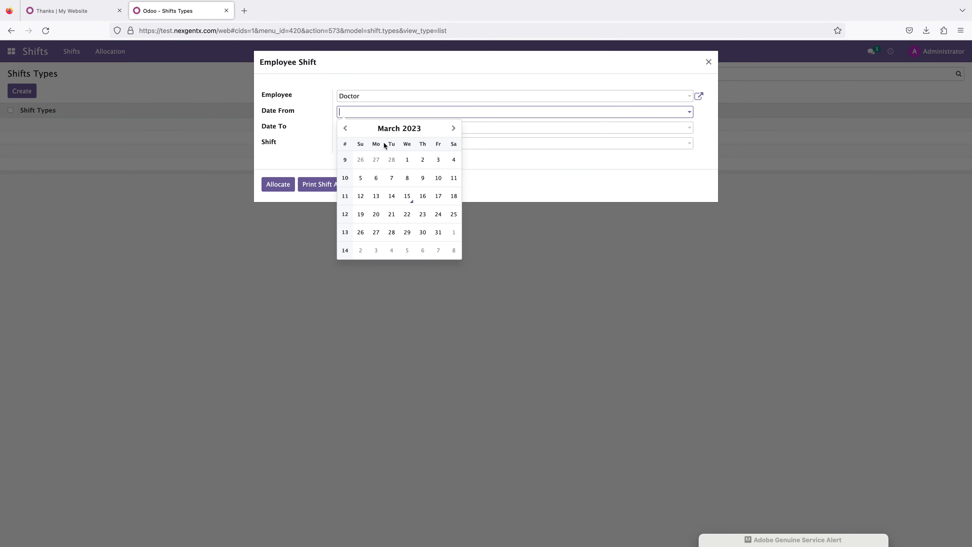
left_click(391, 196)
left_click(385, 129)
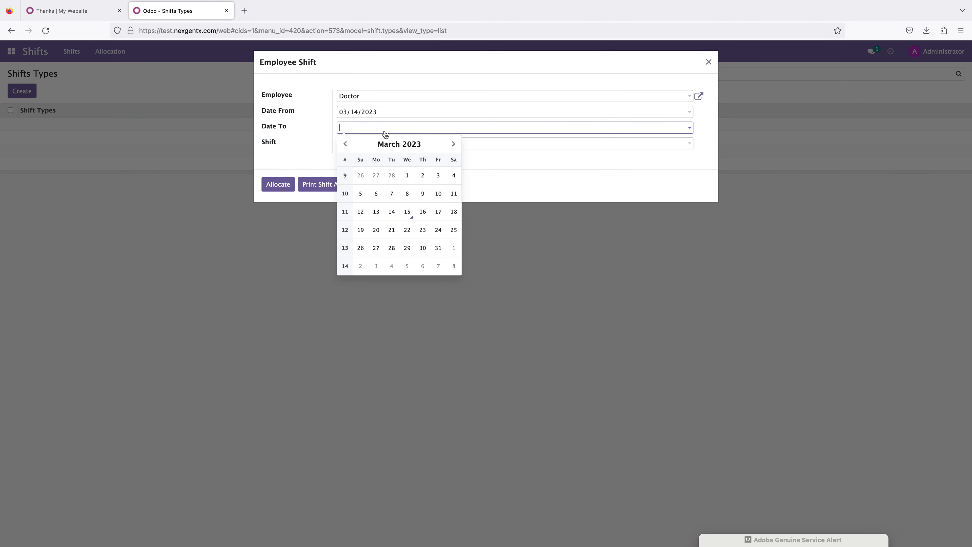
left_click(424, 213)
left_click(376, 144)
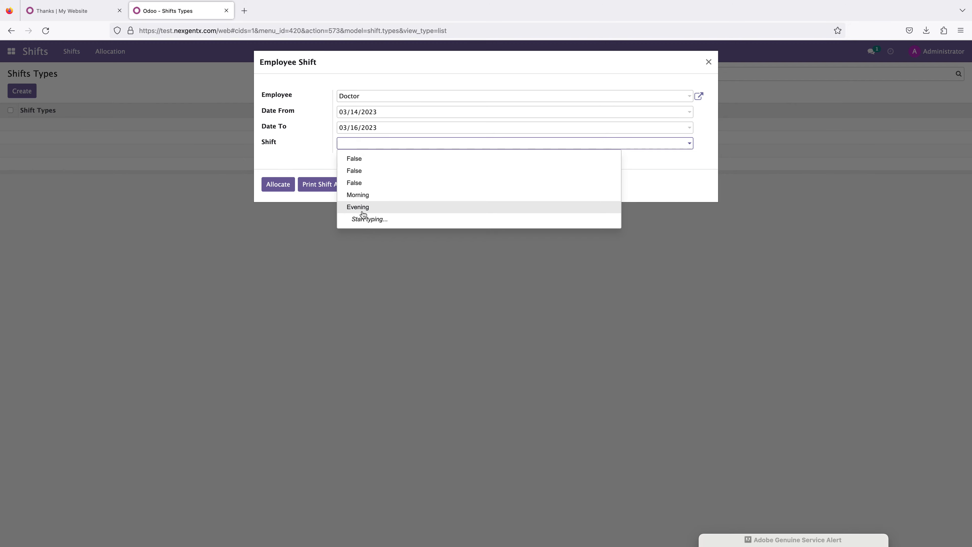
left_click(362, 195)
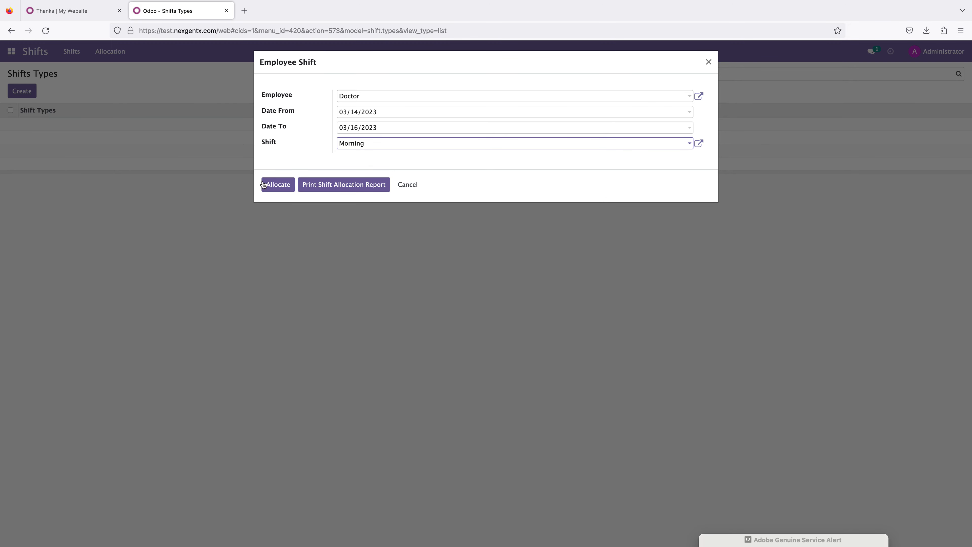
left_click(276, 187)
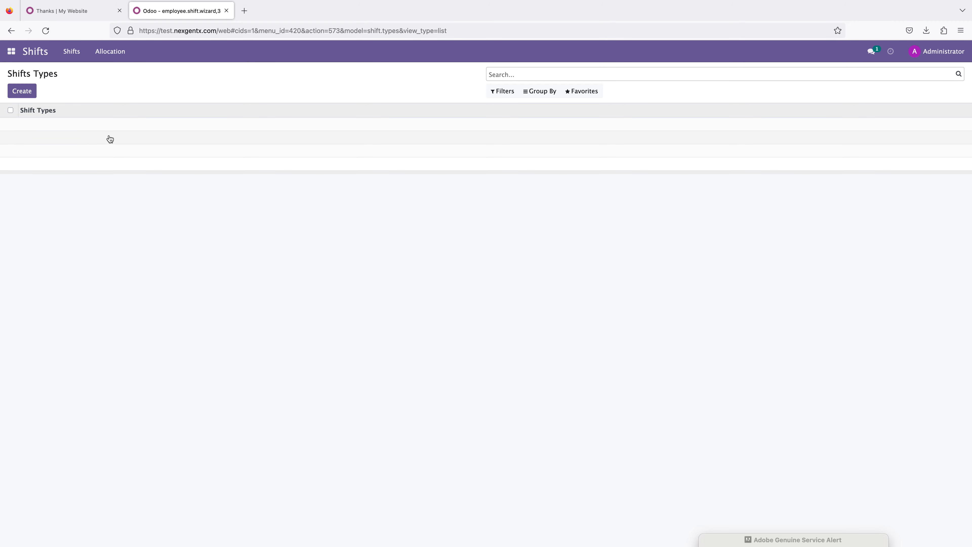
Step: Open the Role list under Allocation
left_click(104, 52)
left_click(109, 75)
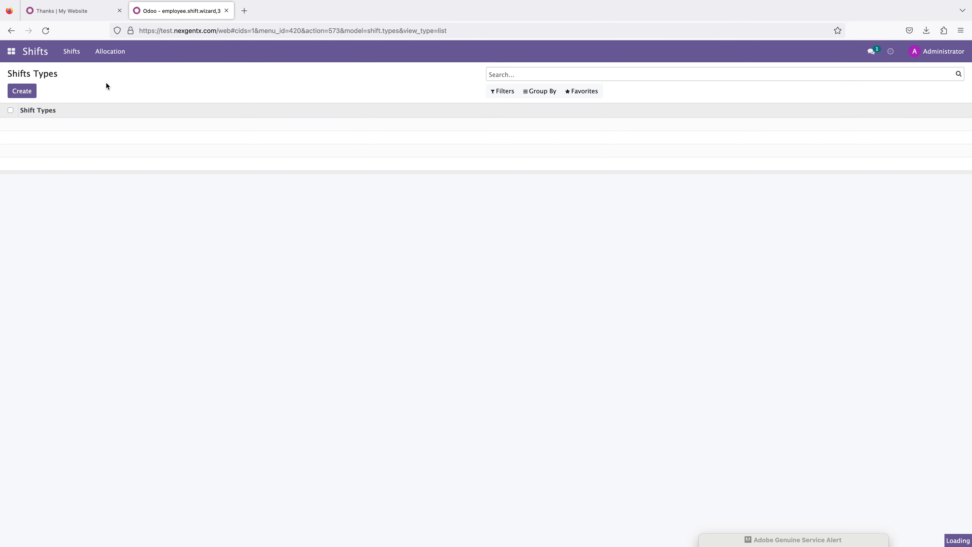
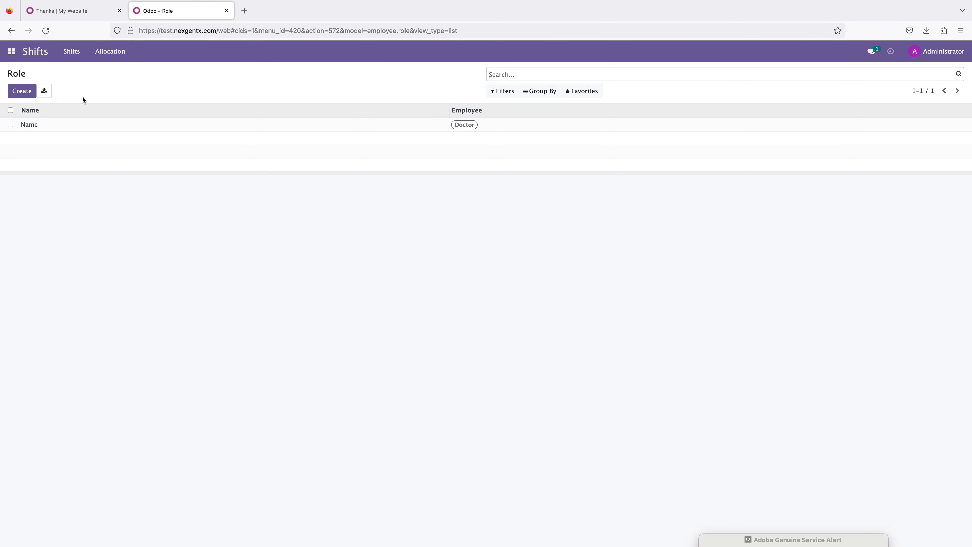
Step: Open the Hospital Surgery app and start a new commission record
left_click(11, 51)
left_click(50, 132)
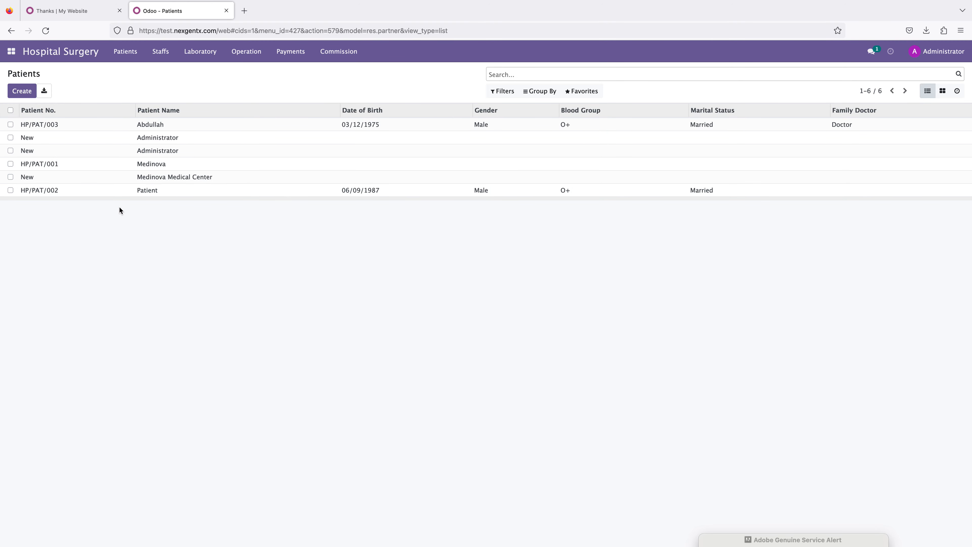
left_click(330, 53)
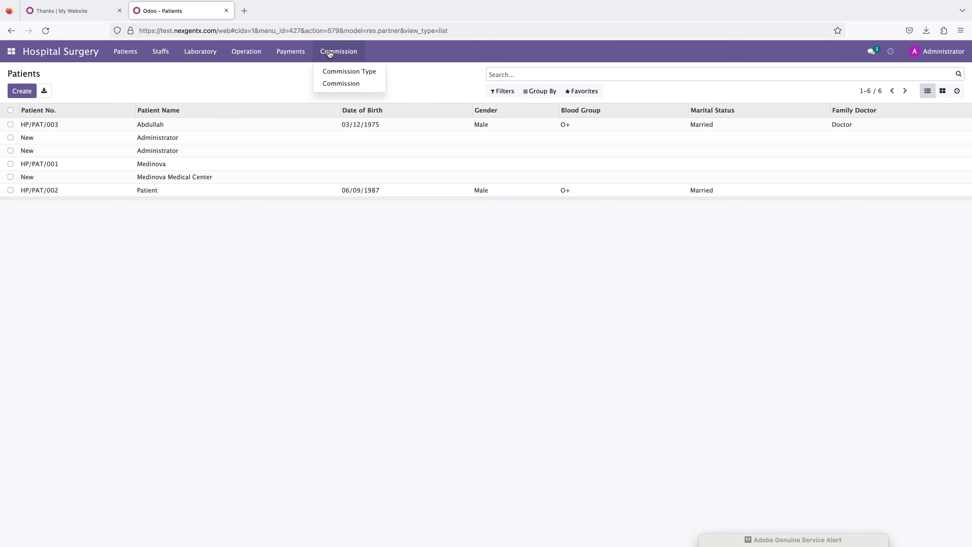
left_click(341, 82)
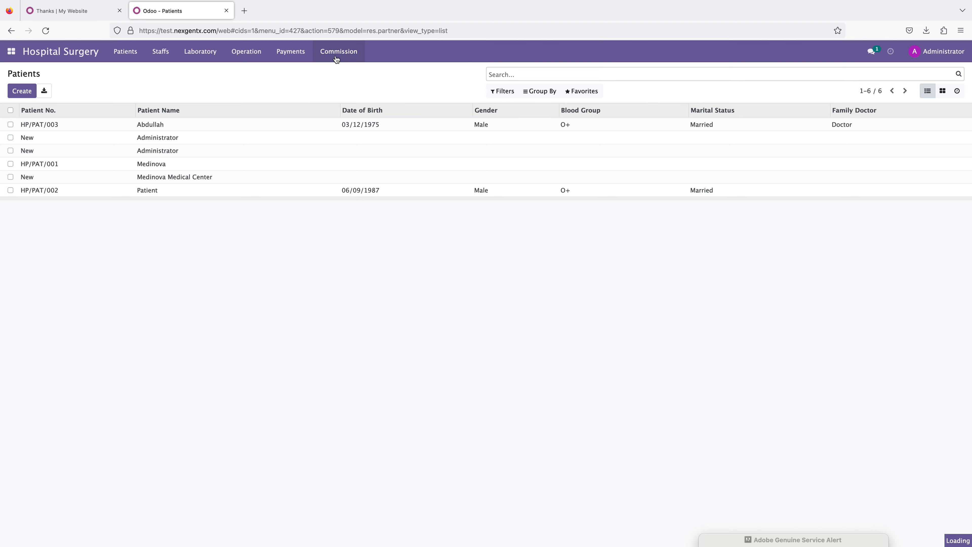
left_click(26, 95)
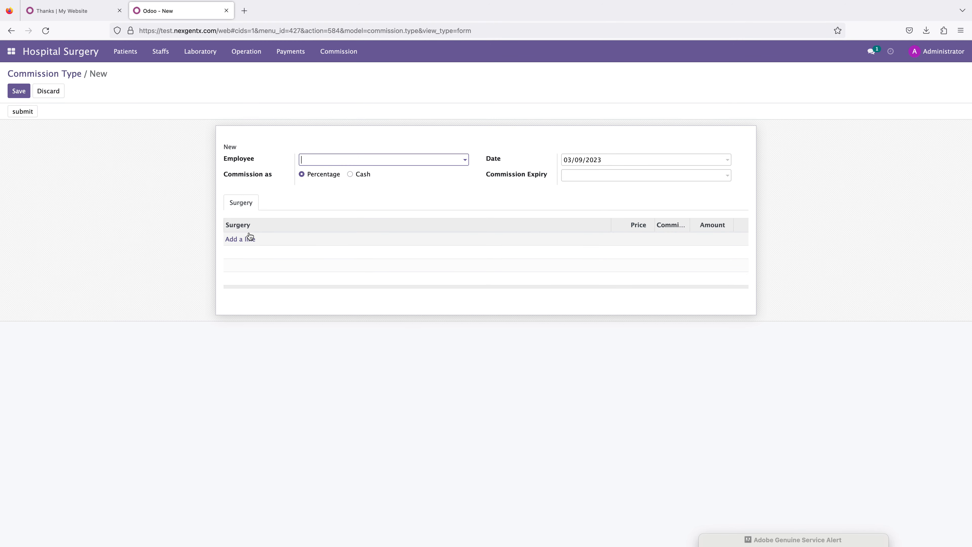
Step: Browse the employee and surgery choices on the new commission form without filling them in
left_click(332, 162)
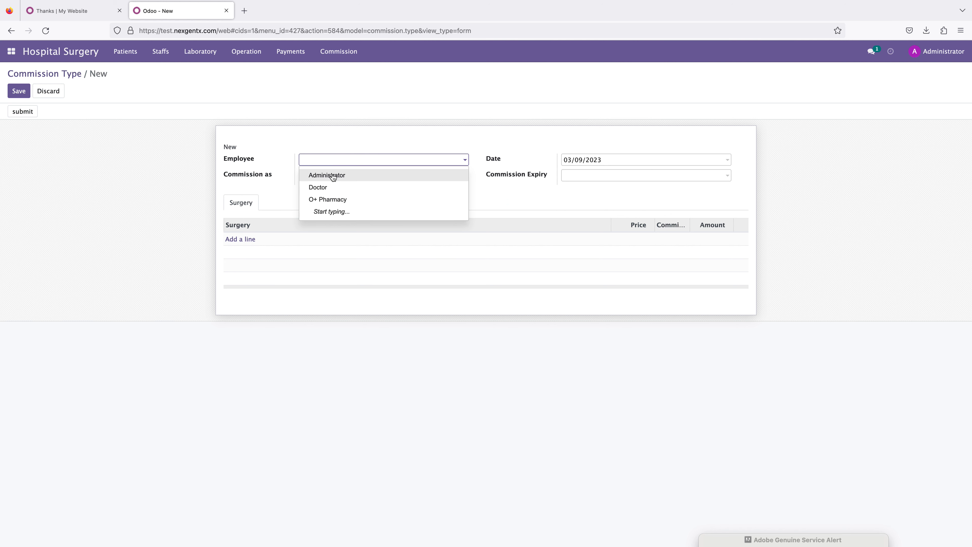
left_click(199, 185)
left_click(245, 239)
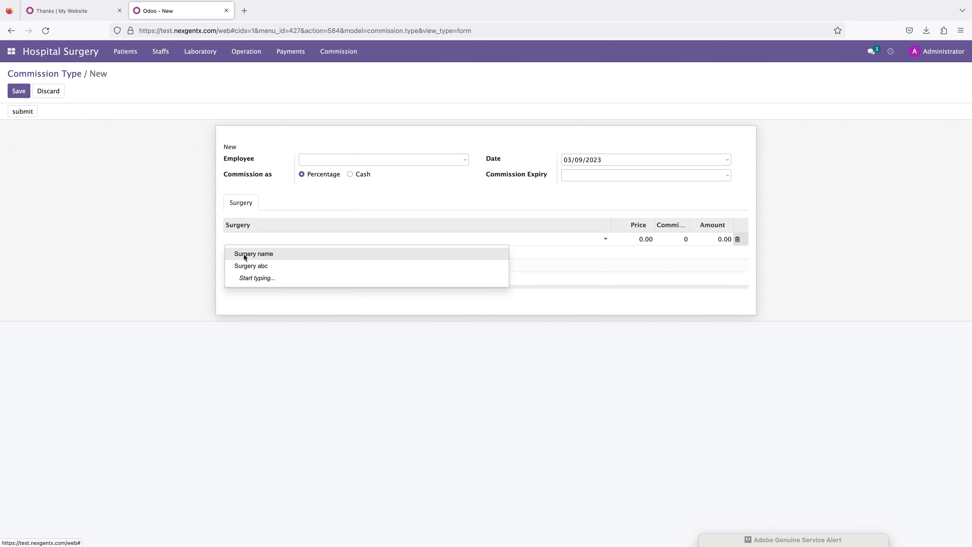
left_click(186, 263)
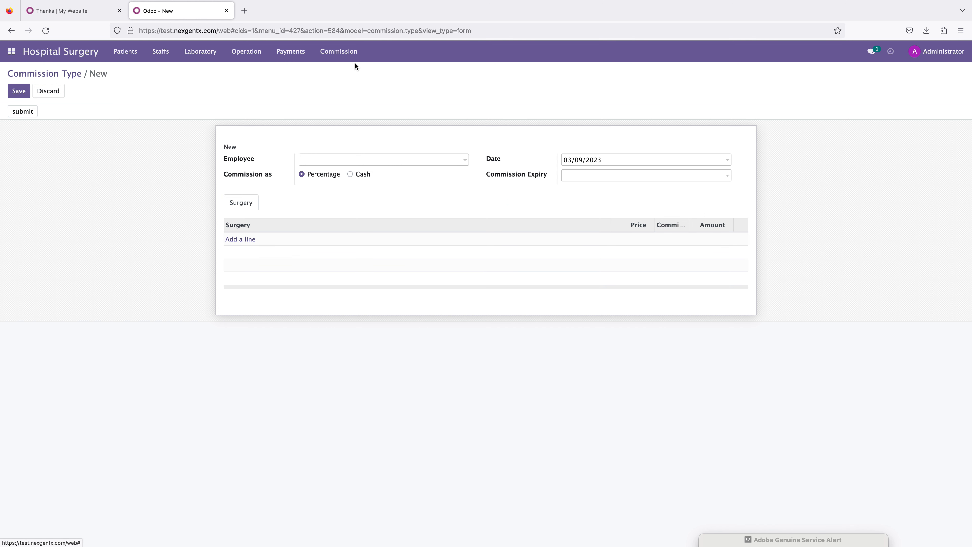
left_click(330, 51)
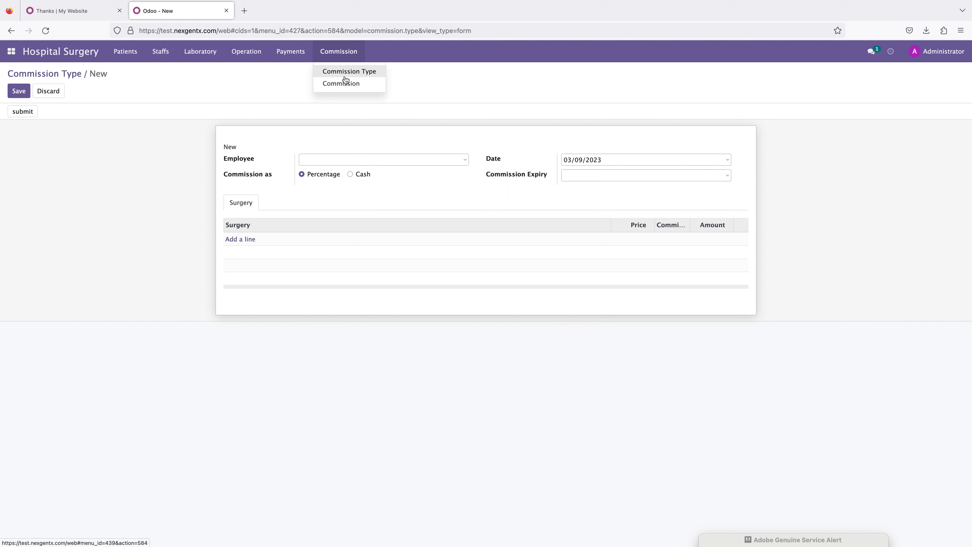
mouse_move(226, 56)
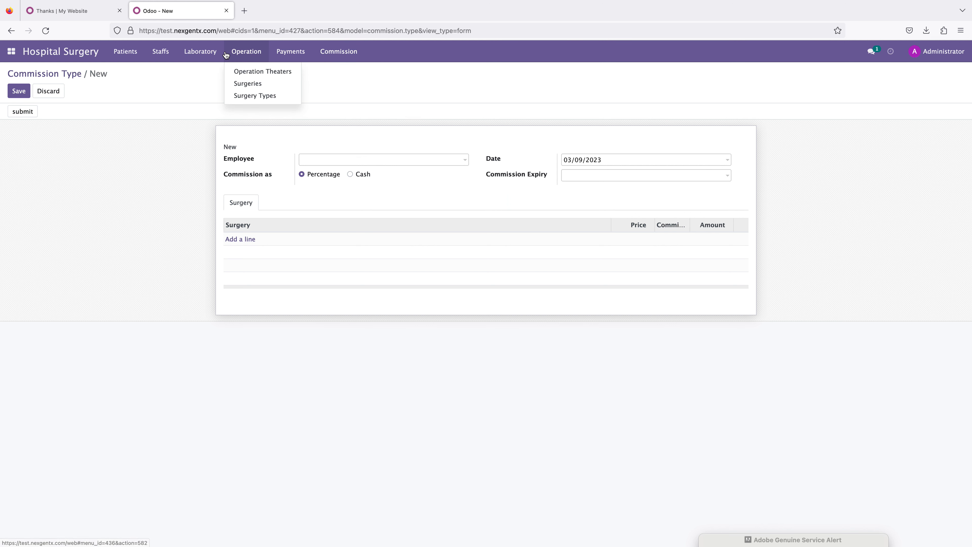
left_click(199, 56)
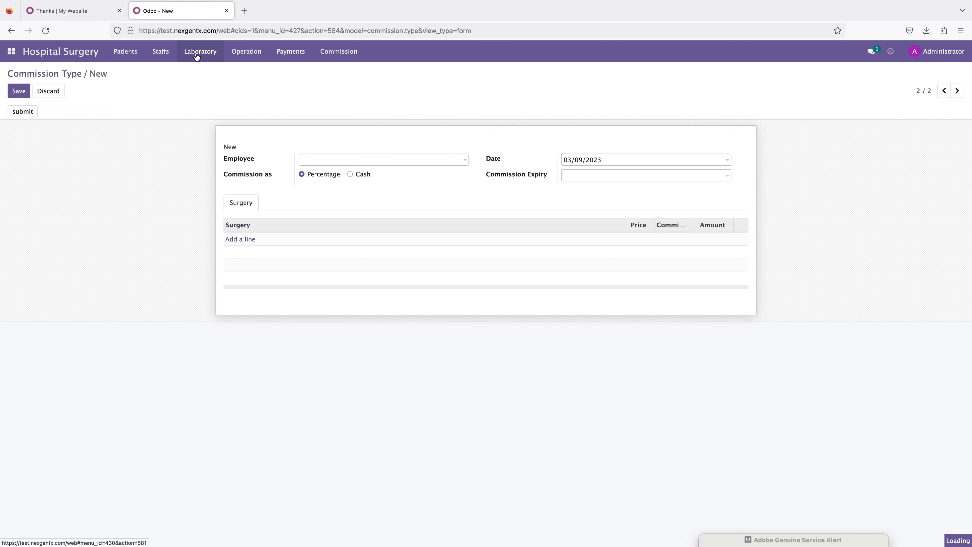
left_click(157, 55)
left_click(121, 52)
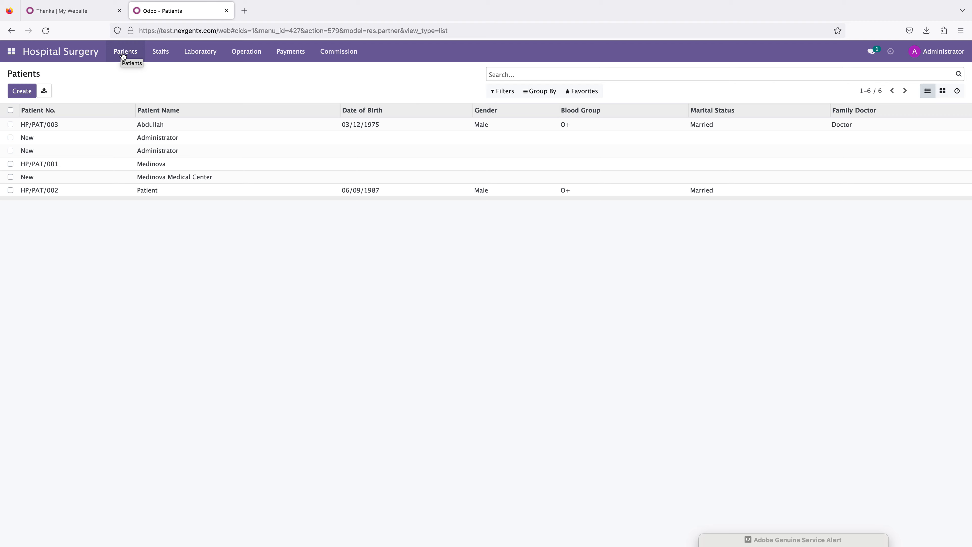
left_click(25, 93)
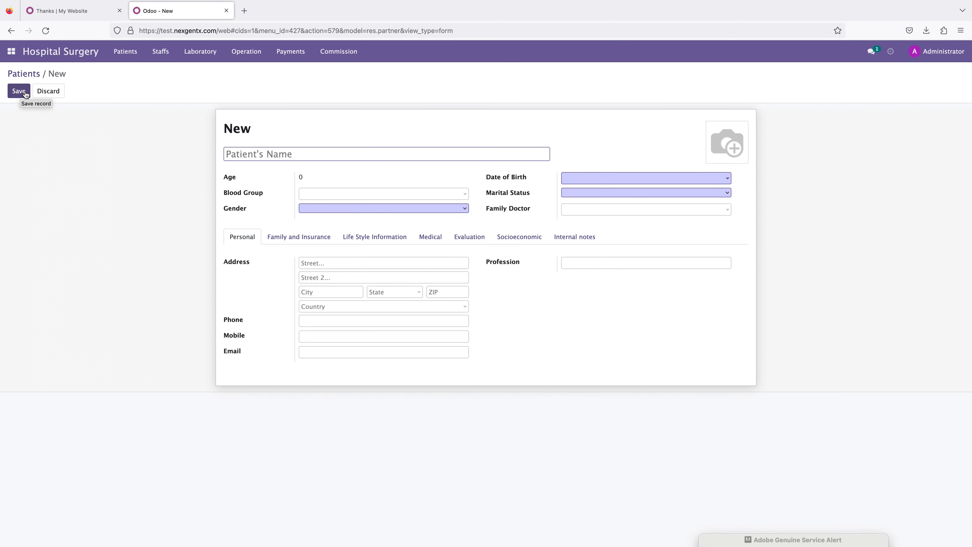
left_click(301, 152)
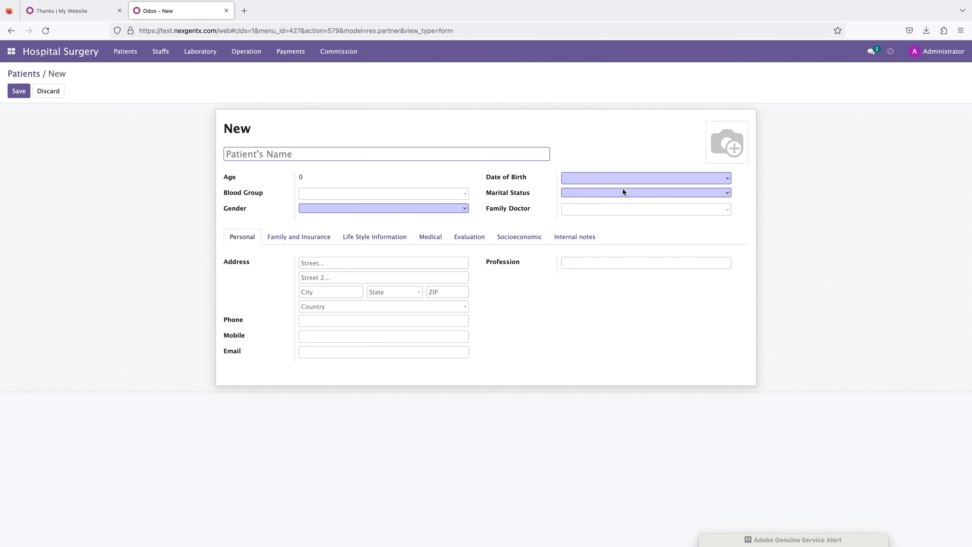
left_click(32, 74)
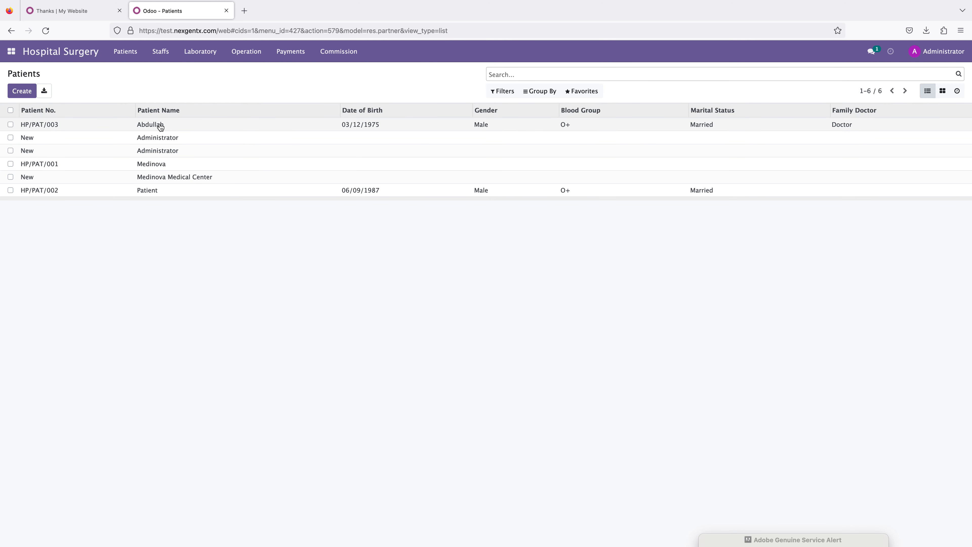
Step: Open lab test LT/001 from the Laboratory list for editing and set its date to 03/15/2023
left_click(153, 53)
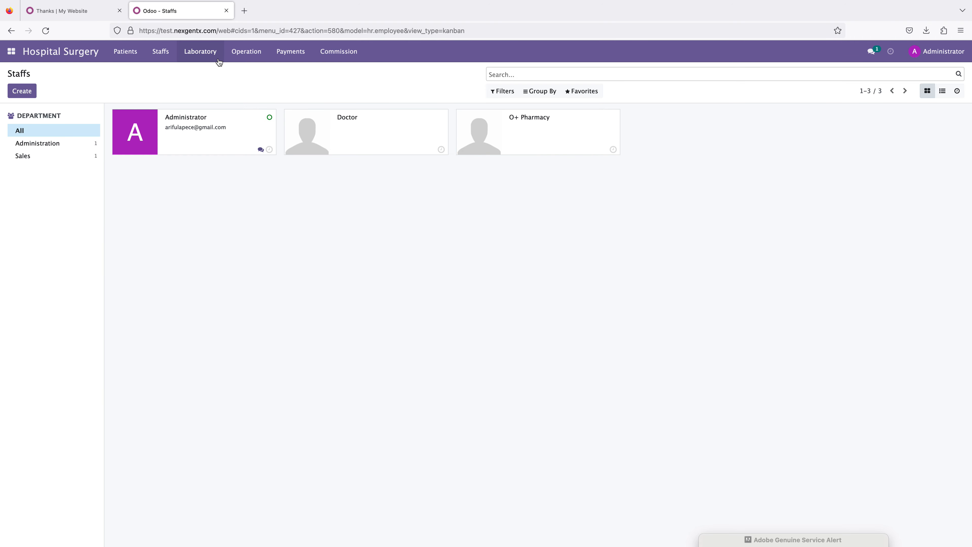
left_click(199, 53)
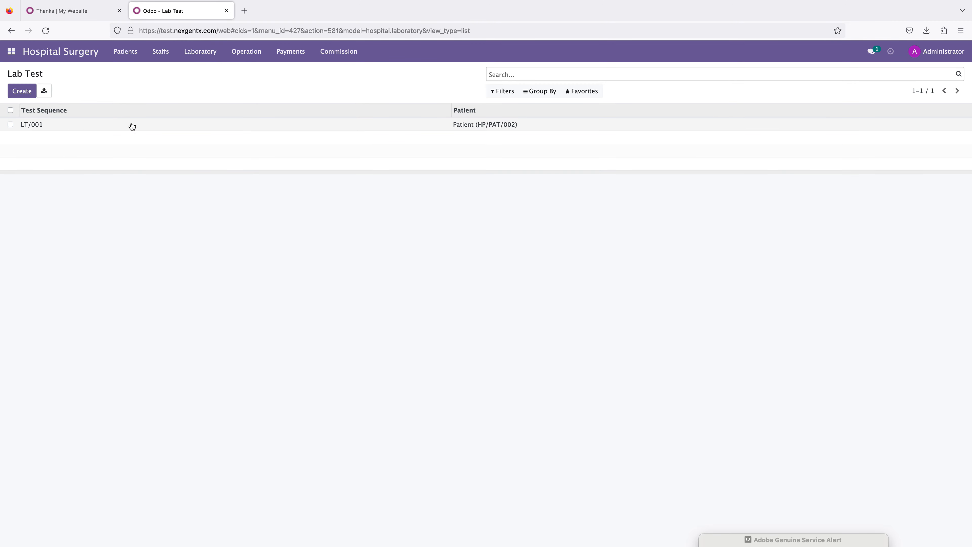
left_click(45, 124)
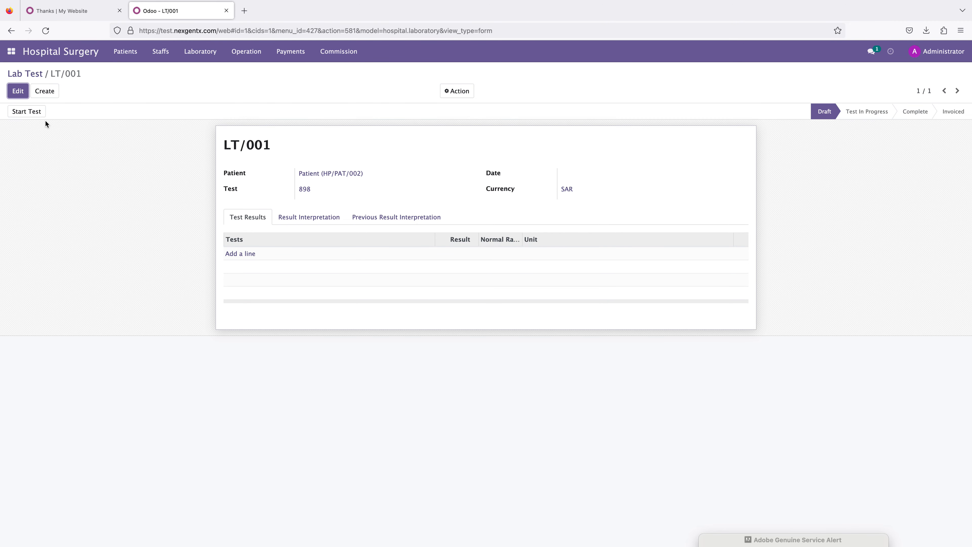
left_click(18, 92)
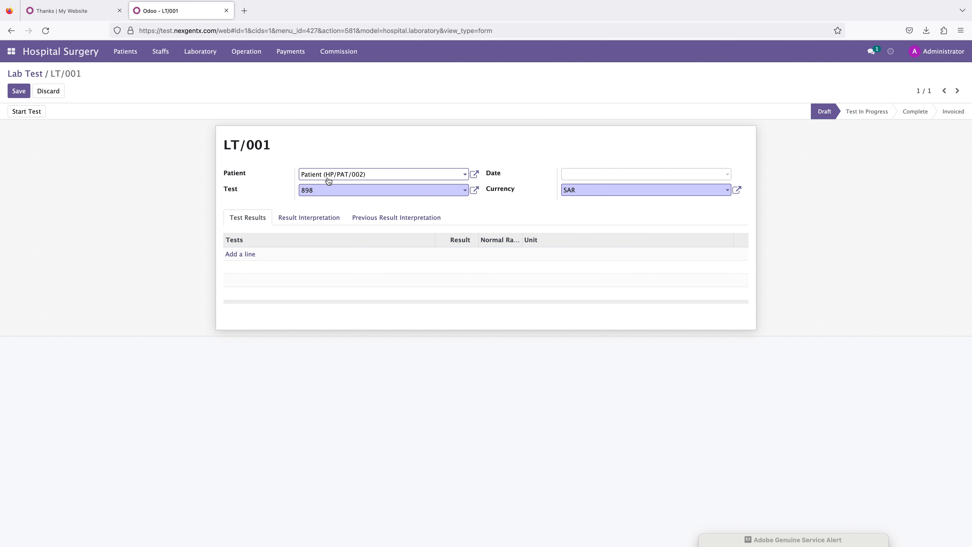
left_click(315, 190)
left_click(315, 206)
left_click(325, 189)
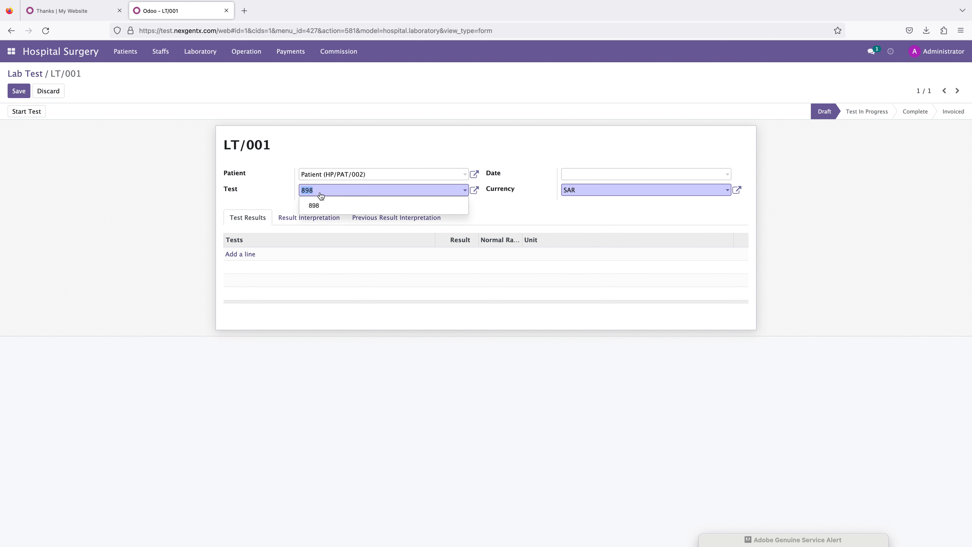
left_click(283, 194)
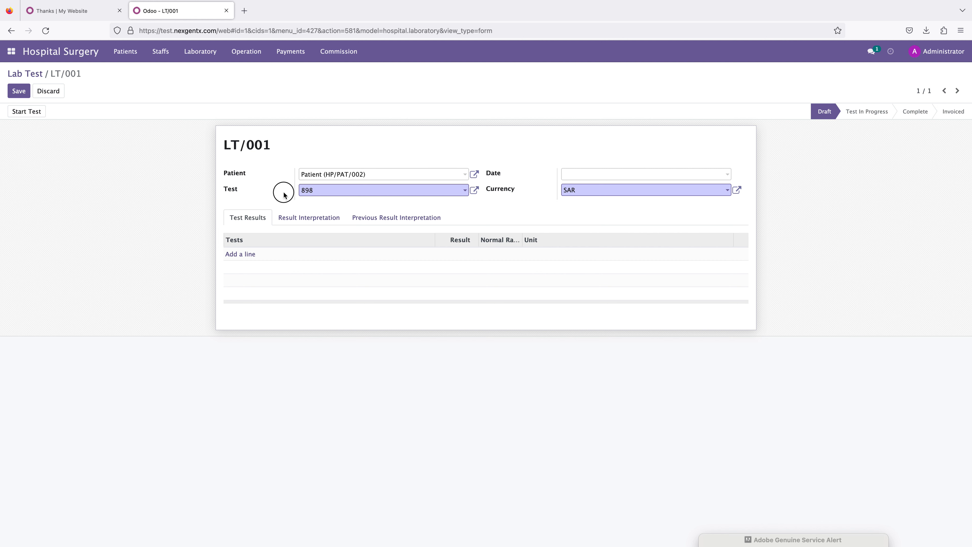
left_click(596, 174)
left_click(631, 258)
Step: Add a test result line by creating a new test named blood of type 898 priced at 40
left_click(235, 254)
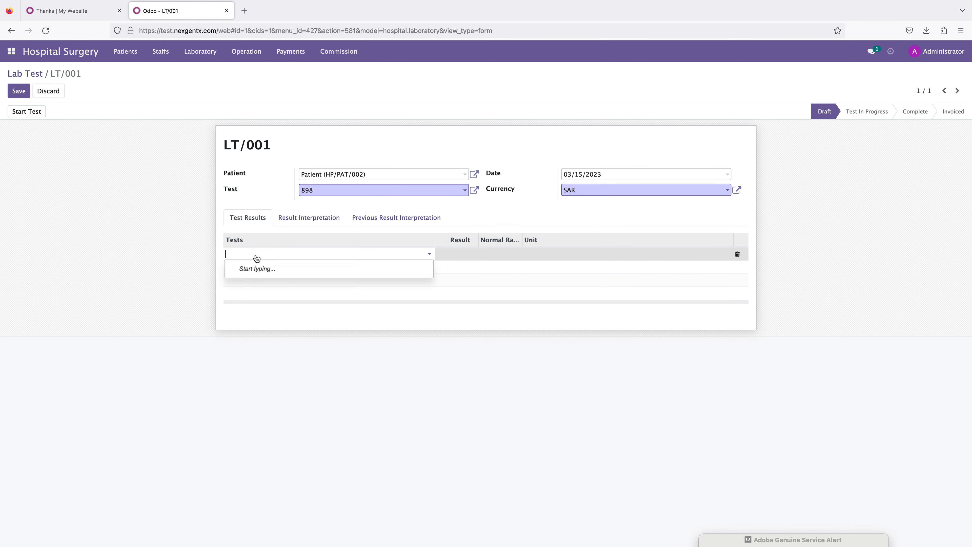
type("test")
left_click(263, 267)
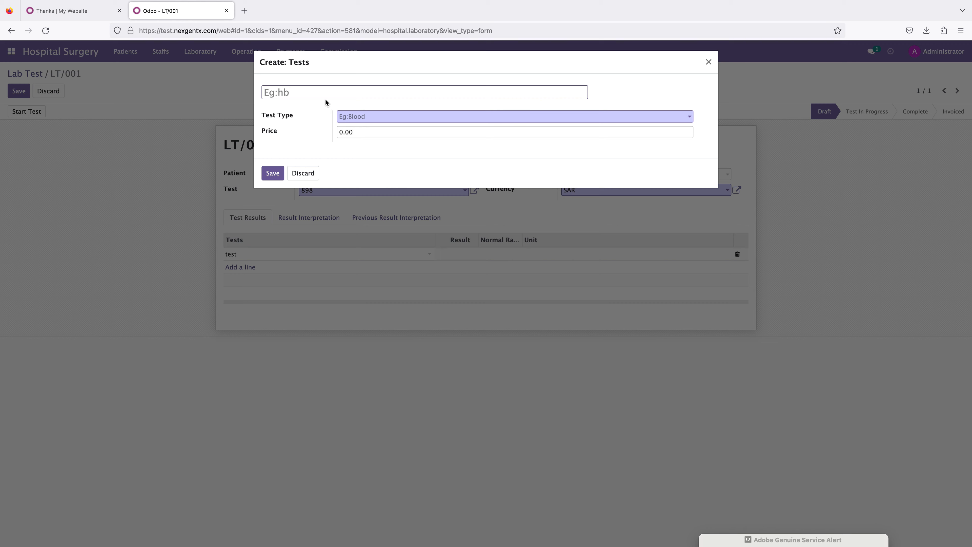
left_click(353, 115)
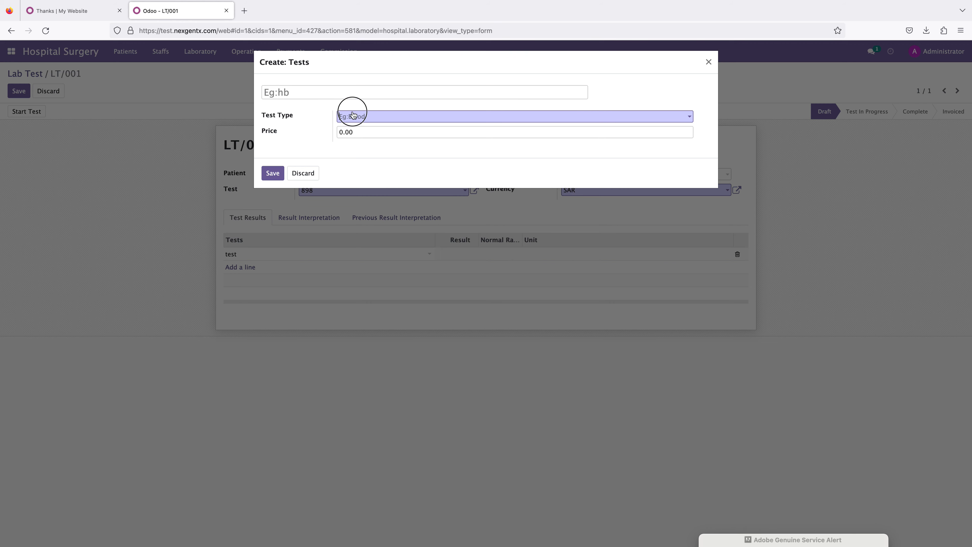
left_click(363, 132)
left_click(353, 132)
type("40")
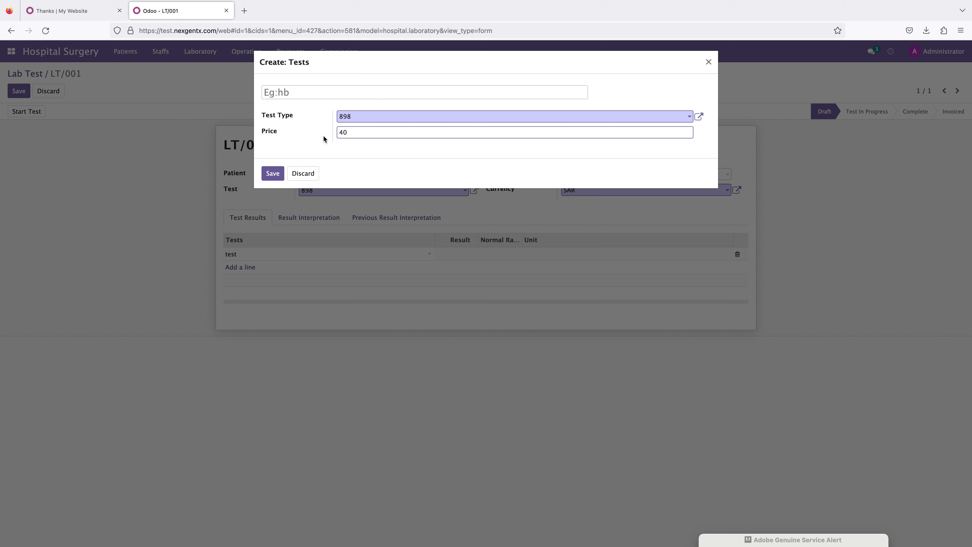
left_click(347, 157)
left_click(284, 91)
type("blood")
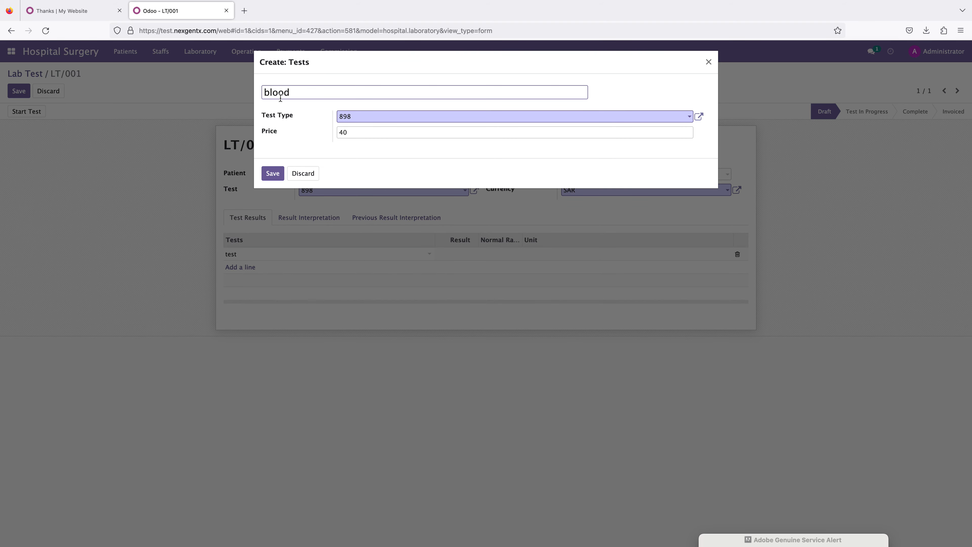
left_click(270, 174)
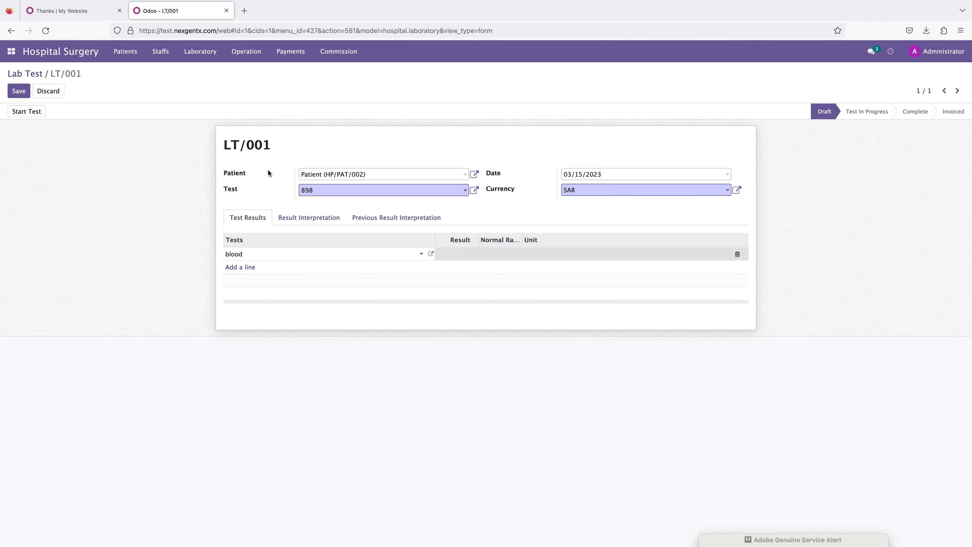
Step: Save the lab test and start the test
left_click(451, 253)
left_click(14, 95)
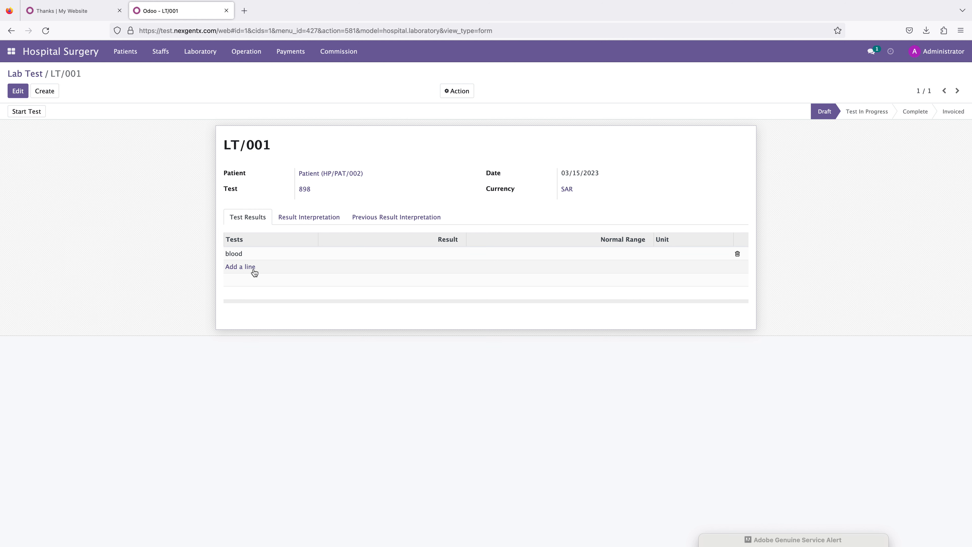
left_click(23, 111)
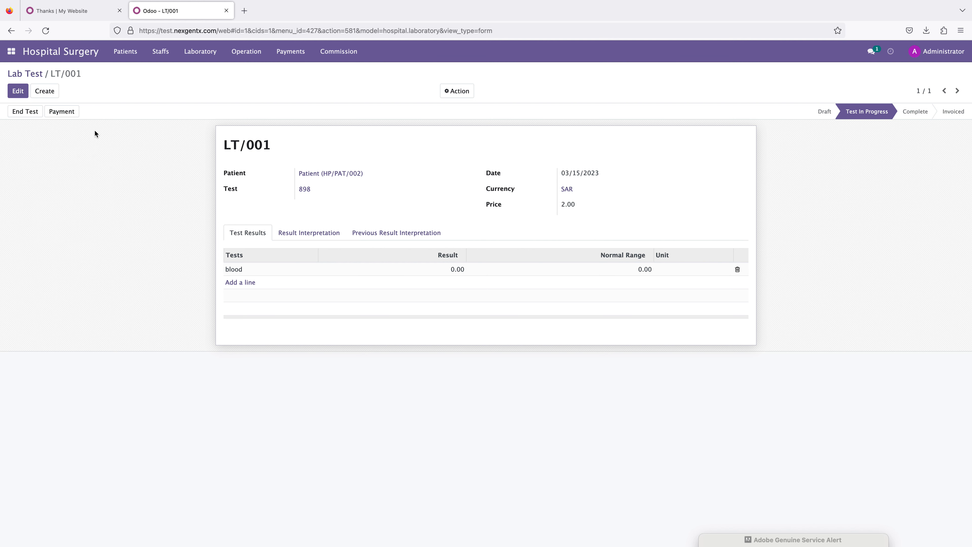
Step: Create the payment invoice for the lab test and confirm it
left_click(61, 112)
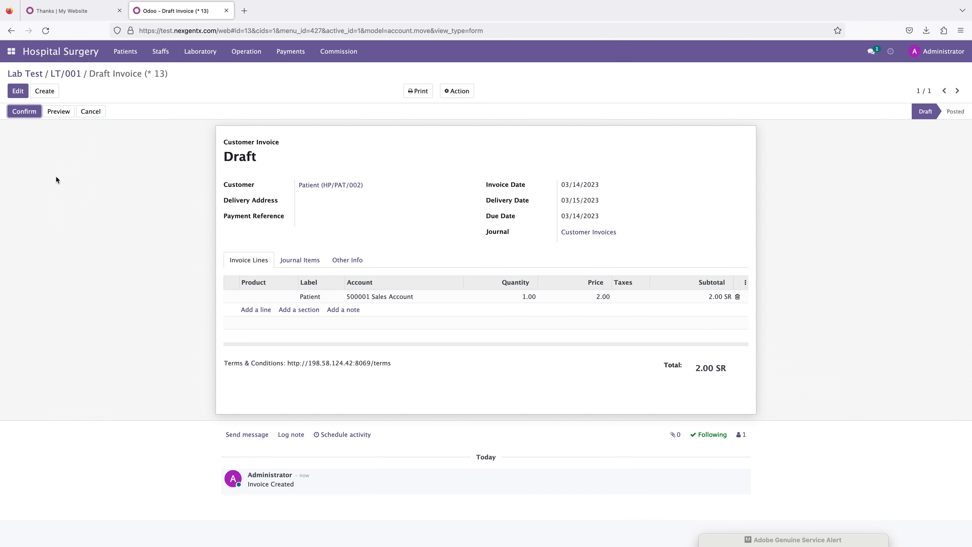
left_click(24, 111)
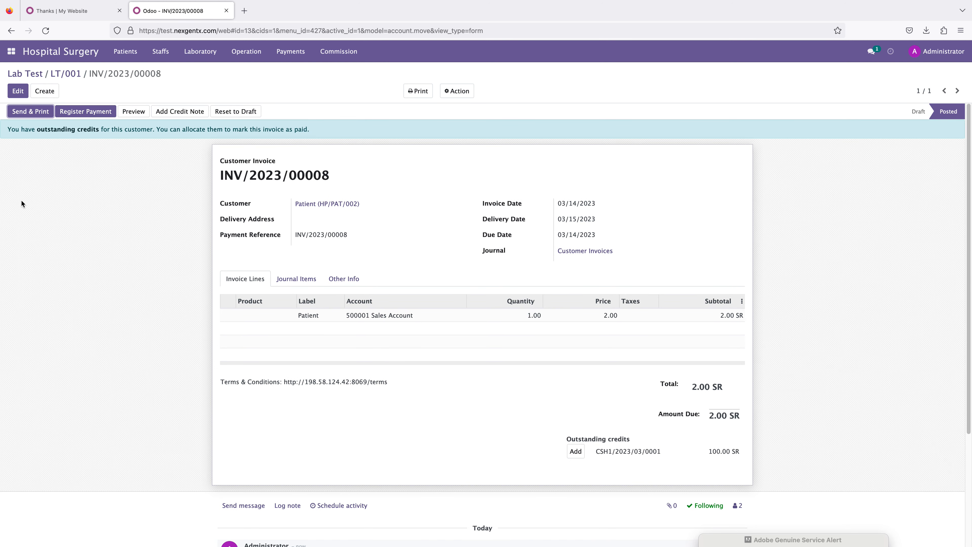
Step: Preview the invoice in the customer portal, review its lines, and return to edit mode
left_click(132, 111)
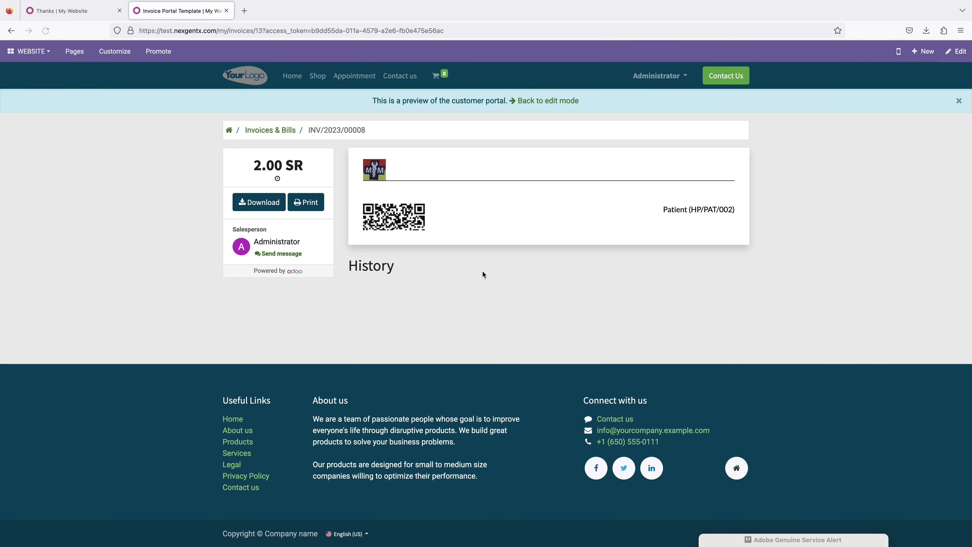
scroll(466, 253, "down", 3)
scroll(460, 244, "down", 3)
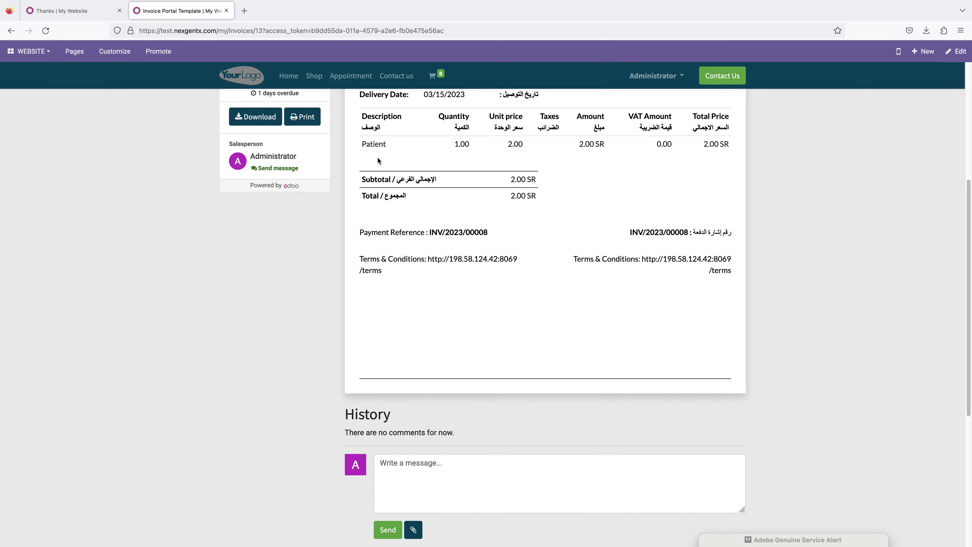
left_click_drag(362, 145, 712, 152)
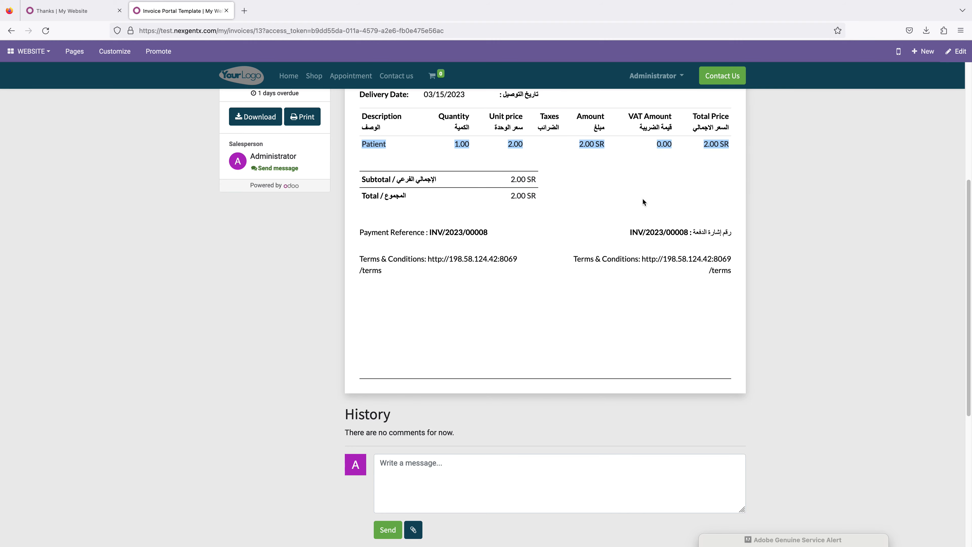
scroll(487, 311, "down", 3)
scroll(486, 311, "up", 8)
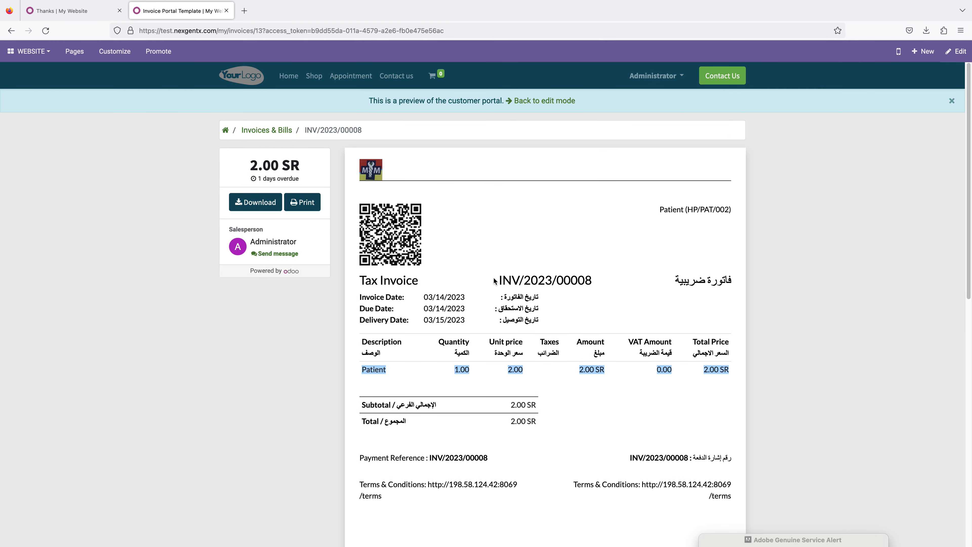
left_click(563, 101)
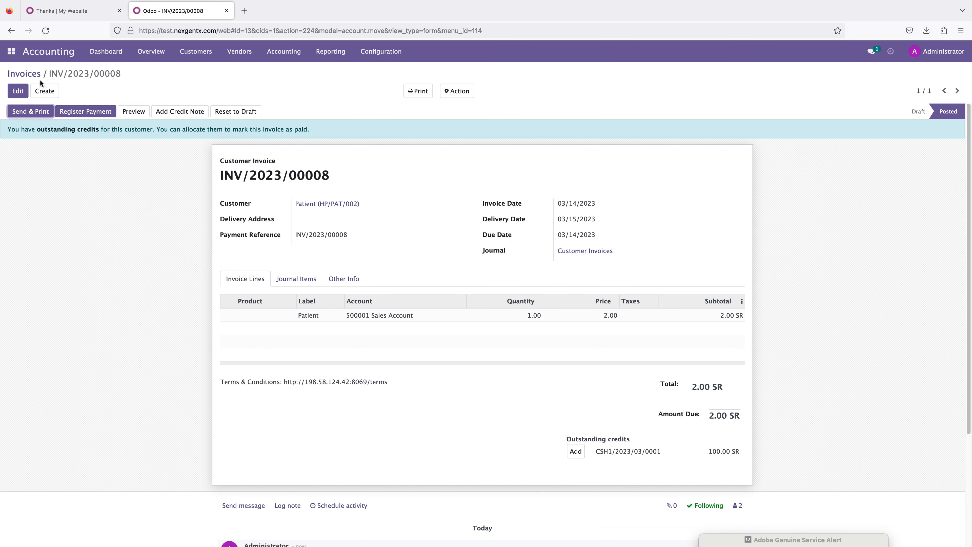
Step: Switch to Hospital Surgery, open lab test LT/001 from the laboratory list and end the test
left_click(11, 51)
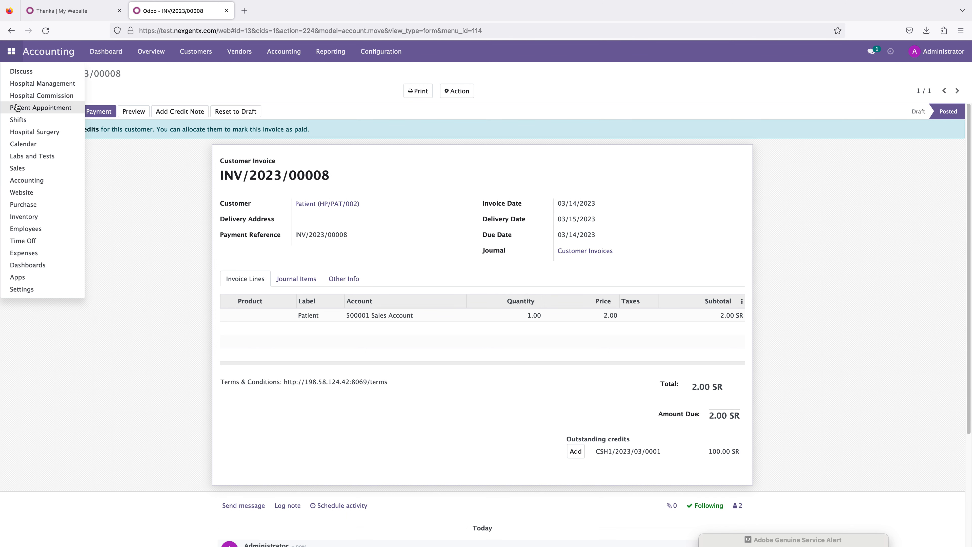
left_click(39, 132)
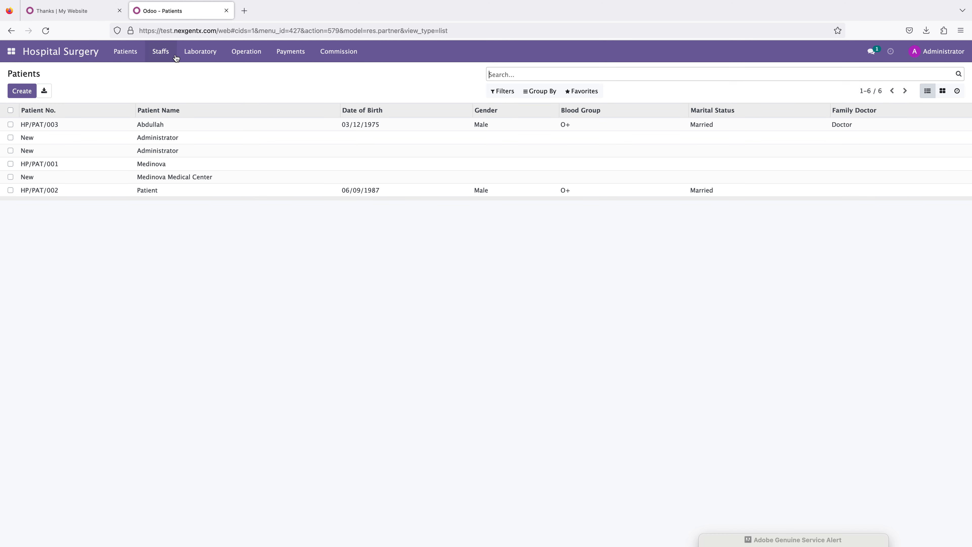
left_click(200, 52)
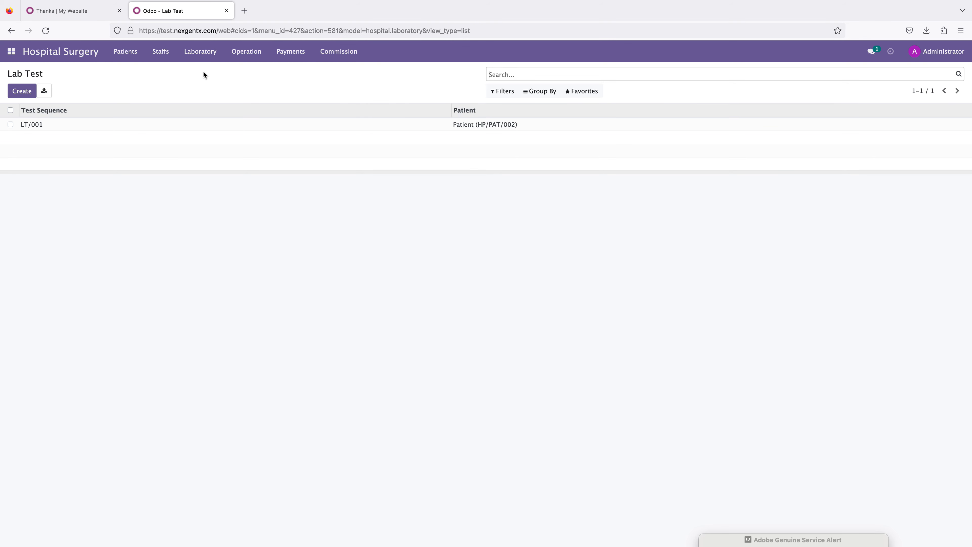
left_click(40, 125)
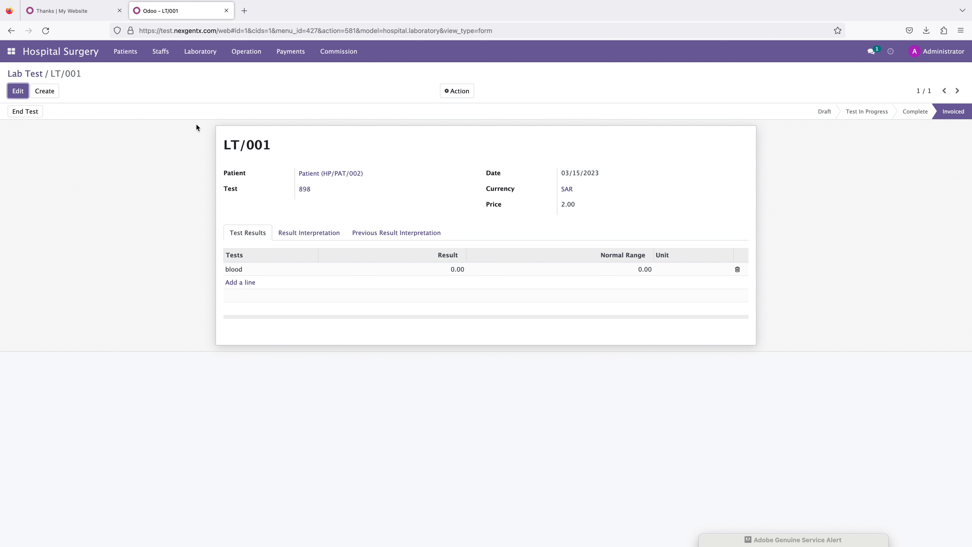
left_click(34, 112)
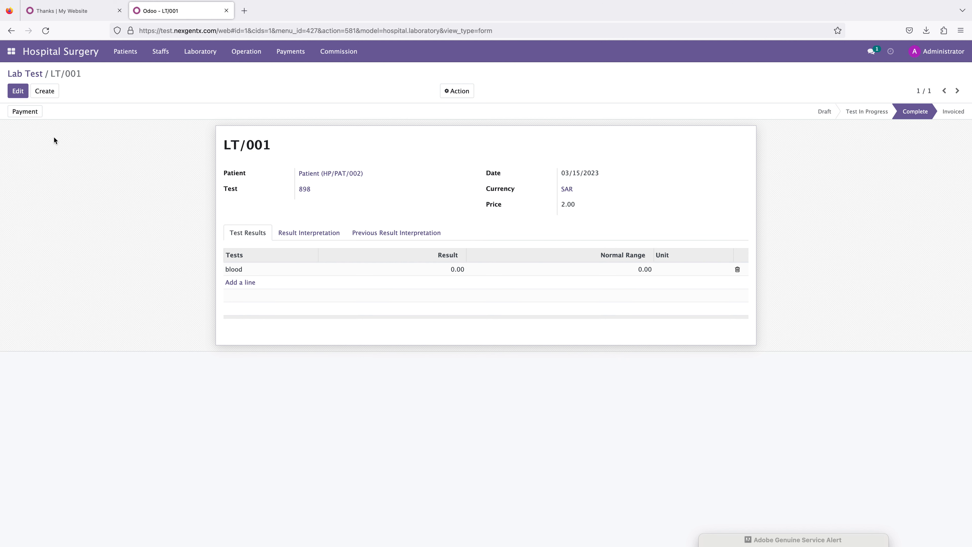
Step: Examine the existing operation theater record and its name and block fields in edit mode
left_click(134, 52)
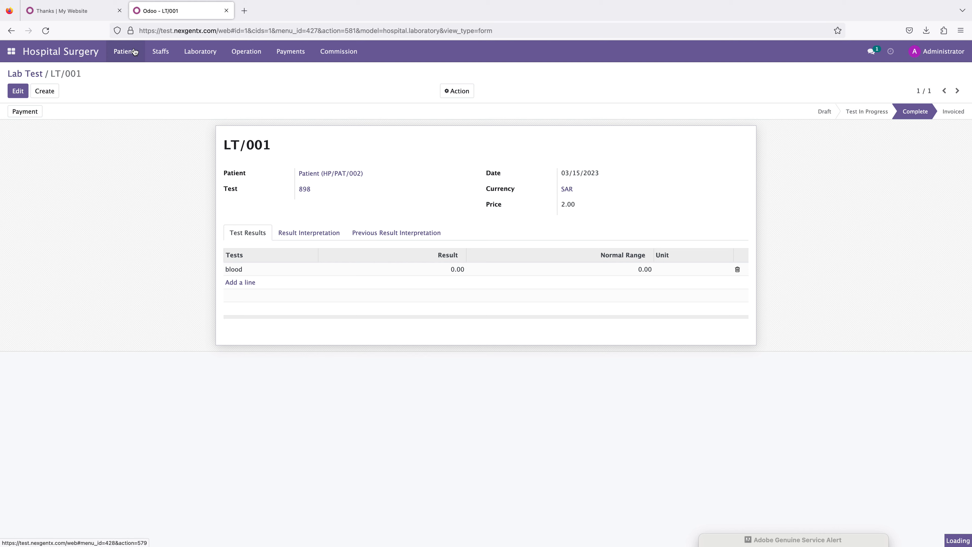
left_click(154, 54)
left_click(254, 56)
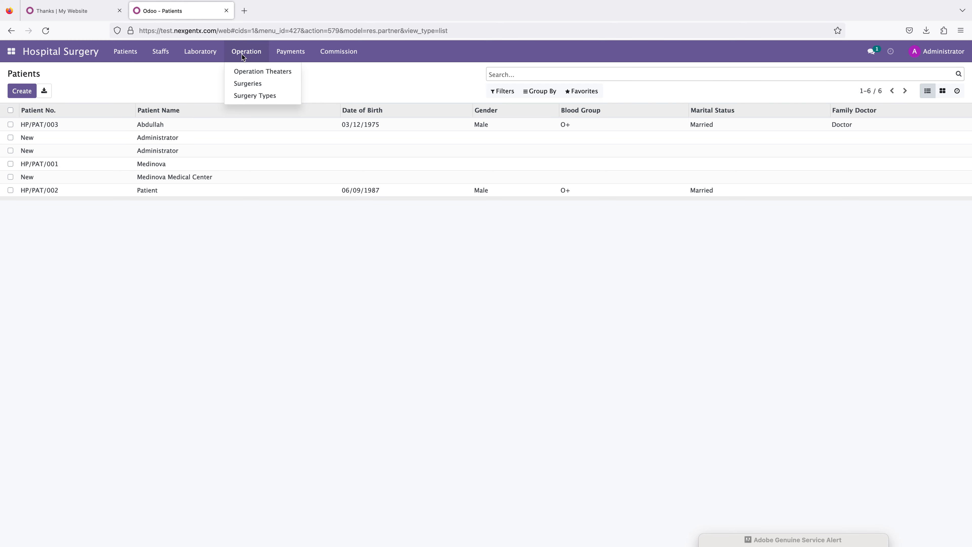
left_click(258, 71)
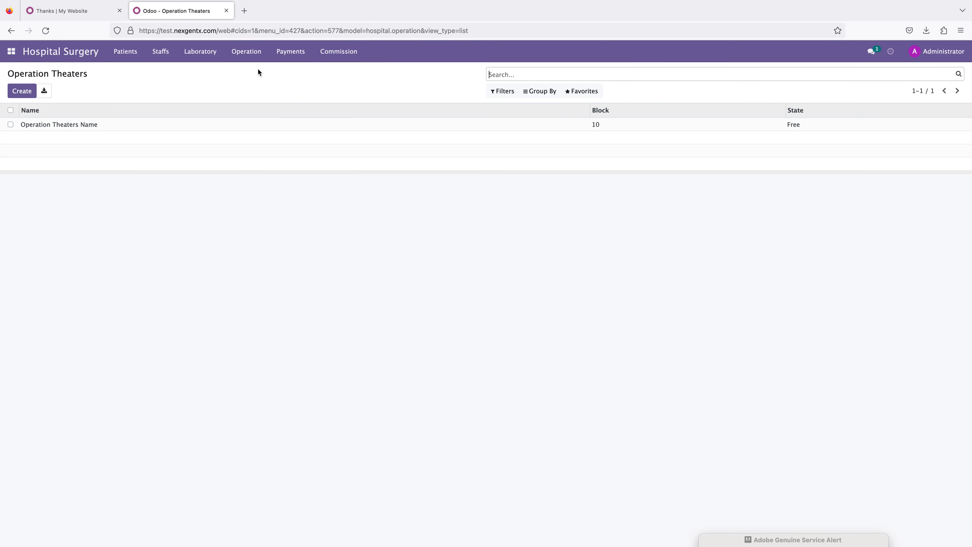
left_click(46, 125)
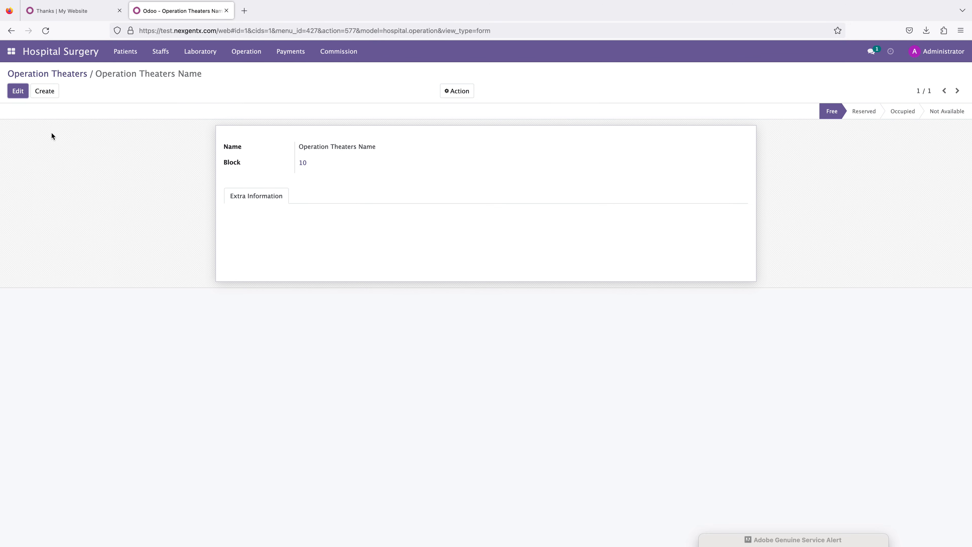
left_click(12, 94)
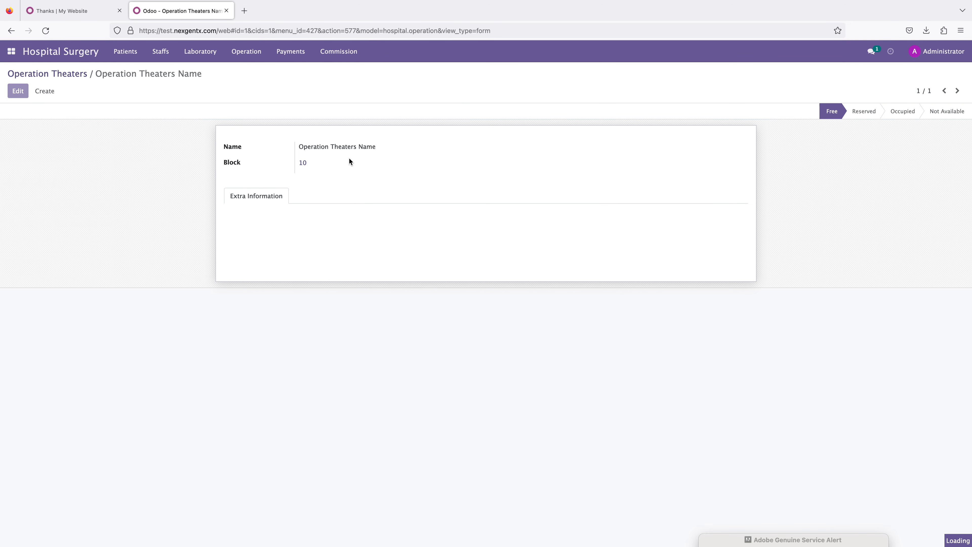
left_click_drag(380, 148, 301, 148)
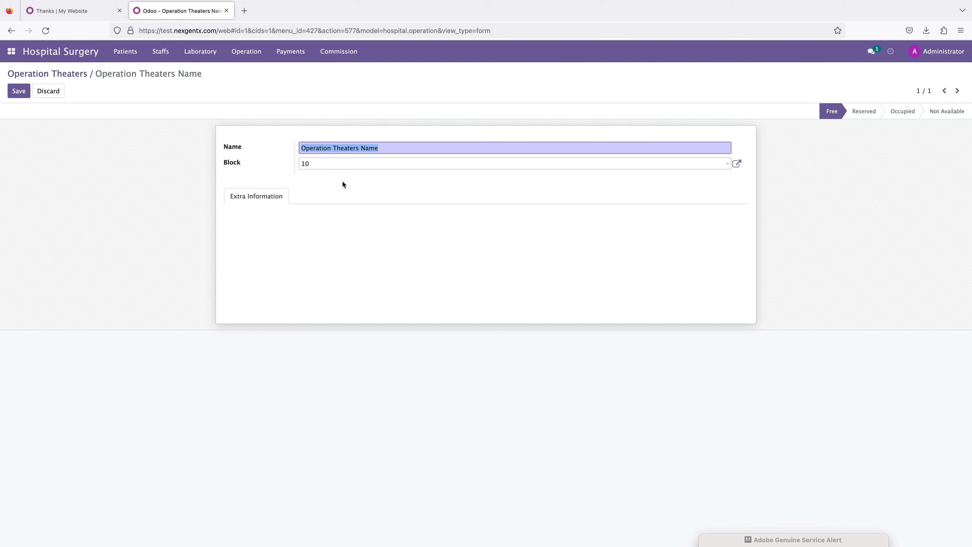
left_click(382, 149)
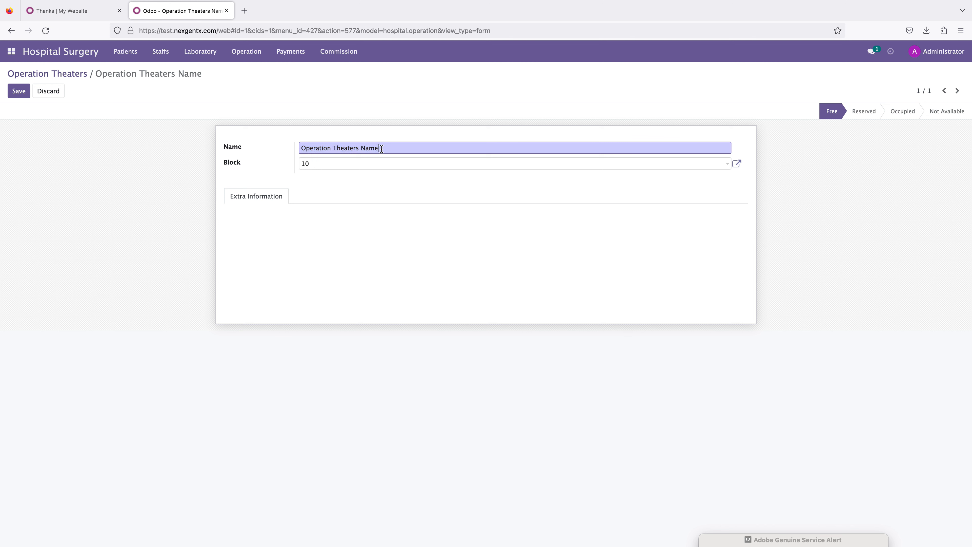
left_click(329, 163)
left_click(278, 174)
Step: Create a new surgery type named Surgery Type A in category Surgery Category Body with an estimate of 2 hours
left_click(245, 52)
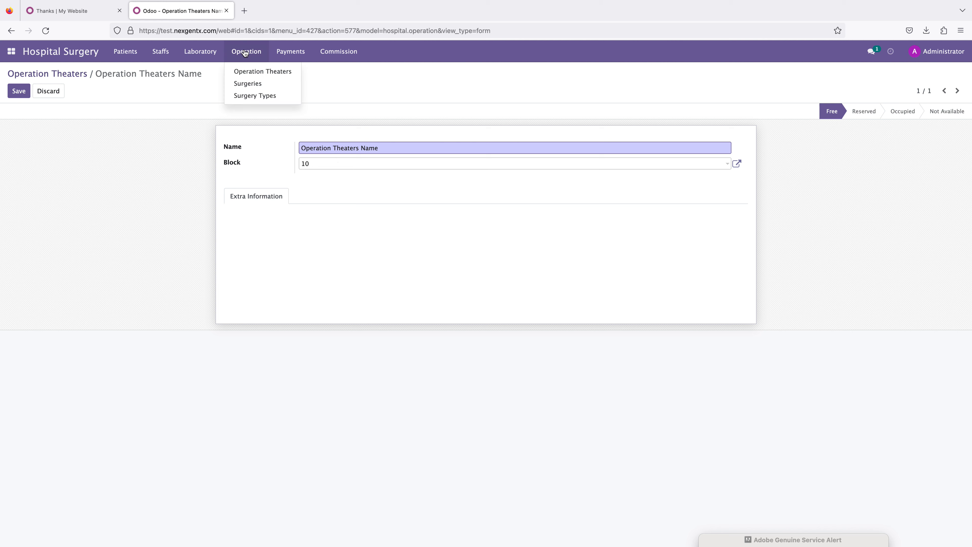
left_click(245, 96)
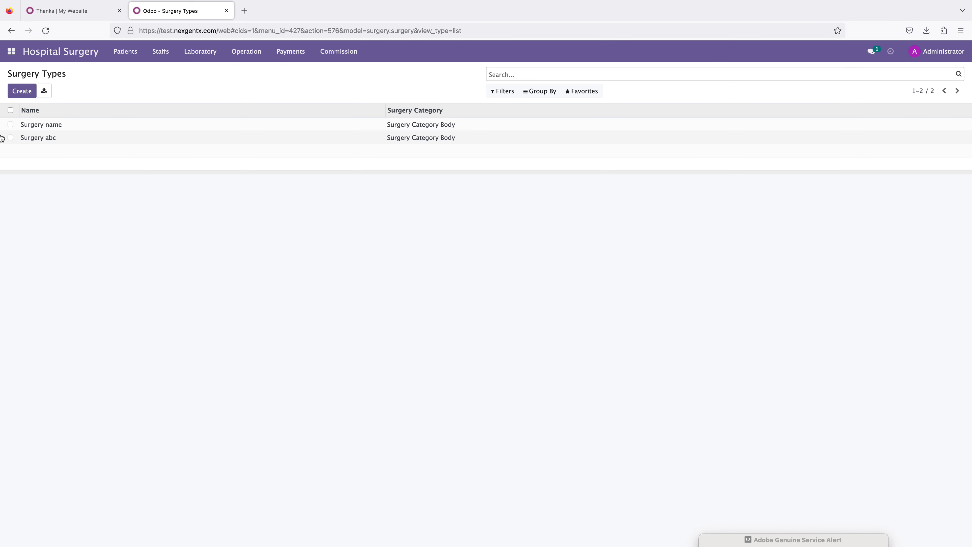
left_click(24, 93)
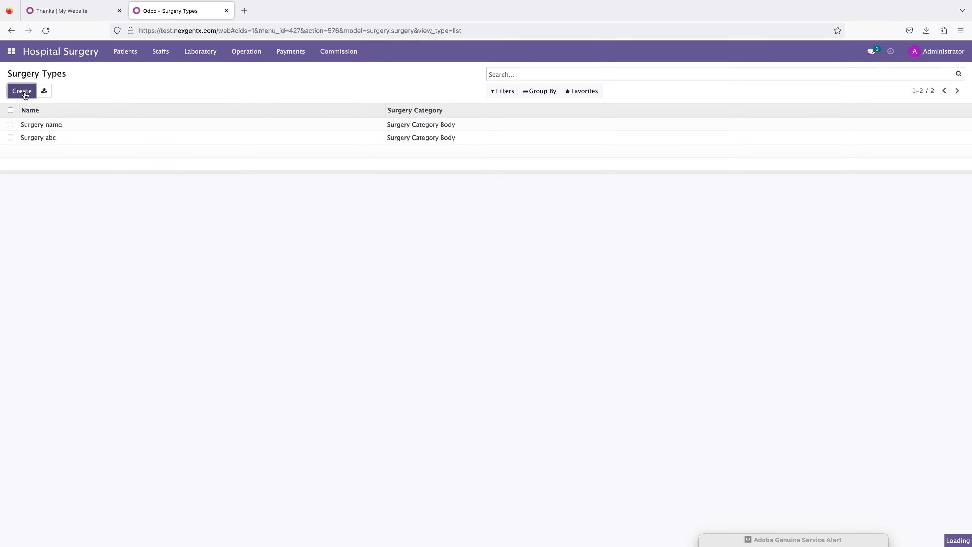
left_click(315, 149)
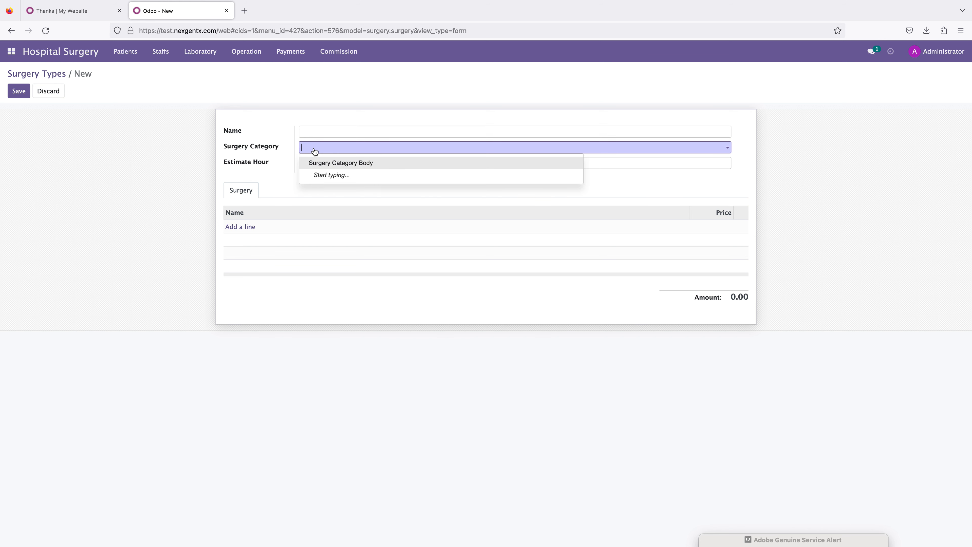
left_click(319, 168)
left_click(317, 130)
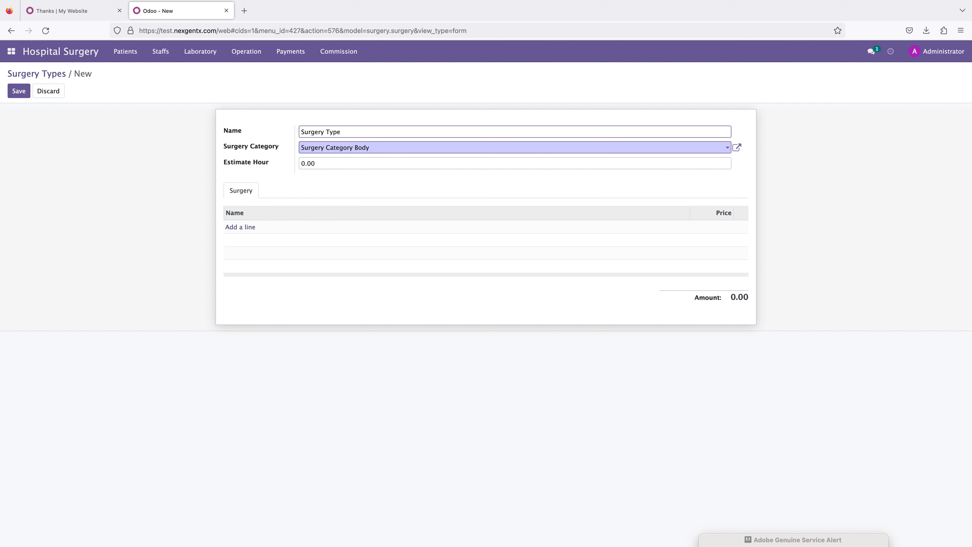
left_click(331, 164)
type("2")
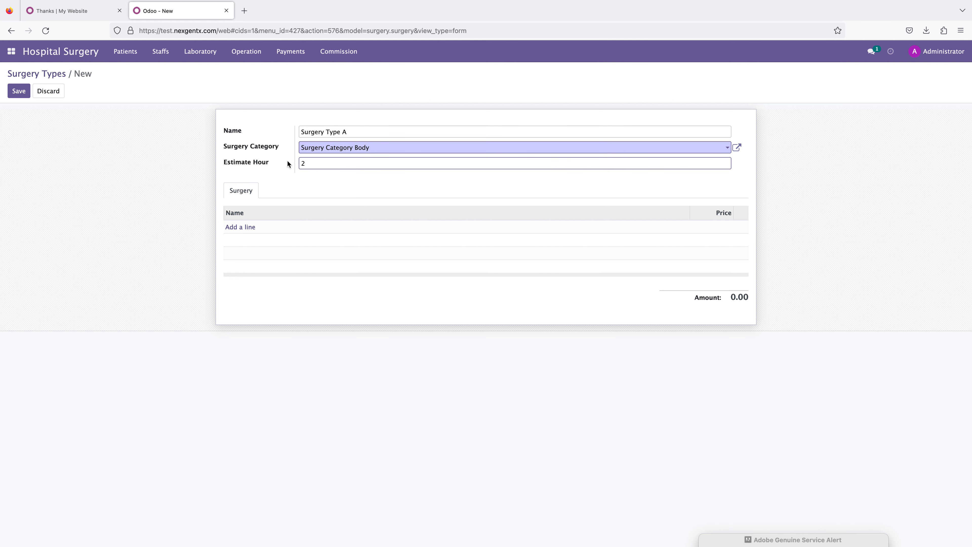
Step: Add a surgery line for leg to the surgery type and save it
left_click(234, 227)
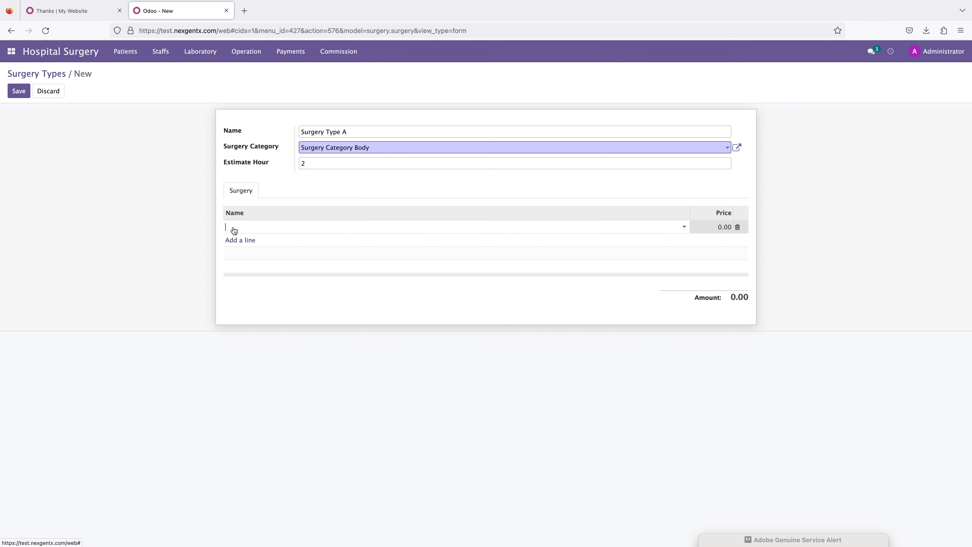
left_click(235, 229)
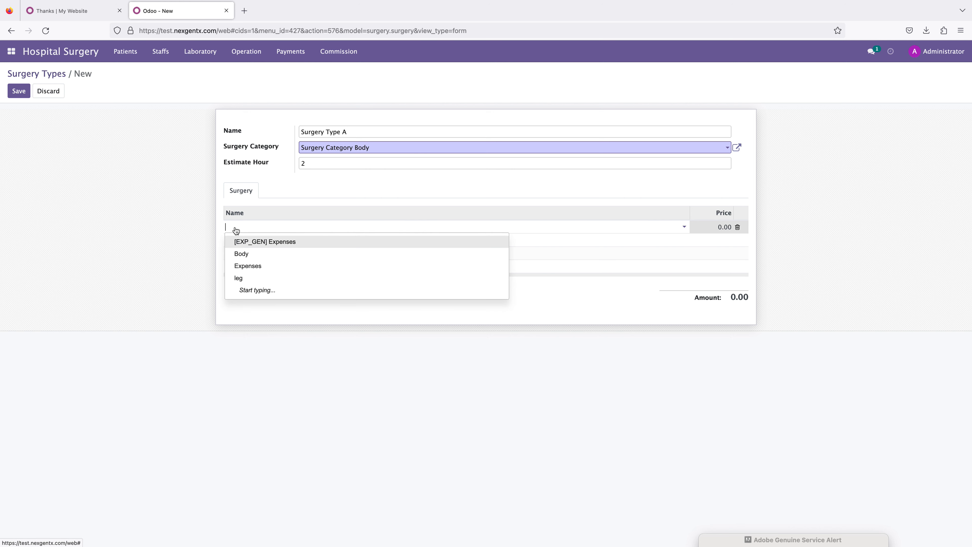
left_click(245, 254)
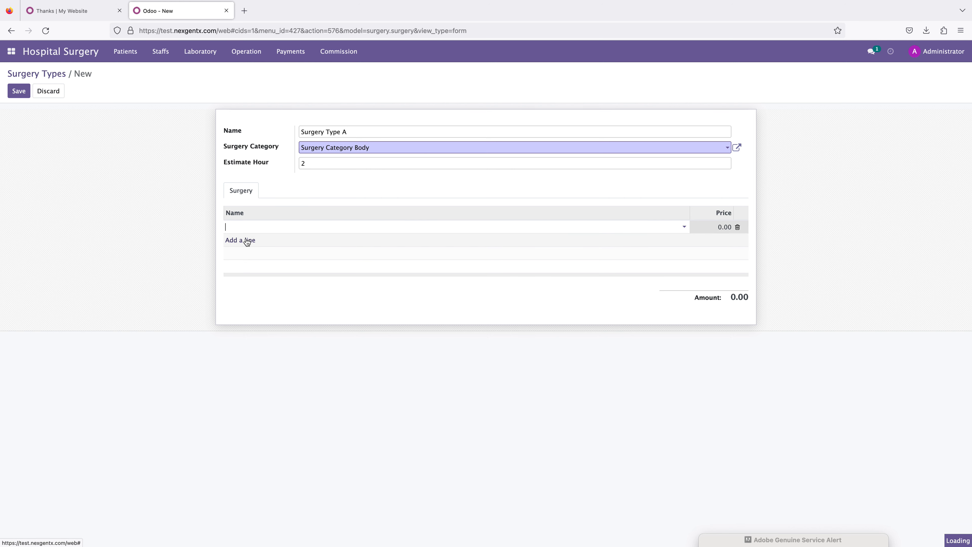
left_click(248, 227)
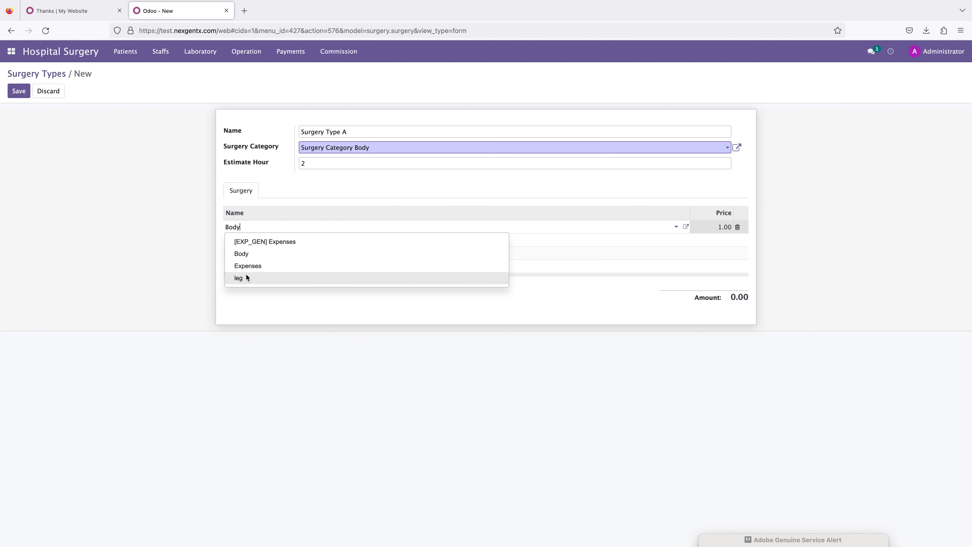
left_click(248, 278)
left_click(718, 226)
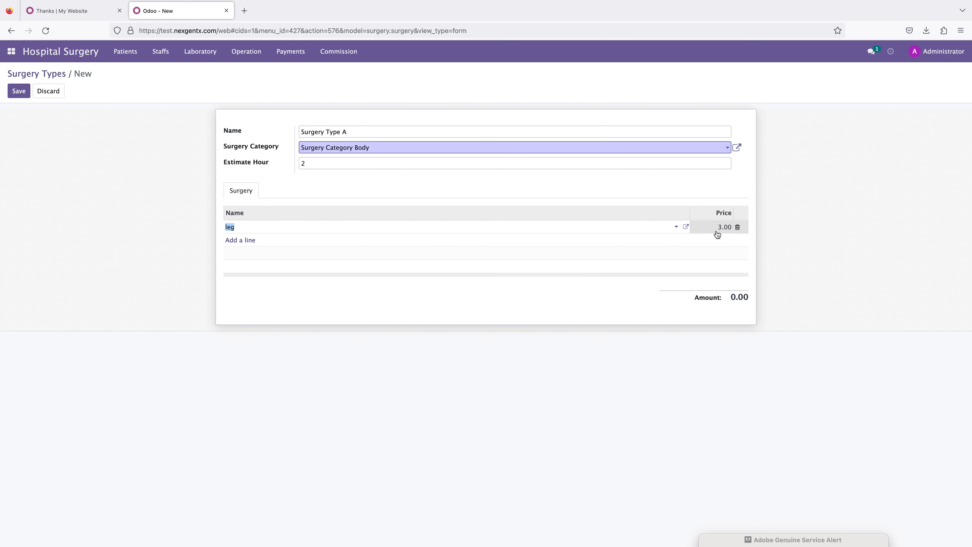
left_click(130, 276)
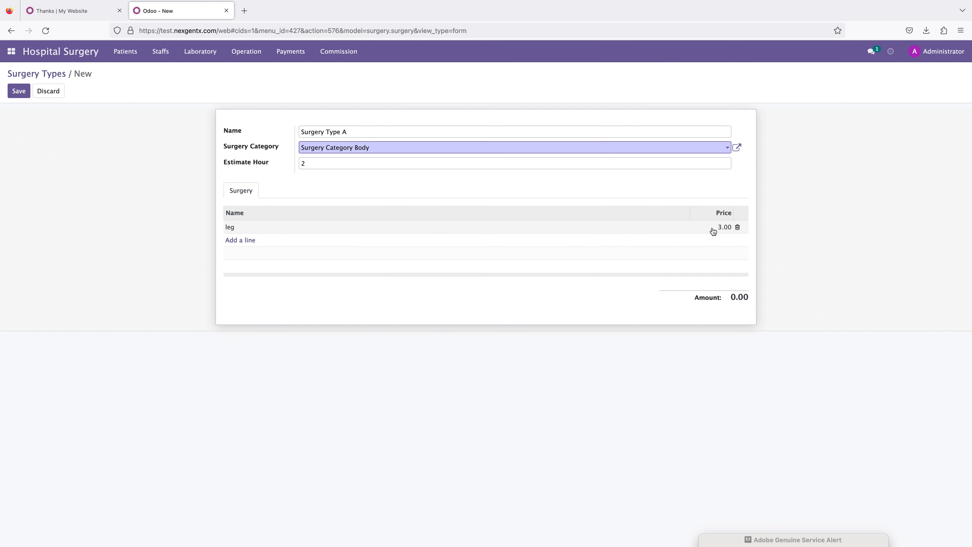
left_click(15, 95)
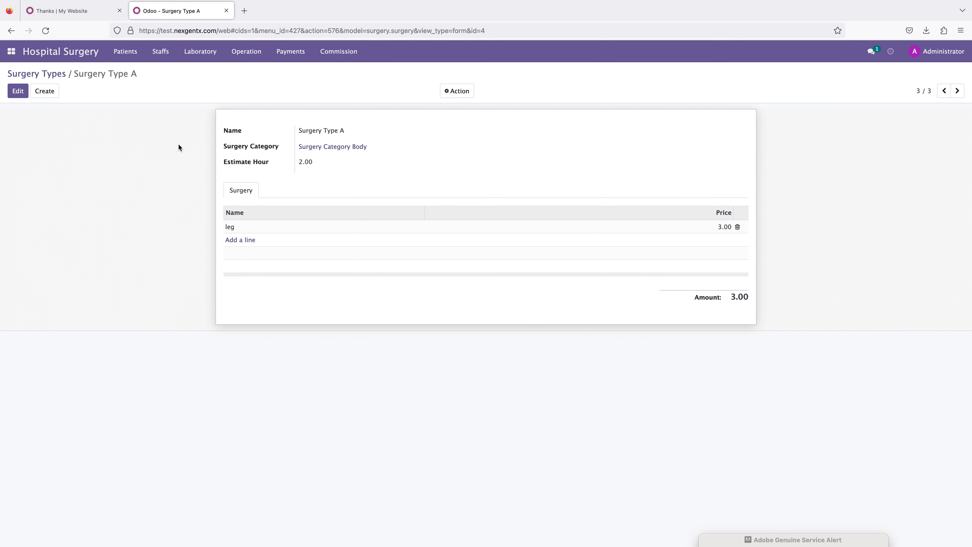
Step: Start a new surgery record, choose the patient, and set the surgeon to Doctor
left_click_drag(2, 73, 112, 174)
left_click(246, 51)
left_click(247, 84)
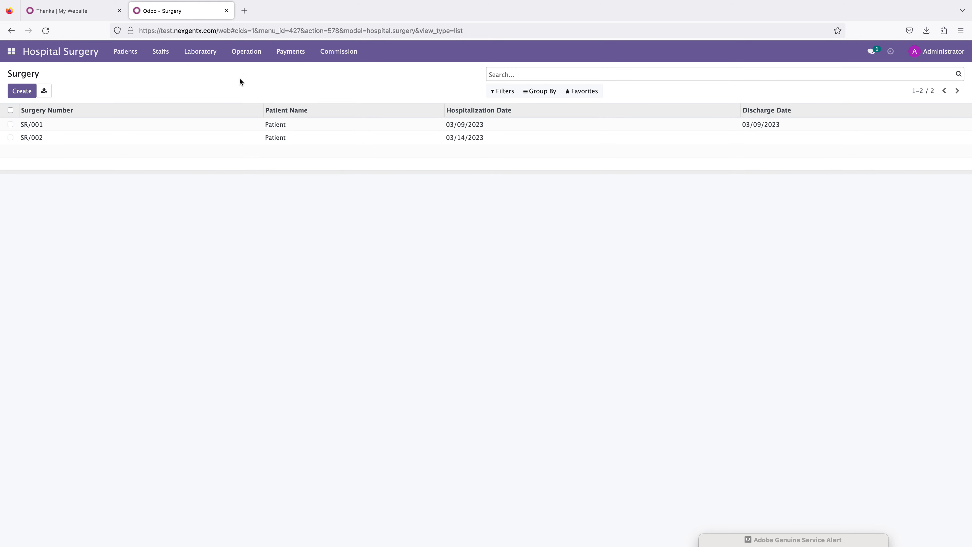
left_click(24, 92)
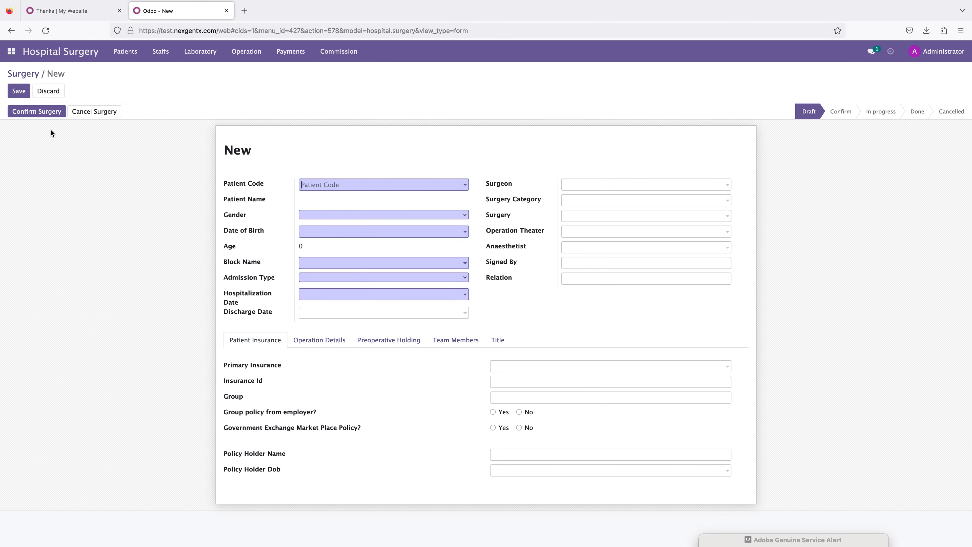
left_click(347, 186)
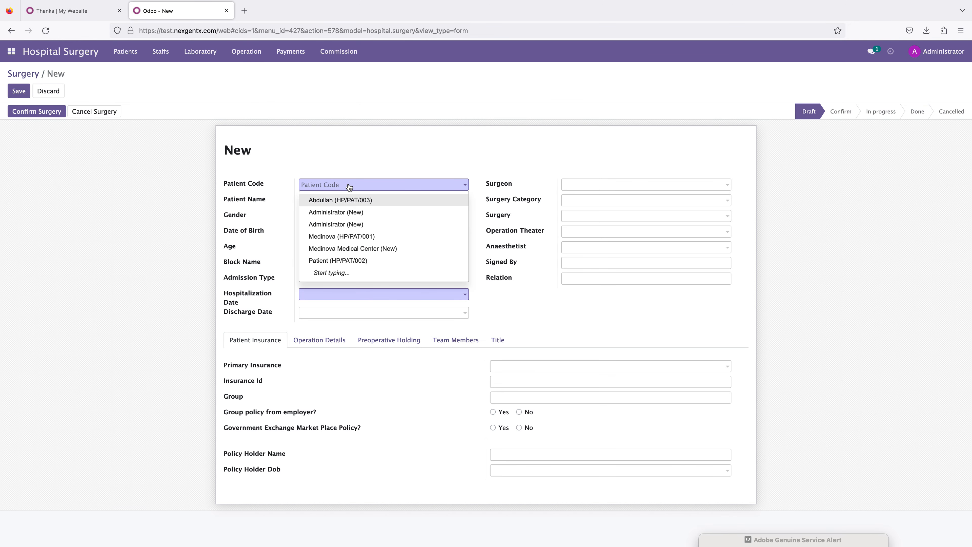
left_click(343, 201)
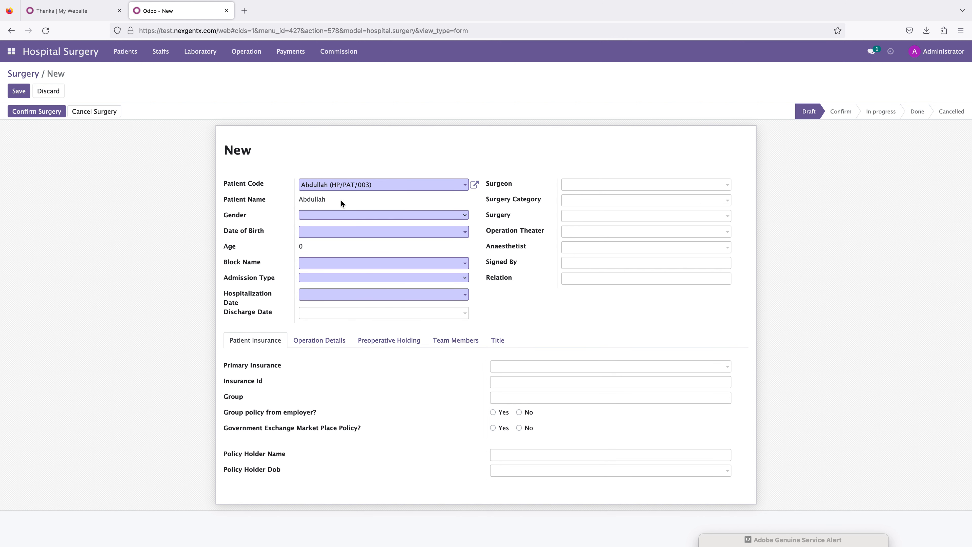
left_click(607, 186)
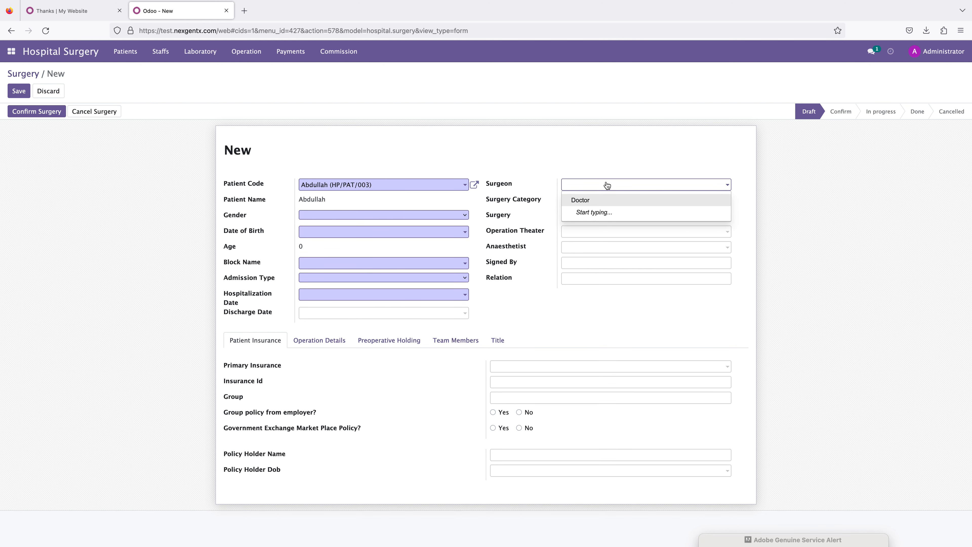
left_click(584, 199)
Step: Set the surgery category to Surgery Category Body, the surgery to Surgery Type A, and the operation theater to Operation Theaters Name
left_click(570, 203)
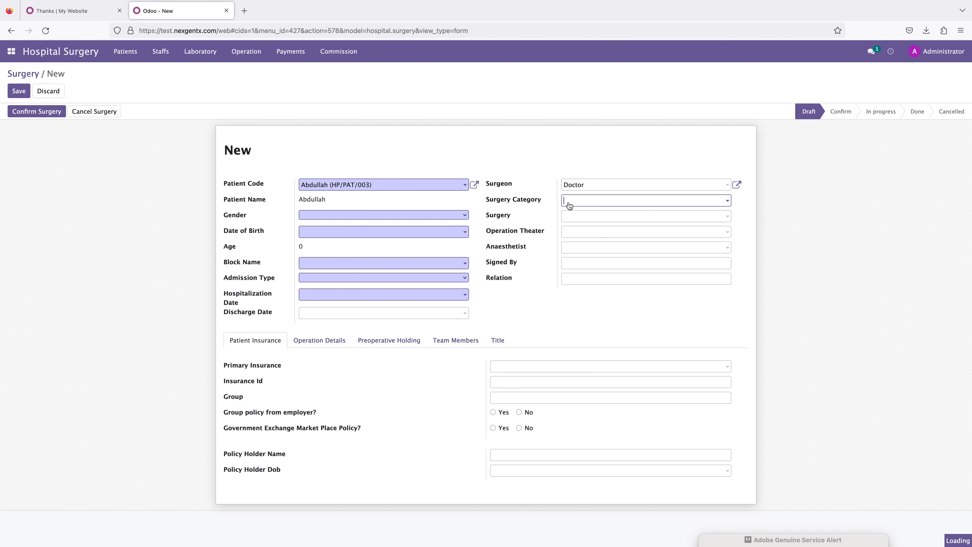
left_click(589, 216)
left_click(578, 217)
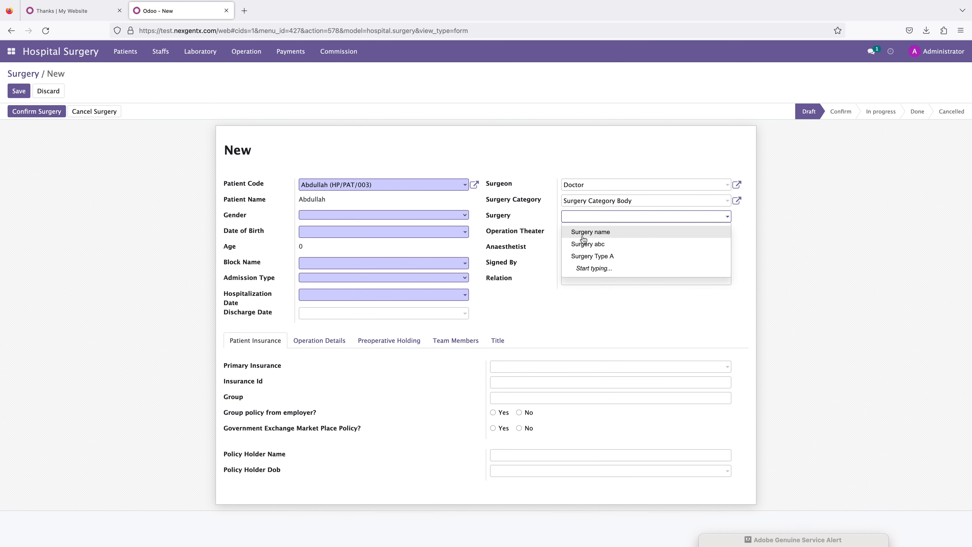
left_click(584, 256)
left_click(580, 232)
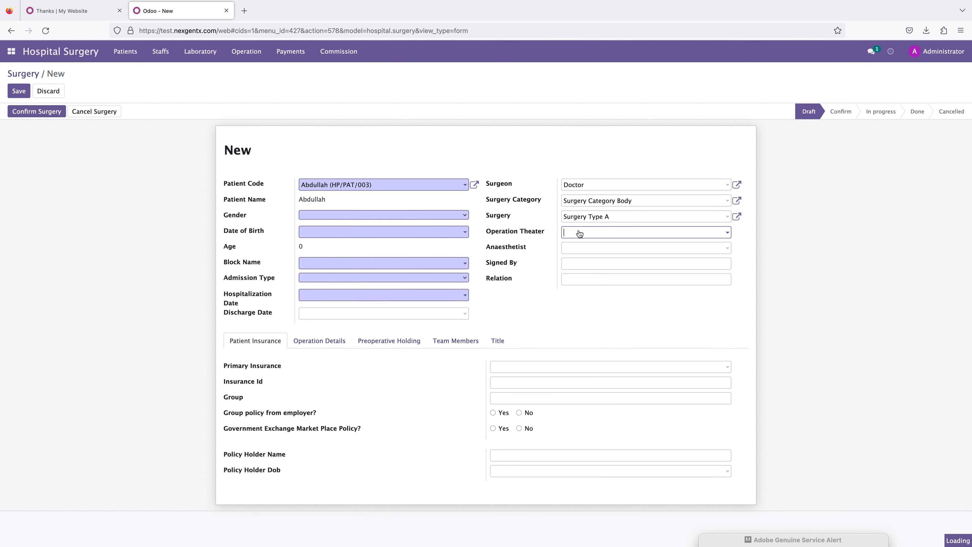
left_click(582, 248)
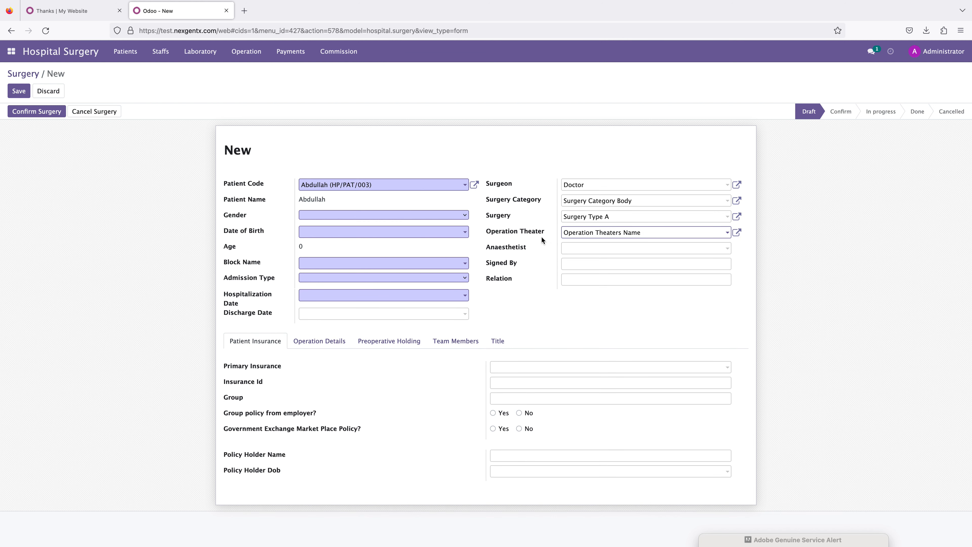
Step: Set the anaesthetist to Doctor, enter the patient's name as signer, and set the relation to self
left_click(582, 248)
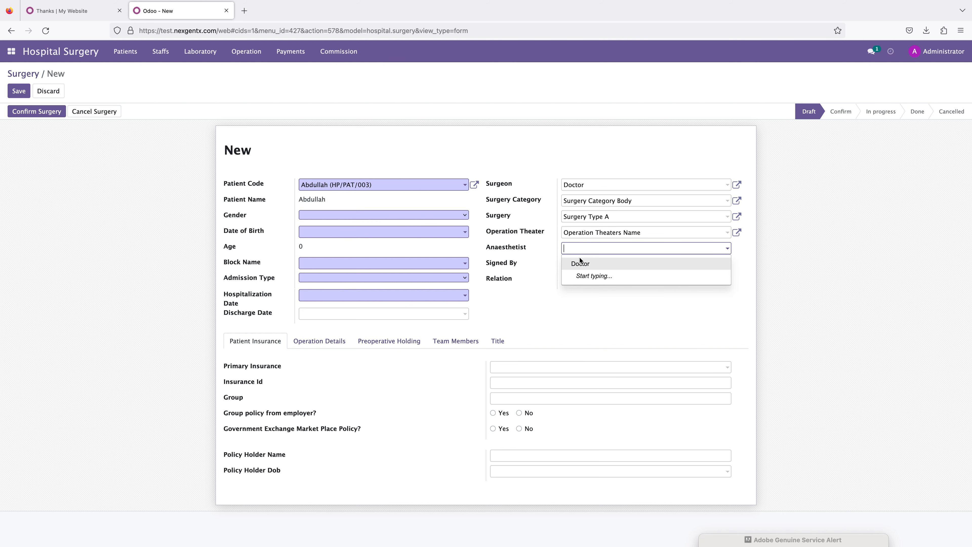
left_click(580, 264)
left_click(574, 265)
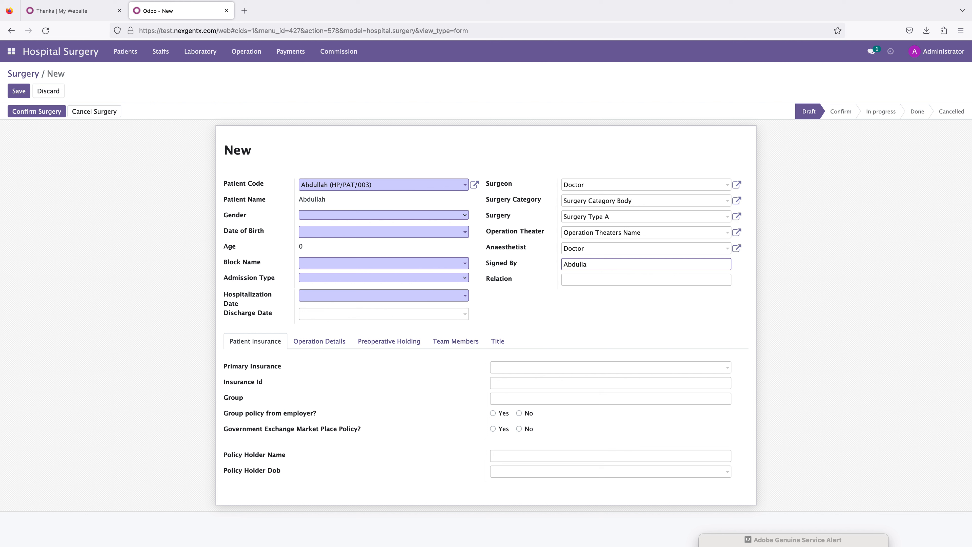
left_click(605, 310)
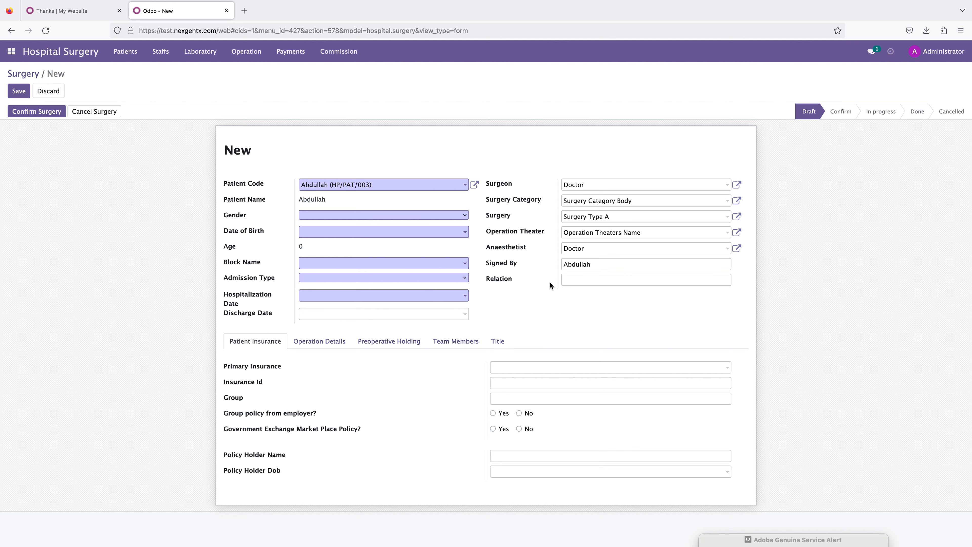
left_click(575, 281)
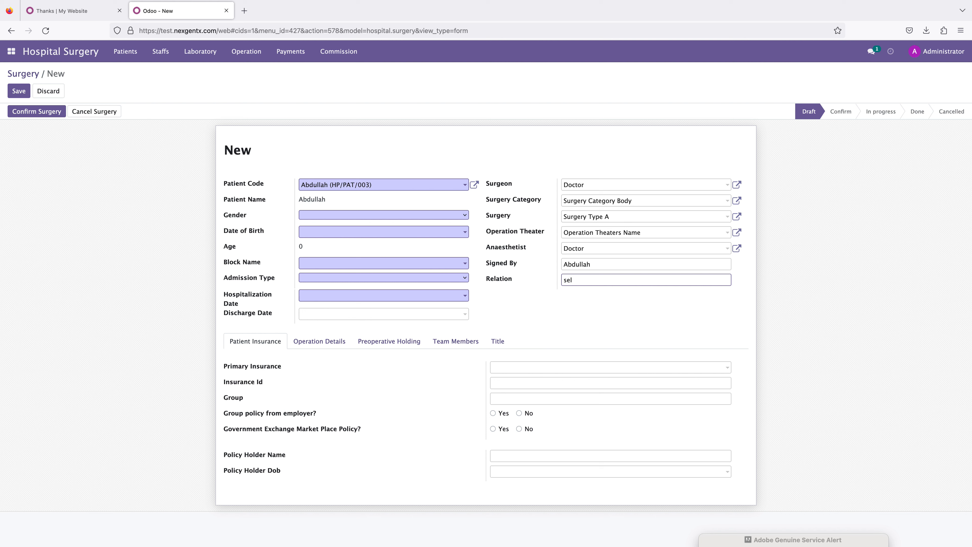
left_click(603, 304)
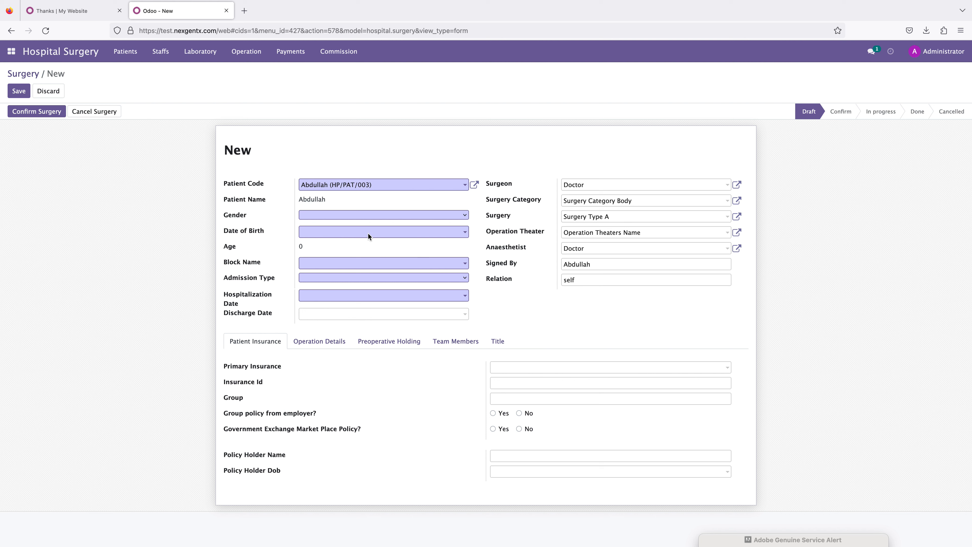
left_click(313, 212)
left_click(317, 235)
left_click(312, 232)
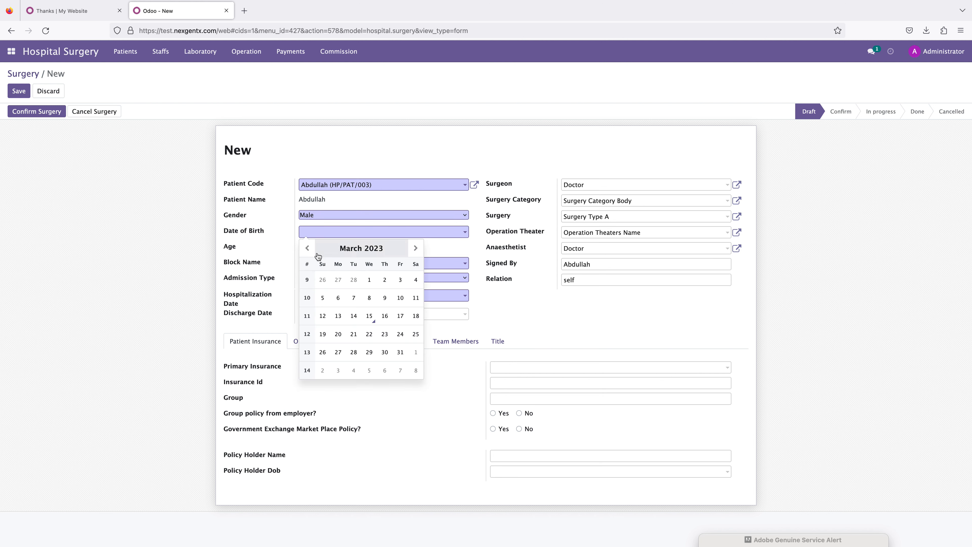
left_click(363, 249)
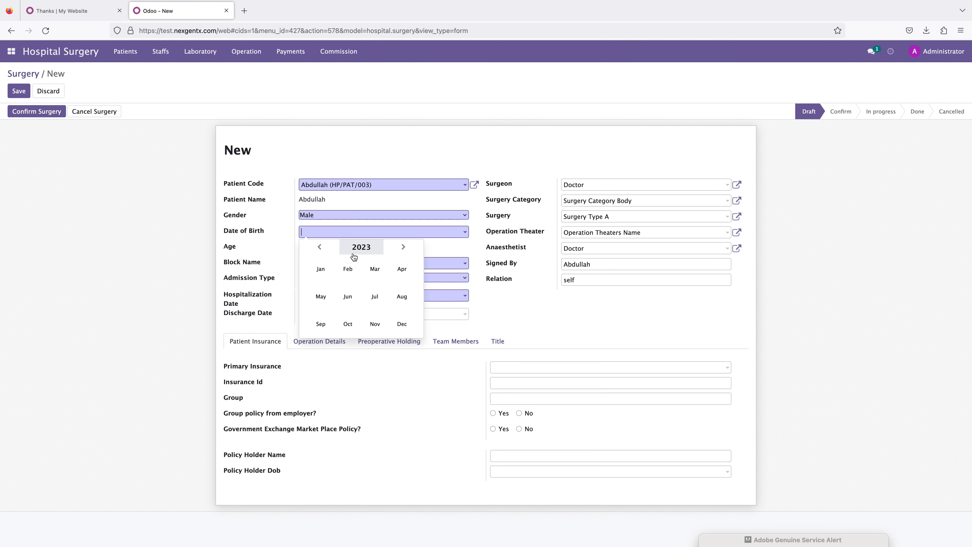
left_click(359, 251)
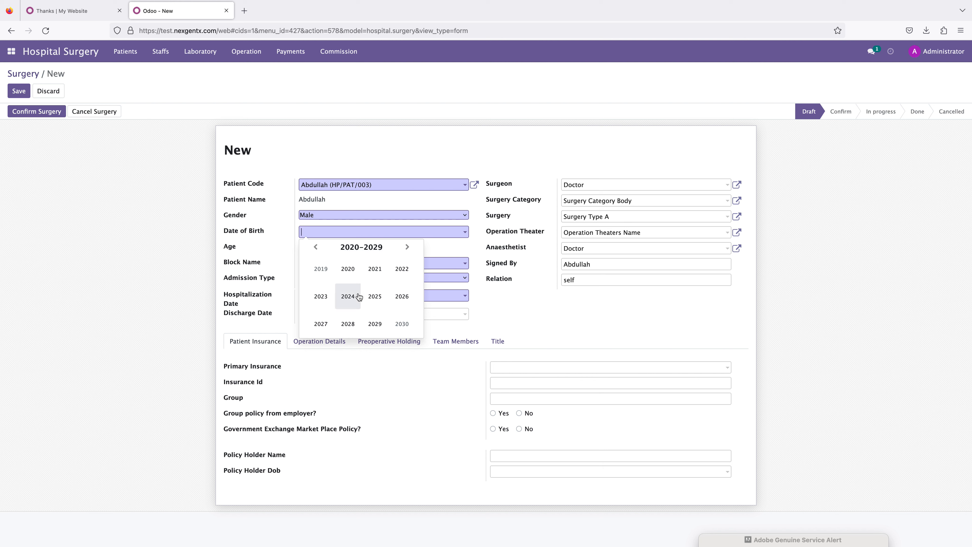
left_click(315, 248)
left_click(358, 248)
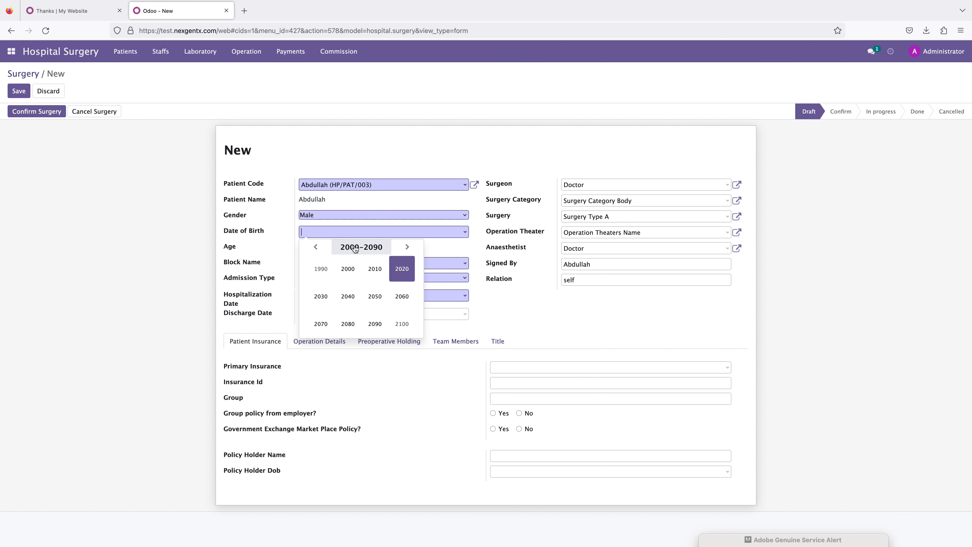
left_click(316, 248)
left_click(315, 248)
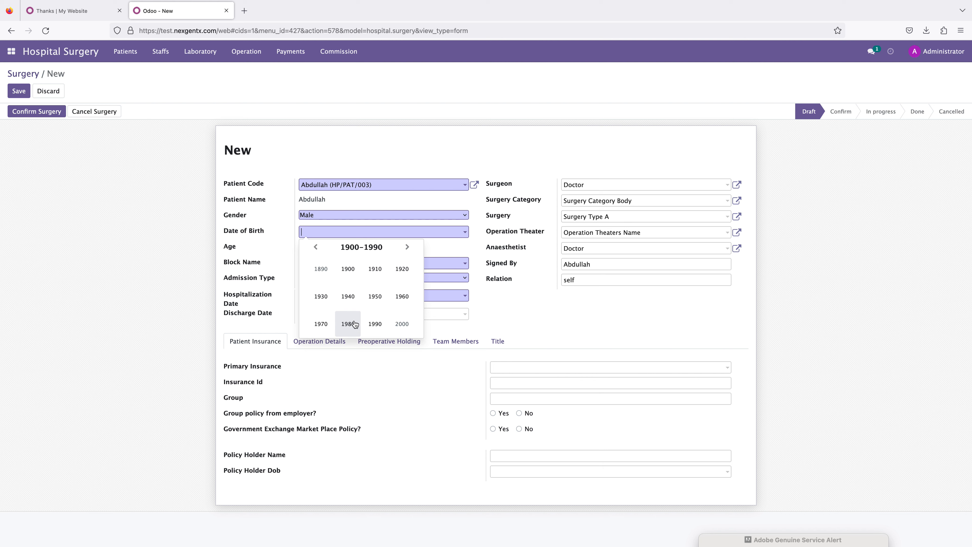
left_click(322, 326)
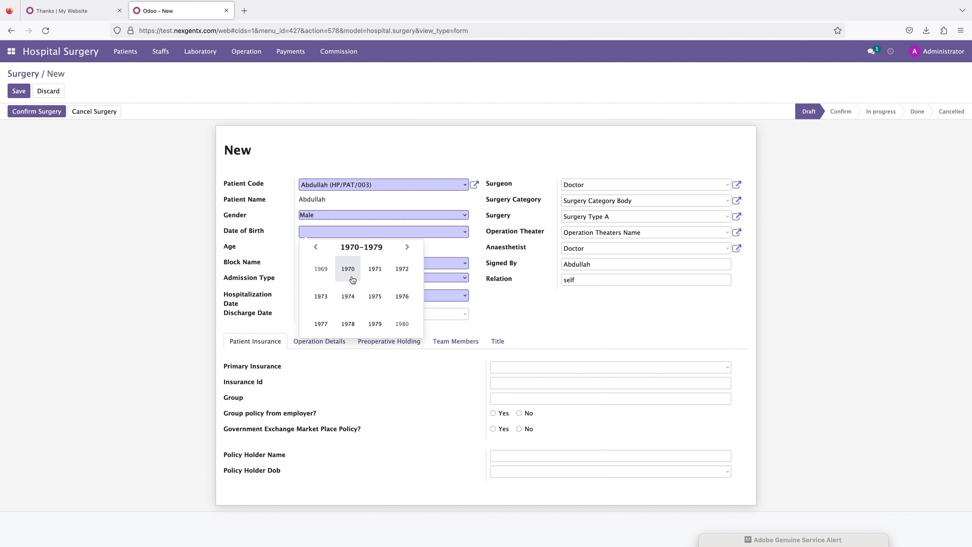
left_click(361, 247)
left_click(347, 324)
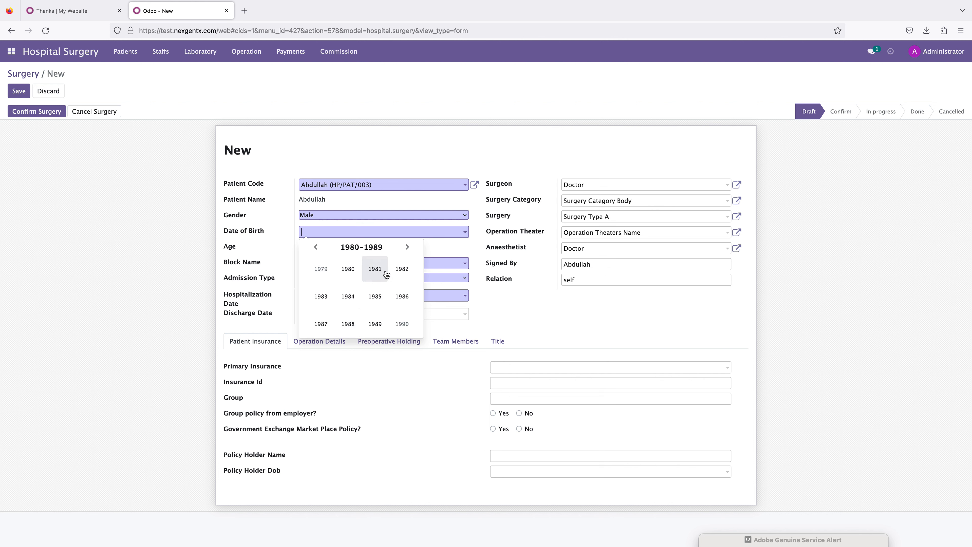
left_click(375, 269)
left_click(375, 273)
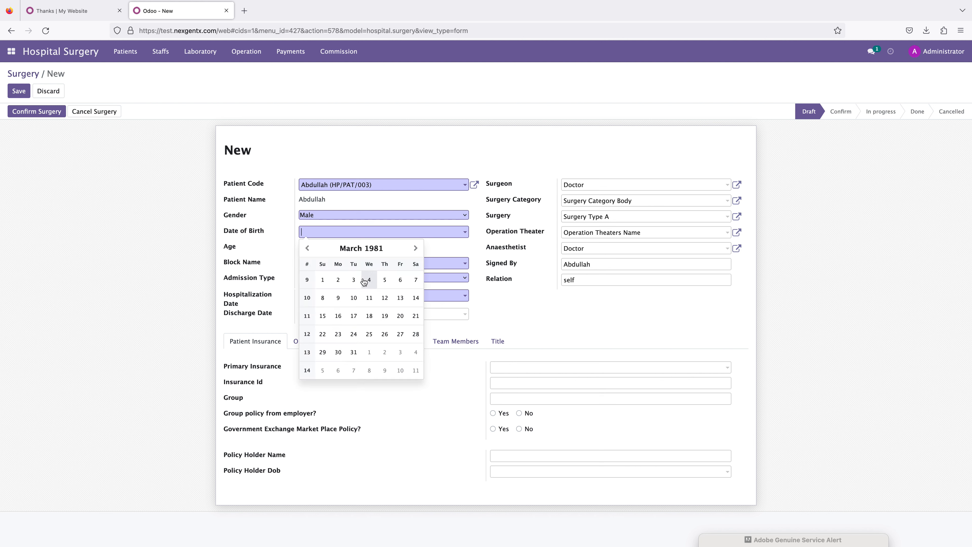
left_click(368, 280)
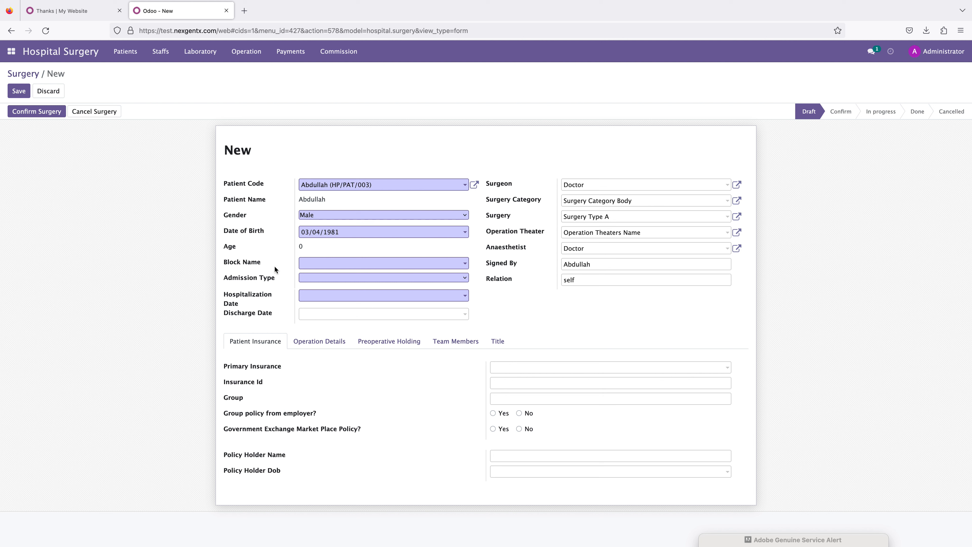
Step: Set block 10, admission type Emergency Admission, and hospitalization date 03/15/2023, leaving the discharge date empty
left_click(316, 266)
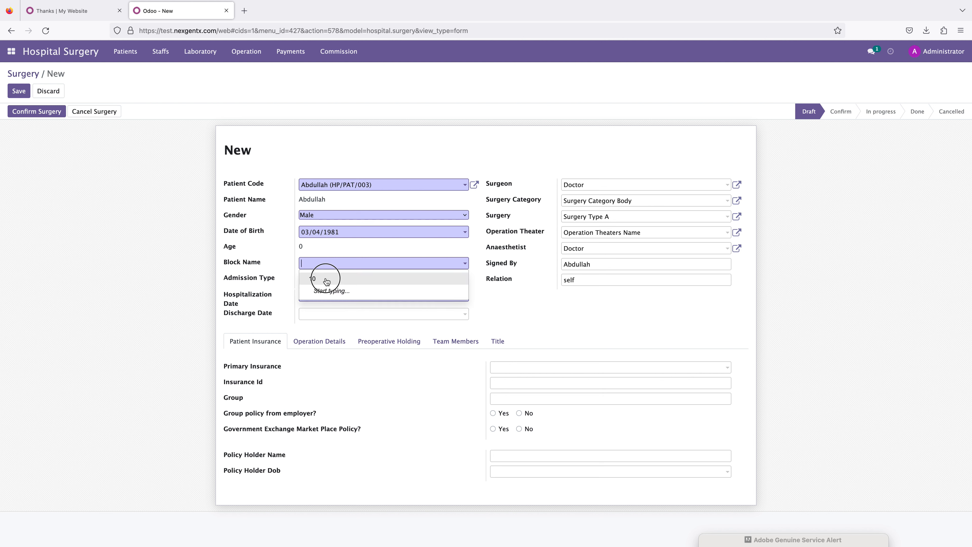
left_click(326, 280)
left_click(319, 278)
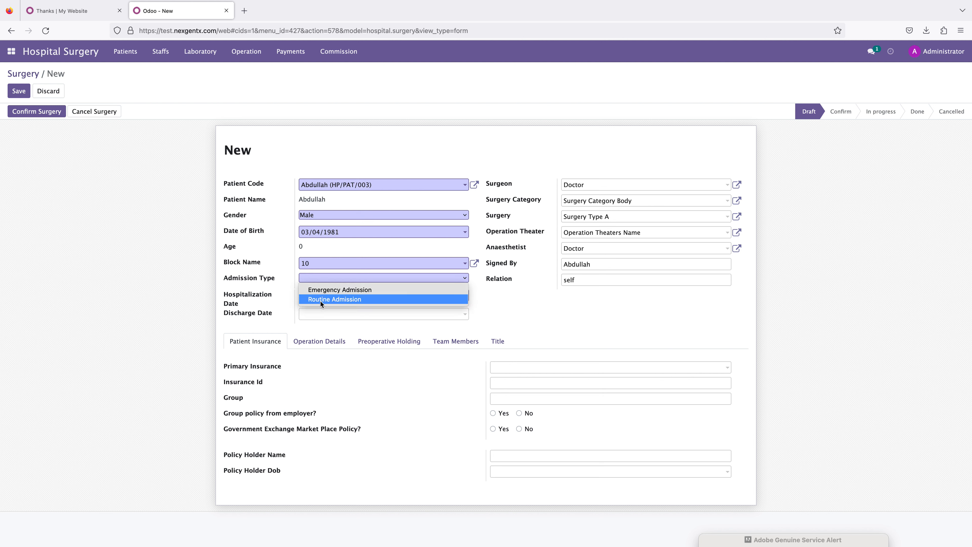
left_click(322, 290)
left_click(321, 295)
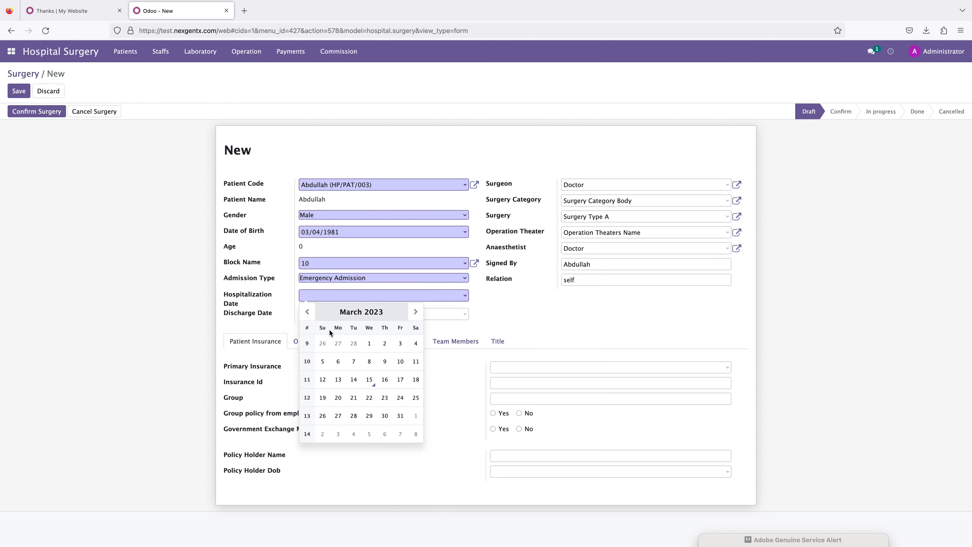
left_click(369, 379)
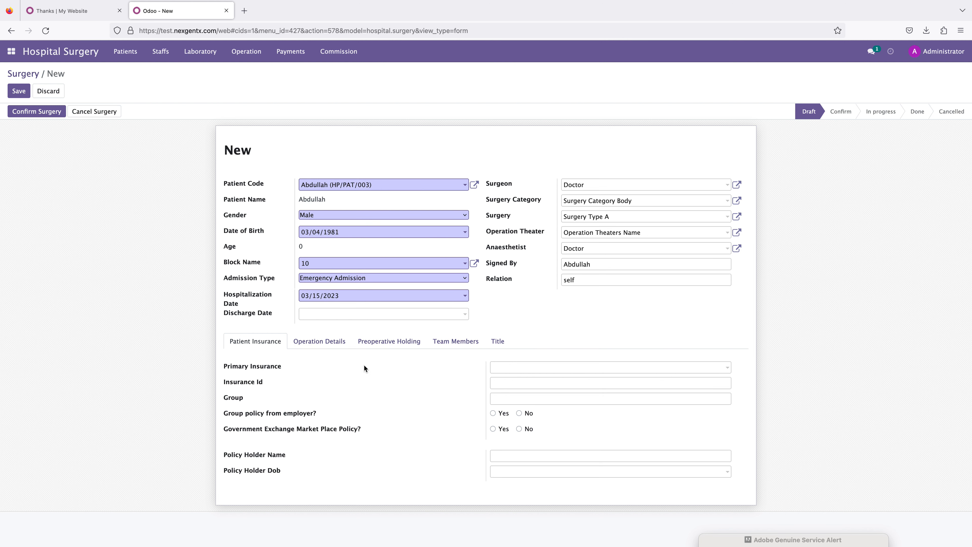
left_click(316, 316)
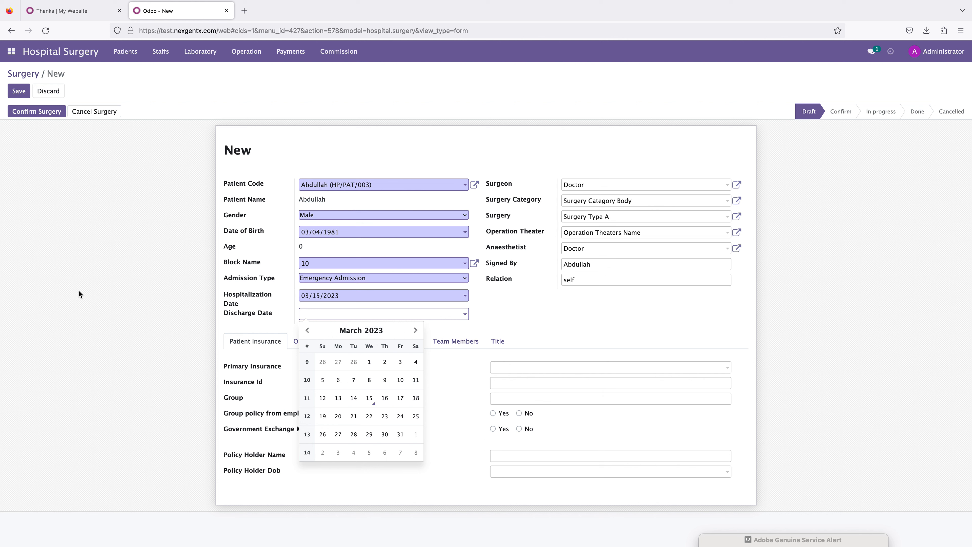
left_click(110, 295)
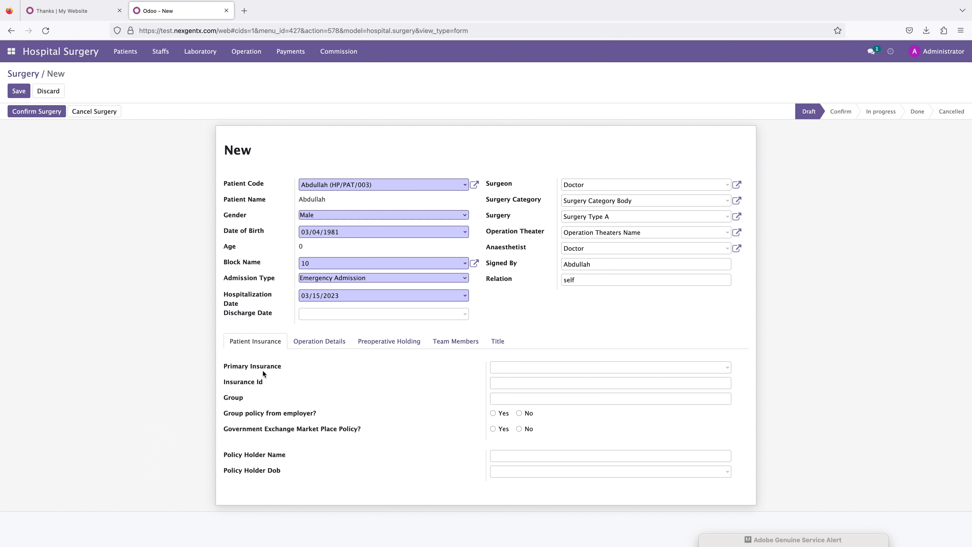
Step: Examine the patient insurance fields of the surgery form
left_click_drag(232, 367, 311, 369)
left_click(515, 369)
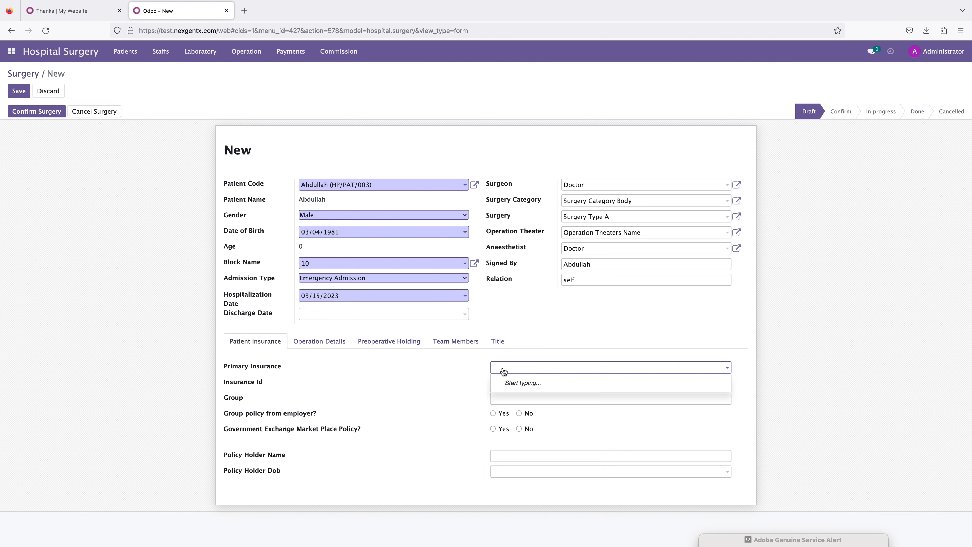
left_click_drag(261, 384, 236, 399)
left_click(237, 398)
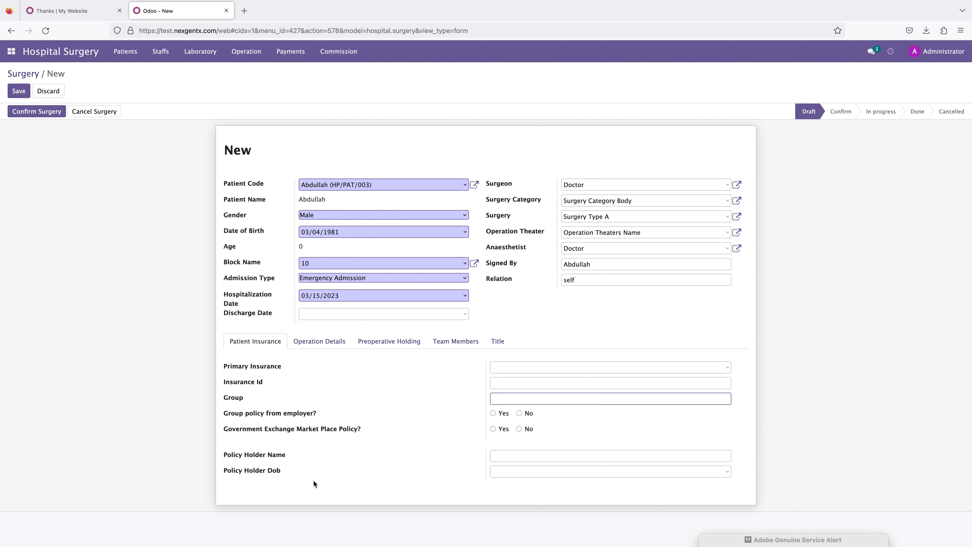
left_click(507, 370)
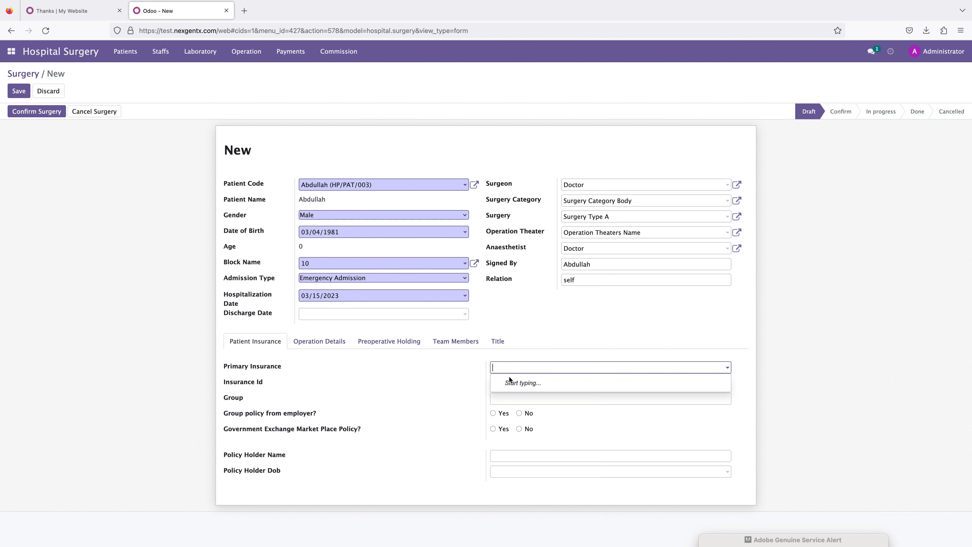
left_click(456, 388)
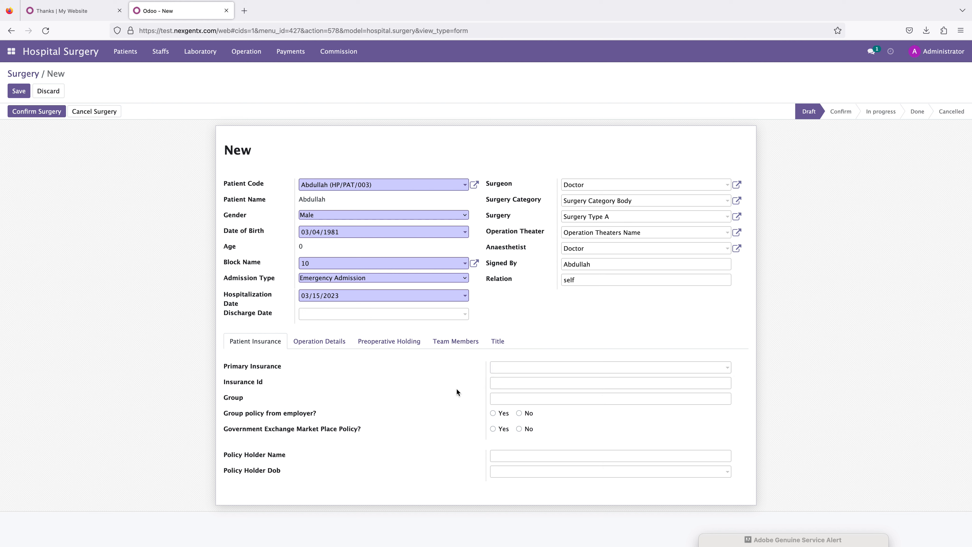
left_click_drag(222, 455, 284, 461)
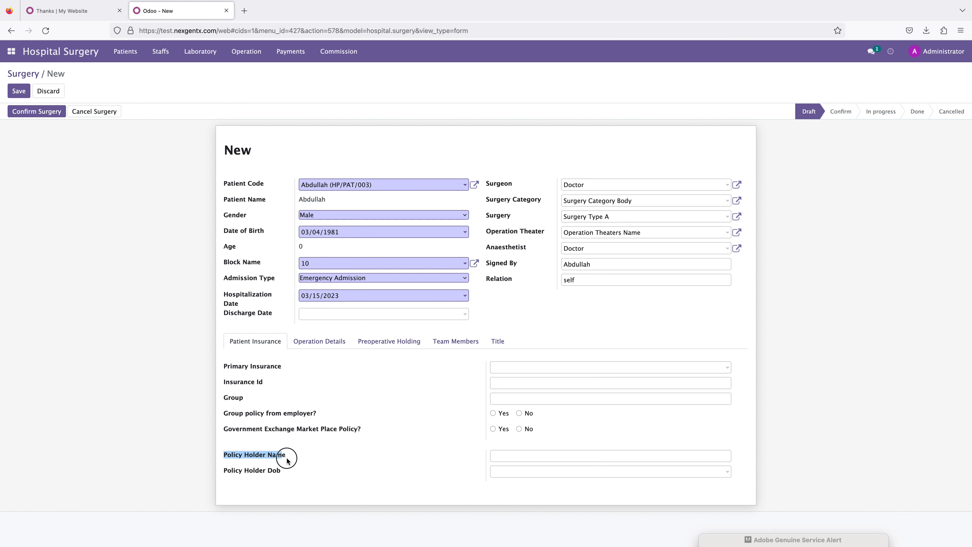
left_click(215, 472)
left_click_drag(214, 472, 315, 476)
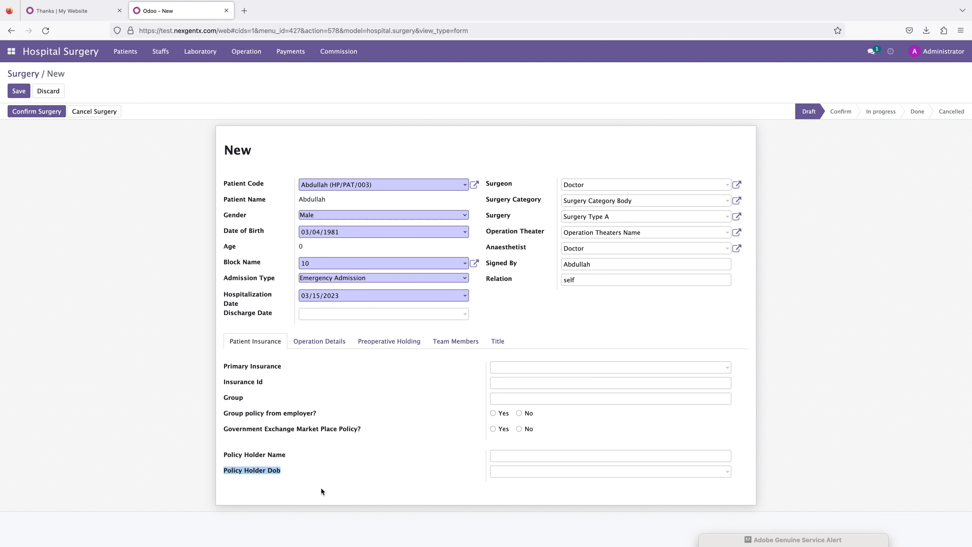
left_click(320, 486)
Step: Review the operation details, preoperative holding, and team members sections of the surgery form
left_click(321, 341)
left_click(310, 385)
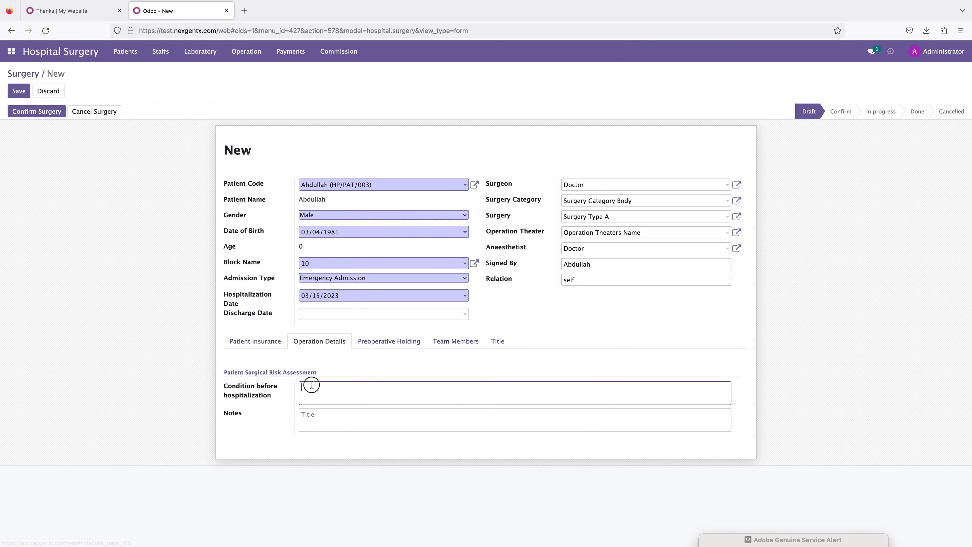
left_click(309, 418)
left_click(379, 342)
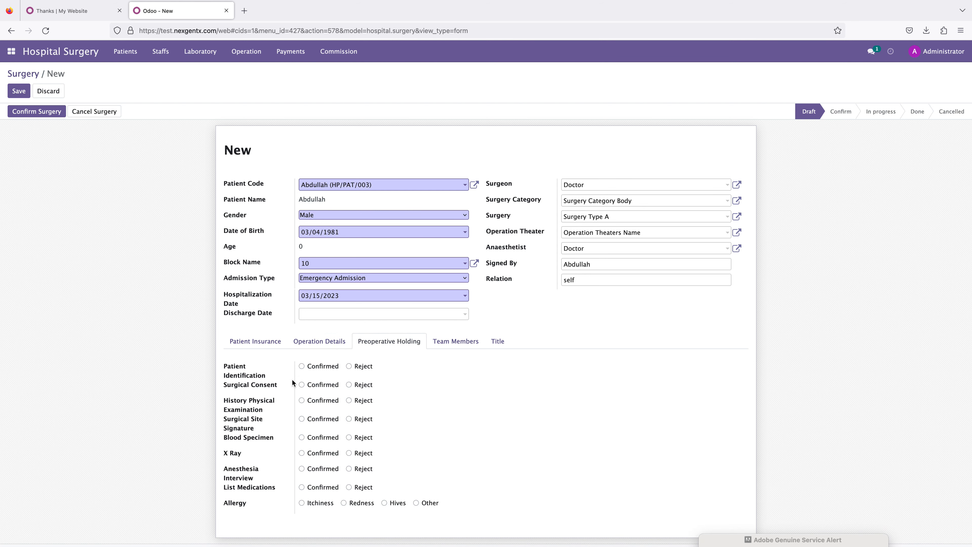
left_click(467, 341)
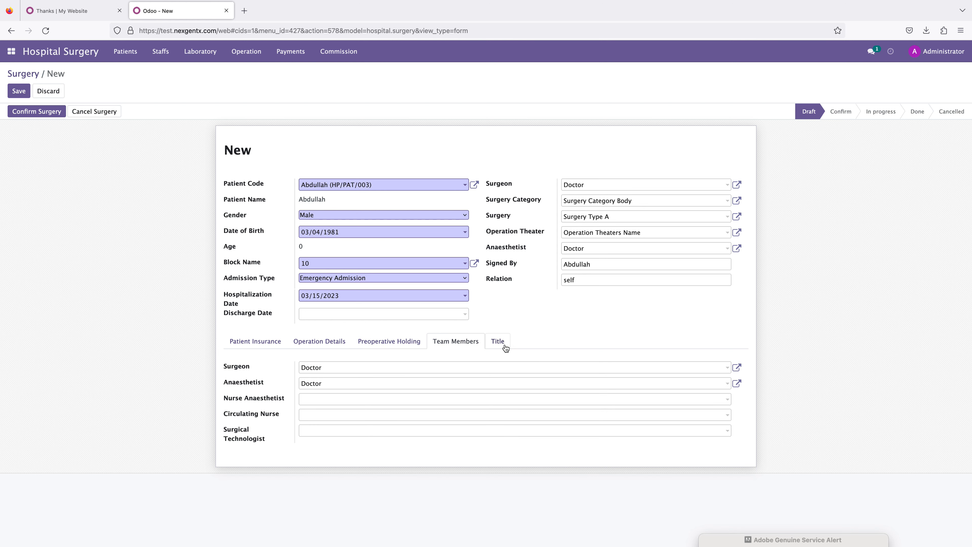
Step: Check the title section and confirm the surgery
left_click(497, 342)
left_click(420, 363)
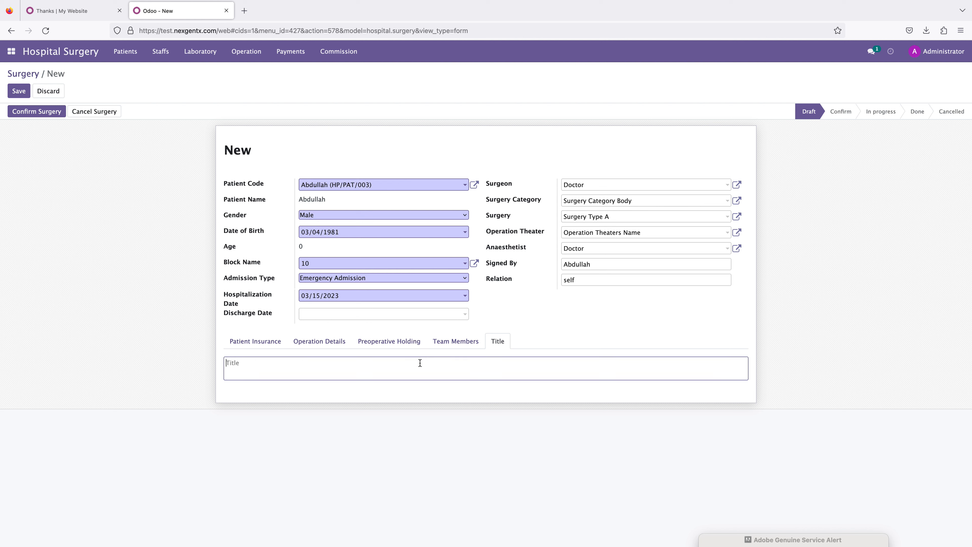
left_click(37, 112)
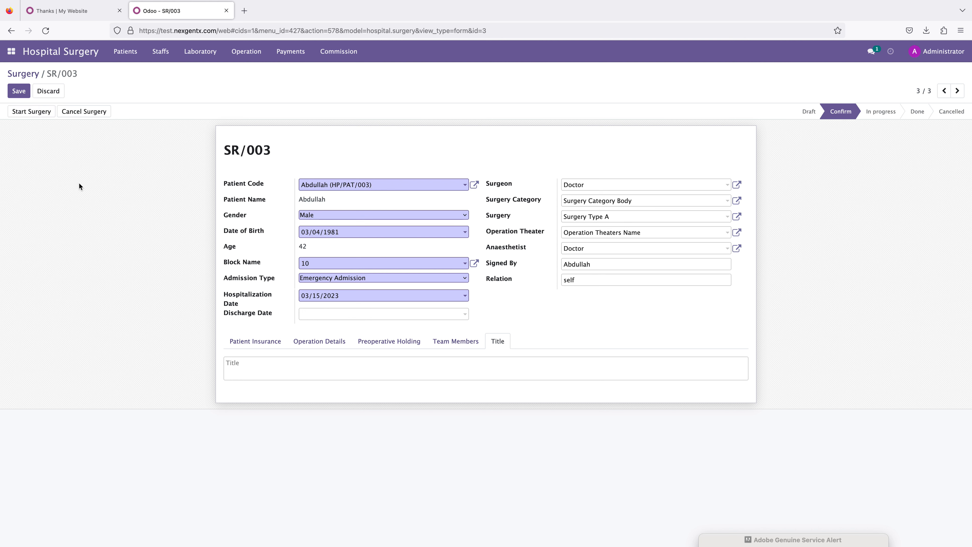
Step: Start surgery SR/003
left_click(30, 114)
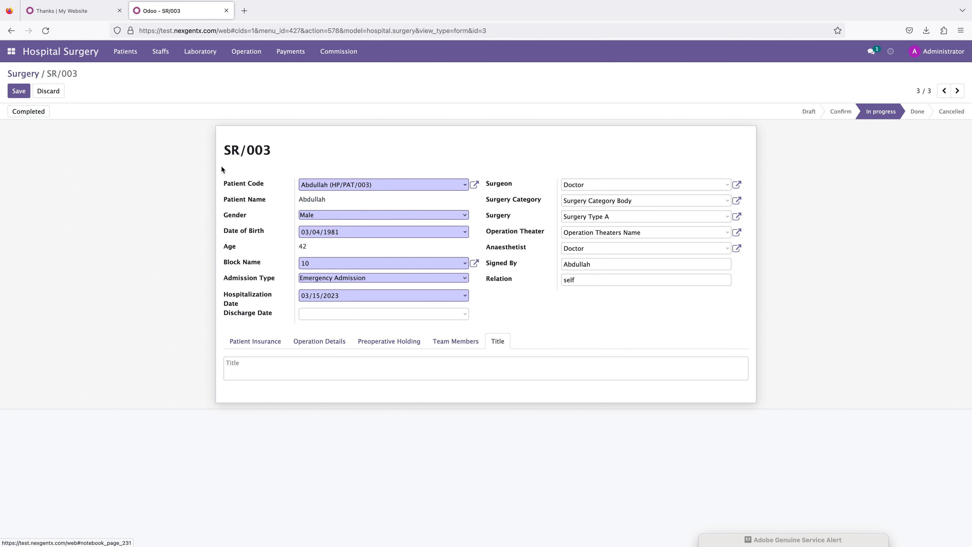
Step: Open the surgery payments list and browse through the existing payment records
left_click(293, 51)
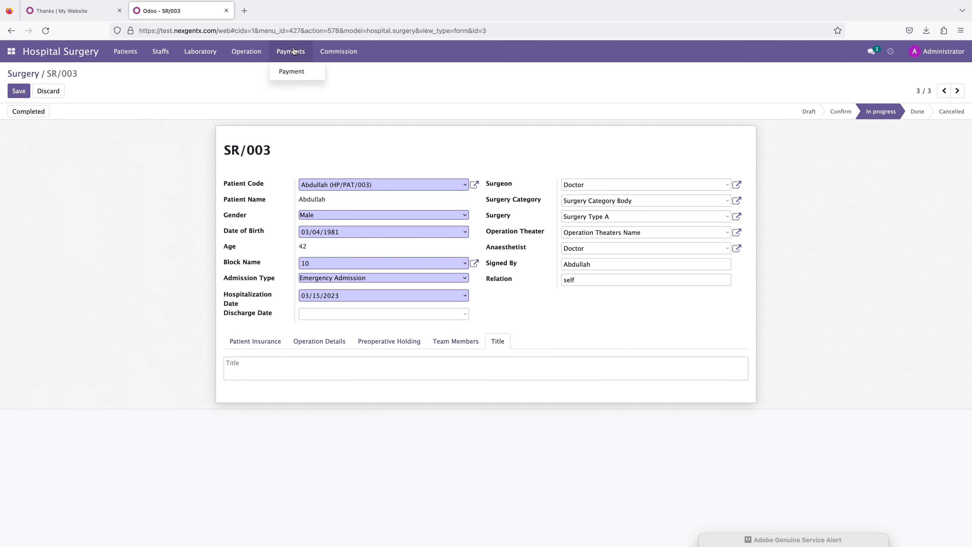
left_click(287, 72)
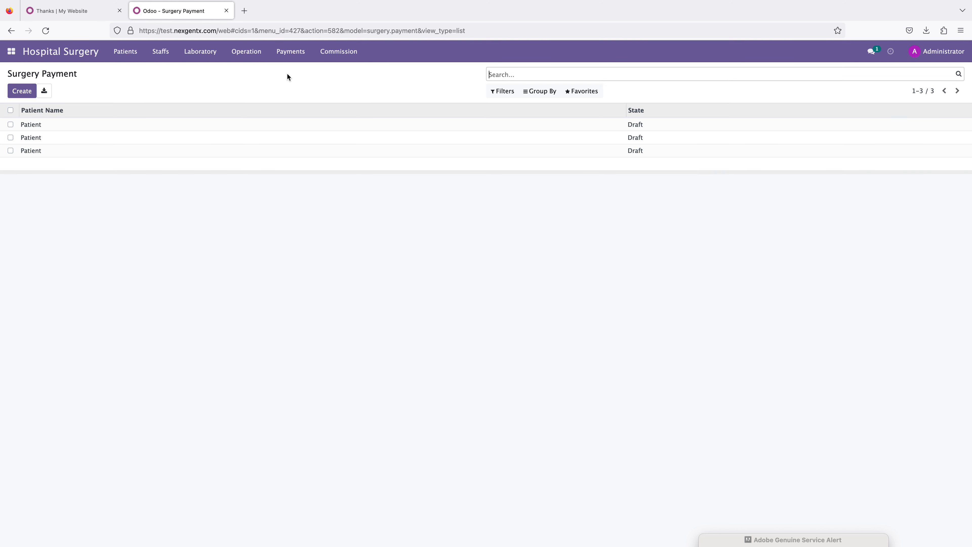
left_click(34, 127)
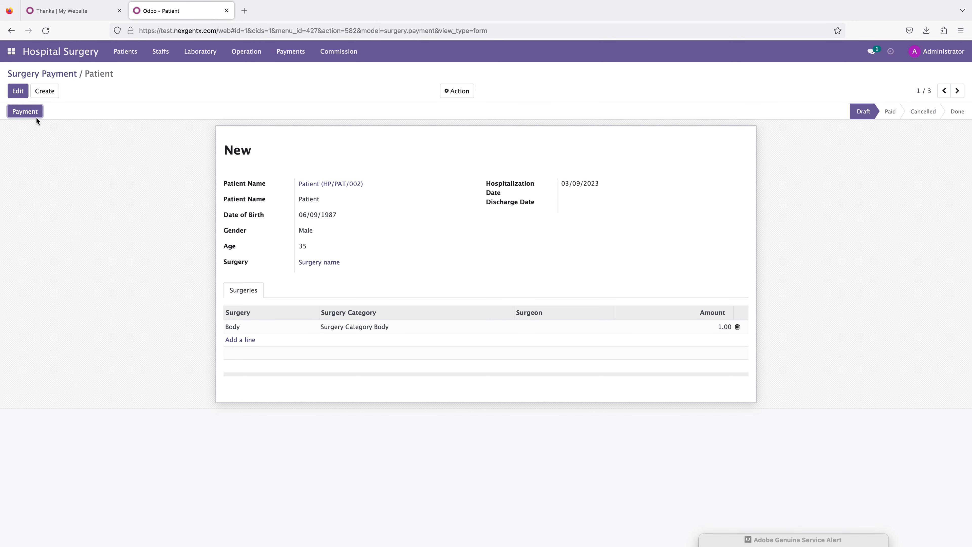
left_click(958, 91)
left_click(958, 92)
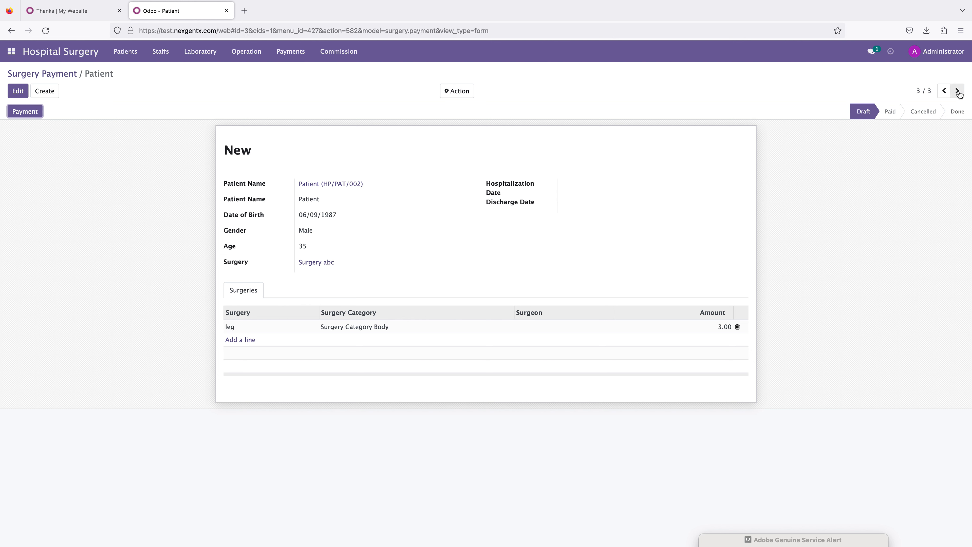
left_click(958, 92)
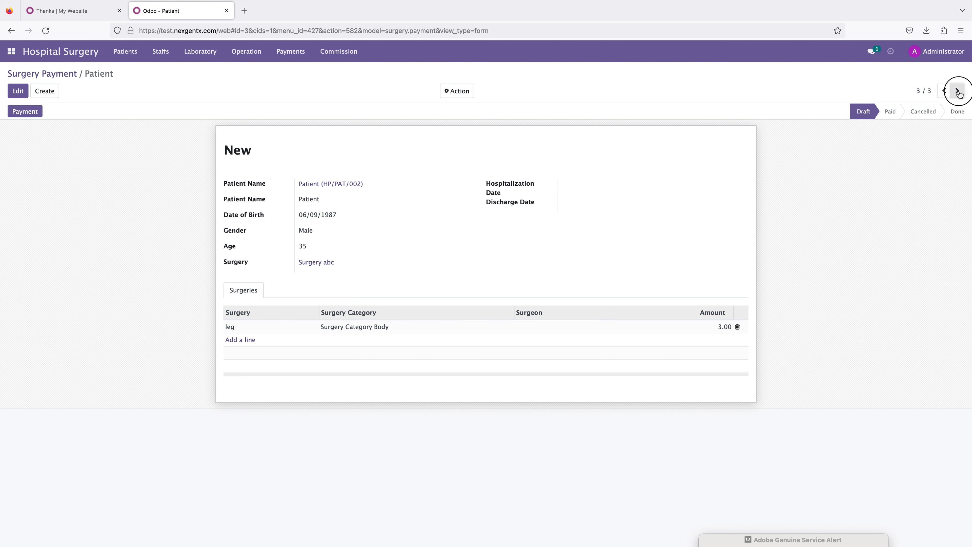
left_click(958, 92)
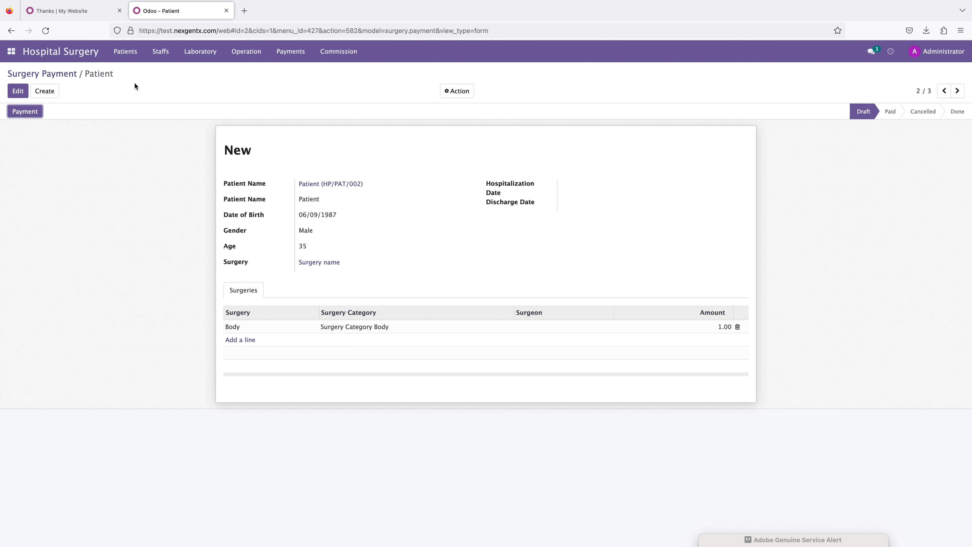
Step: Create a new surgery payment for patient Abdullah (HP/PAT/003)
left_click(72, 76)
left_click(24, 92)
left_click(340, 188)
left_click(338, 200)
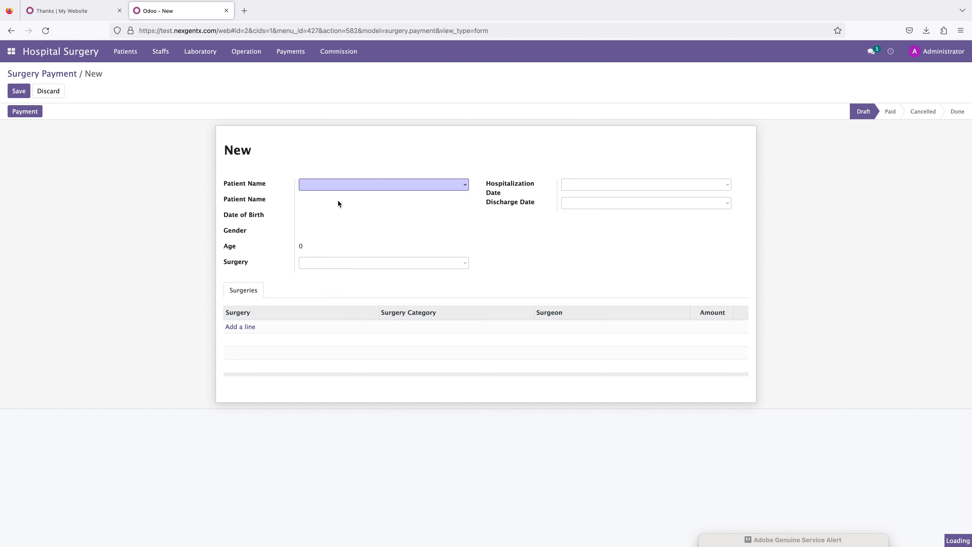
Step: Set the hospitalization date to 03/15/2023 and the surgery to Surgery Type A
left_click(578, 186)
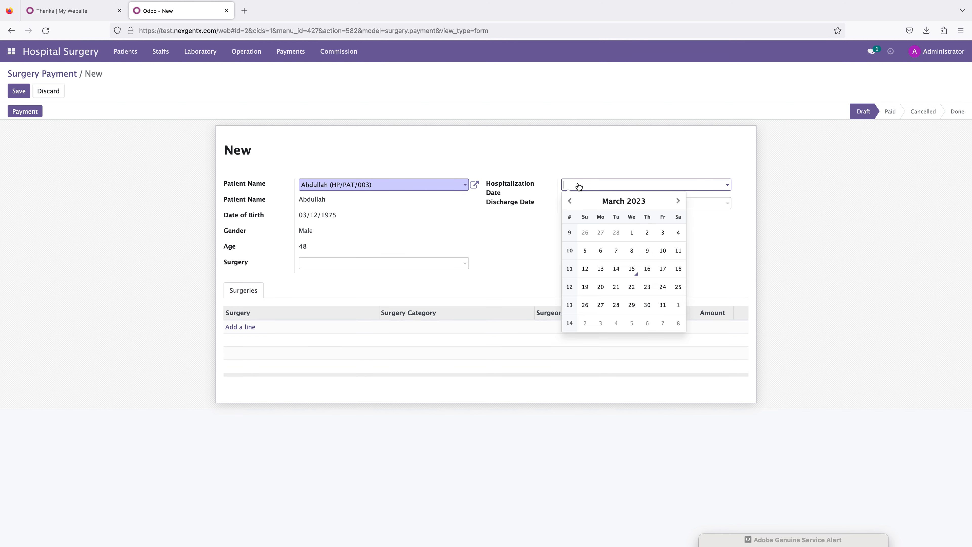
left_click(628, 266)
left_click(315, 263)
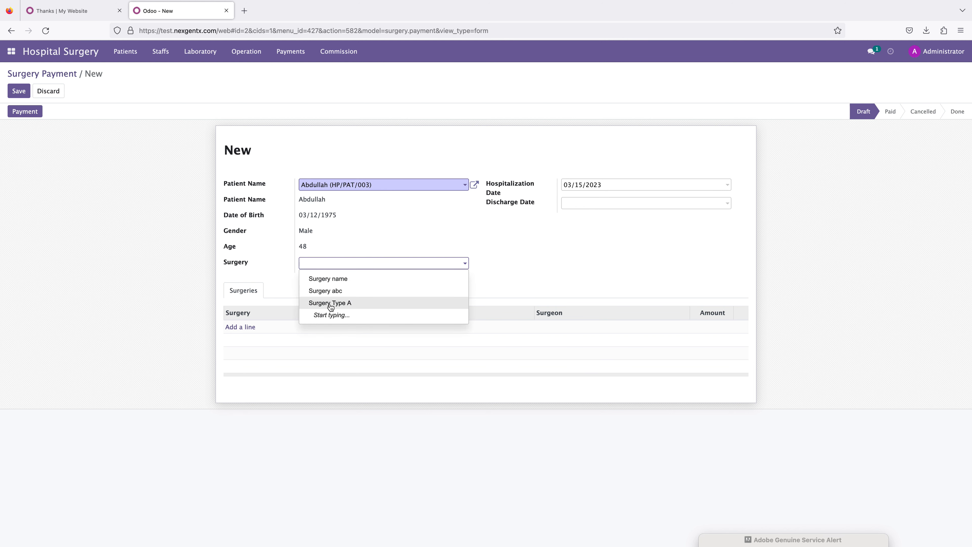
left_click(342, 303)
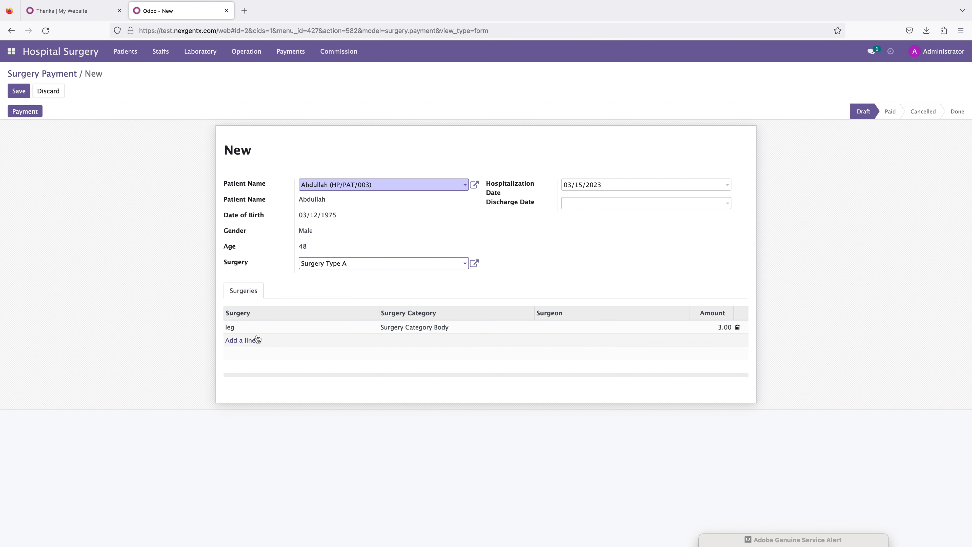
Step: Set the amount of the leg surgery line to 500
left_click(721, 327)
type("3000")
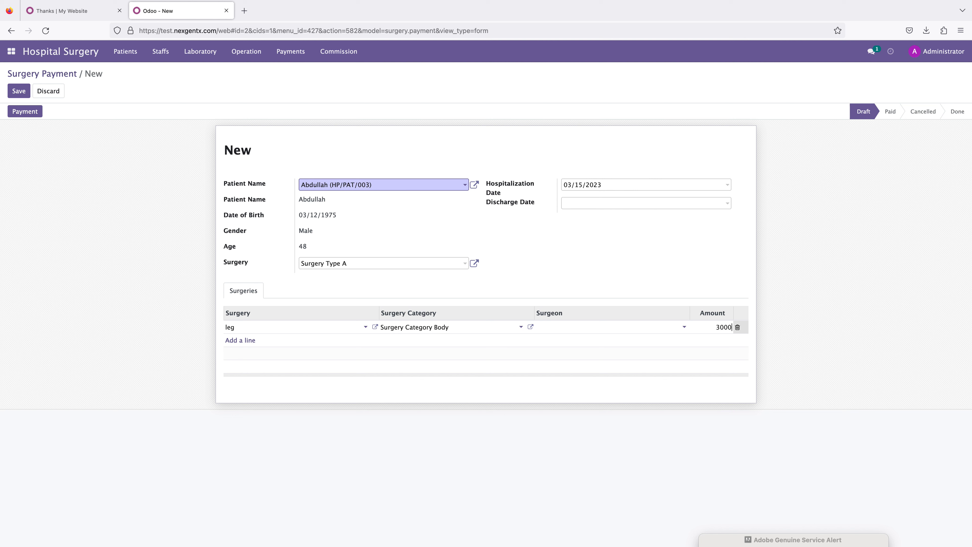
left_click(776, 294)
left_click(234, 340)
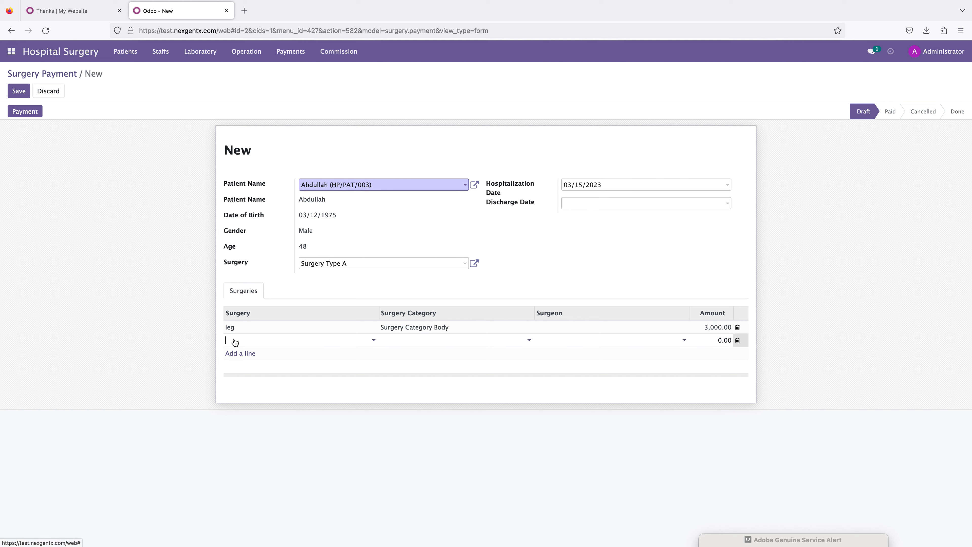
left_click(715, 327)
type("500")
left_click(827, 294)
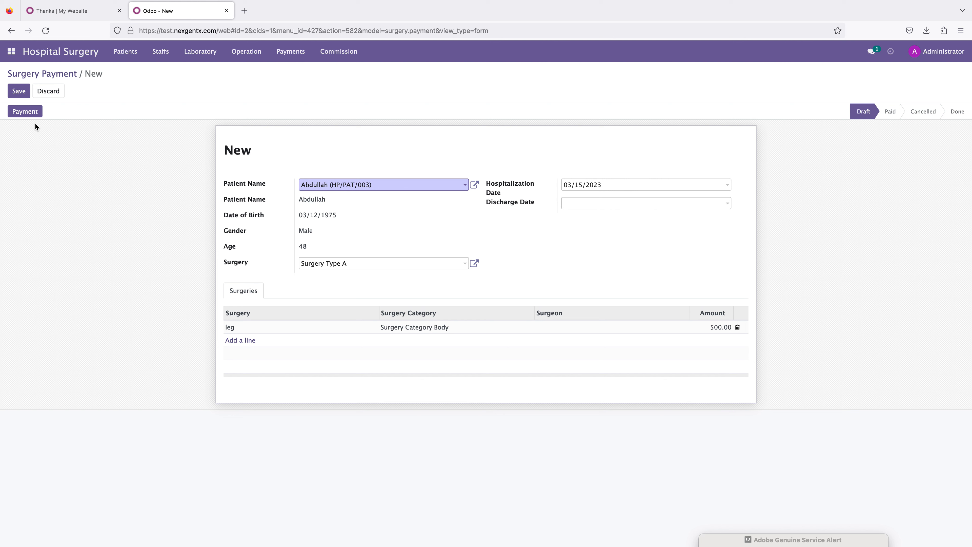
Step: Process the surgery payment to generate its customer invoice, then return to the surgery payments list
left_click(29, 117)
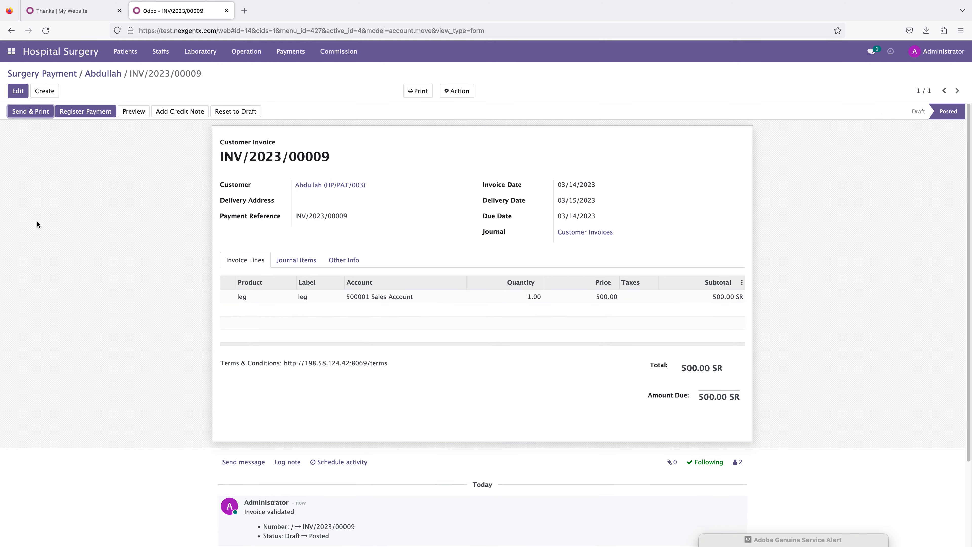
left_click(61, 73)
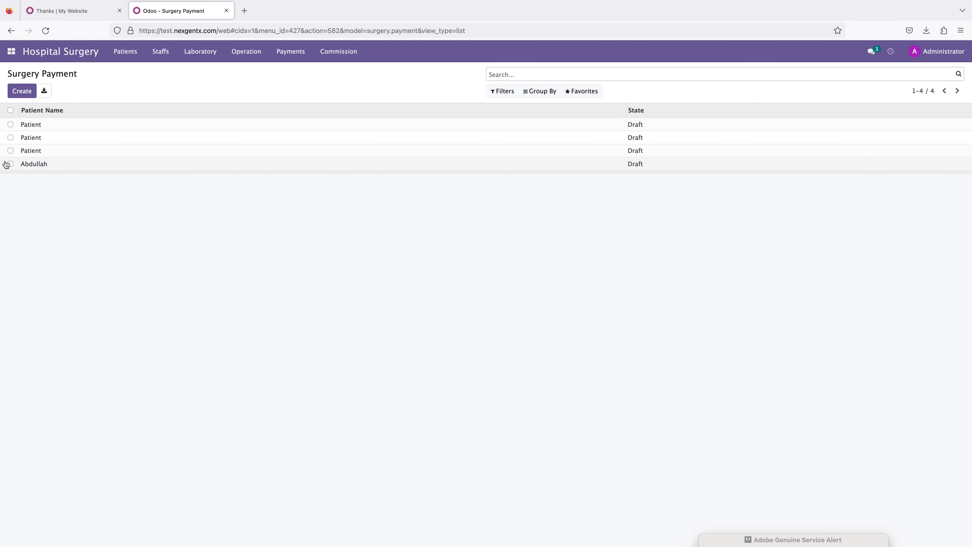
Step: Open surgery SR/003 and mark it as completed
left_click(247, 50)
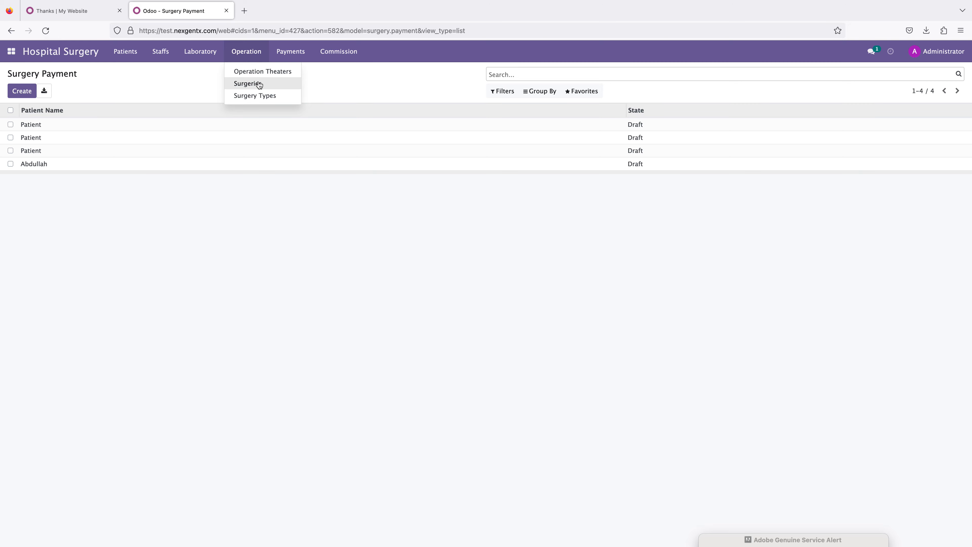
left_click(258, 83)
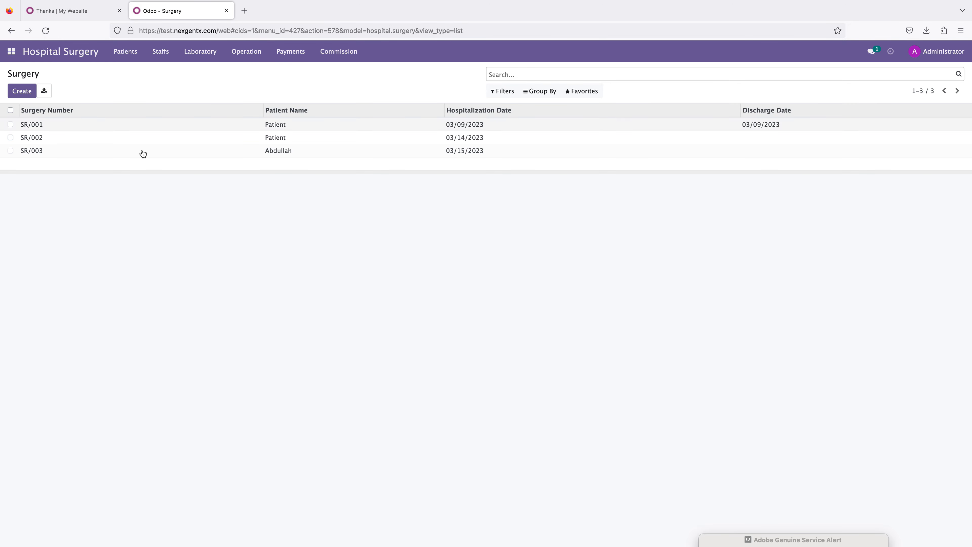
left_click(52, 151)
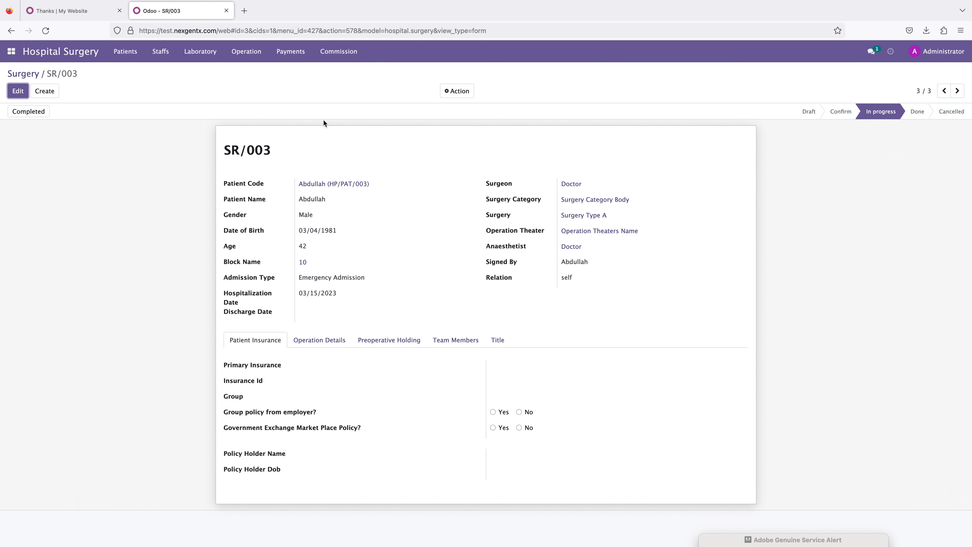
left_click(30, 114)
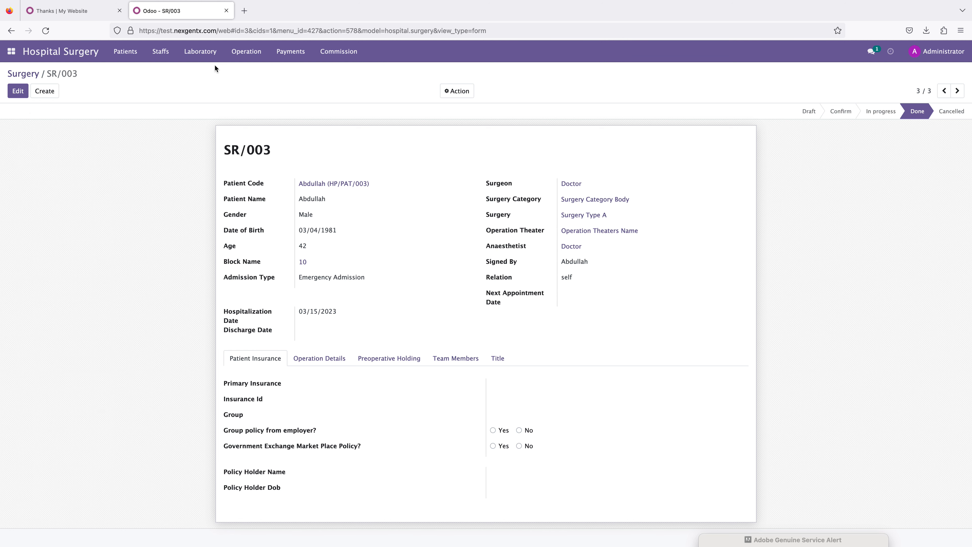
Step: Switch to Labs and Tests and review the existing lab test appointments HP/TS/002 and HP/TS/001
left_click(129, 54)
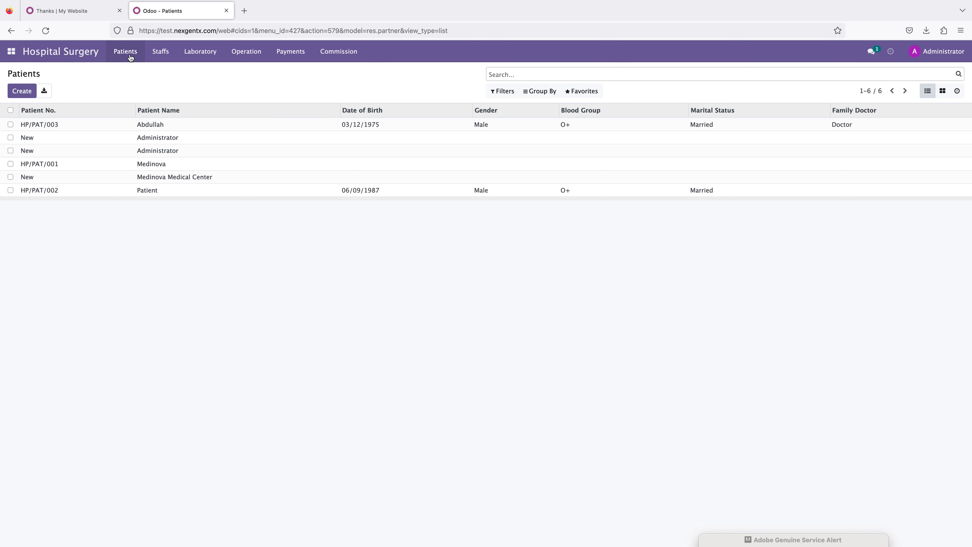
left_click(254, 53)
mouse_move(296, 53)
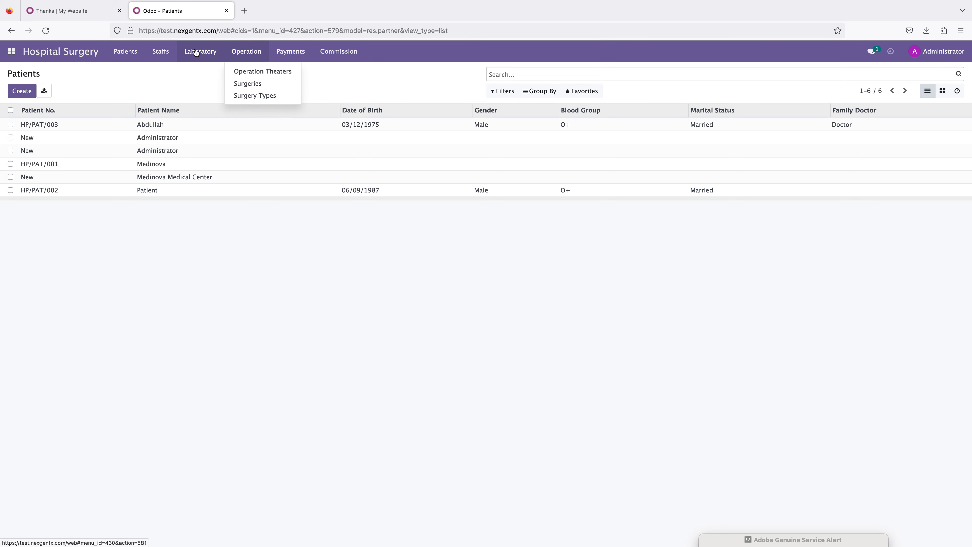
left_click(11, 52)
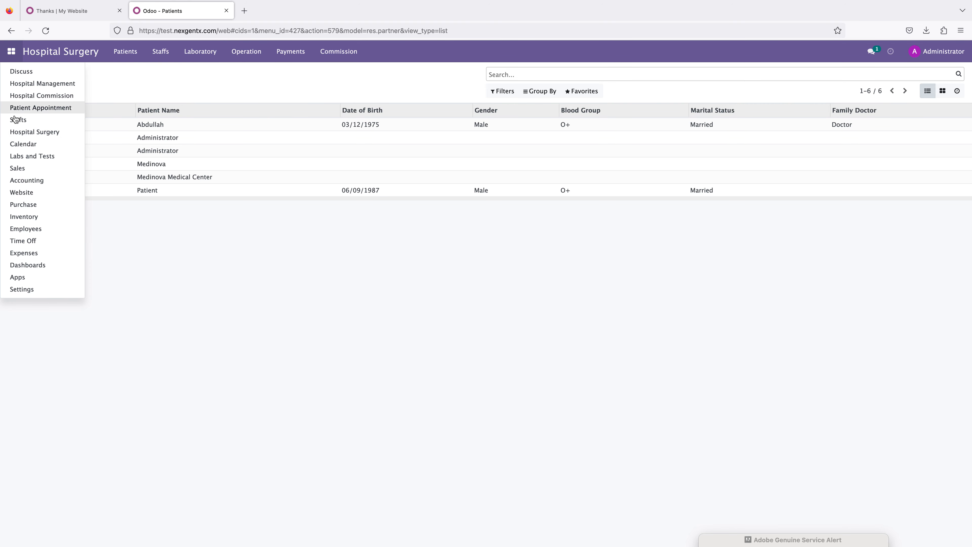
left_click(37, 161)
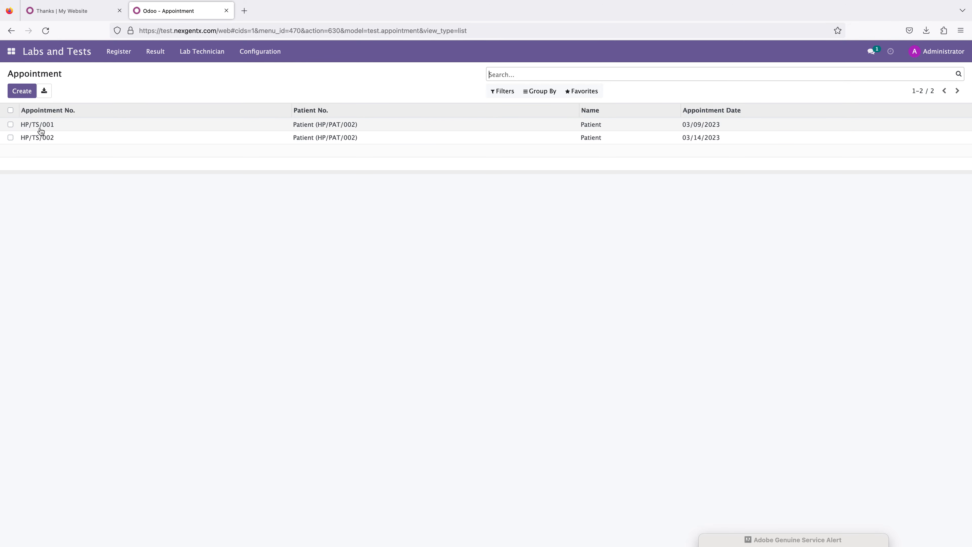
left_click(39, 139)
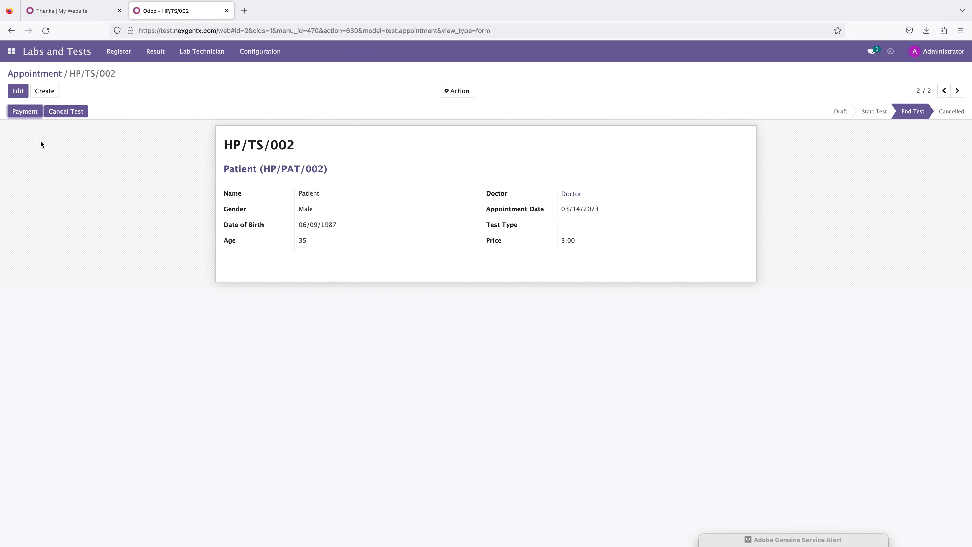
left_click(41, 73)
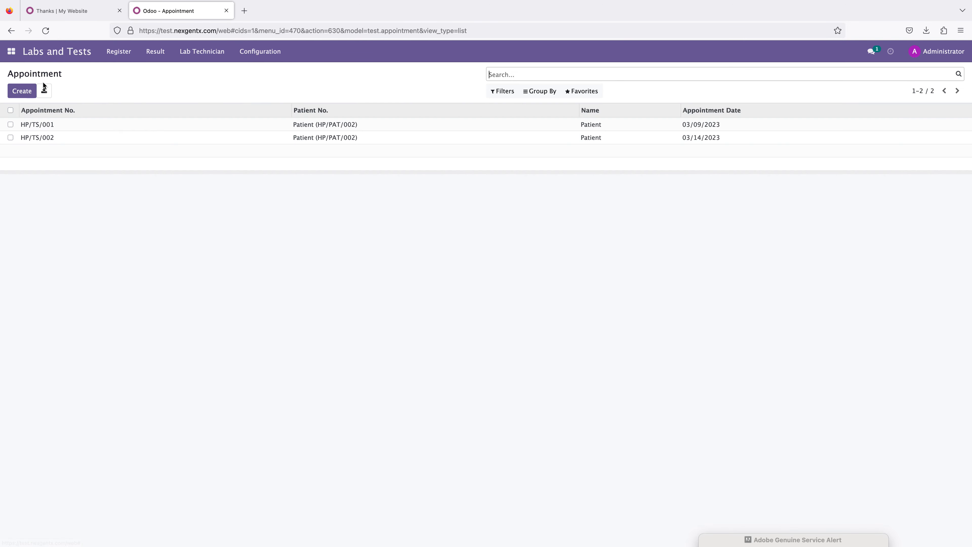
left_click(44, 124)
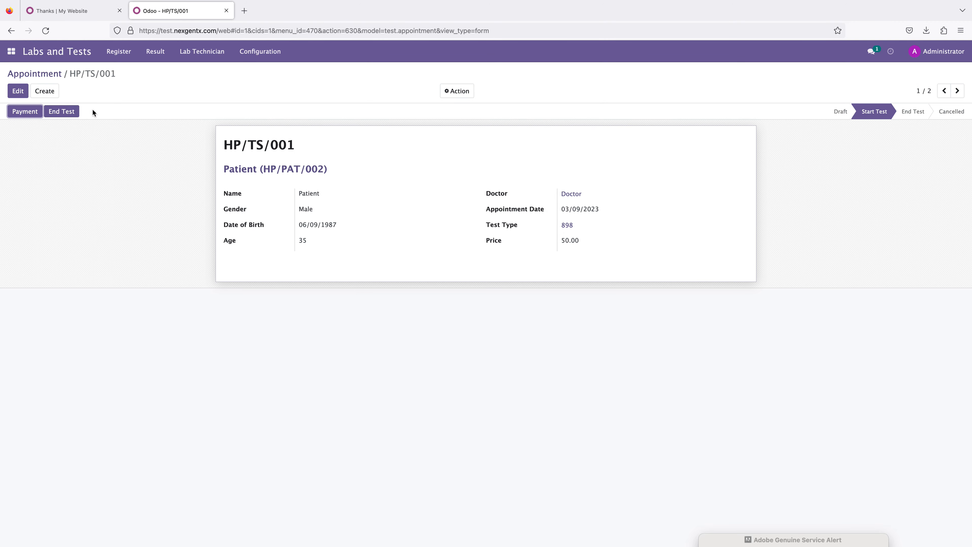
Step: Create a new lab test appointment for patient Abdullah (HP/PAT/003)
left_click(46, 92)
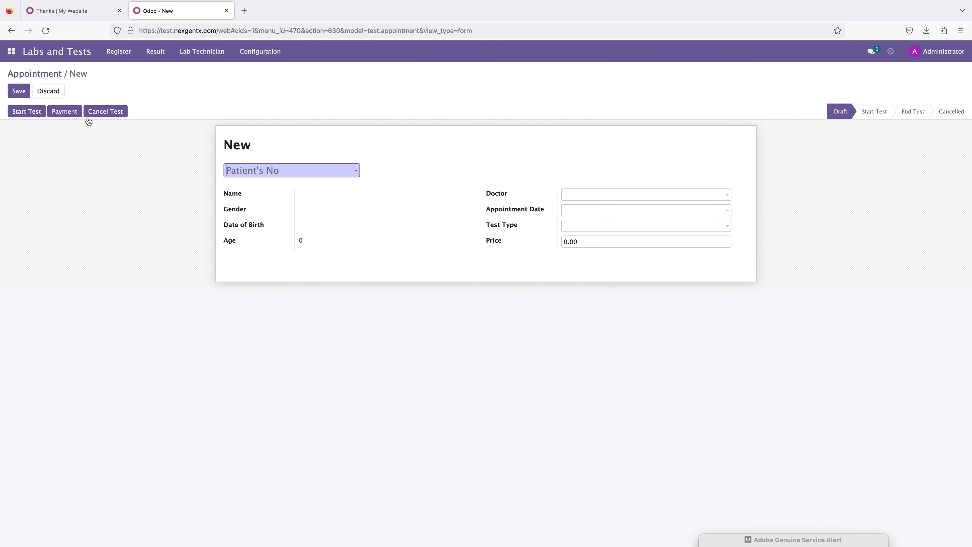
left_click(274, 174)
left_click(270, 185)
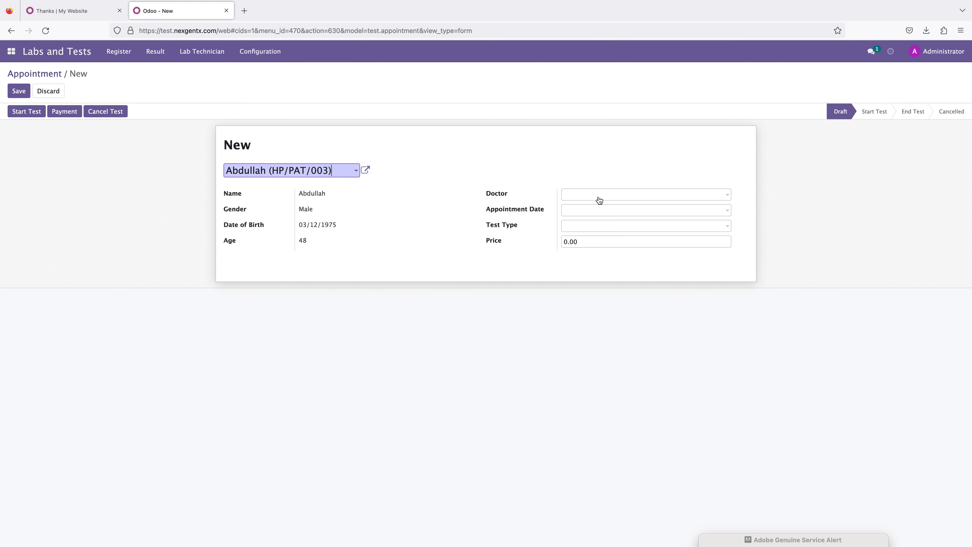
Step: Set the doctor to Doctor, appointment date to 03/15/2023, and test type to 898
left_click(584, 197)
left_click(579, 209)
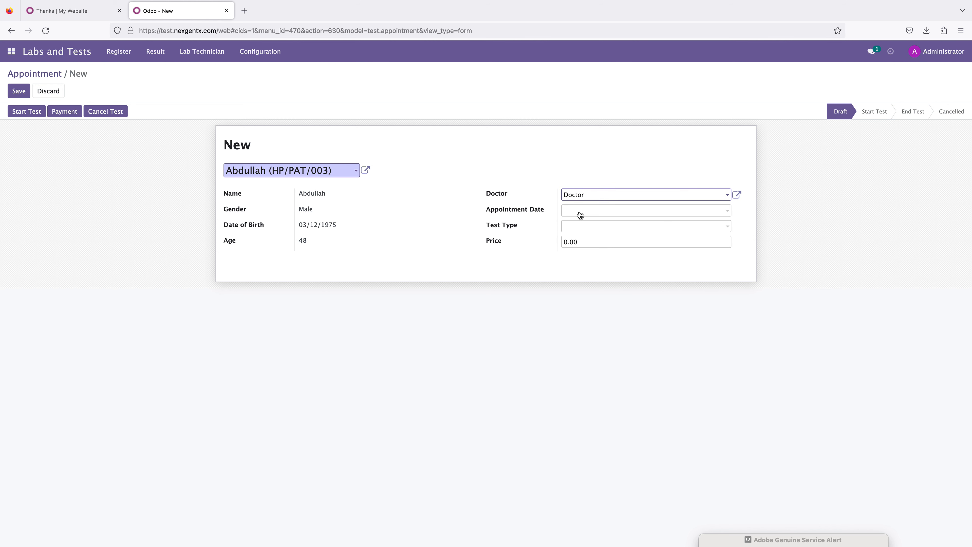
left_click(580, 214)
left_click(634, 292)
left_click(563, 229)
left_click(582, 241)
Step: Set the price to 40 and save the lab appointment
left_click(582, 242)
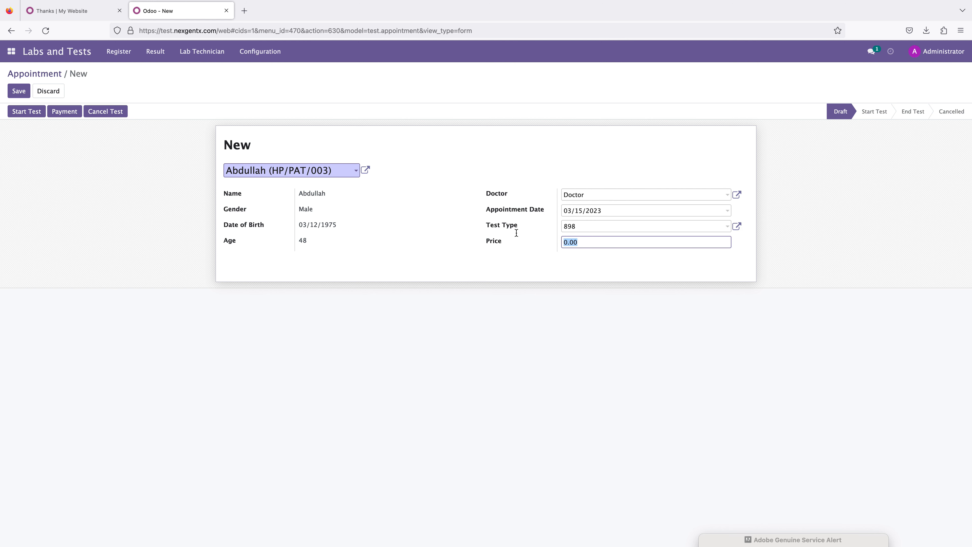
type("4")
left_click(98, 169)
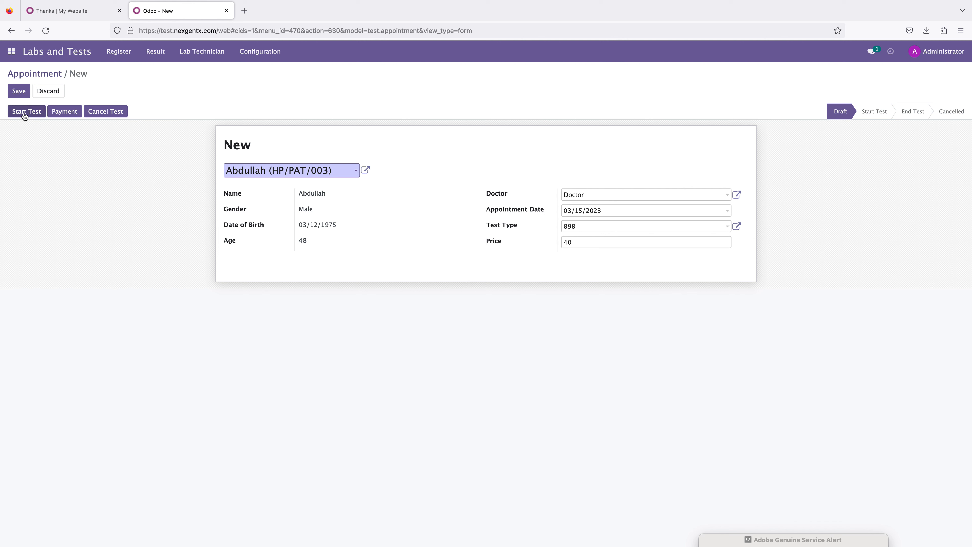
left_click(19, 93)
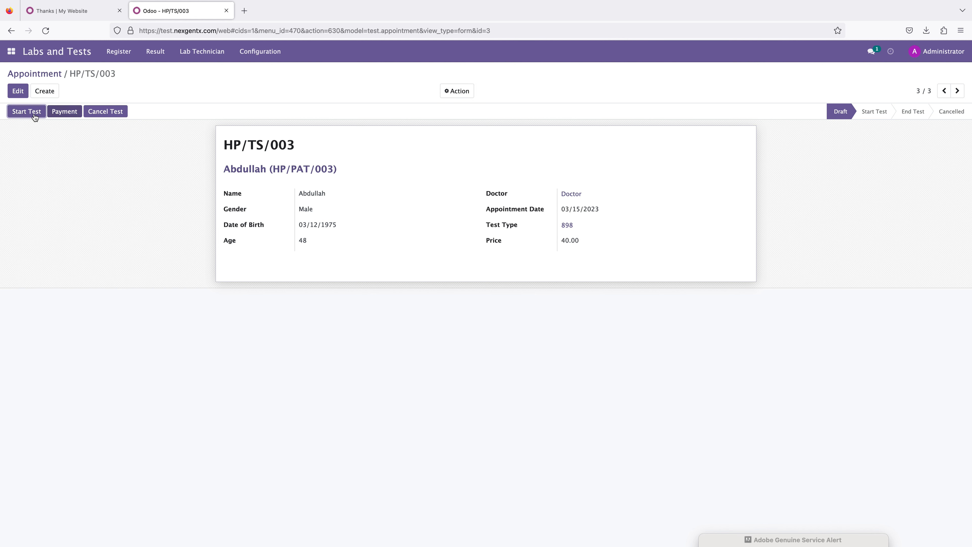
Step: Generate the draft payment invoice for the lab appointment and return to the appointment
left_click(59, 114)
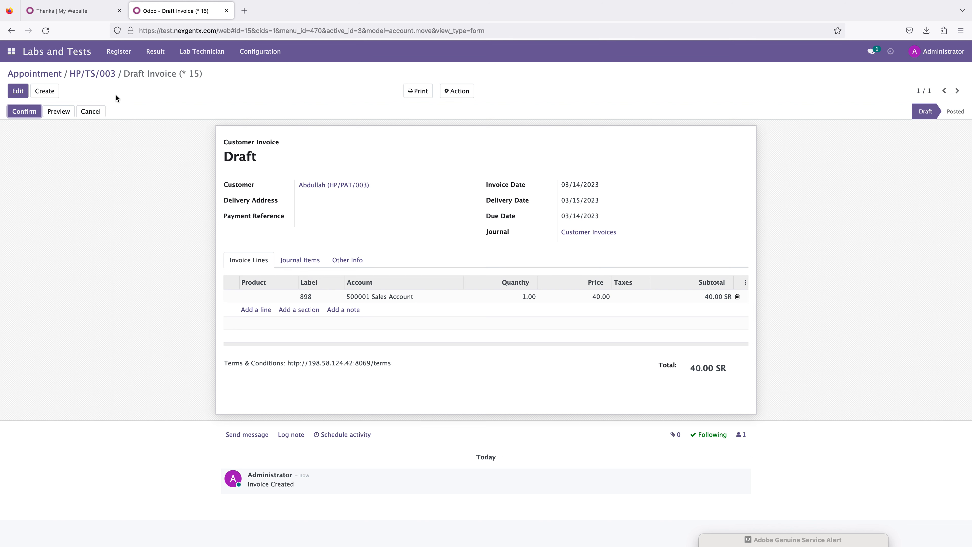
left_click(101, 72)
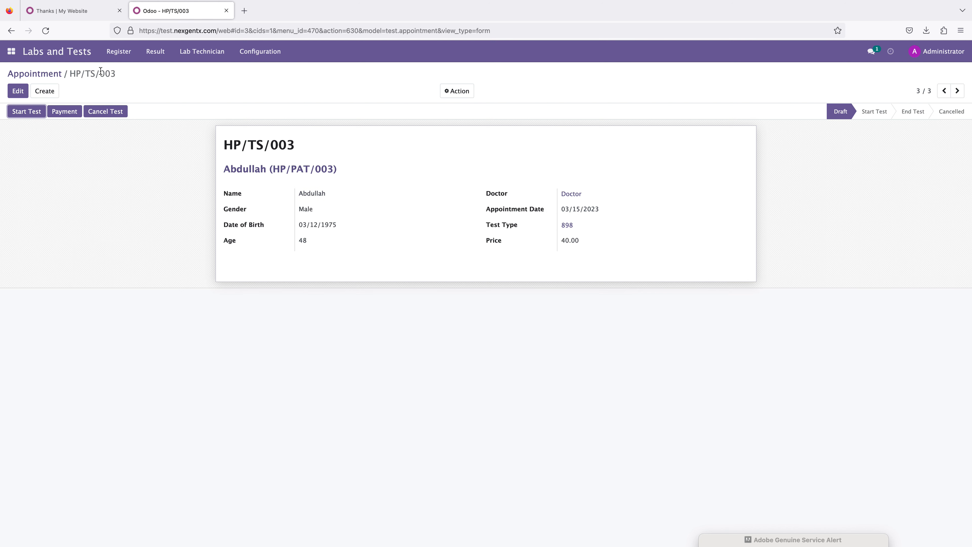
Step: Start the lab test on the appointment and then end it
left_click(25, 112)
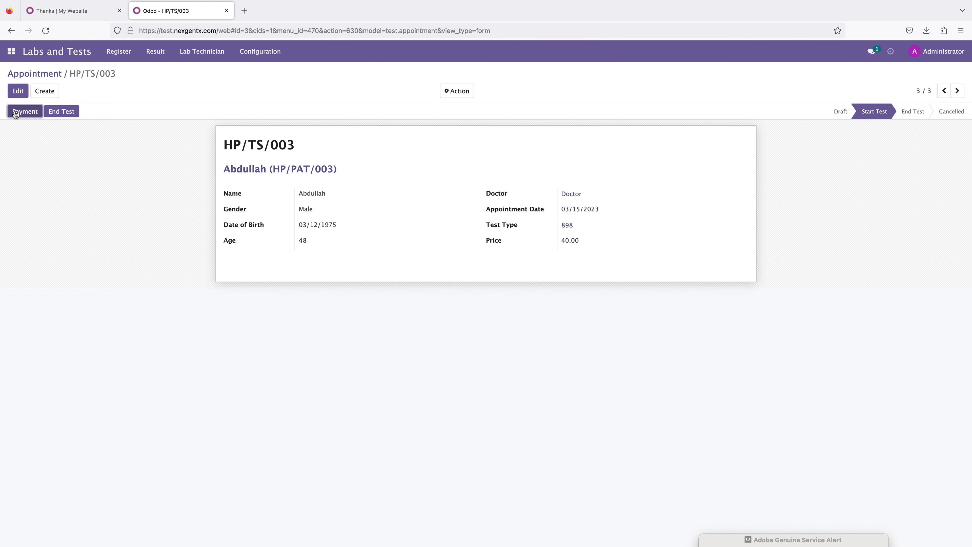
left_click(62, 112)
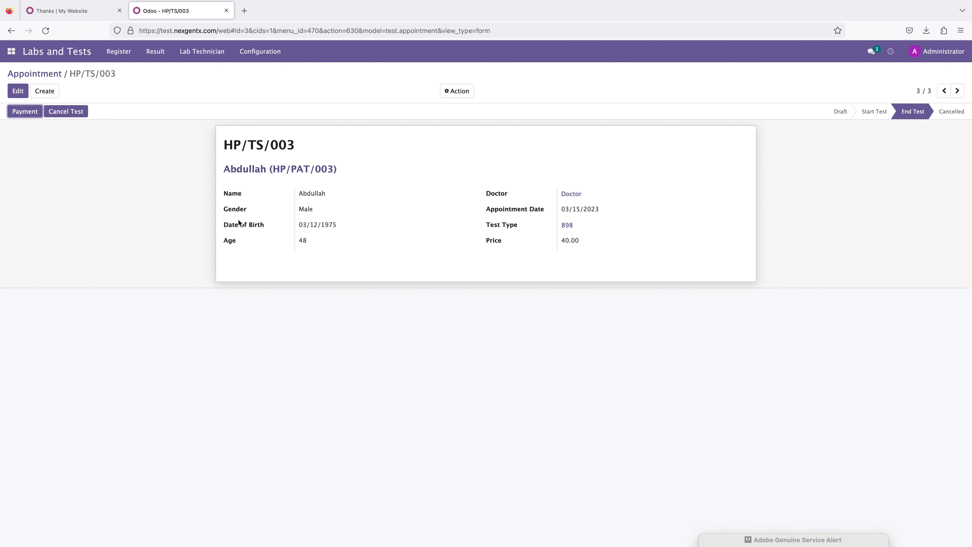
Step: Open Abdullah's lab result record and add a result line for test LT/001
left_click(154, 51)
left_click(156, 70)
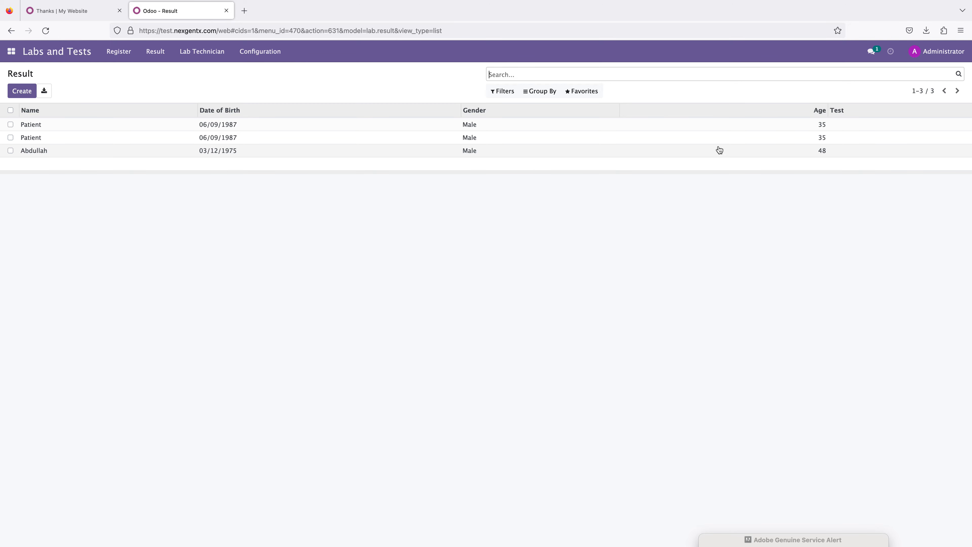
left_click(66, 153)
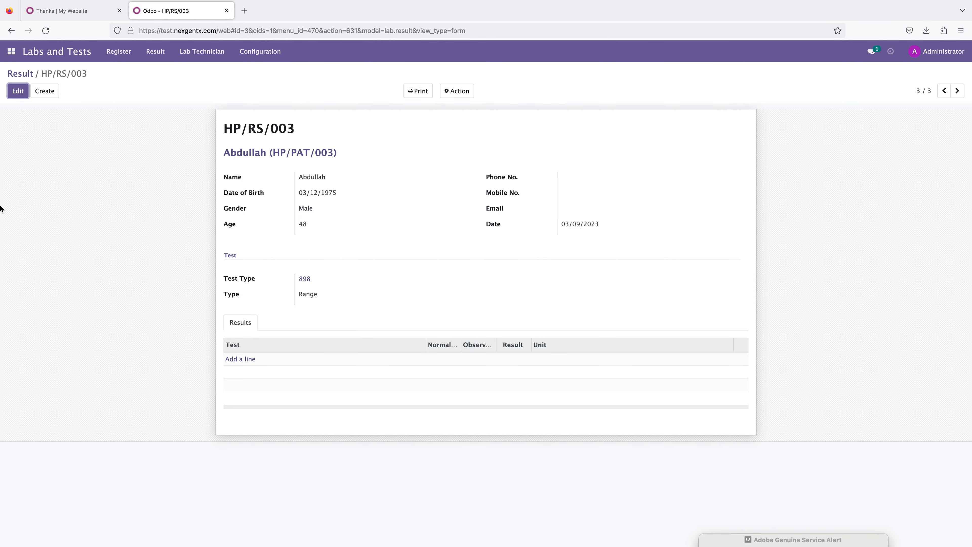
left_click(264, 364)
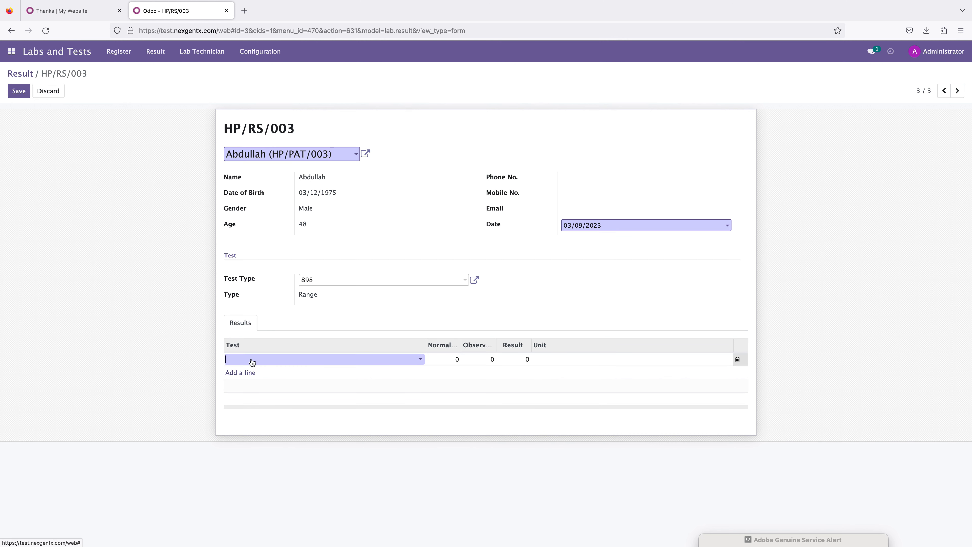
left_click(252, 360)
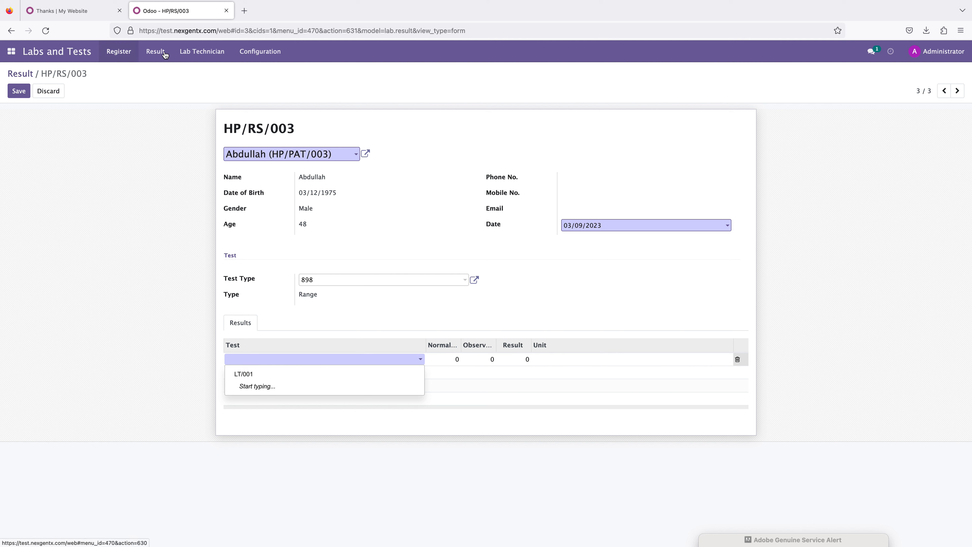
left_click(248, 54)
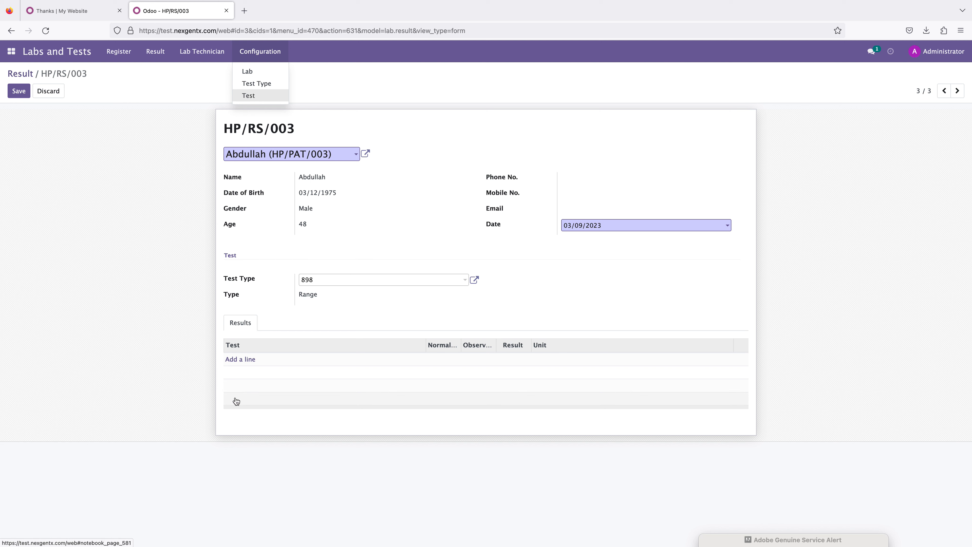
left_click(245, 360)
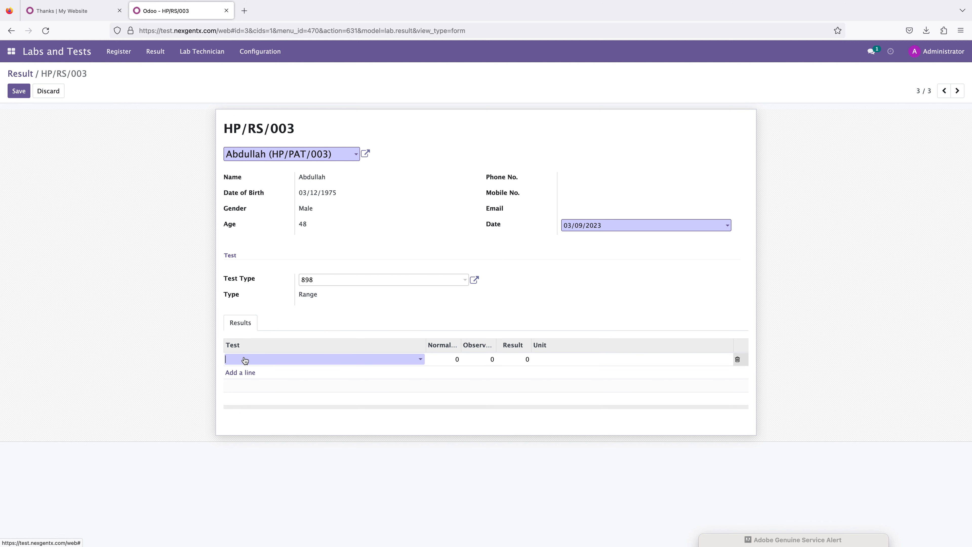
left_click(244, 360)
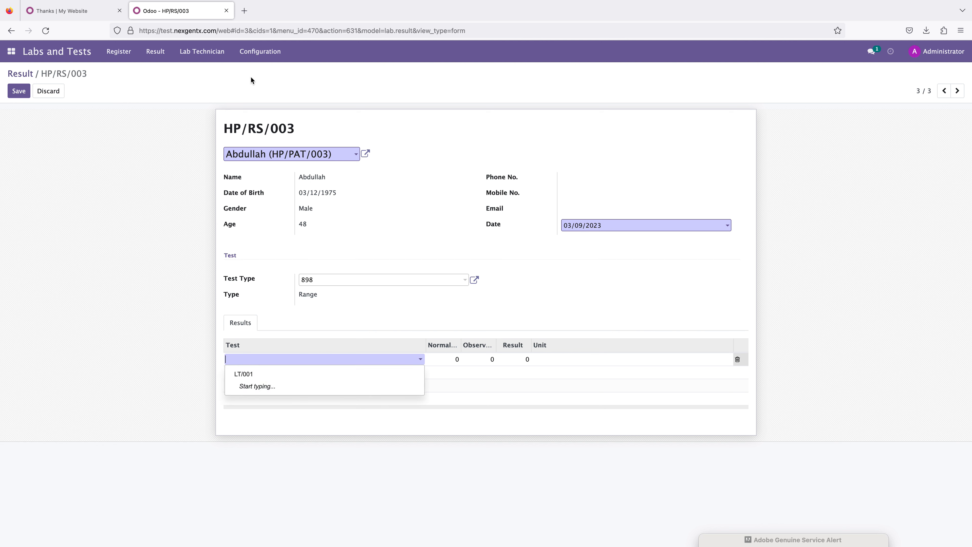
left_click(254, 52)
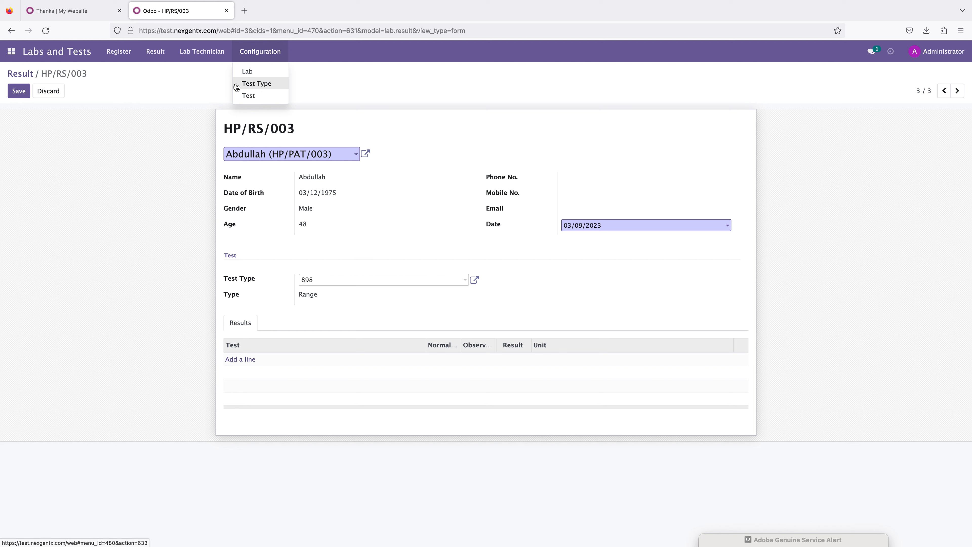
left_click(235, 362)
left_click(257, 364)
left_click(250, 374)
left_click(452, 359)
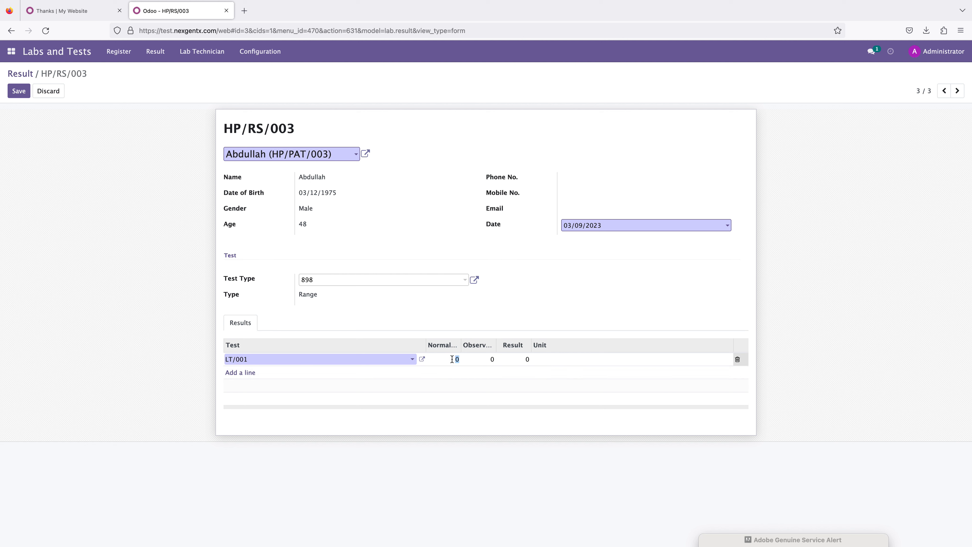
Step: Set the line's normal range to 1, observation to 2 and result to 2, then save the result
left_click_drag(460, 343, 664, 343)
left_click(657, 359)
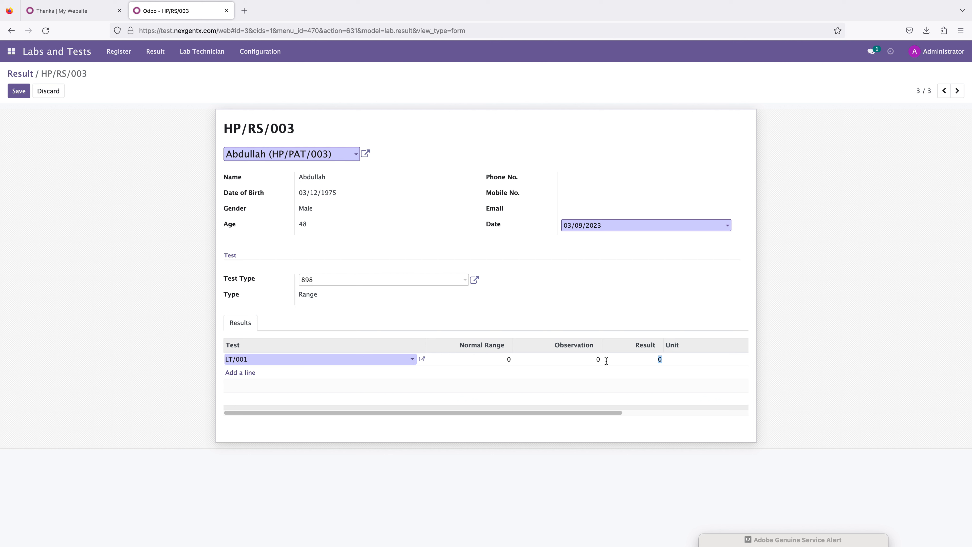
type("2")
left_click(588, 363)
type("2")
left_click(503, 356)
type("1")
left_click(37, 357)
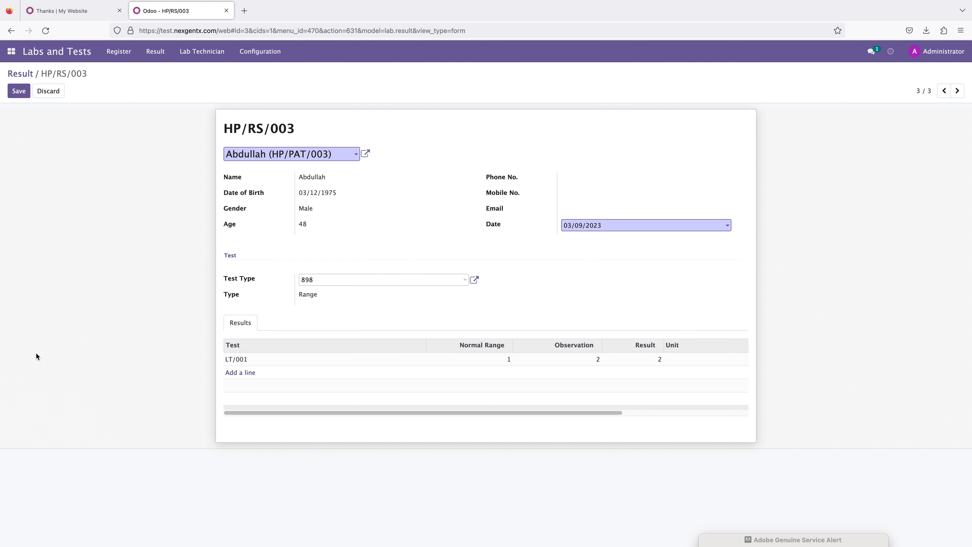
left_click(19, 90)
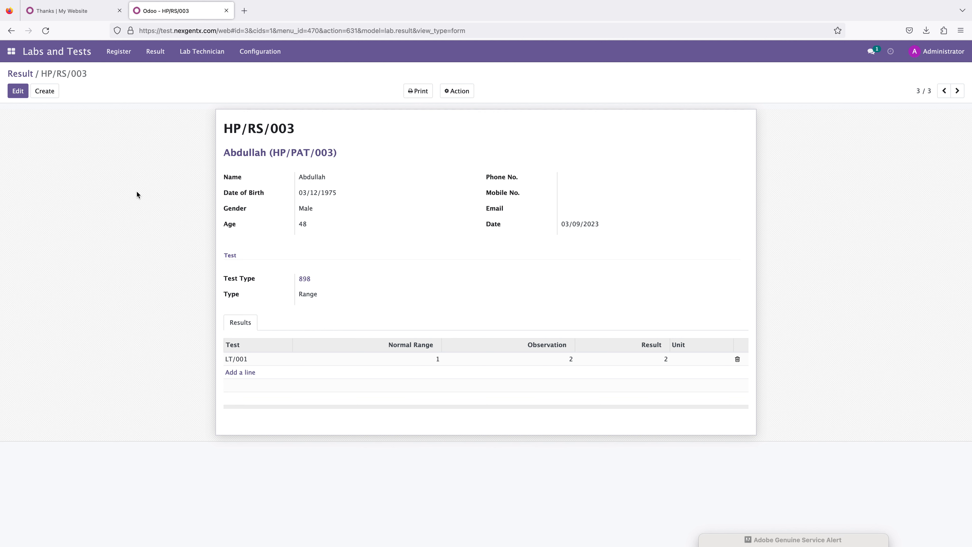
Step: Open the Lab Technician list, then switch to the Hospital Management patient list
left_click(197, 53)
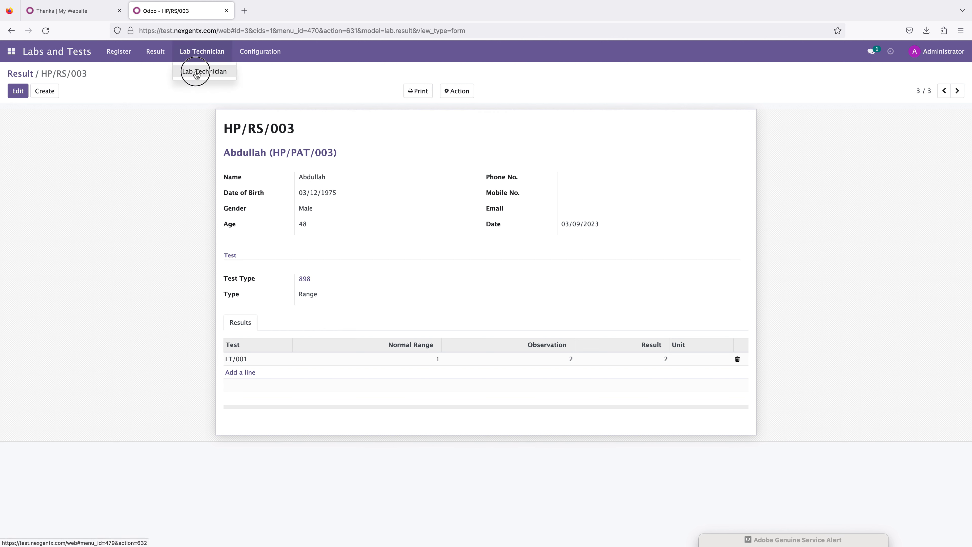
left_click(200, 70)
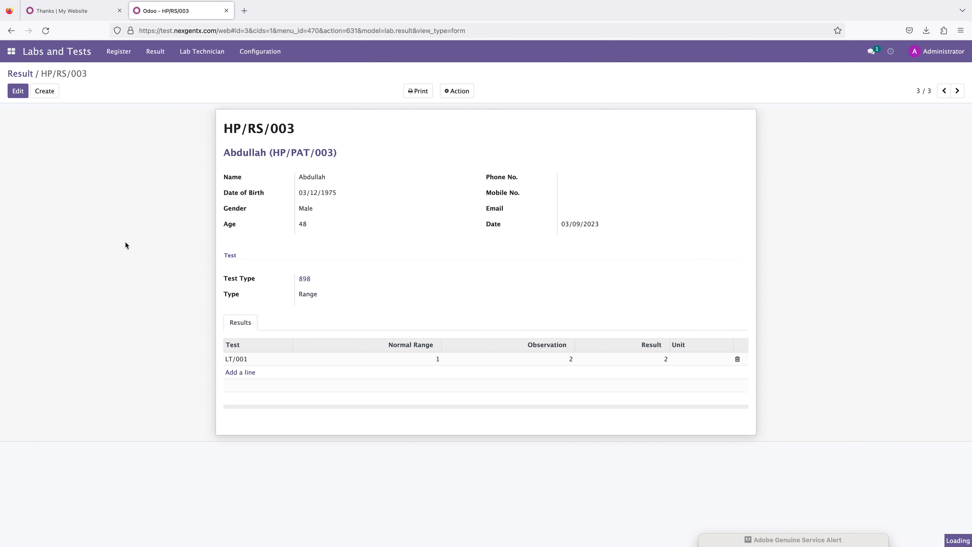
left_click(12, 55)
left_click(27, 84)
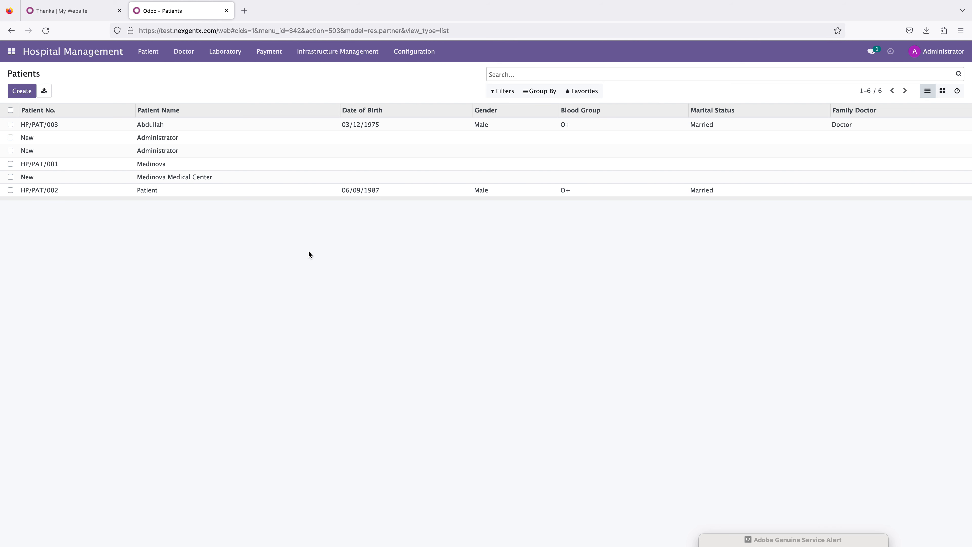
Step: Check the website appointment confirmation tab, then open an entry from the Patient menu in Hospital Management
left_click(48, 16)
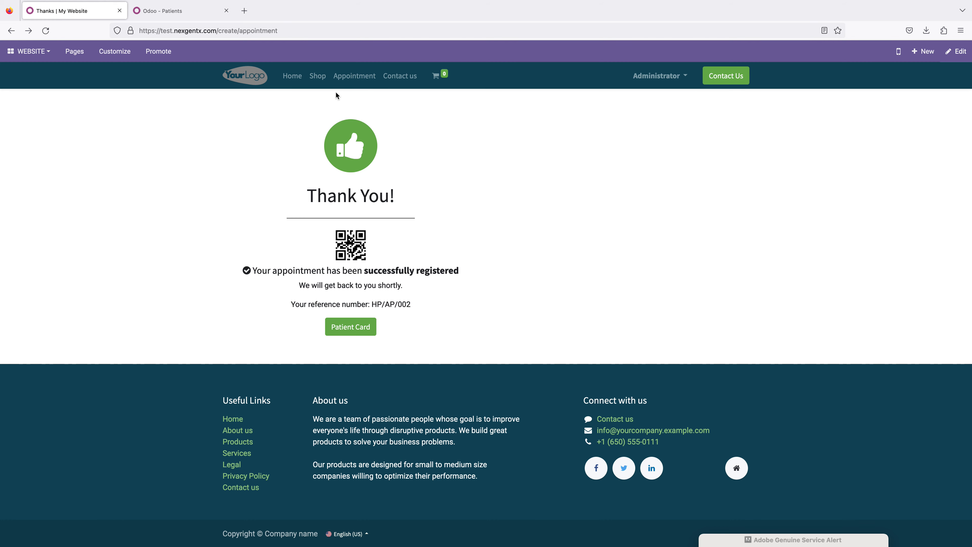
left_click(165, 11)
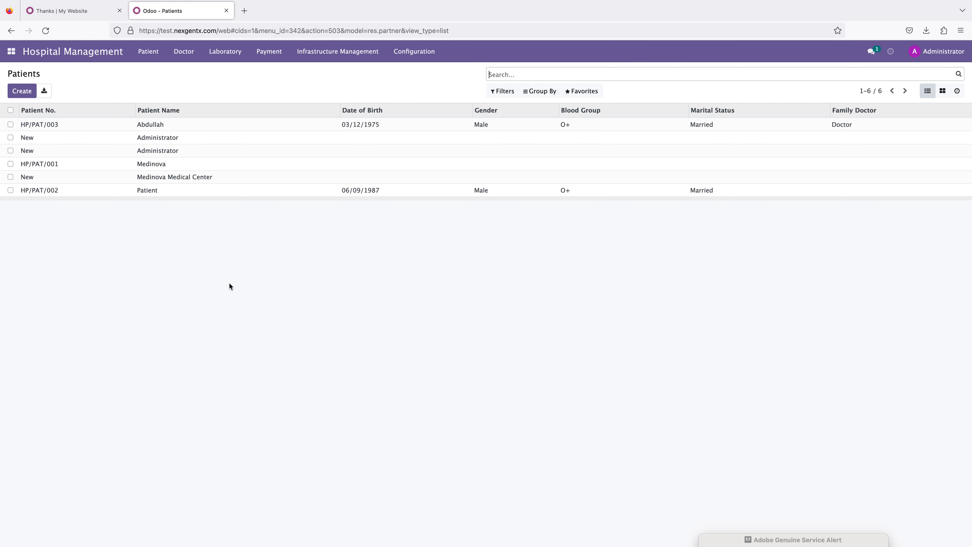
left_click(148, 51)
left_click(155, 96)
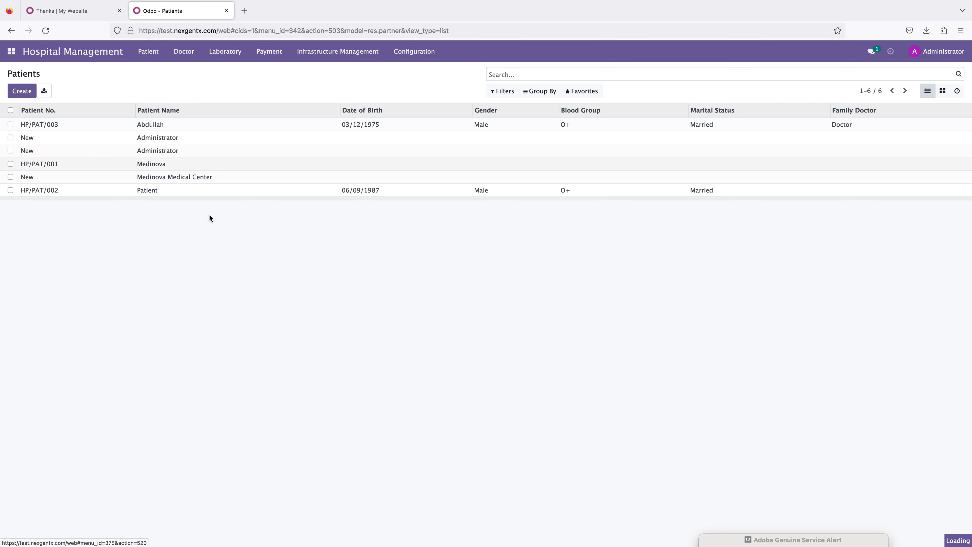